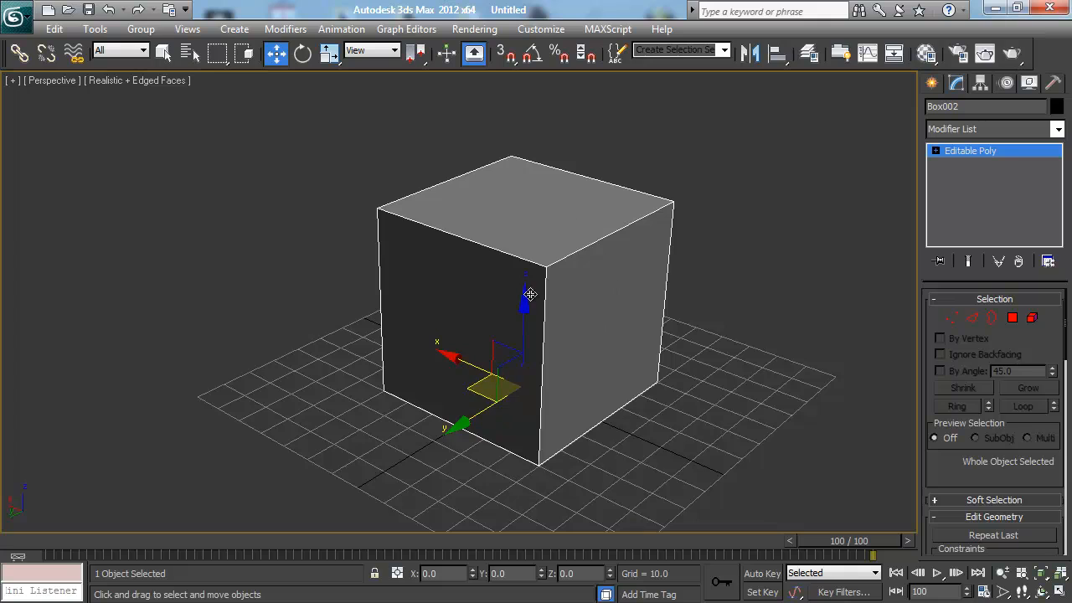
# Step: Widen the command panel to show two columns of Editable Poly rollouts, and collapse the Subdivision Surface rollout
pyautogui.moveTo(625, 321)
pyautogui.keyDown('alt'); pyautogui.mouseDown(button='middle')
pyautogui.moveTo(659, 318)
pyautogui.moveTo(634, 313)
pyautogui.moveTo(653, 326)
pyautogui.moveTo(621, 308)
pyautogui.mouseUp(button='middle'); pyautogui.keyUp('alt')
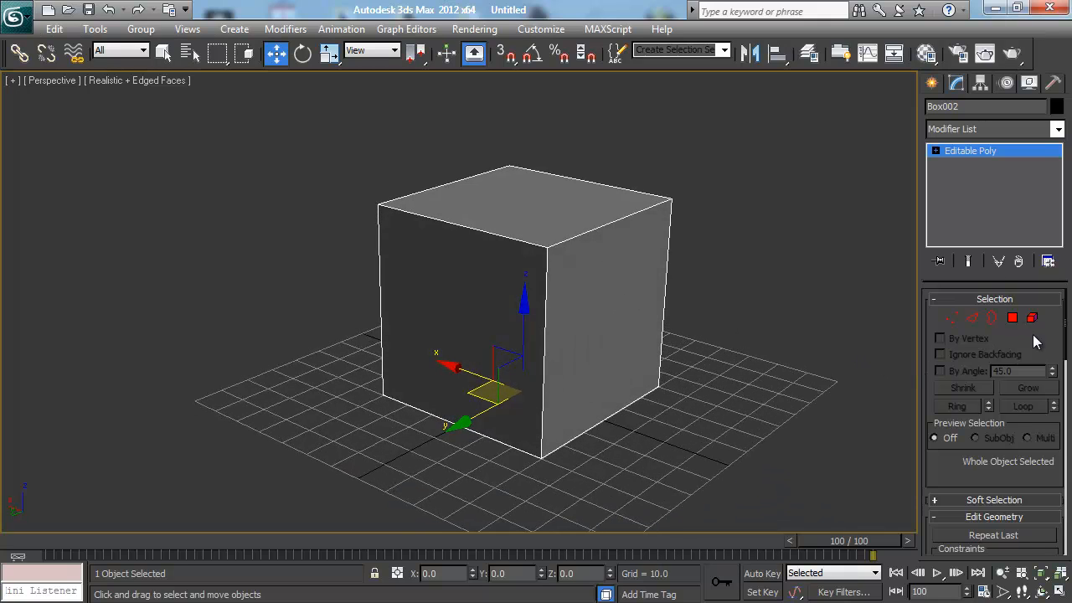
pyautogui.scroll(-4, 1045, 358)
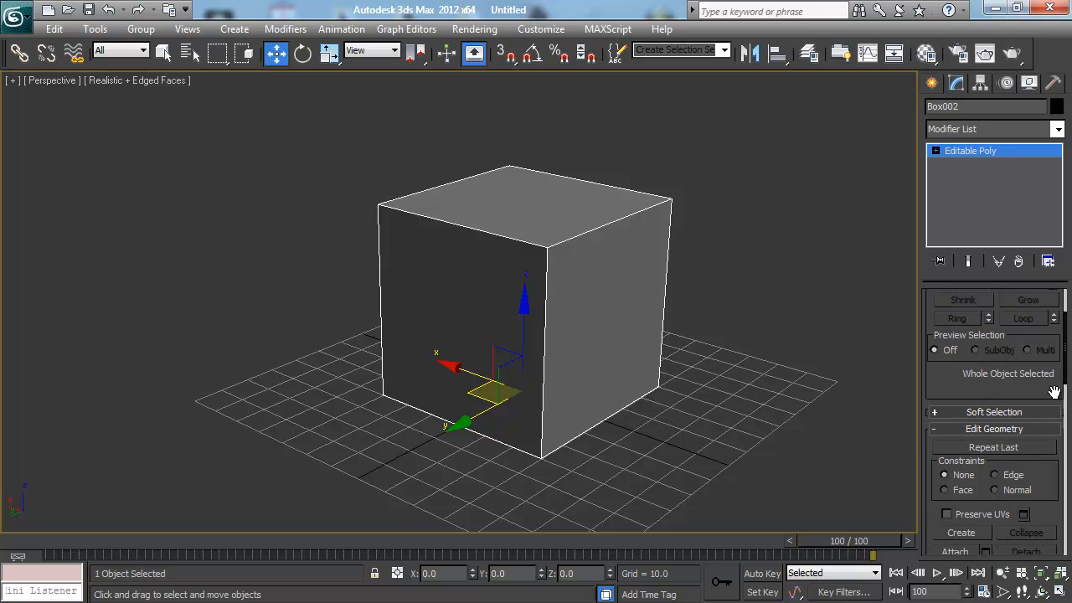
pyautogui.moveTo(1047, 384); pyautogui.dragTo(1054, 267)
pyautogui.moveTo(1052, 433)
pyautogui.mouseDown()
pyautogui.moveTo(1046, 308)
pyautogui.moveTo(1052, 449)
pyautogui.mouseUp()
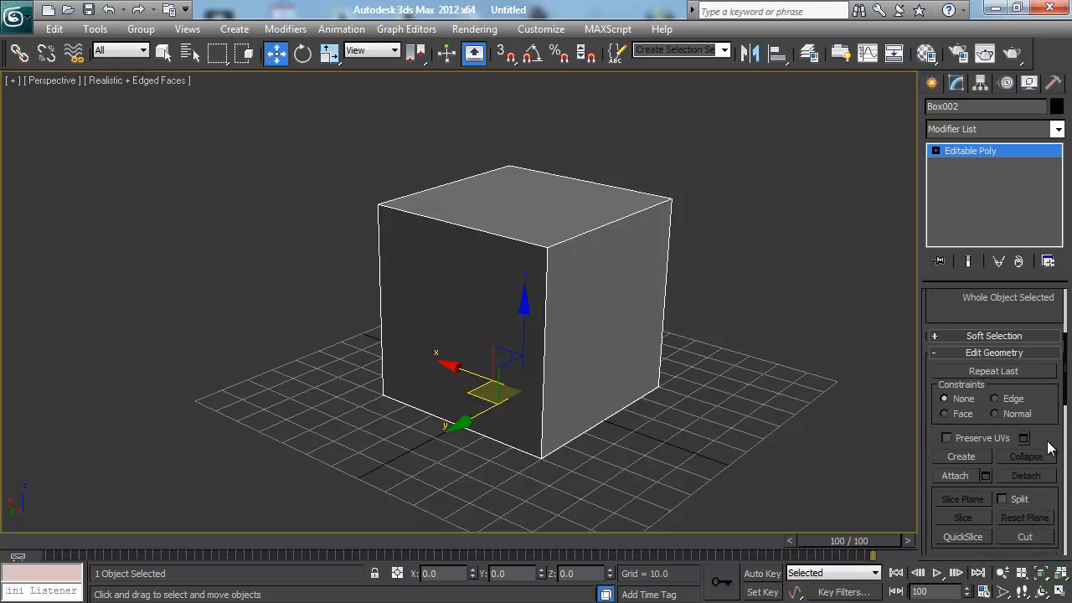
pyautogui.moveTo(1046, 309); pyautogui.dragTo(1048, 463)
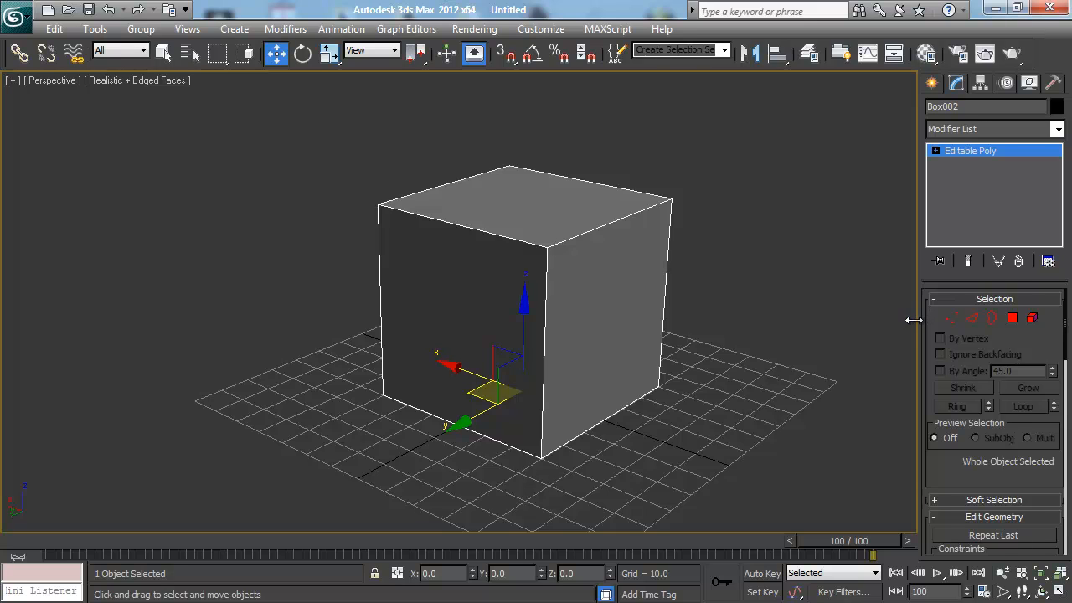
pyautogui.moveTo(913, 319); pyautogui.dragTo(882, 325)
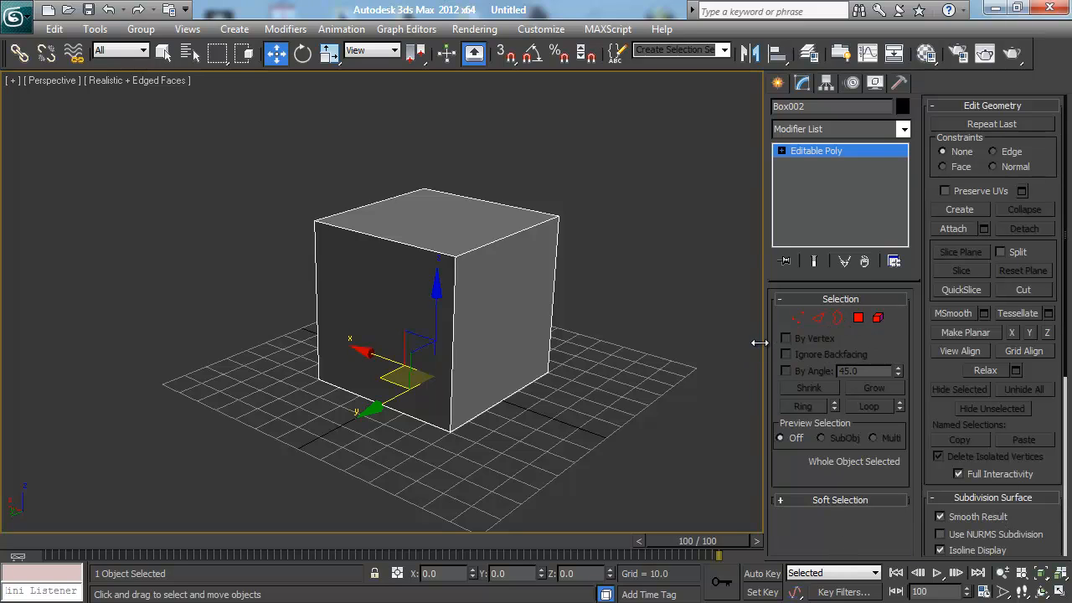
pyautogui.moveTo(758, 343); pyautogui.dragTo(720, 343)
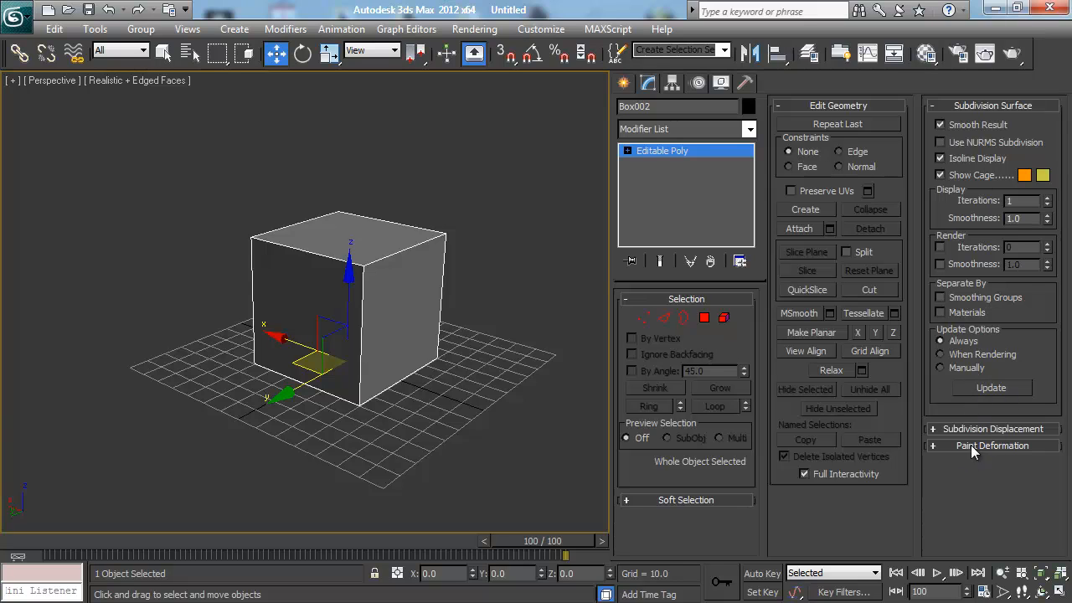
pyautogui.click(983, 104)
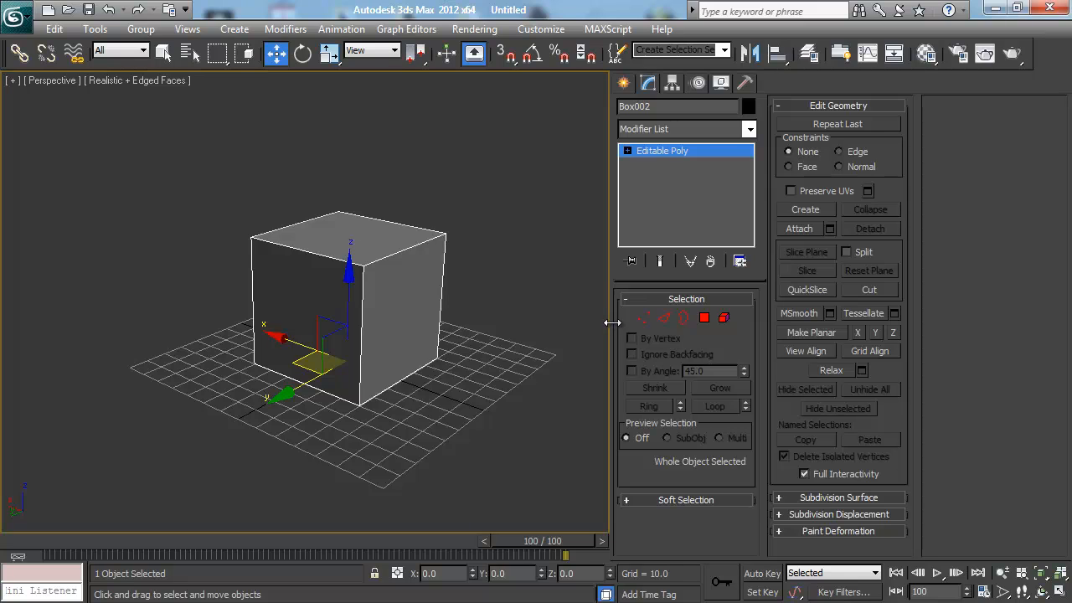
pyautogui.moveTo(687, 325); pyautogui.dragTo(774, 330)
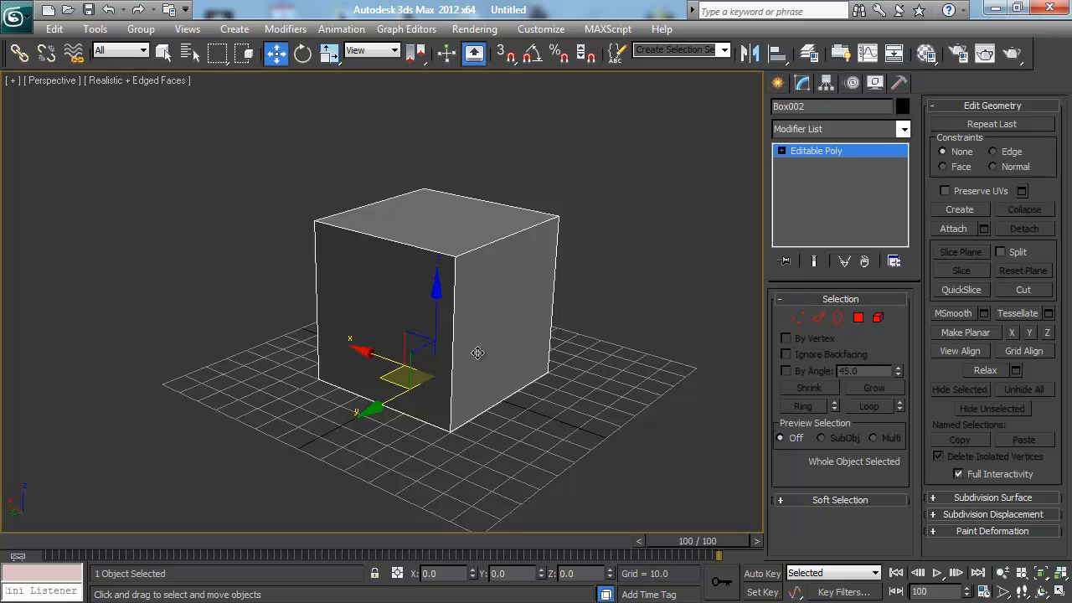
# Step: Enter Polygon sub-object level and select the box's side polygon facing the negative X direction
pyautogui.moveTo(329, 265)
pyautogui.keyDown('alt'); pyautogui.mouseDown(button='middle')
pyautogui.moveTo(359, 211)
pyautogui.moveTo(377, 277)
pyautogui.moveTo(385, 271)
pyautogui.moveTo(349, 273)
pyautogui.mouseUp(button='middle'); pyautogui.keyUp('alt')
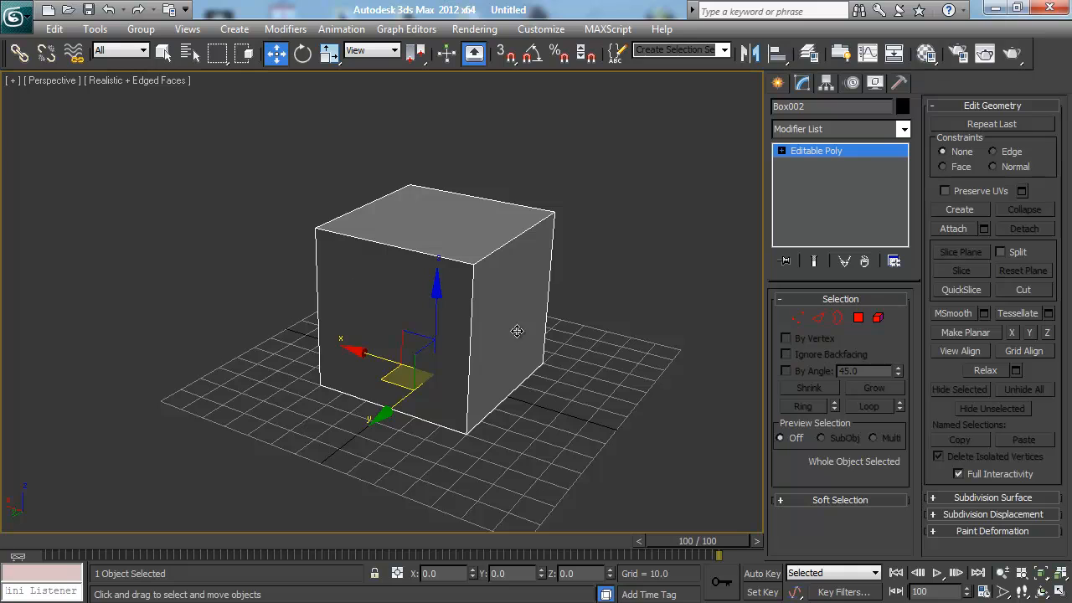
pyautogui.moveTo(517, 331)
pyautogui.keyDown('alt'); pyautogui.mouseDown(button='middle')
pyautogui.moveTo(385, 283)
pyautogui.moveTo(515, 289)
pyautogui.moveTo(532, 324)
pyautogui.moveTo(522, 326)
pyautogui.mouseUp(button='middle'); pyautogui.keyUp('alt')
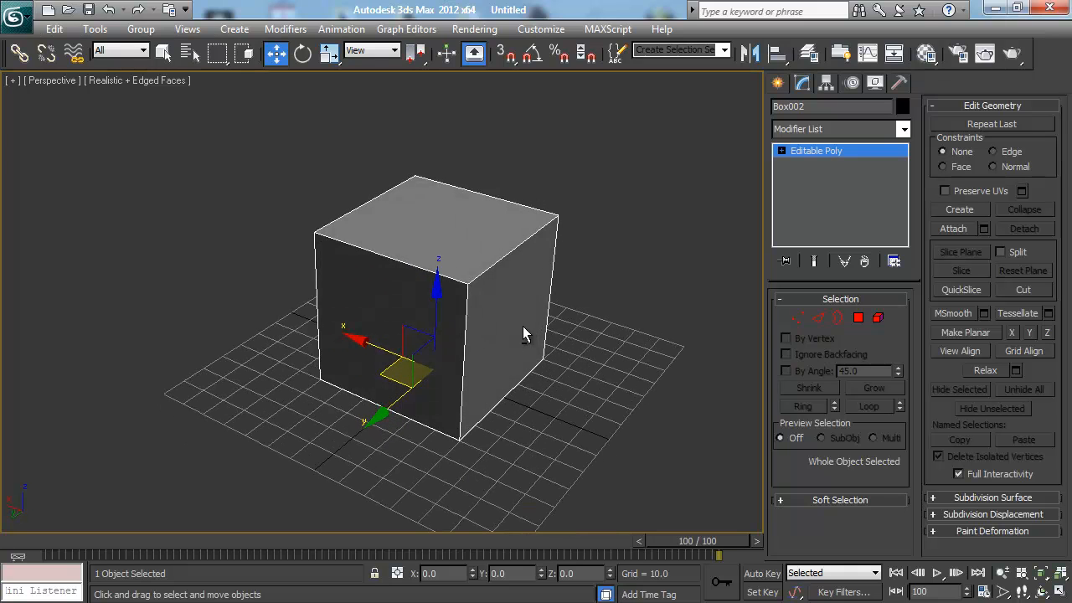
pyautogui.press('4')
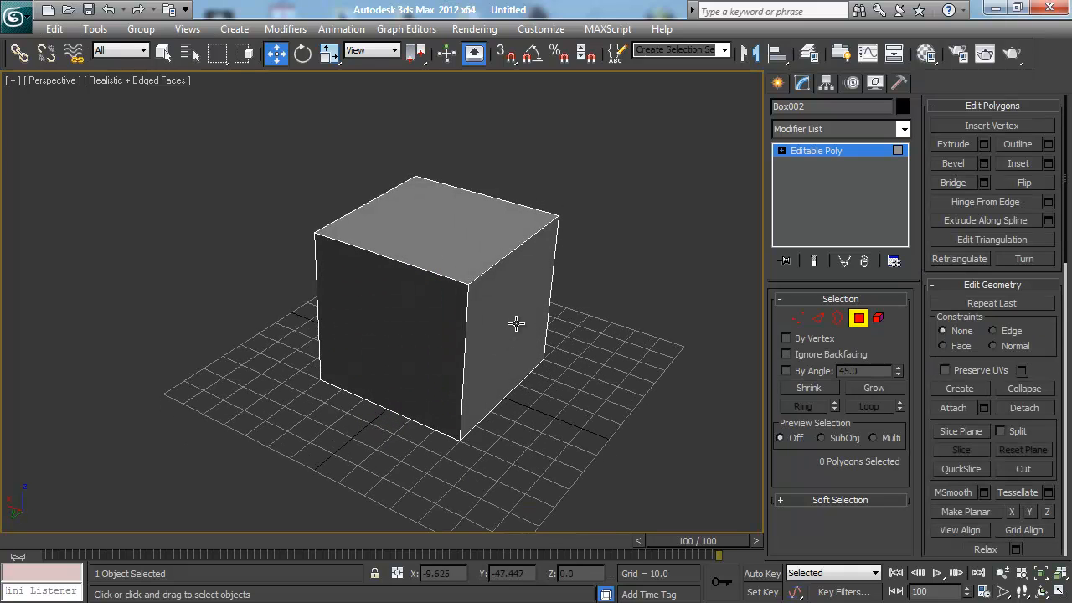
pyautogui.click(516, 297)
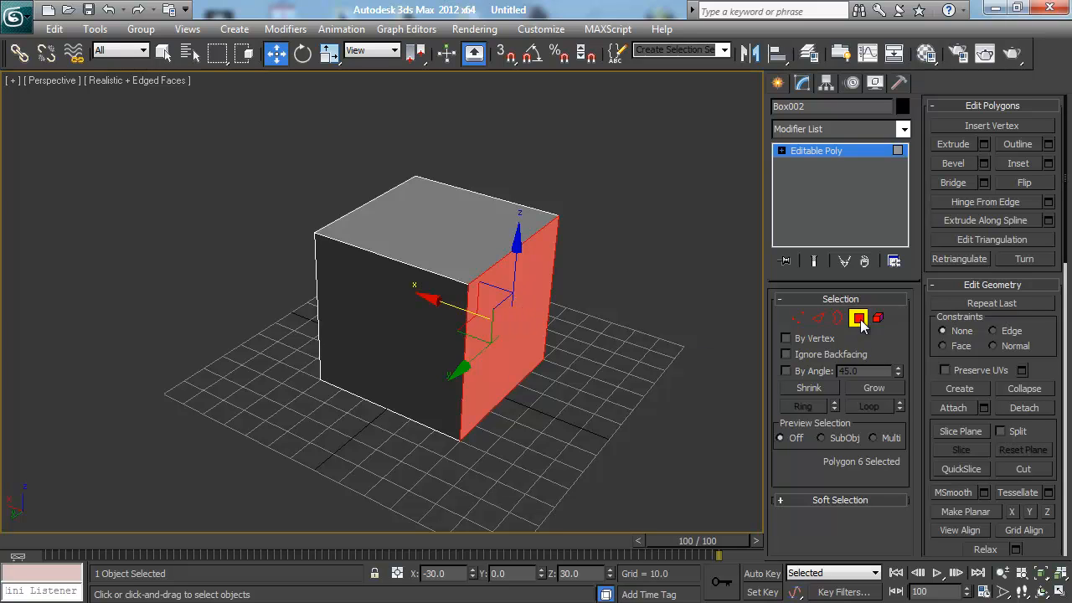
pyautogui.moveTo(581, 313); pyautogui.dragTo(562, 295, button='middle')
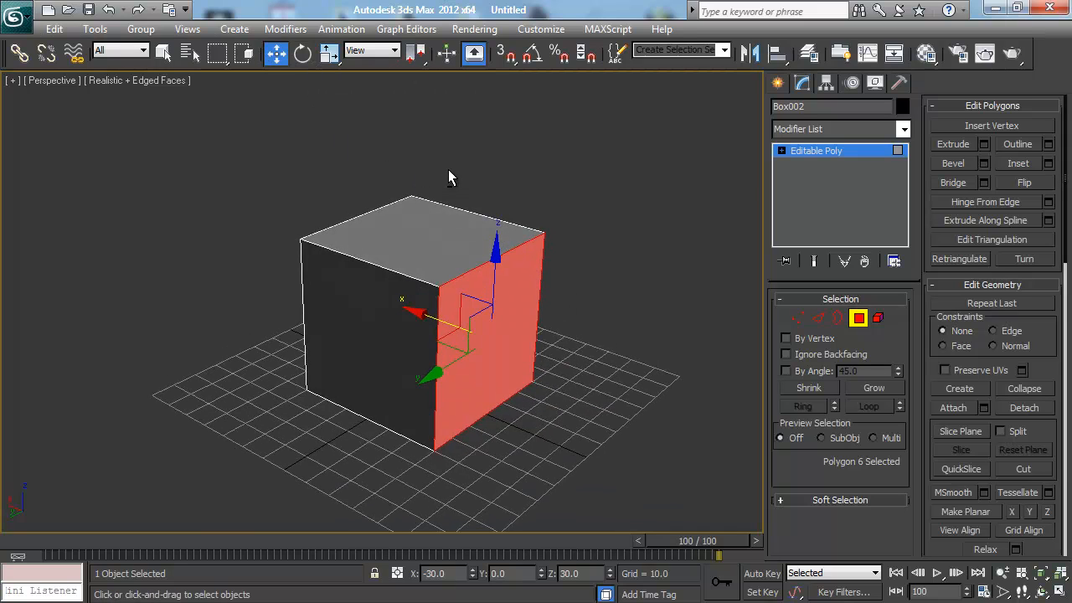
pyautogui.keyDown('alt'); pyautogui.moveTo(439, 177); pyautogui.dragTo(439, 209, button='middle'); pyautogui.keyUp('alt')
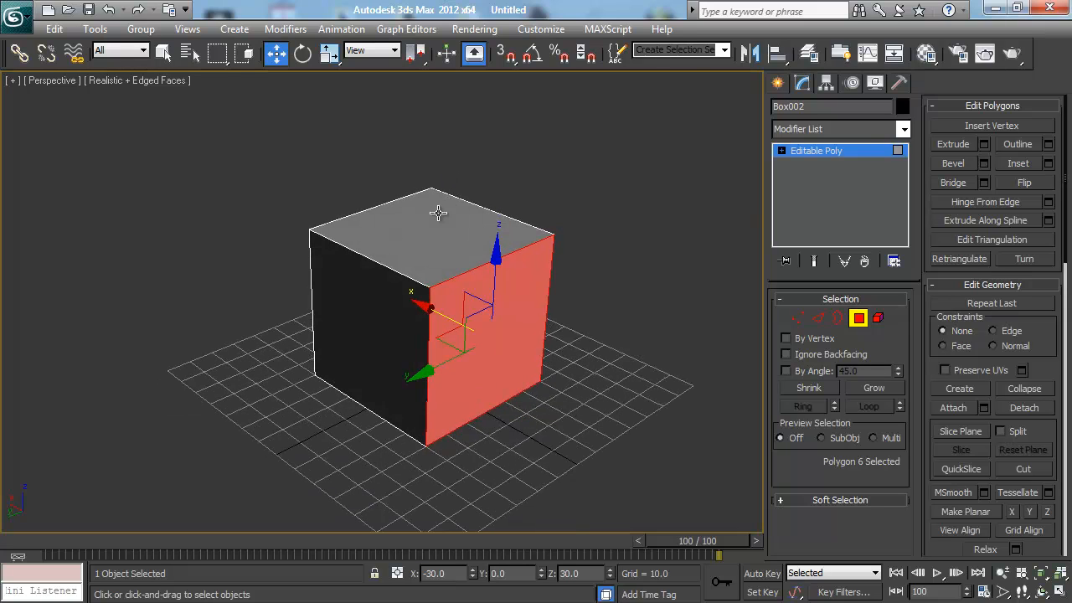
# Step: Try rotating the selected side polygon, undo that rotation, and try scaling the polygon
pyautogui.press('w')
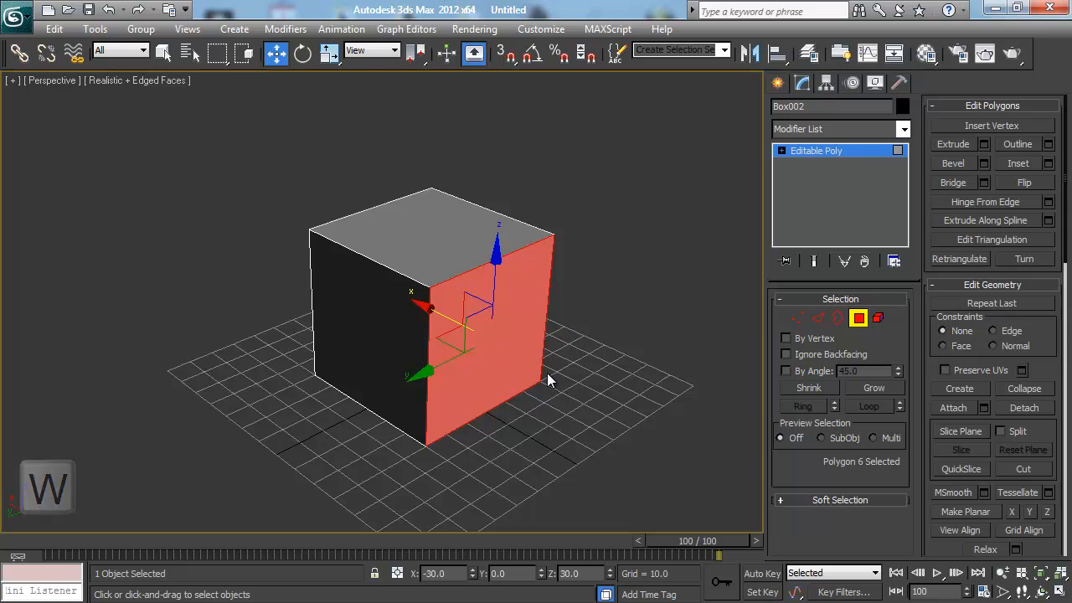
pyautogui.press('e')
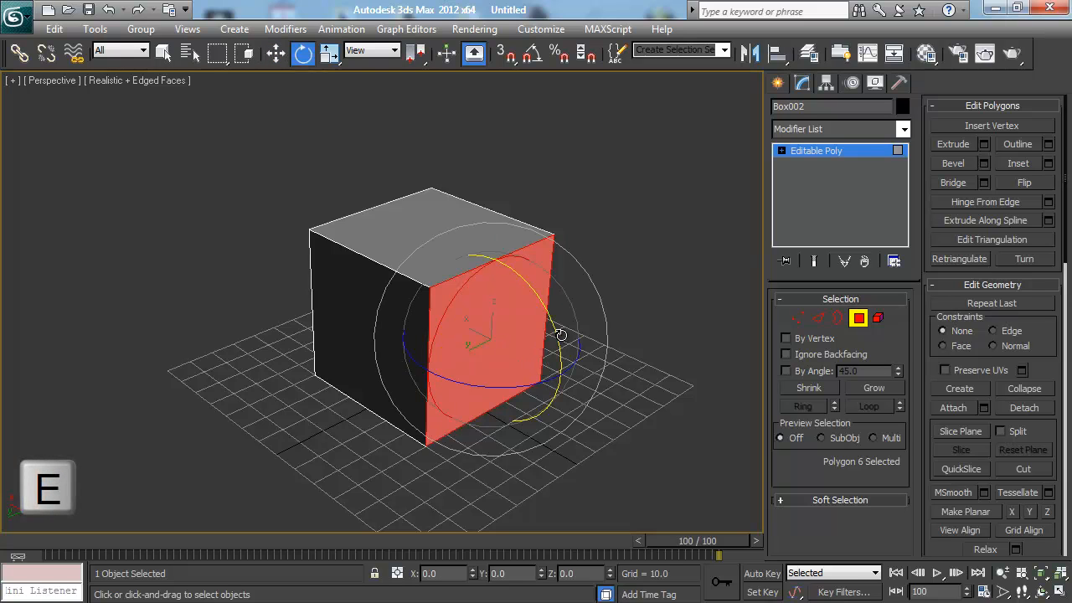
pyautogui.moveTo(557, 335); pyautogui.dragTo(551, 300)
pyautogui.hotkey('ctrl', 'z')
pyautogui.press('r')
pyautogui.moveTo(508, 341); pyautogui.dragTo(560, 314)
pyautogui.keyDown('alt'); pyautogui.moveTo(560, 314); pyautogui.dragTo(585, 282, button='middle'); pyautogui.keyUp('alt')
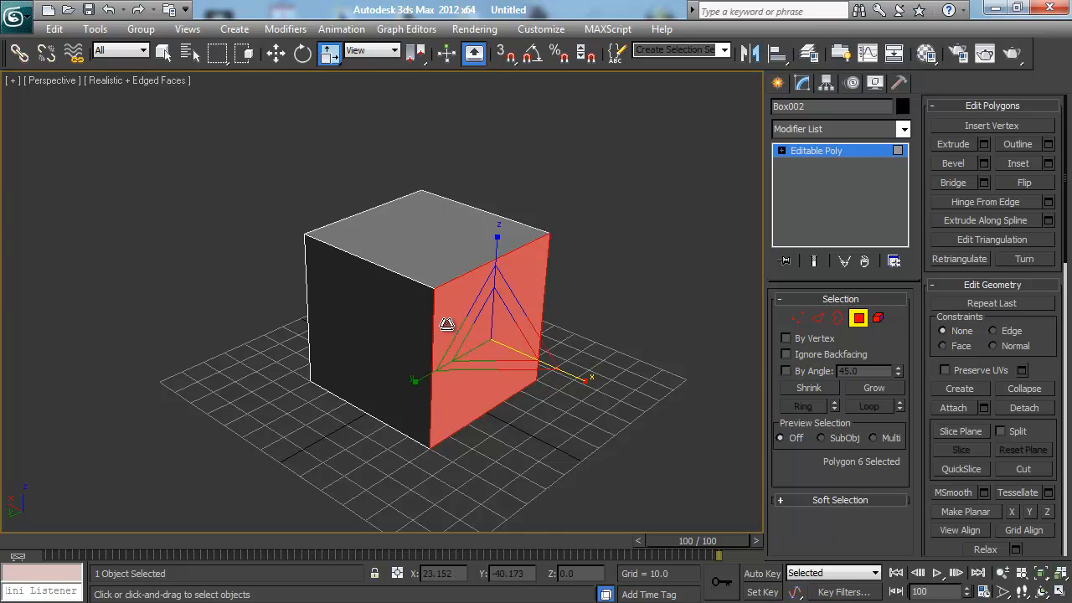
# Step: Try picking the top, front and side polygons one at a time with Select Object, ending on the negative-X side polygon
pyautogui.press('q')
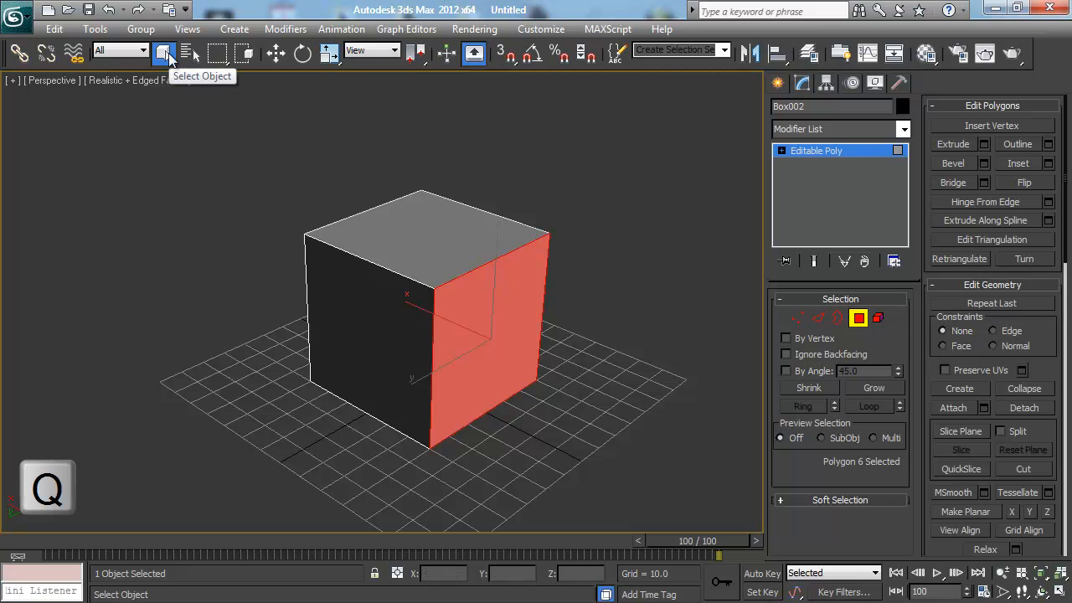
pyautogui.keyDown('ctrl'); pyautogui.click(368, 317); pyautogui.keyUp('ctrl')
pyautogui.keyDown('ctrl'); pyautogui.click(406, 232); pyautogui.keyUp('ctrl')
pyautogui.click(474, 323)
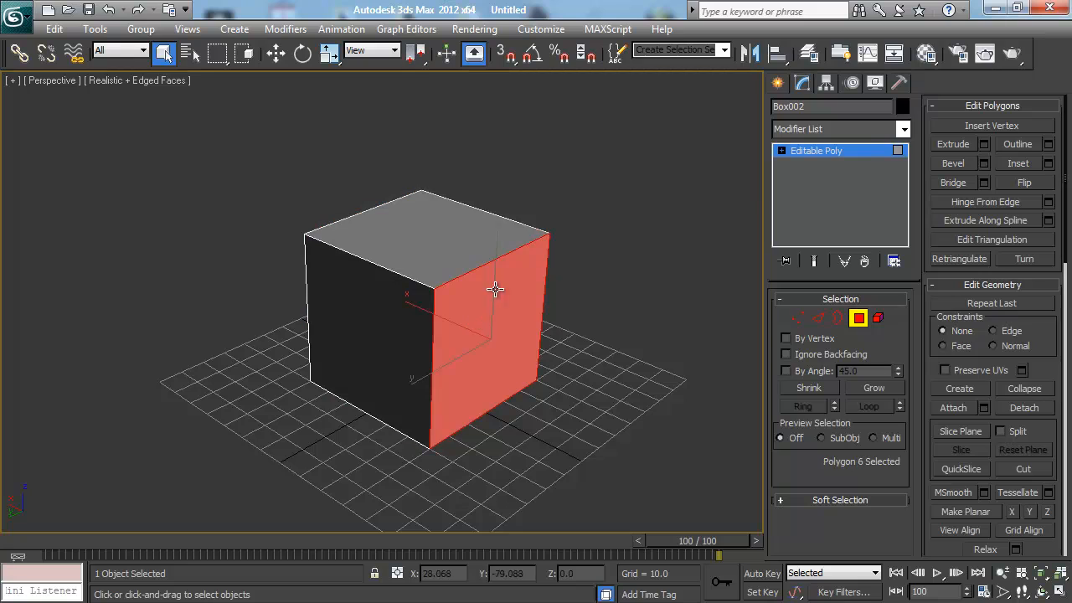
pyautogui.click(475, 240)
pyautogui.click(378, 303)
pyautogui.click(460, 339)
pyautogui.click(434, 246)
pyautogui.click(393, 324)
pyautogui.click(473, 332)
pyautogui.press('w')
pyautogui.press('e')
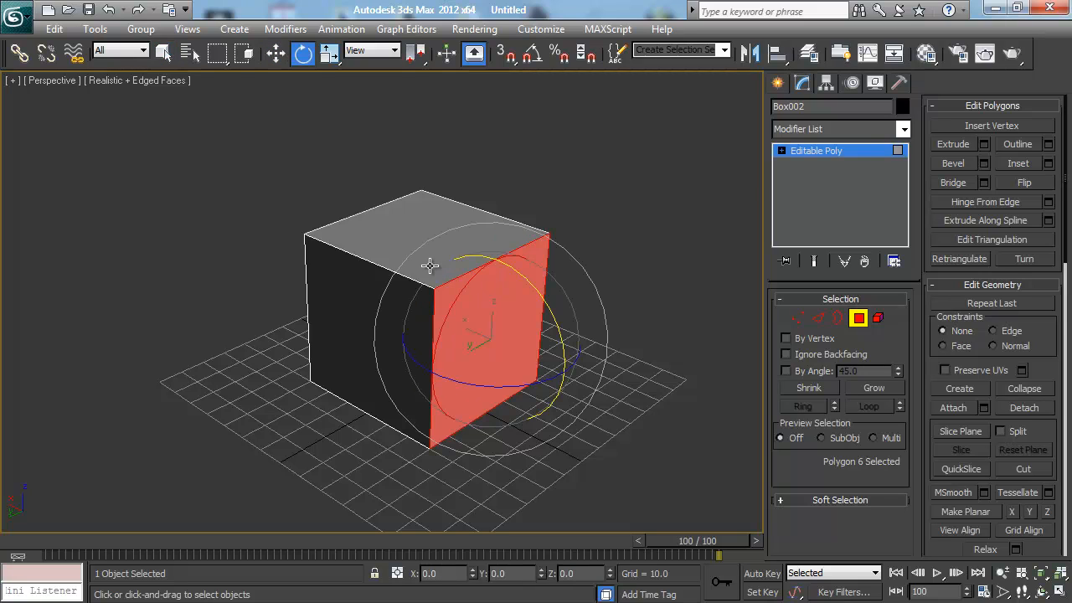
pyautogui.press('w')
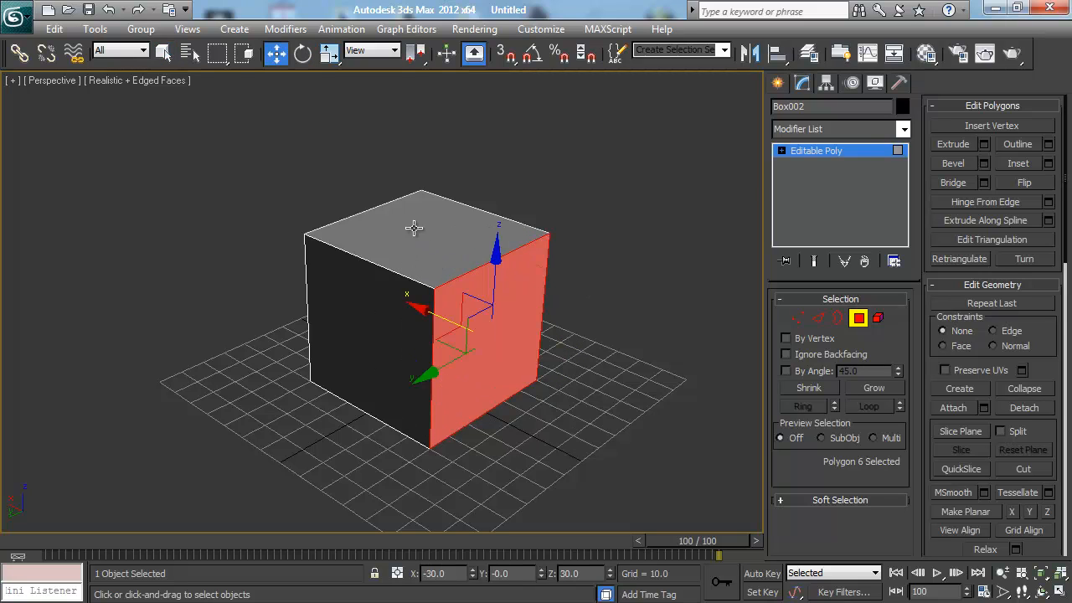
# Step: Add the top and front polygons to the selection with the Move tool, undoing the accidental moves
pyautogui.keyDown('ctrl'); pyautogui.moveTo(459, 253); pyautogui.dragTo(412, 247); pyautogui.keyUp('ctrl')
pyautogui.hotkey('ctrl', 'z')
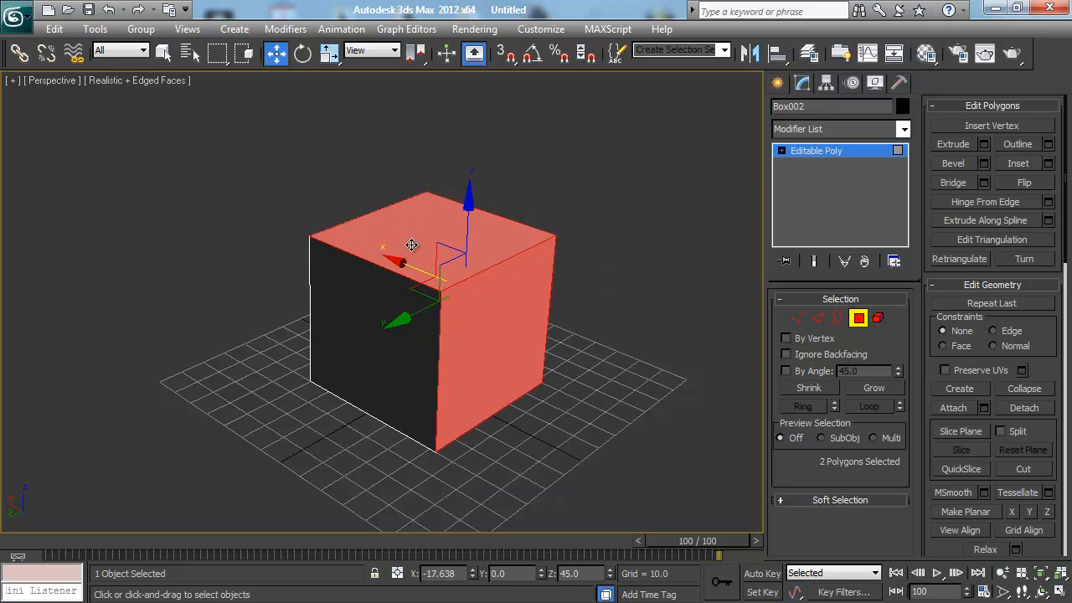
pyautogui.hotkey('ctrl', 'z')
pyautogui.keyDown('ctrl'); pyautogui.moveTo(366, 297); pyautogui.dragTo(365, 329); pyautogui.keyUp('ctrl')
pyautogui.hotkey('ctrl', 'z')
# Step: Use Select Object to pick the top polygon, add the two visible side polygons, and extend the selection to all polygons
pyautogui.press('q')
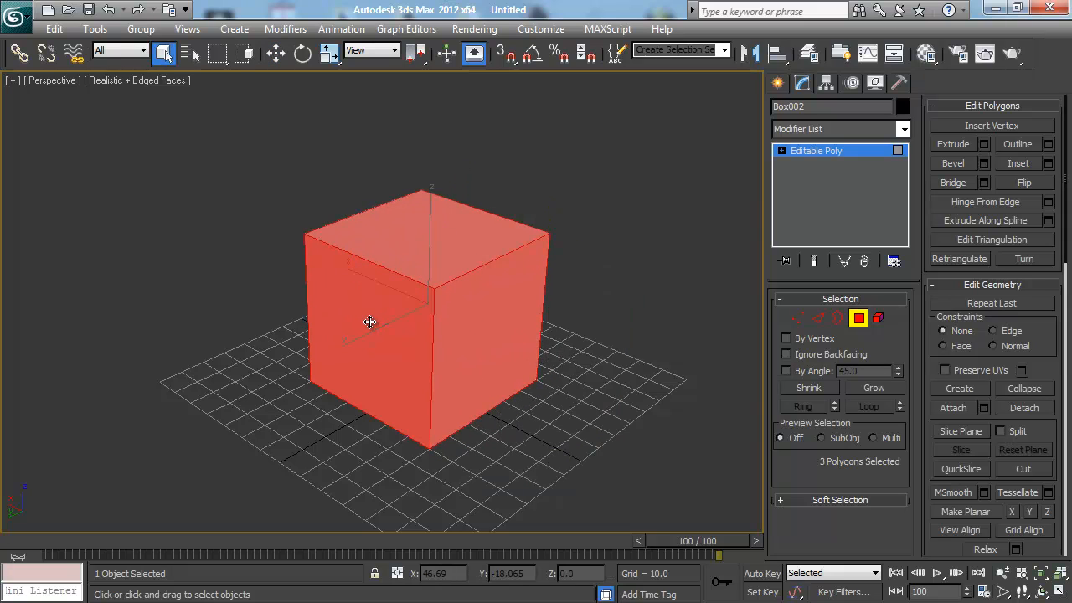
pyautogui.click(397, 229)
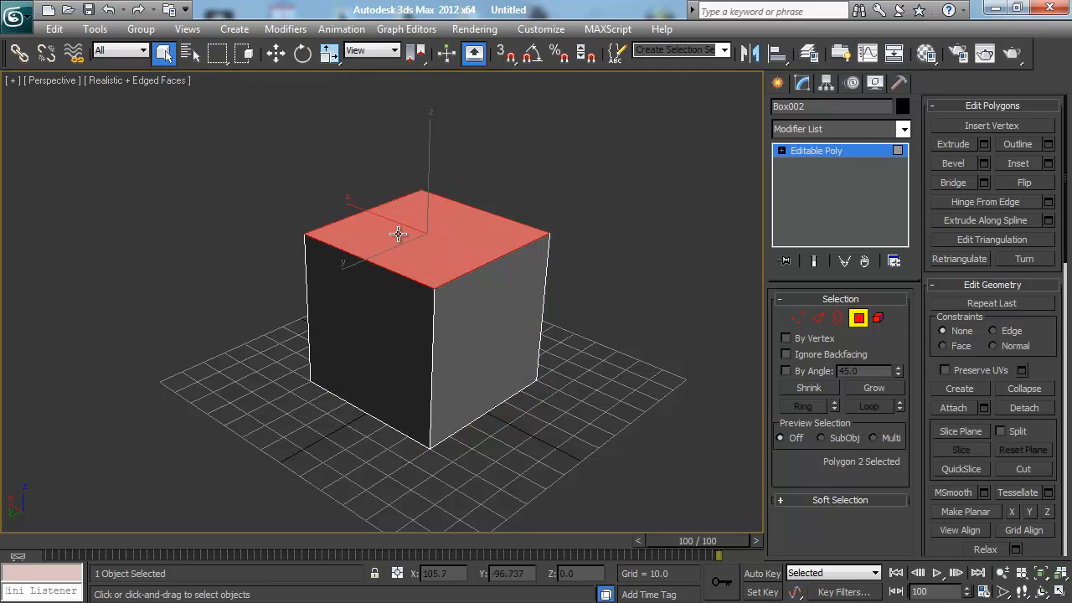
pyautogui.keyDown('ctrl'); pyautogui.click(484, 306); pyautogui.keyUp('ctrl')
pyautogui.keyDown('ctrl'); pyautogui.moveTo(388, 306); pyautogui.dragTo(381, 352); pyautogui.keyUp('ctrl')
pyautogui.hotkey('ctrl', 'a')
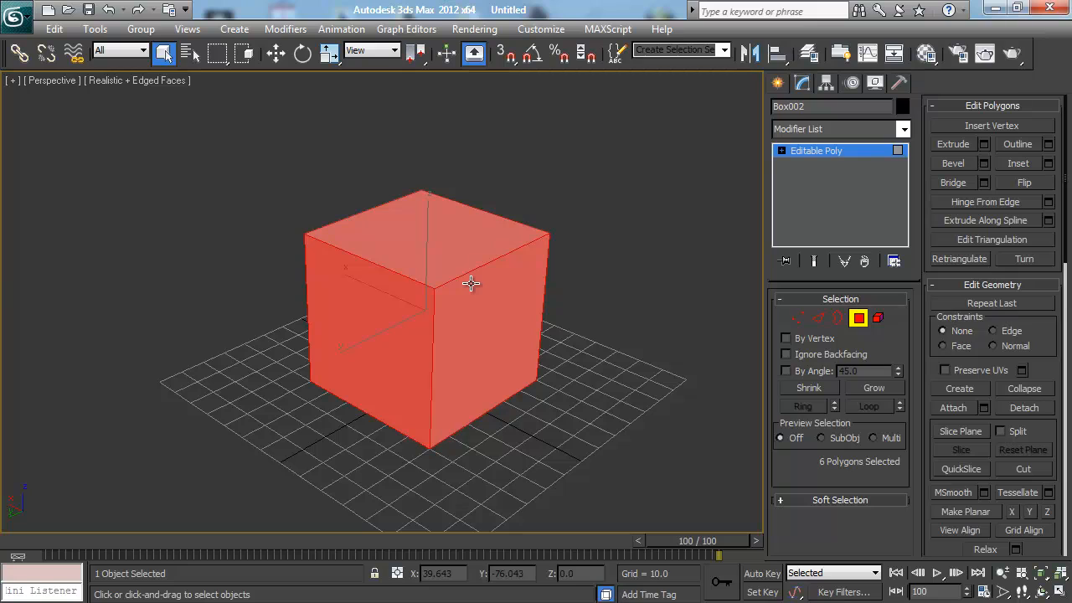
# Step: Select only the negative-X side polygon and move it outward along the X axis to lengthen the box
pyautogui.press('w')
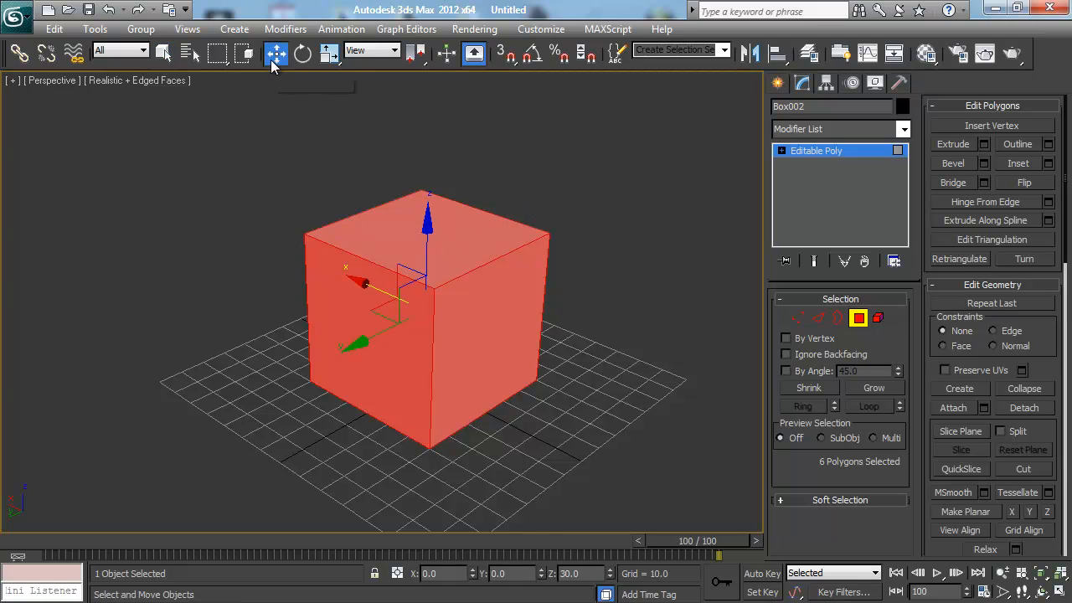
pyautogui.click(504, 295)
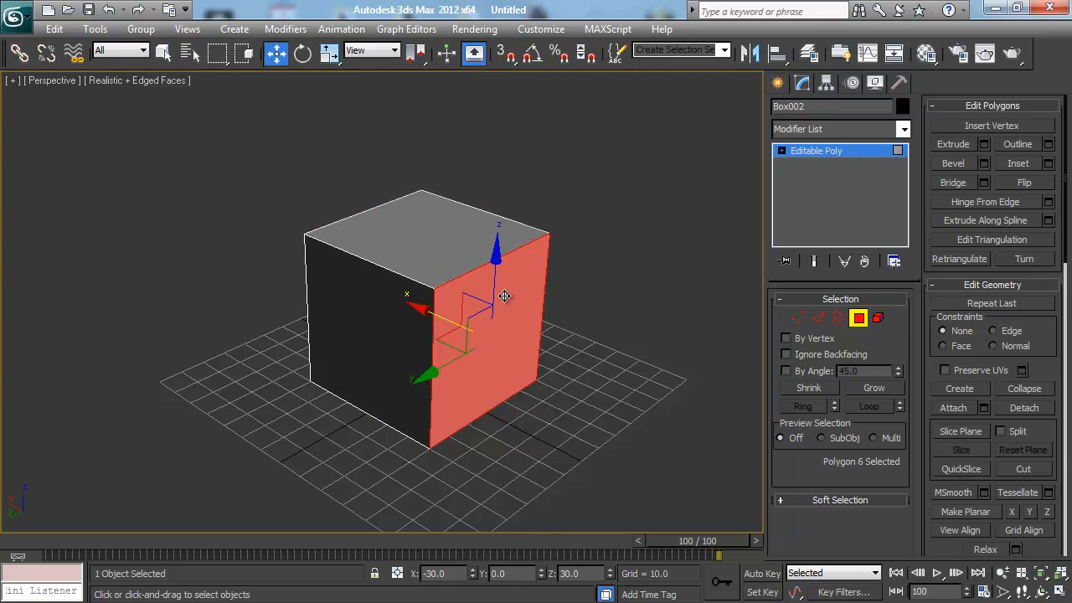
pyautogui.keyDown('alt'); pyautogui.moveTo(555, 293); pyautogui.dragTo(566, 271, button='middle'); pyautogui.keyUp('alt')
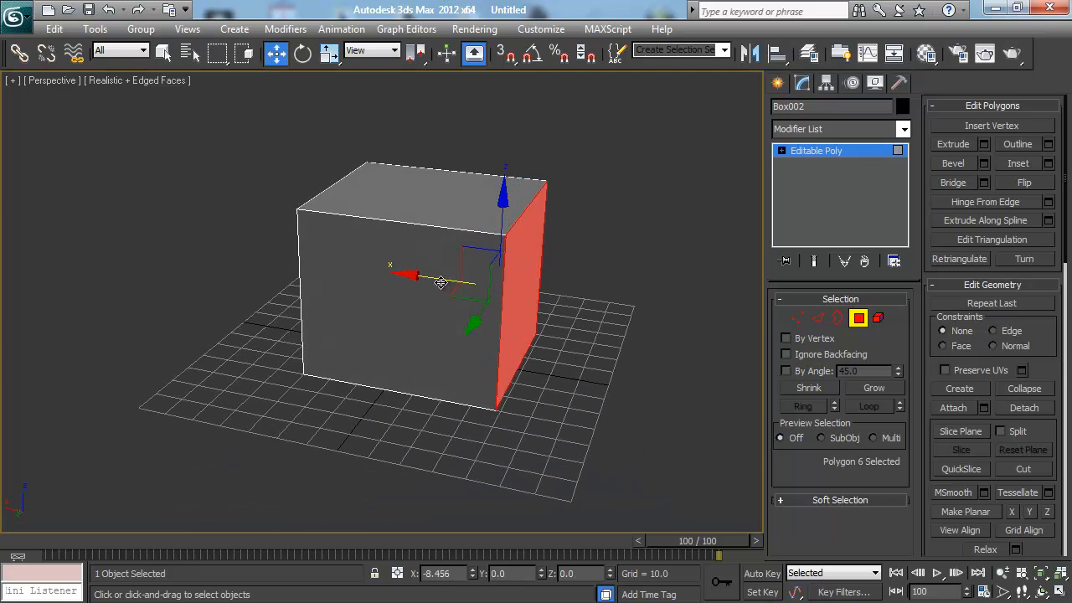
pyautogui.moveTo(441, 283); pyautogui.dragTo(535, 296)
# Step: Select the opposite end polygon and move it outward along the X axis to about X 67.8
pyautogui.keyDown('alt'); pyautogui.moveTo(356, 291); pyautogui.dragTo(387, 313, button='middle'); pyautogui.keyUp('alt')
pyautogui.click(302, 328)
pyautogui.keyDown('alt'); pyautogui.moveTo(302, 328); pyautogui.dragTo(427, 282, button='middle'); pyautogui.keyUp('alt')
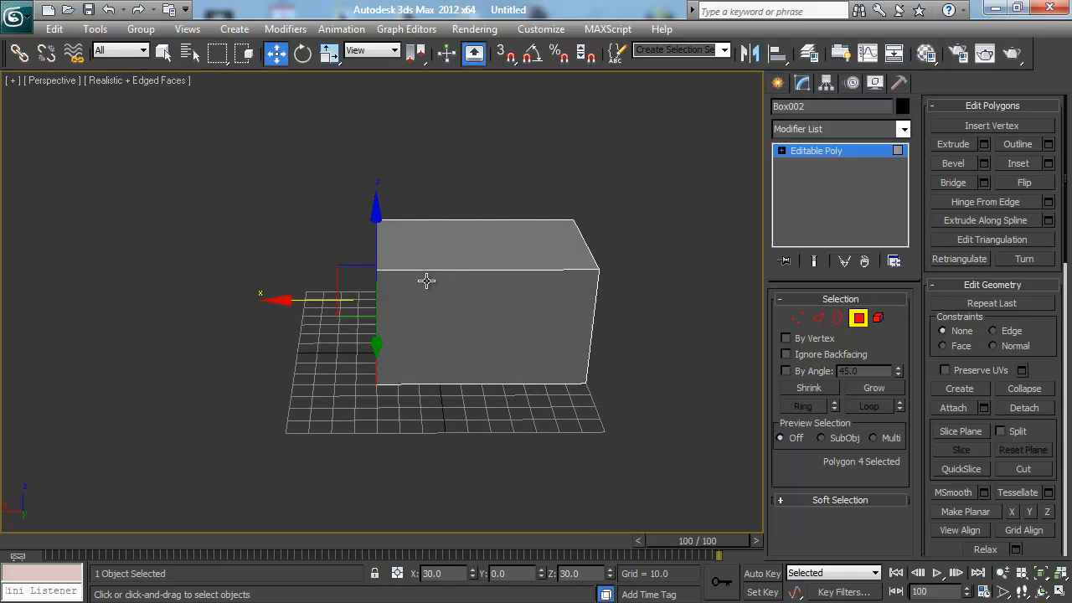
pyautogui.moveTo(311, 299); pyautogui.dragTo(234, 301)
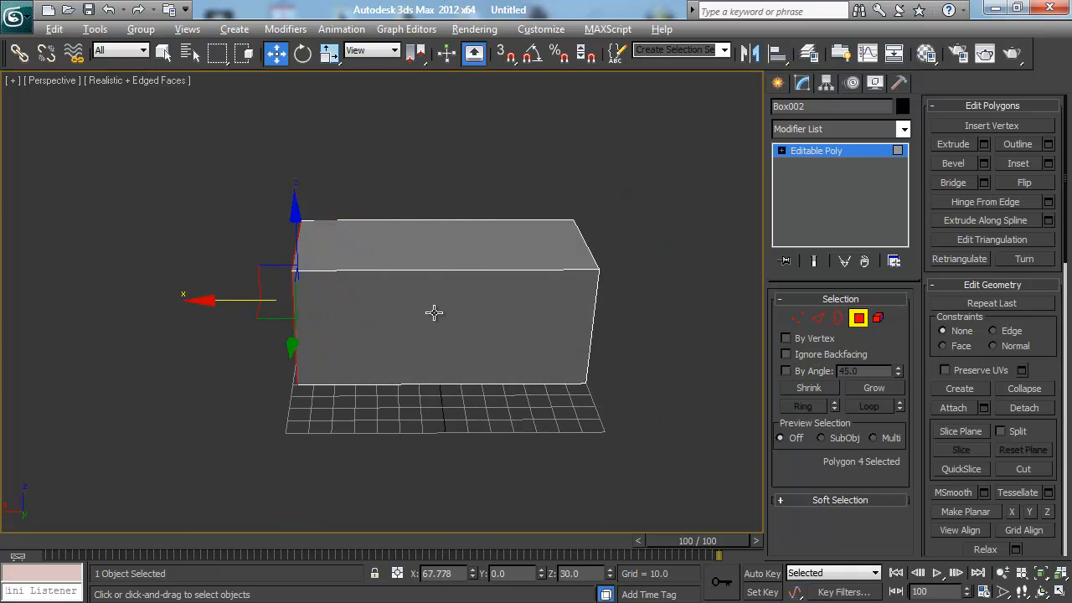
# Step: Select the negative-X end polygon again and move it back inward to about X -42.1
pyautogui.keyDown('alt'); pyautogui.moveTo(434, 313); pyautogui.dragTo(505, 318, button='middle'); pyautogui.keyUp('alt')
pyautogui.click(497, 343)
pyautogui.moveTo(498, 344); pyautogui.dragTo(430, 352)
pyautogui.keyDown('alt'); pyautogui.moveTo(430, 352); pyautogui.dragTo(443, 388, button='middle'); pyautogui.keyUp('alt')
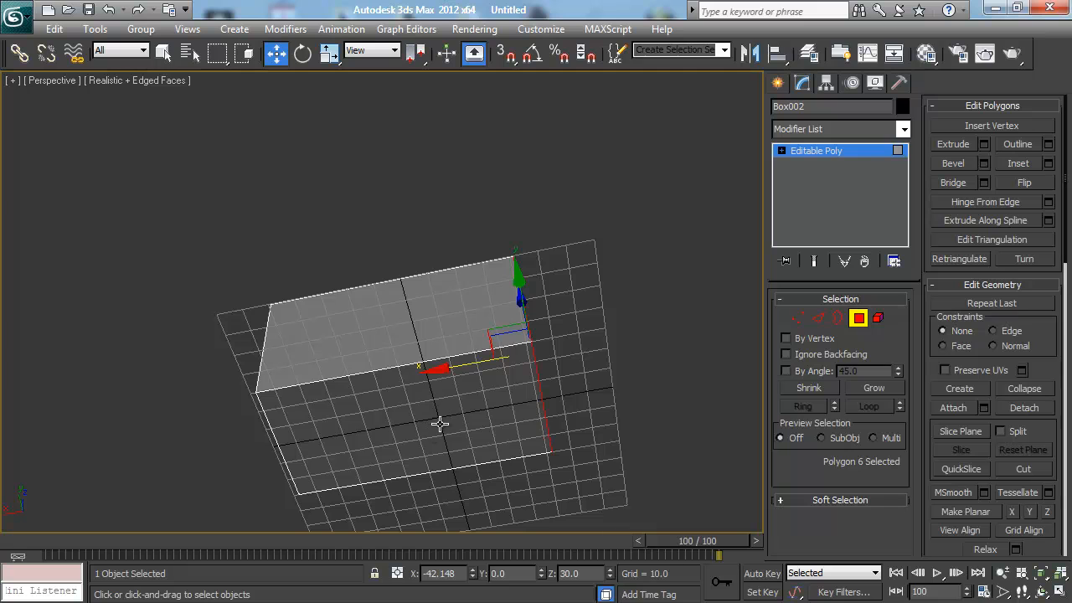
pyautogui.keyDown('alt'); pyautogui.moveTo(434, 282); pyautogui.dragTo(401, 420, button='middle'); pyautogui.keyUp('alt')
pyautogui.scroll(5, 401, 420)
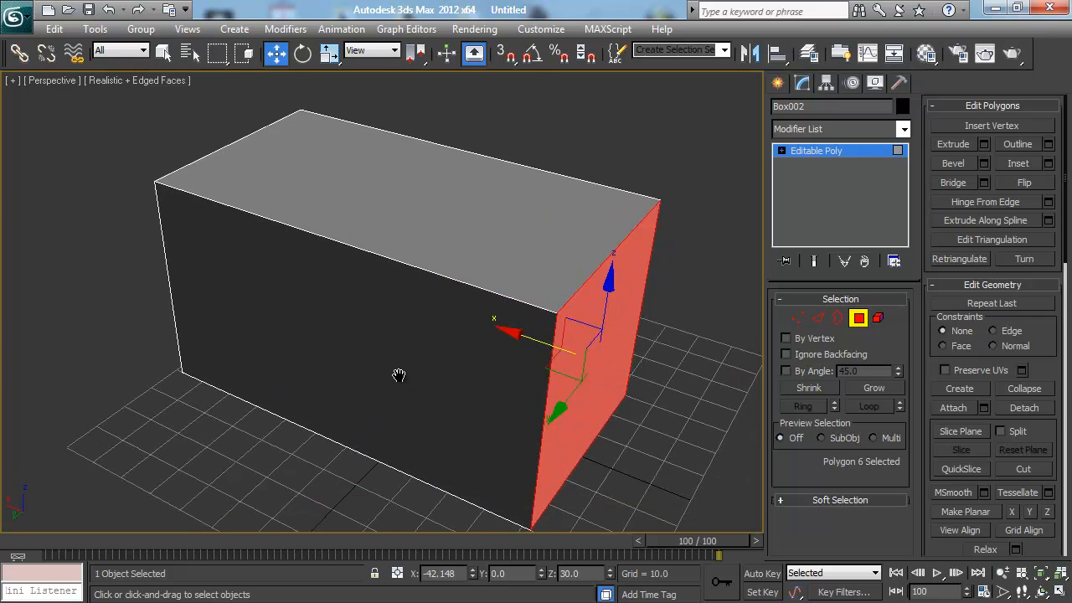
pyautogui.scroll(-3, 405, 349)
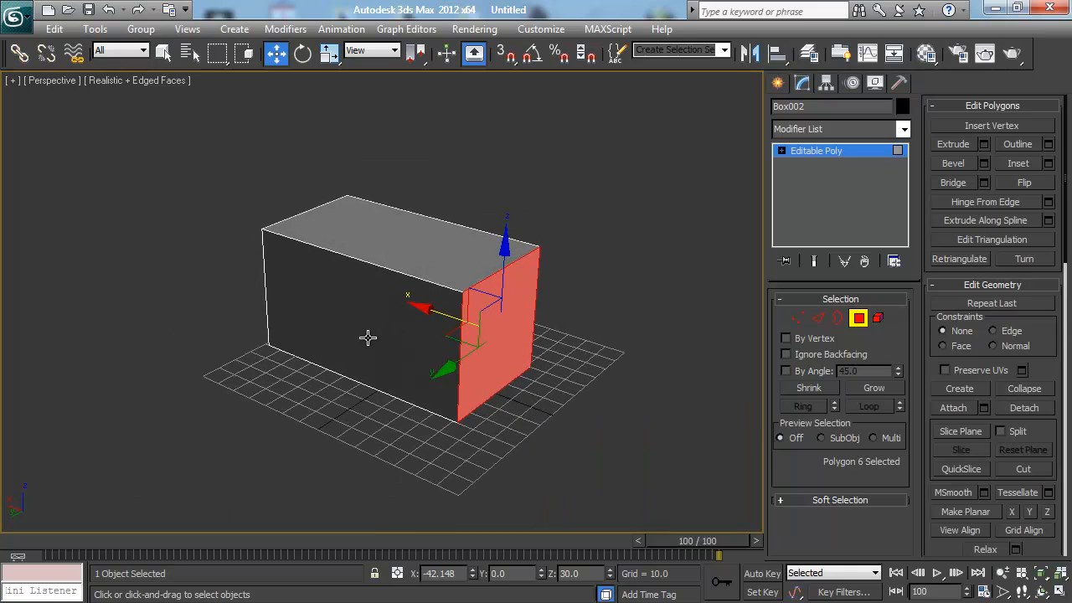
pyautogui.keyDown('alt'); pyautogui.moveTo(393, 326); pyautogui.dragTo(391, 354, button='middle'); pyautogui.keyUp('alt')
pyautogui.scroll(5, 385, 354)
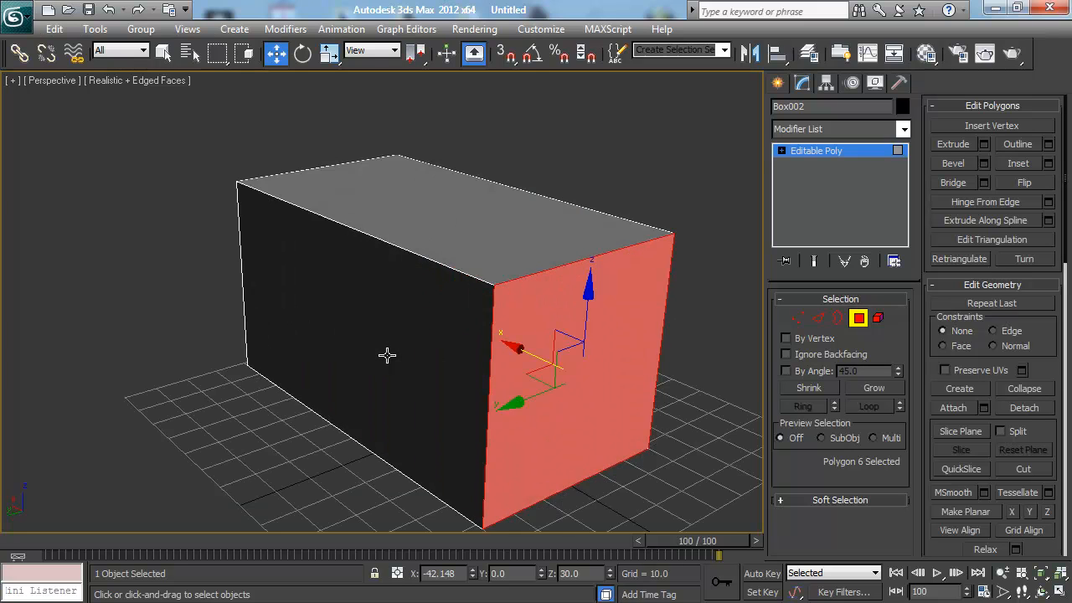
pyautogui.keyDown('alt'); pyautogui.moveTo(531, 263); pyautogui.dragTo(399, 254, button='middle'); pyautogui.keyUp('alt')
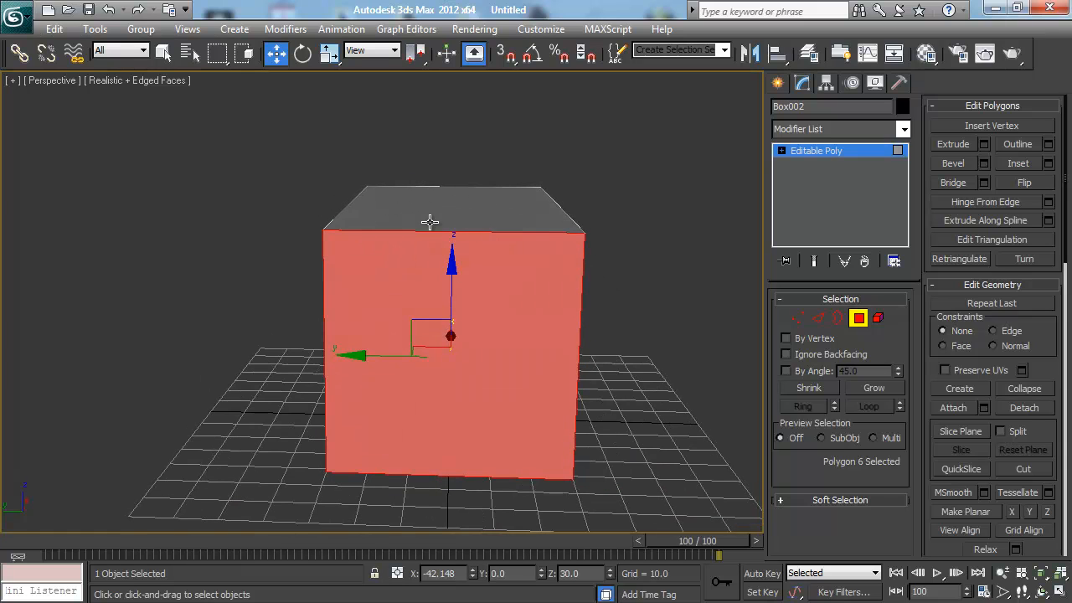
# Step: Switch to edge level and select the four parallel edges along the top and bottom of both box ends
pyautogui.keyDown('alt'); pyautogui.moveTo(331, 249); pyautogui.dragTo(435, 239, button='middle'); pyautogui.keyUp('alt')
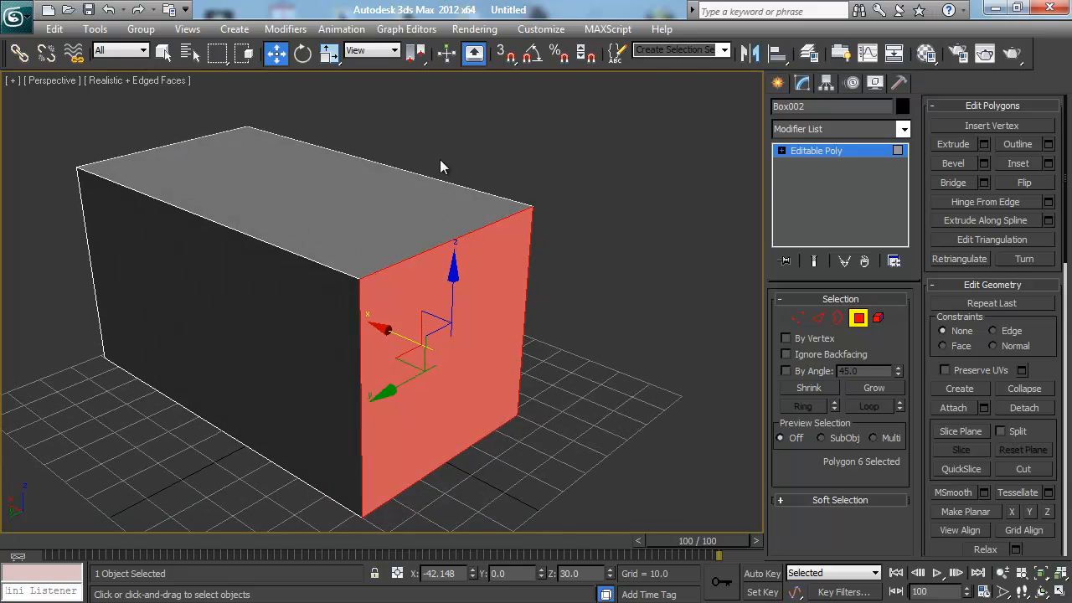
pyautogui.keyDown('alt'); pyautogui.moveTo(503, 239); pyautogui.dragTo(541, 263, button='middle'); pyautogui.keyUp('alt')
pyautogui.press('2')
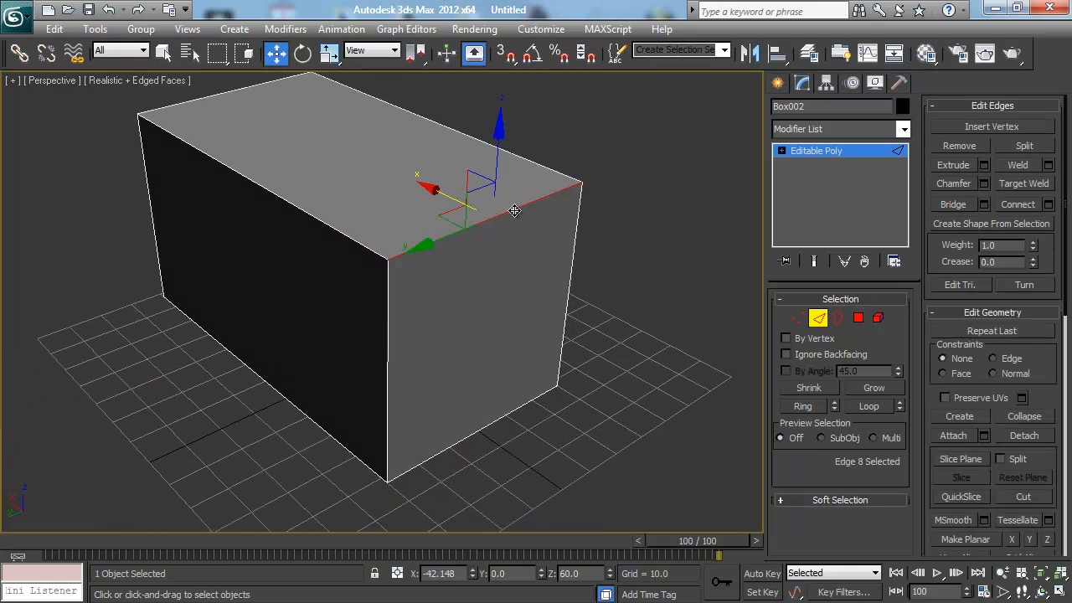
pyautogui.keyDown('ctrl'); pyautogui.click(501, 420); pyautogui.keyUp('ctrl')
pyautogui.keyDown('ctrl'); pyautogui.click(225, 93); pyautogui.keyUp('ctrl')
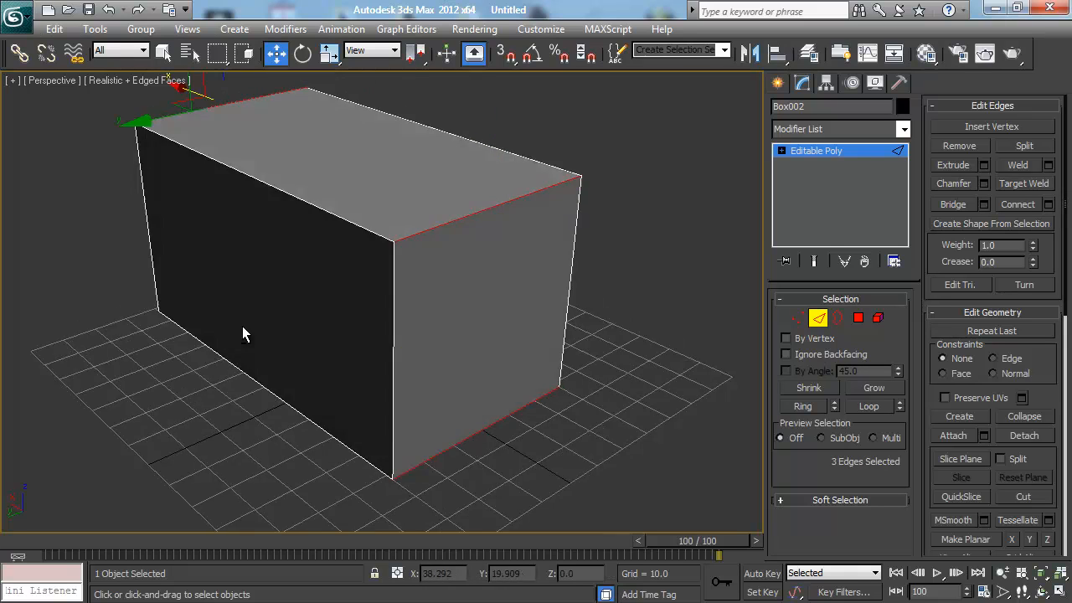
pyautogui.keyDown('alt'); pyautogui.moveTo(242, 334); pyautogui.dragTo(310, 310, button='middle'); pyautogui.keyUp('alt')
pyautogui.keyDown('ctrl'); pyautogui.click(311, 309); pyautogui.keyUp('ctrl')
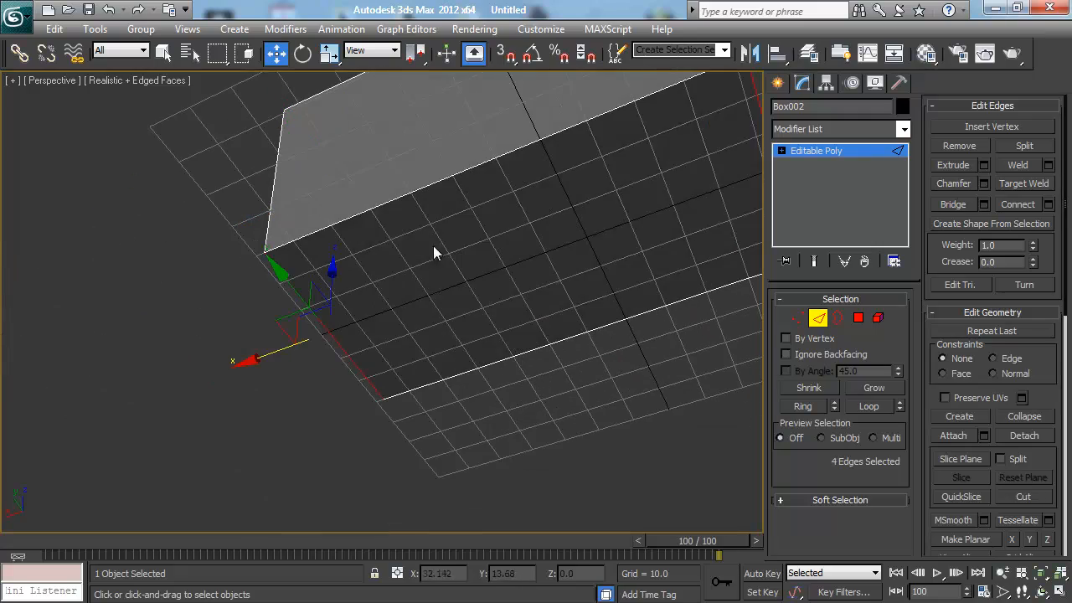
pyautogui.keyDown('alt'); pyautogui.moveTo(435, 253); pyautogui.dragTo(453, 289, button='middle'); pyautogui.keyUp('alt')
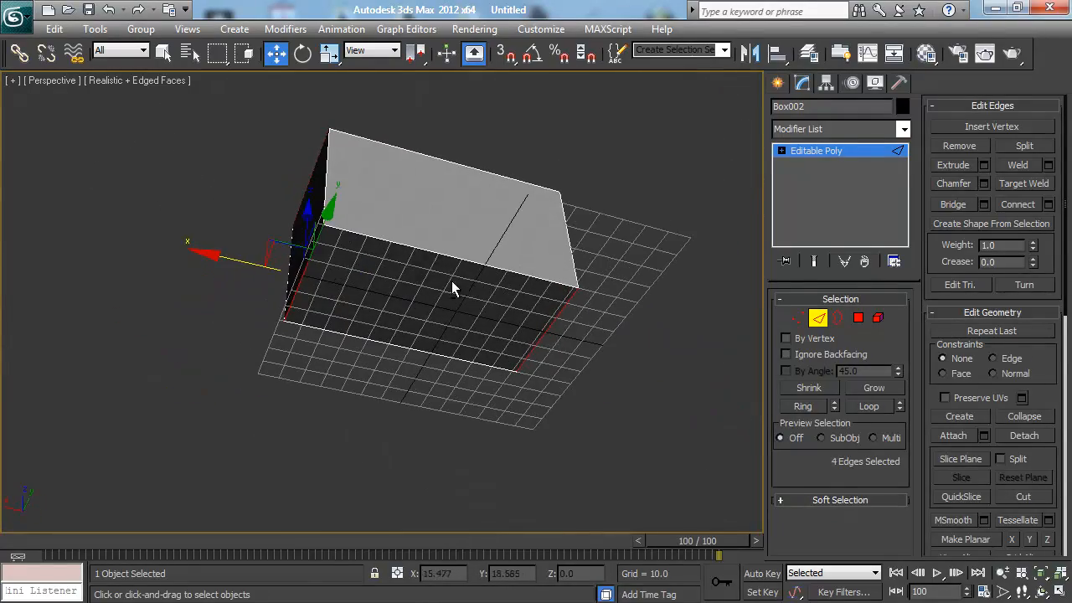
pyautogui.keyDown('alt'); pyautogui.moveTo(552, 293); pyautogui.dragTo(378, 392, button='middle'); pyautogui.keyUp('alt')
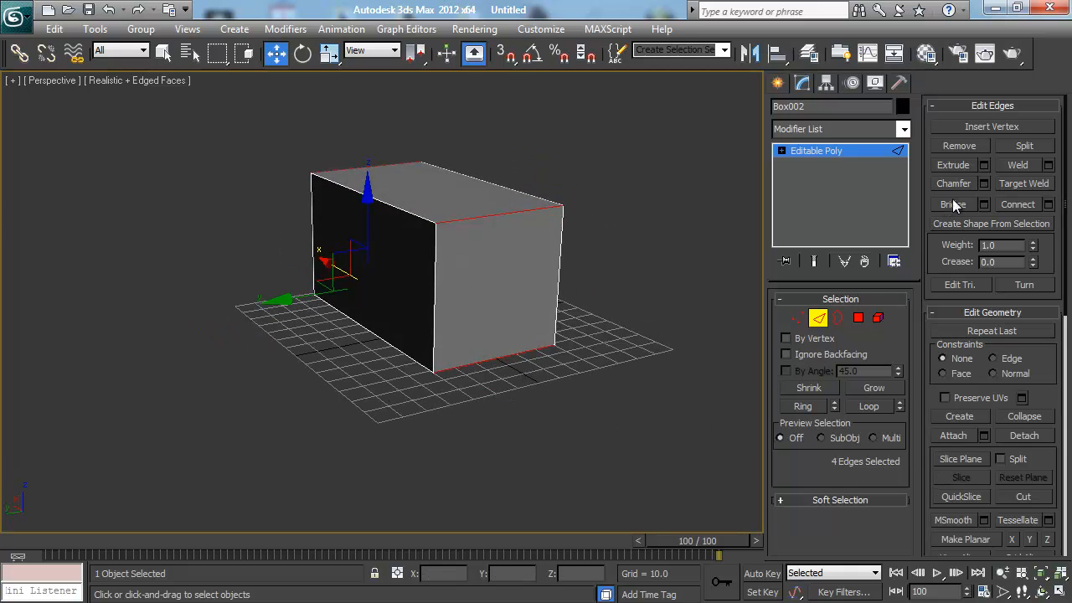
# Step: Connect the four selected edges and raise the new top centre edge about 14 units along Z to form a gable roof
pyautogui.click(1026, 204)
pyautogui.keyDown('alt'); pyautogui.moveTo(614, 238); pyautogui.dragTo(571, 265, button='middle'); pyautogui.keyUp('alt')
pyautogui.keyDown('alt'); pyautogui.moveTo(467, 204); pyautogui.dragTo(459, 258, button='middle'); pyautogui.keyUp('alt')
pyautogui.click(429, 195)
pyautogui.moveTo(438, 172); pyautogui.dragTo(438, 126)
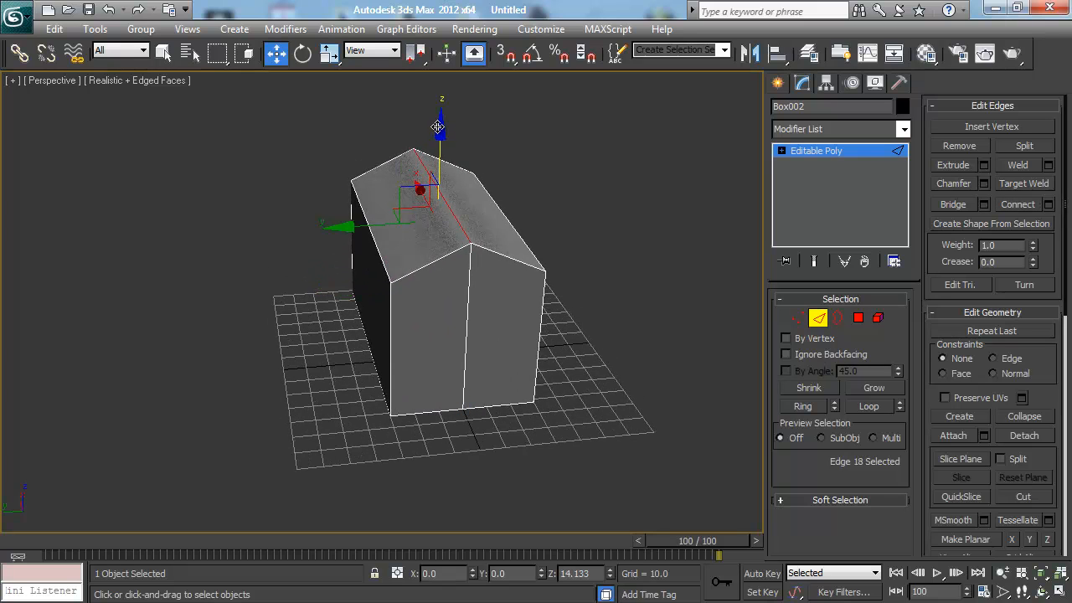
pyautogui.keyDown('alt'); pyautogui.moveTo(452, 142); pyautogui.dragTo(484, 258, button='middle'); pyautogui.keyUp('alt')
pyautogui.scroll(3, 493, 216)
pyautogui.scroll(-3, 495, 218)
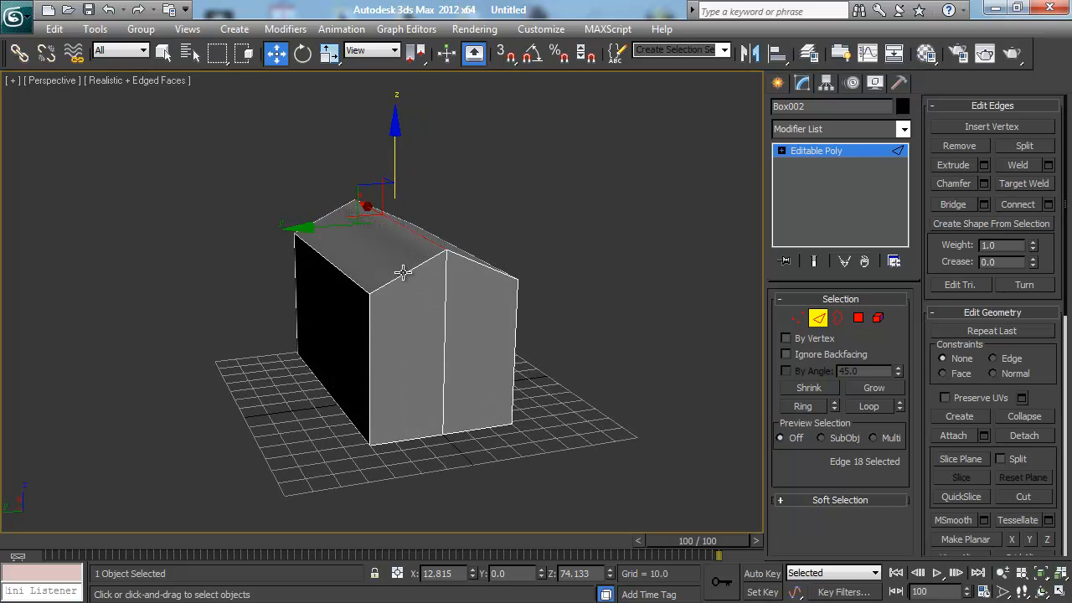
# Step: Undo the ridge move and the edge connection
pyautogui.hotkey('ctrl', 'z')
pyautogui.hotkey('ctrl', 'z')
pyautogui.hotkey('ctrl', 'z')
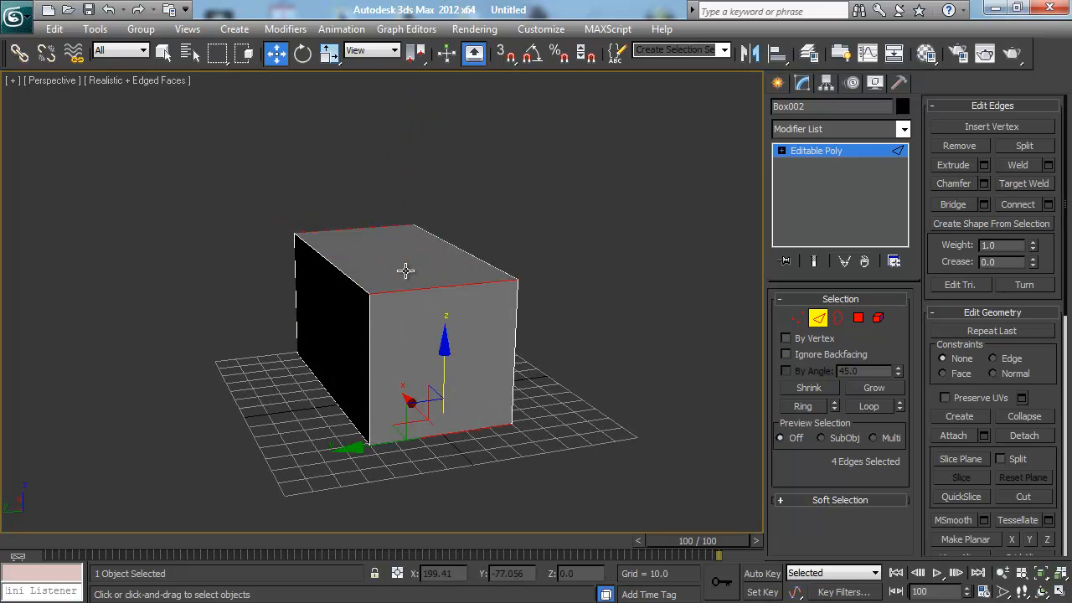
# Step: Select only the top edge of the near end and extend the selection to its edge ring
pyautogui.click(450, 285)
pyautogui.moveTo(449, 286)
pyautogui.keyDown('alt'); pyautogui.mouseDown(button='middle')
pyautogui.moveTo(518, 261)
pyautogui.moveTo(455, 296)
pyautogui.mouseUp(button='middle'); pyautogui.keyUp('alt')
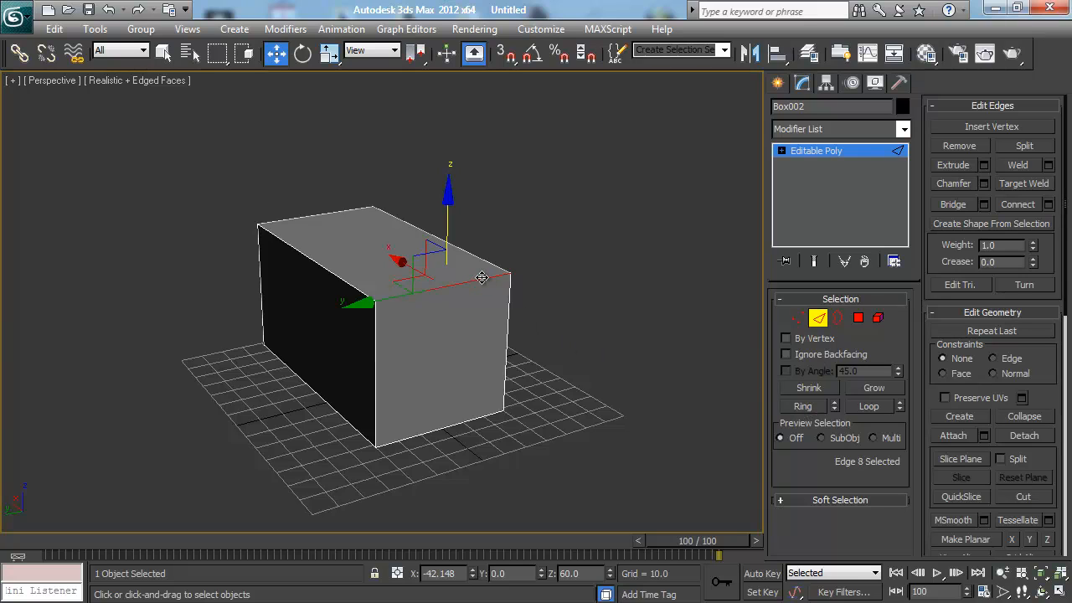
pyautogui.click(802, 406)
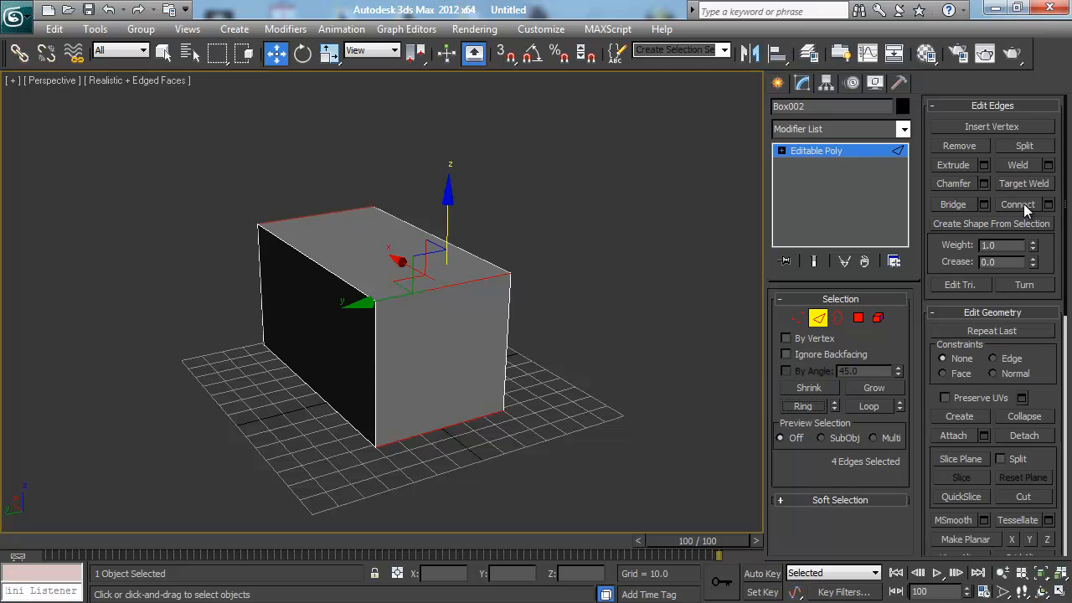
# Step: Connect the four ring edges with 4 segments, trying the Pinch setting before applying
pyautogui.click(1049, 205)
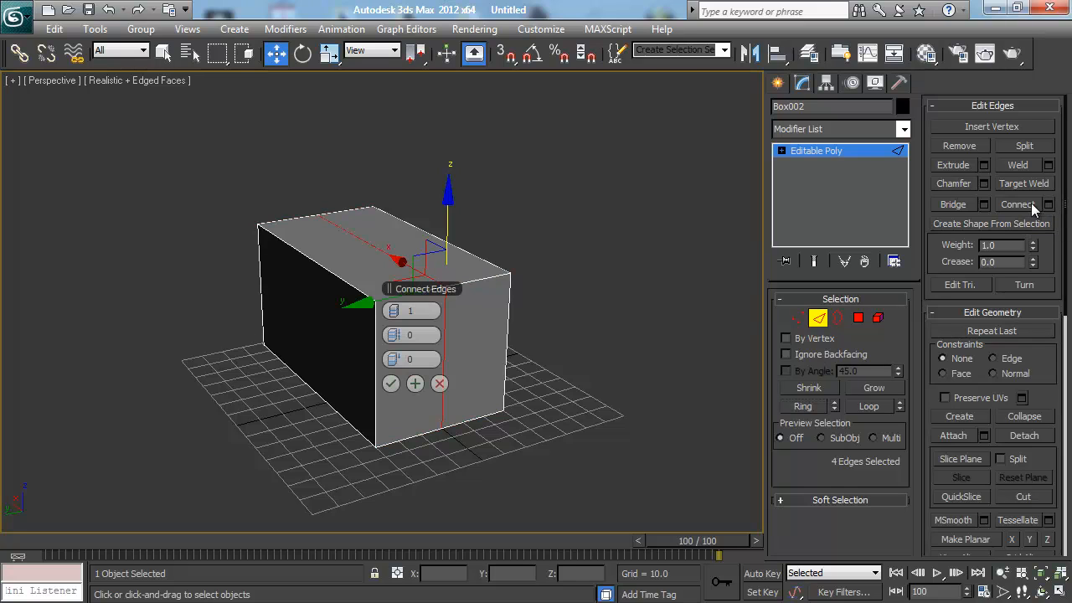
pyautogui.click(399, 311)
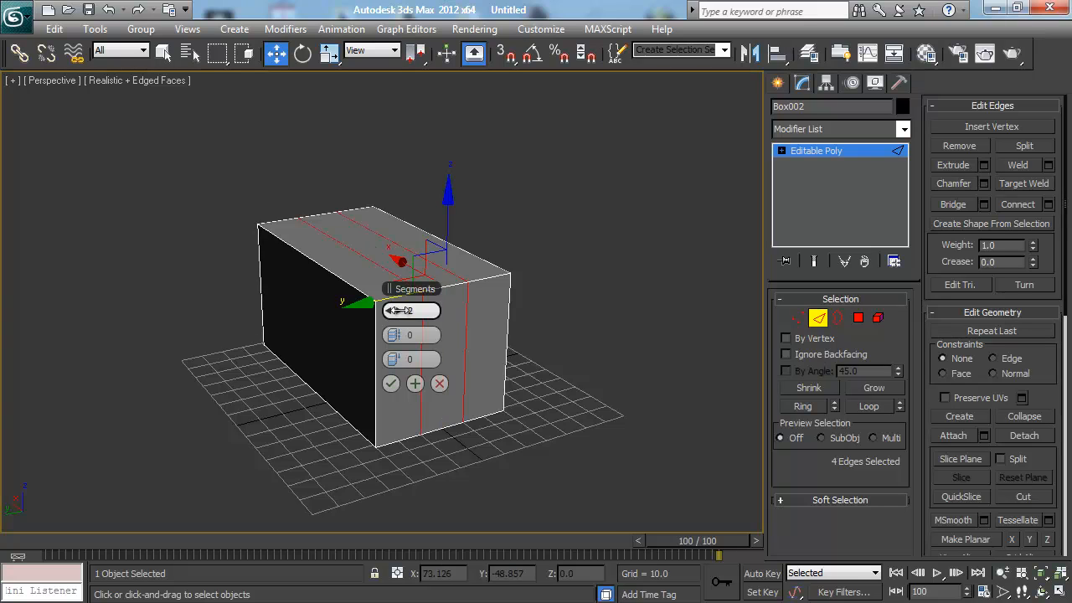
pyautogui.click(399, 310)
pyautogui.click(399, 310)
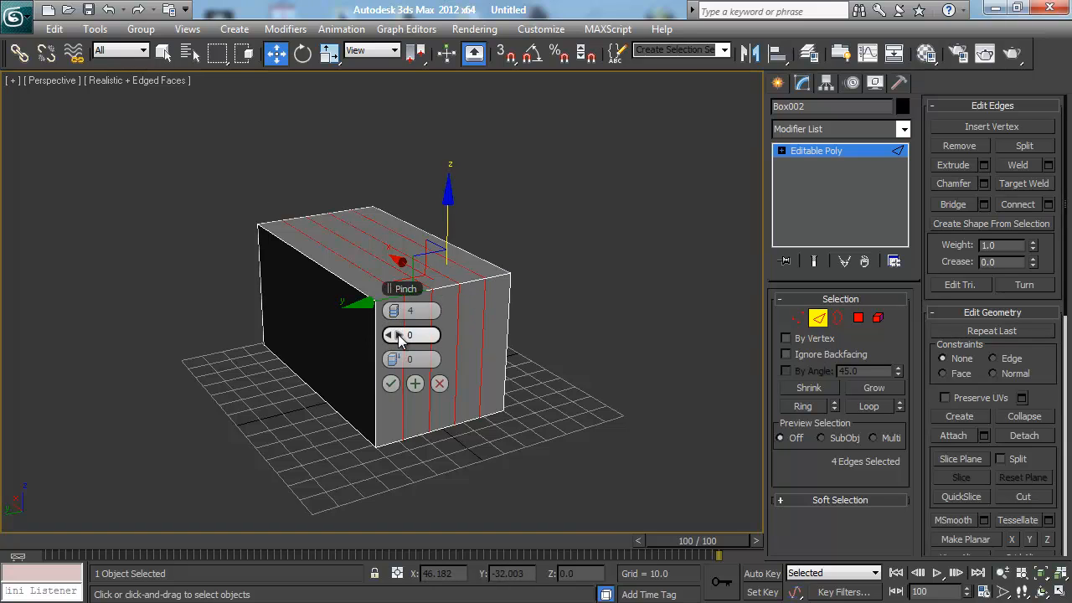
pyautogui.moveTo(400, 336)
pyautogui.mouseDown()
pyautogui.moveTo(662, 338)
pyautogui.moveTo(402, 338)
pyautogui.mouseUp()
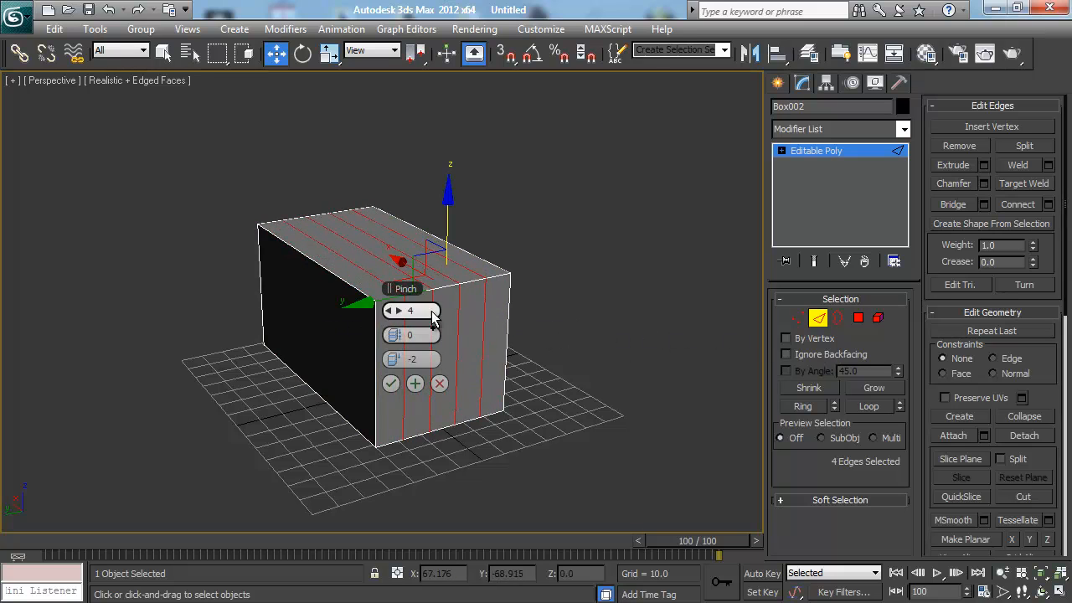
pyautogui.click(391, 385)
# Step: At polygon level, select the three middle strips on top of the box and raise them about 8 units along Z
pyautogui.keyDown('alt'); pyautogui.moveTo(531, 349); pyautogui.dragTo(496, 338, button='middle'); pyautogui.keyUp('alt')
pyautogui.scroll(5, 494, 335)
pyautogui.keyDown('alt'); pyautogui.moveTo(492, 298); pyautogui.dragTo(556, 349, button='middle'); pyautogui.keyUp('alt')
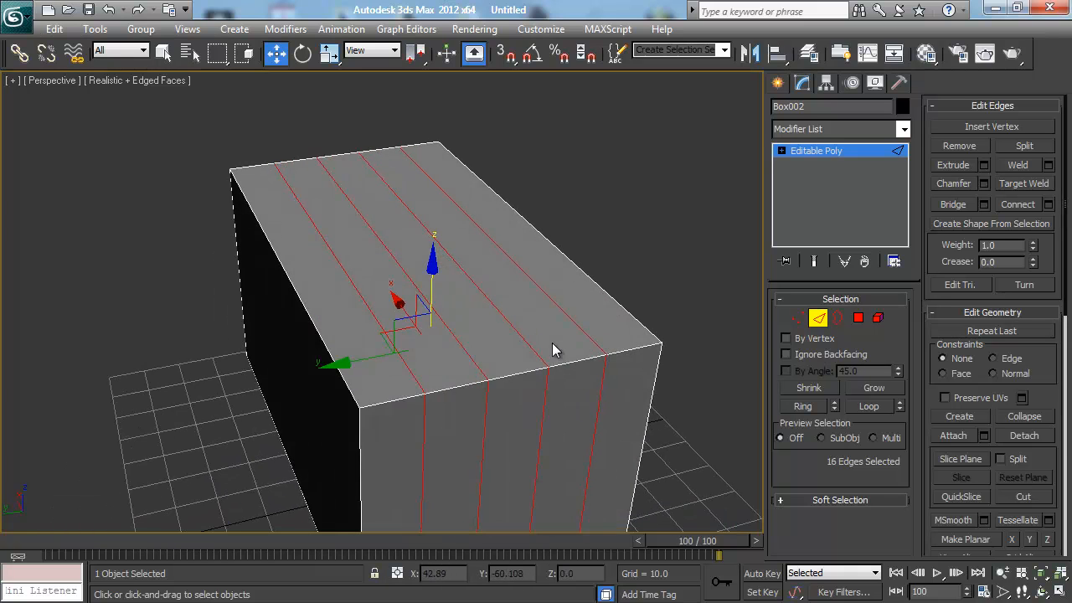
pyautogui.scroll(-4, 522, 344)
pyautogui.press('4')
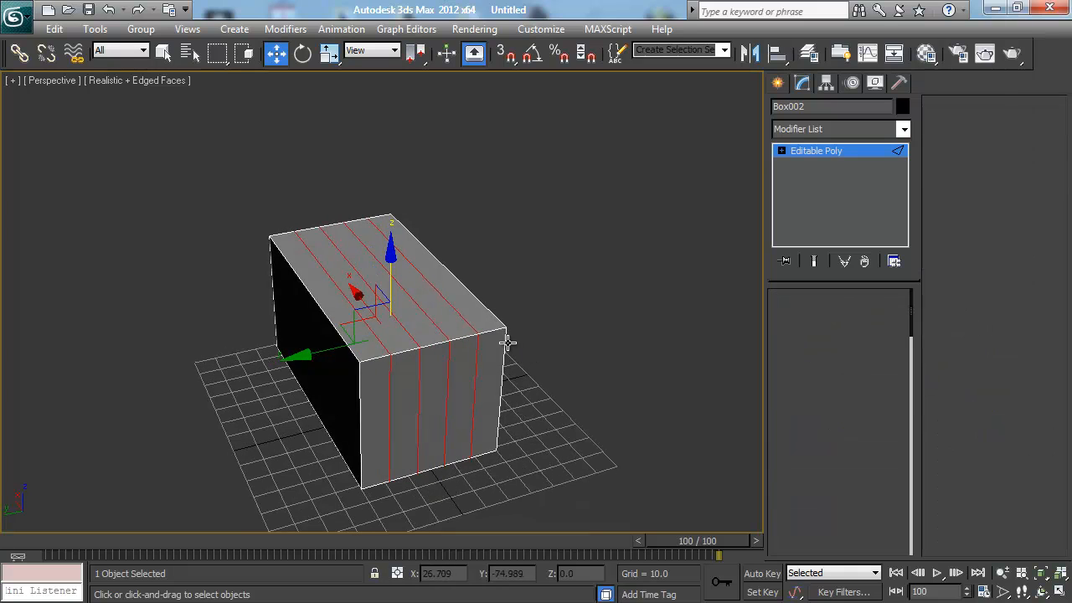
pyautogui.click(403, 299)
pyautogui.keyDown('alt'); pyautogui.moveTo(458, 313); pyautogui.dragTo(425, 294, button='middle'); pyautogui.keyUp('alt')
pyautogui.scroll(3, 424, 290)
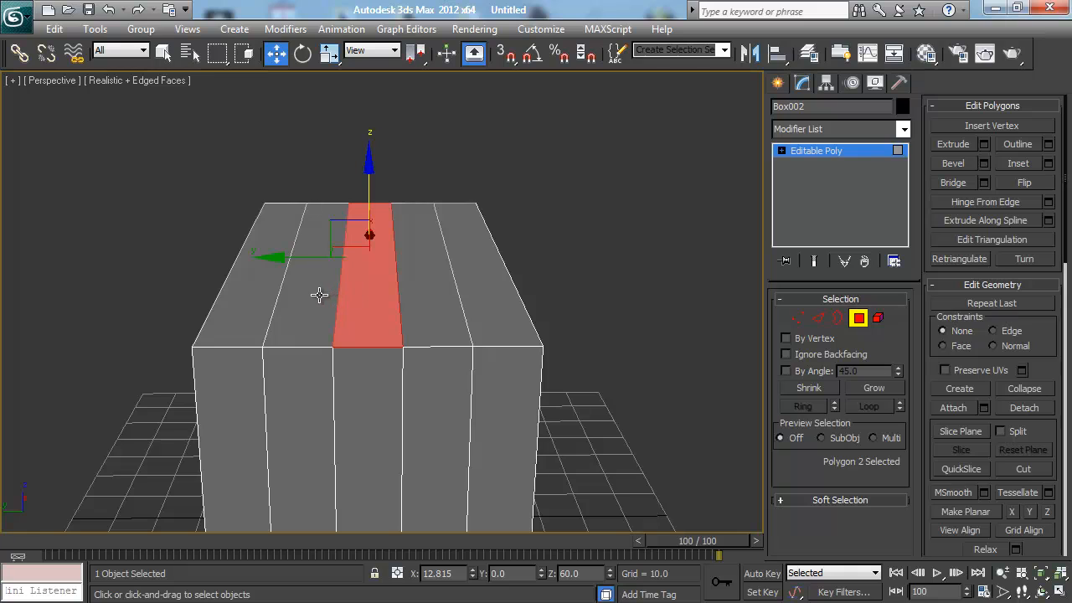
pyautogui.keyDown('ctrl'); pyautogui.click(319, 294); pyautogui.keyUp('ctrl')
pyautogui.keyDown('ctrl'); pyautogui.click(419, 303); pyautogui.keyUp('ctrl')
pyautogui.scroll(-3, 427, 309)
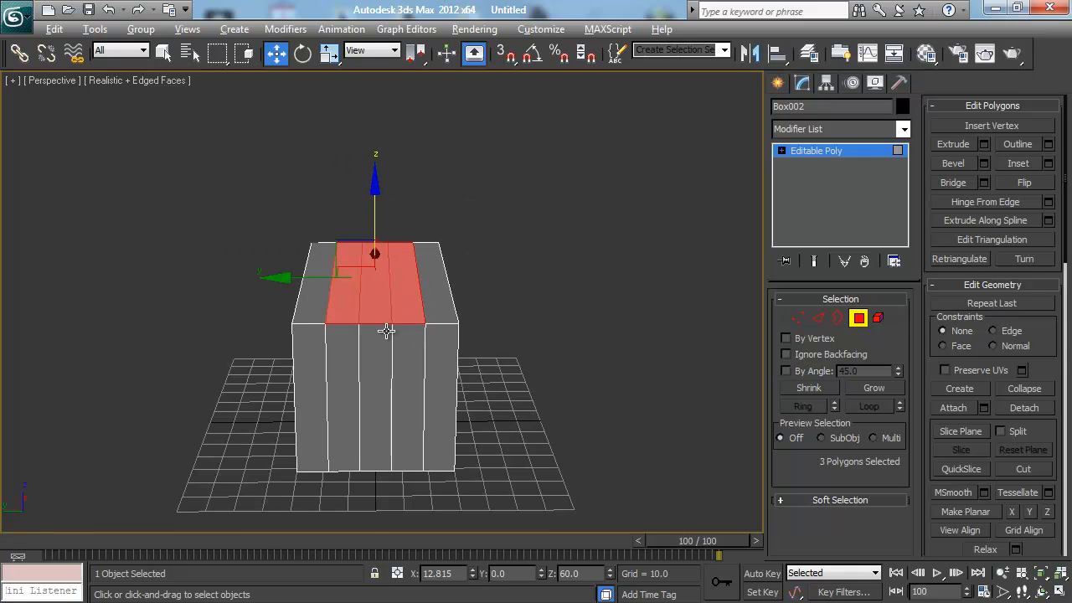
pyautogui.keyDown('alt'); pyautogui.moveTo(383, 330); pyautogui.dragTo(418, 334, button='middle'); pyautogui.keyUp('alt')
pyautogui.moveTo(379, 190); pyautogui.dragTo(376, 167)
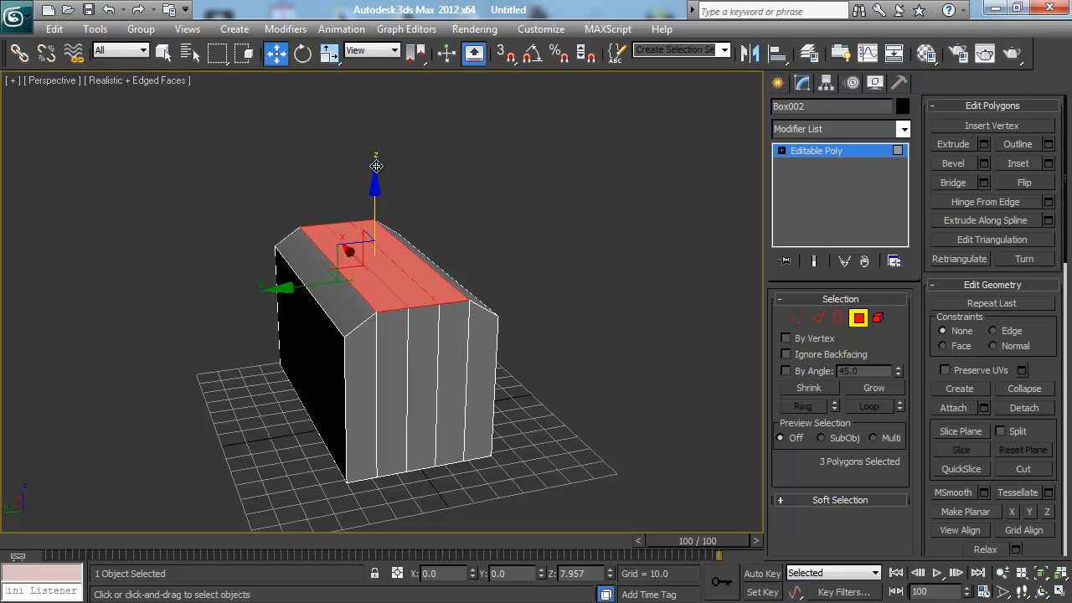
pyautogui.keyDown('alt'); pyautogui.moveTo(412, 216); pyautogui.dragTo(386, 211, button='middle'); pyautogui.keyUp('alt')
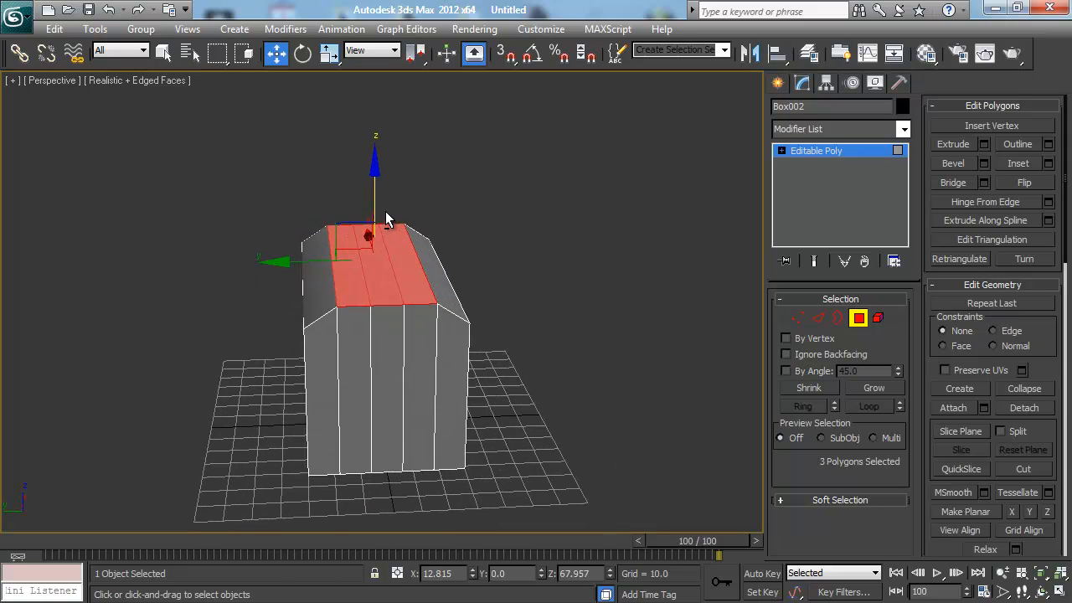
# Step: Select only the centre top strip and raise it about 4 units along Z to round the roof
pyautogui.click(378, 292)
pyautogui.moveTo(374, 190); pyautogui.dragTo(374, 181)
pyautogui.keyDown('alt'); pyautogui.moveTo(502, 295); pyautogui.dragTo(517, 283, button='middle'); pyautogui.keyUp('alt')
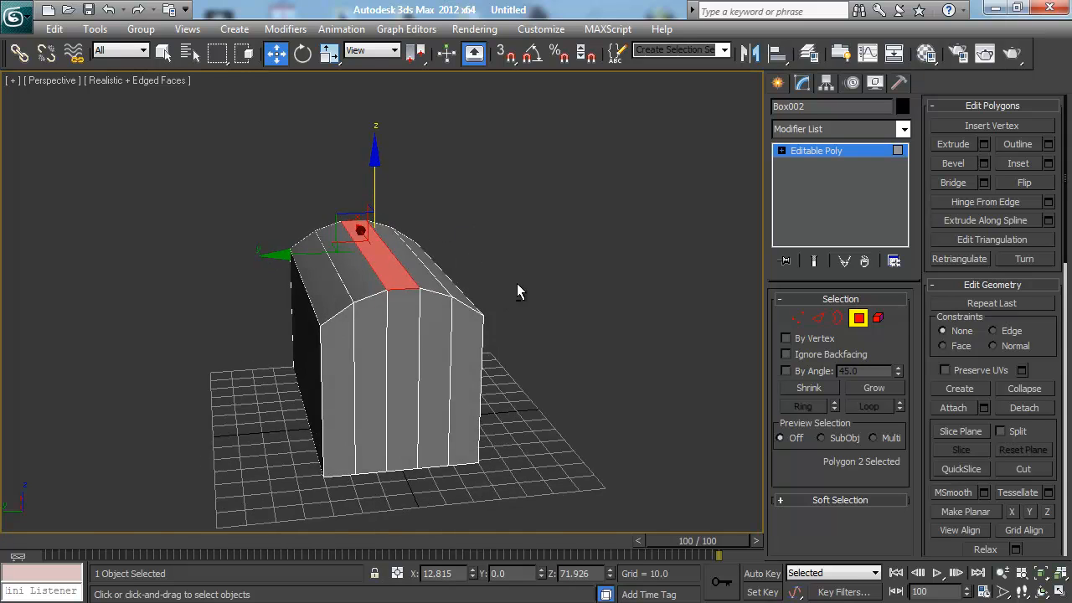
pyautogui.scroll(3, 590, 265)
# Step: Leave polygon level, deselect the box and examine the arched roof profile from the front and above
pyautogui.press('4')
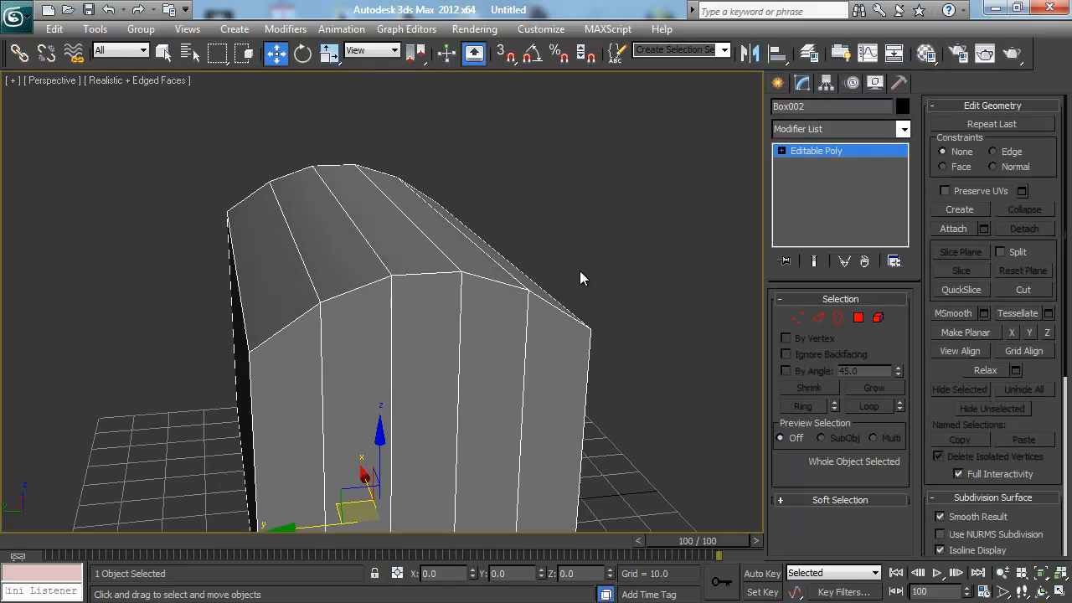
pyautogui.click(619, 284)
pyautogui.keyDown('alt'); pyautogui.moveTo(552, 319); pyautogui.dragTo(500, 277, button='middle'); pyautogui.keyUp('alt')
pyautogui.scroll(-5, 556, 309)
pyautogui.scroll(3, 393, 224)
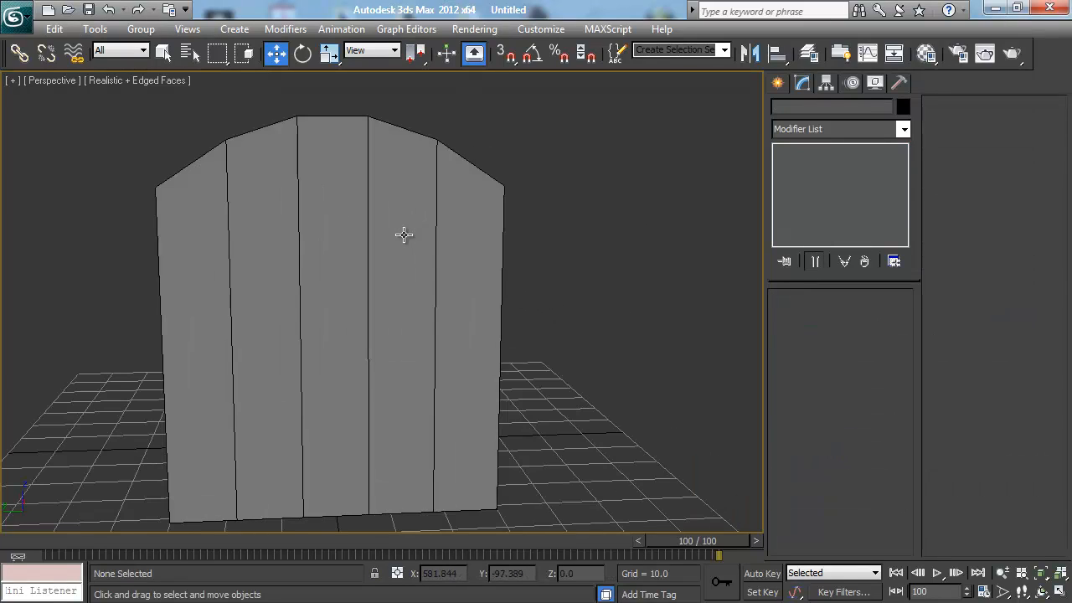
pyautogui.keyDown('alt'); pyautogui.moveTo(402, 232); pyautogui.dragTo(431, 254, button='middle'); pyautogui.keyUp('alt')
pyautogui.scroll(2, 418, 252)
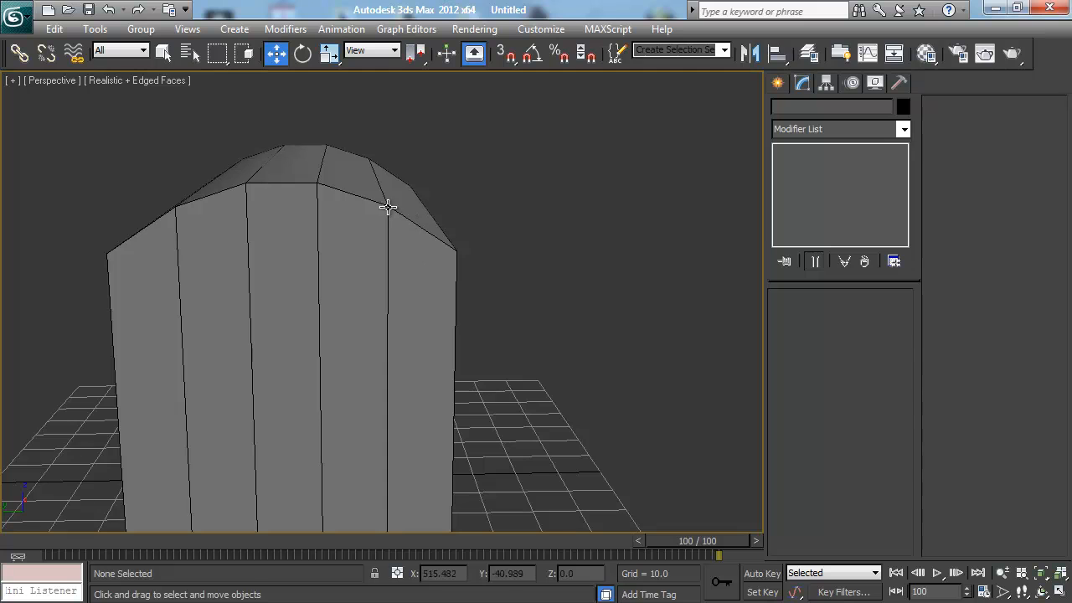
pyautogui.scroll(-2, 338, 232)
pyautogui.keyDown('alt'); pyautogui.moveTo(337, 232); pyautogui.dragTo(378, 249, button='middle'); pyautogui.keyUp('alt')
pyautogui.scroll(-3, 450, 321)
pyautogui.keyDown('alt'); pyautogui.moveTo(450, 321); pyautogui.dragTo(411, 307, button='middle'); pyautogui.keyUp('alt')
# Step: Reselect the box as a whole object and examine its end face and curved top from several angles
pyautogui.click(394, 313)
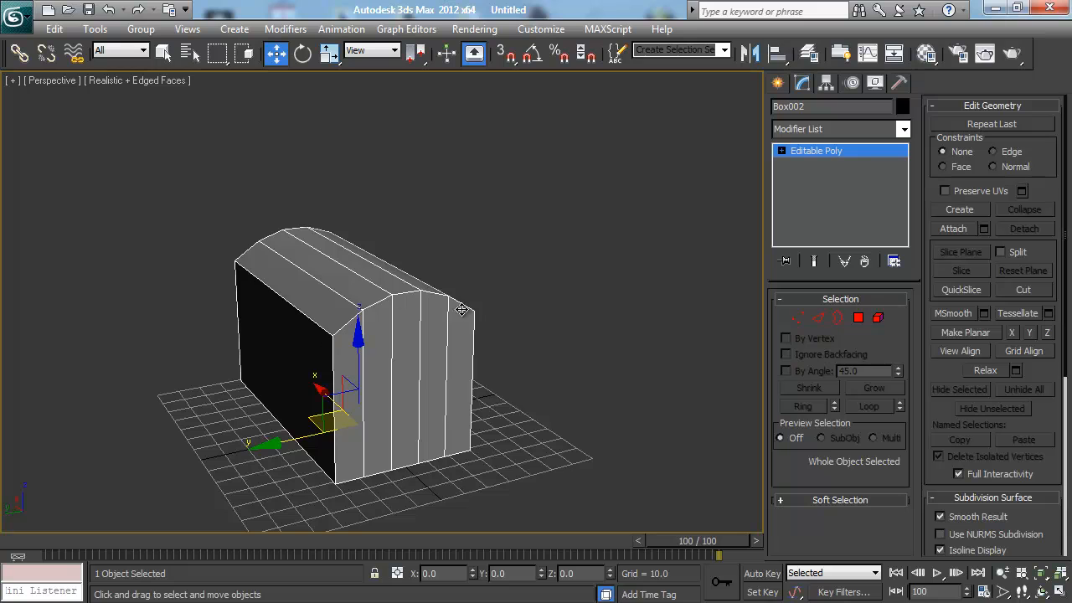
pyautogui.keyDown('alt'); pyautogui.moveTo(341, 335); pyautogui.dragTo(342, 304, button='middle'); pyautogui.keyUp('alt')
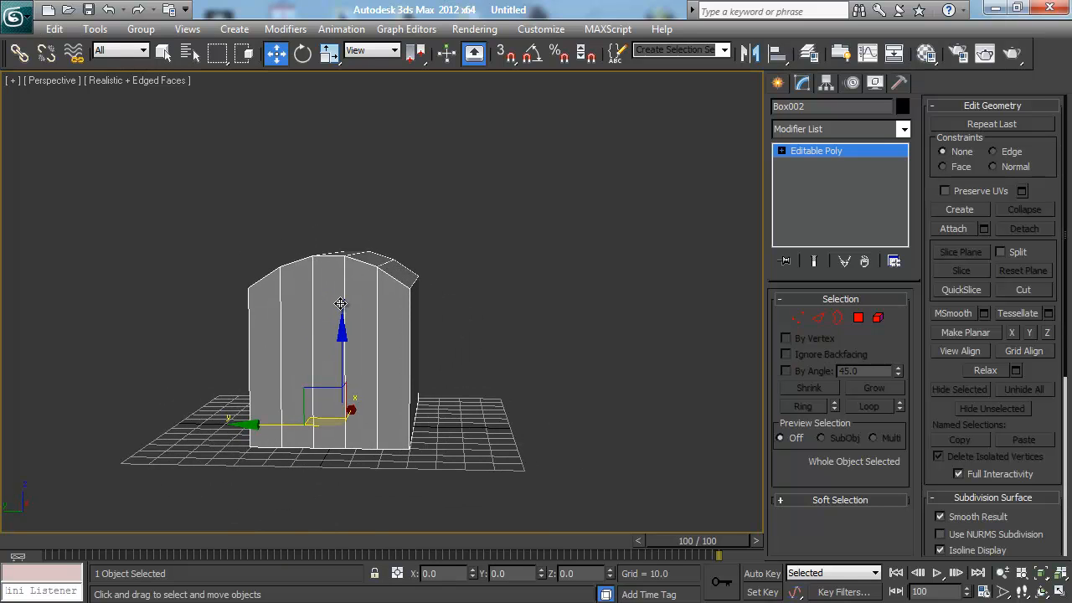
pyautogui.keyDown('alt'); pyautogui.moveTo(377, 263); pyautogui.dragTo(358, 272, button='middle'); pyautogui.keyUp('alt')
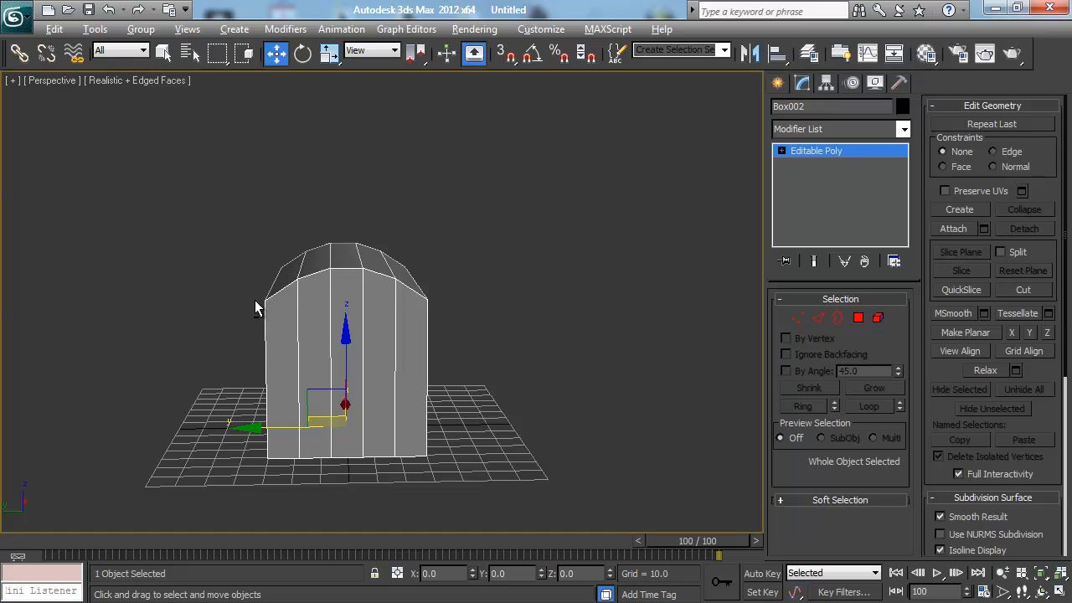
pyautogui.keyDown('alt'); pyautogui.moveTo(256, 306); pyautogui.dragTo(321, 320, button='middle'); pyautogui.keyUp('alt')
pyautogui.click(453, 249)
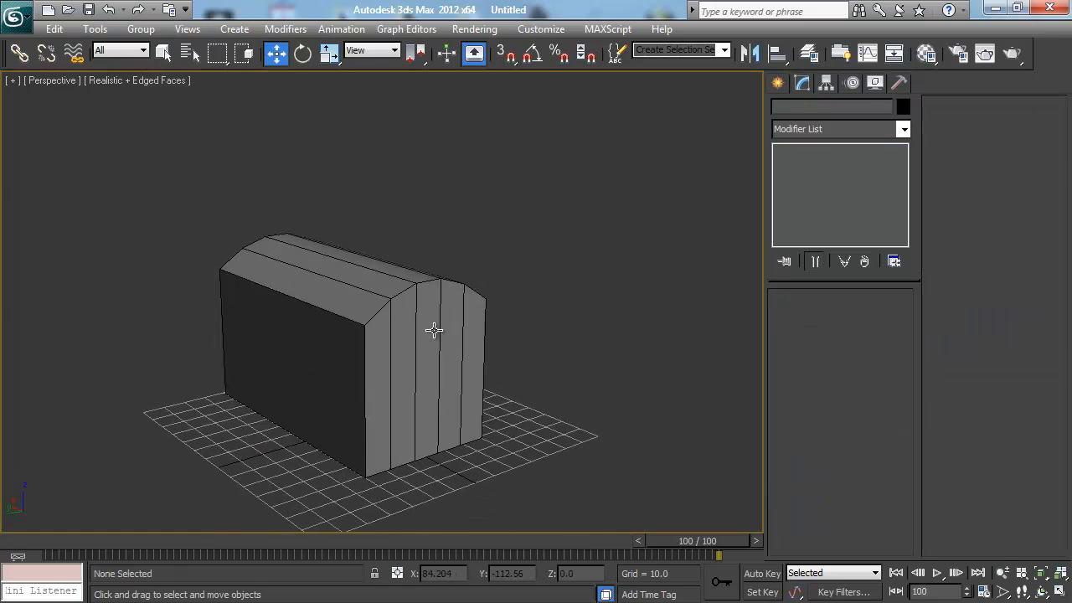
pyautogui.click(434, 331)
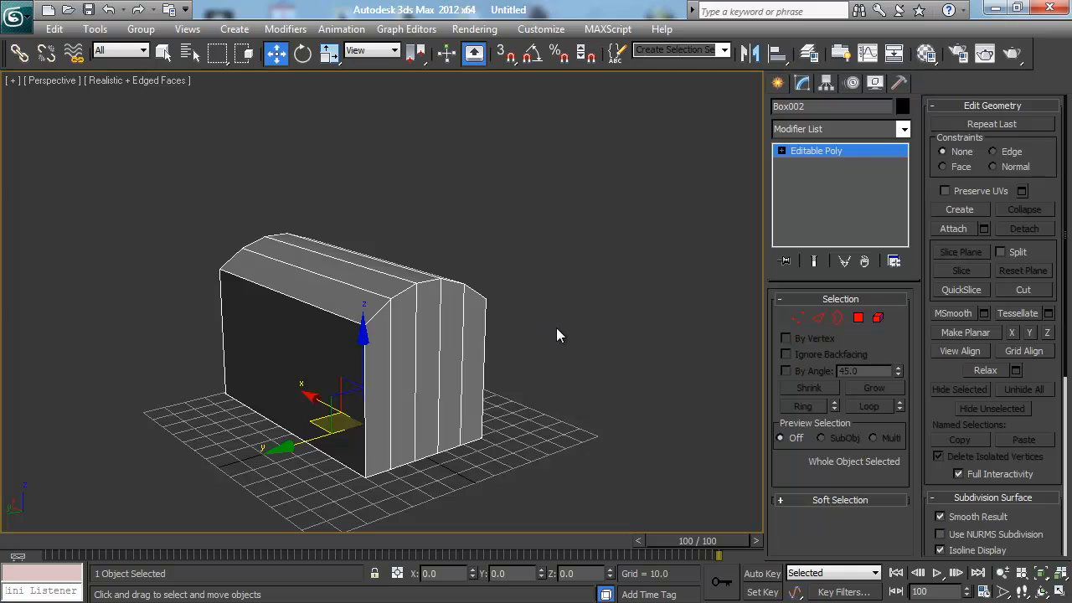
pyautogui.keyDown('alt'); pyautogui.moveTo(534, 301); pyautogui.dragTo(385, 290, button='middle'); pyautogui.keyUp('alt')
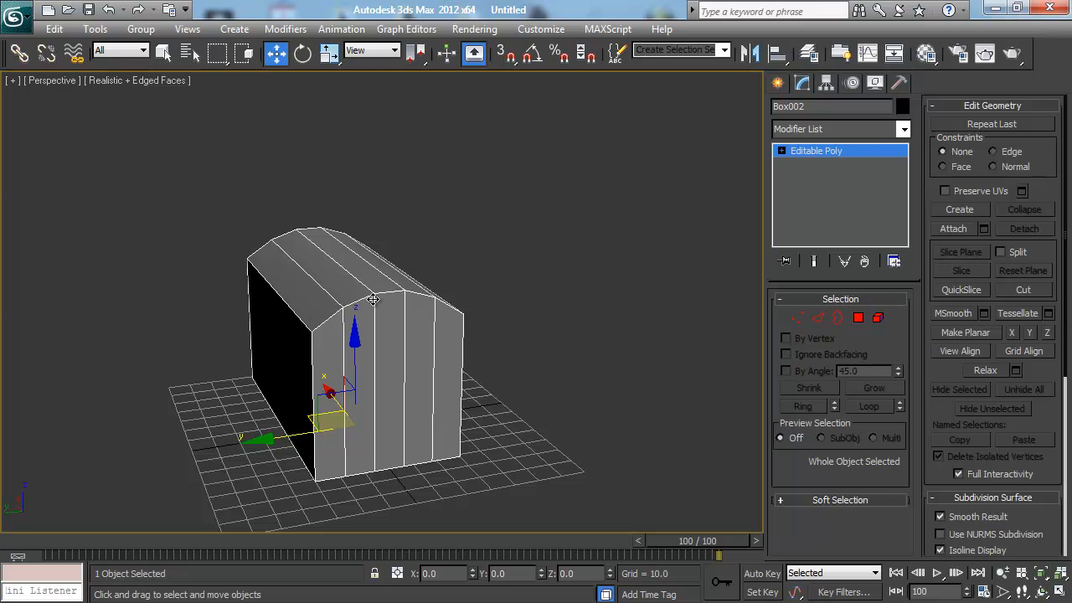
pyautogui.moveTo(346, 317)
pyautogui.keyDown('alt'); pyautogui.mouseDown(button='middle')
pyautogui.moveTo(352, 298)
pyautogui.moveTo(382, 294)
pyautogui.moveTo(348, 298)
pyautogui.moveTo(358, 299)
pyautogui.mouseUp(button='middle'); pyautogui.keyUp('alt')
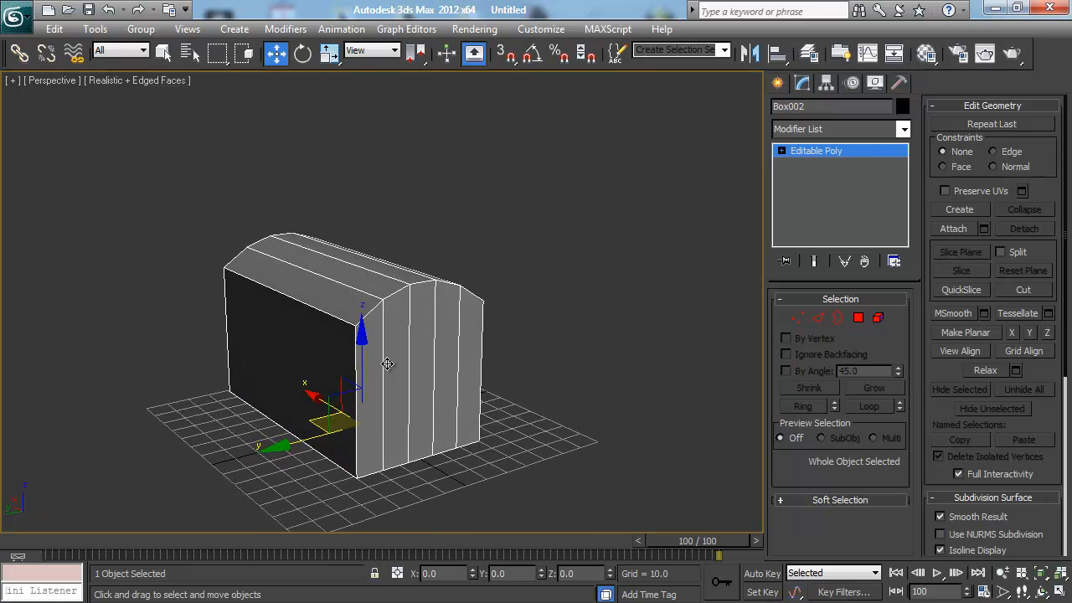
pyautogui.moveTo(291, 299)
pyautogui.keyDown('alt'); pyautogui.mouseDown(button='middle')
pyautogui.moveTo(473, 305)
pyautogui.moveTo(213, 297)
pyautogui.moveTo(292, 294)
pyautogui.moveTo(276, 300)
pyautogui.mouseUp(button='middle'); pyautogui.keyUp('alt')
# Step: Return to polygon level and select all five vertical polygons of the near end face
pyautogui.press('4')
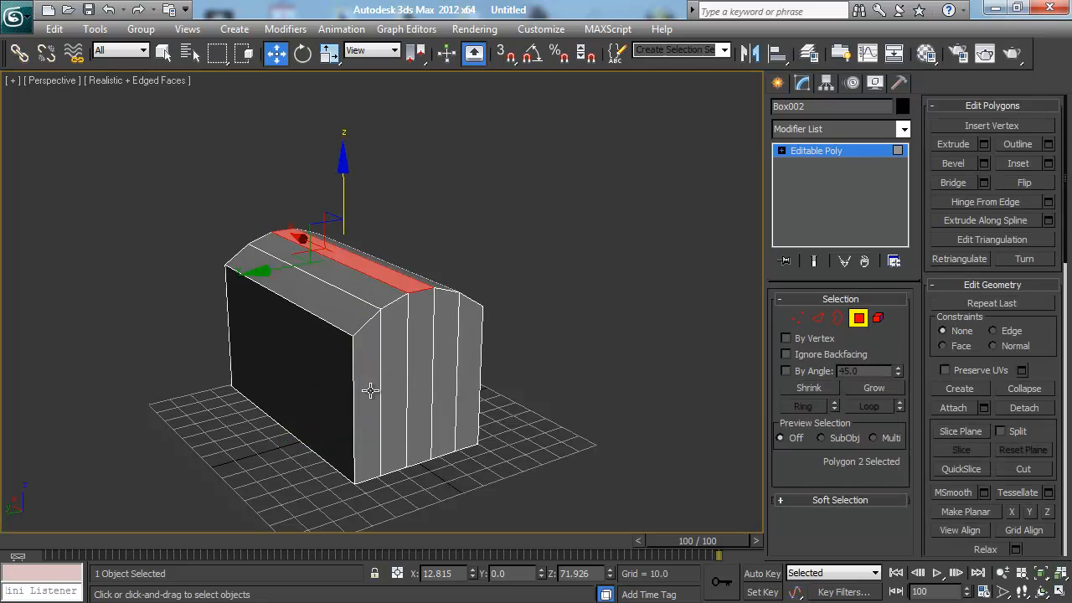
pyautogui.click(381, 382)
pyautogui.keyDown('ctrl'); pyautogui.click(391, 374); pyautogui.keyUp('ctrl')
pyautogui.keyDown('ctrl'); pyautogui.click(422, 368); pyautogui.keyUp('ctrl')
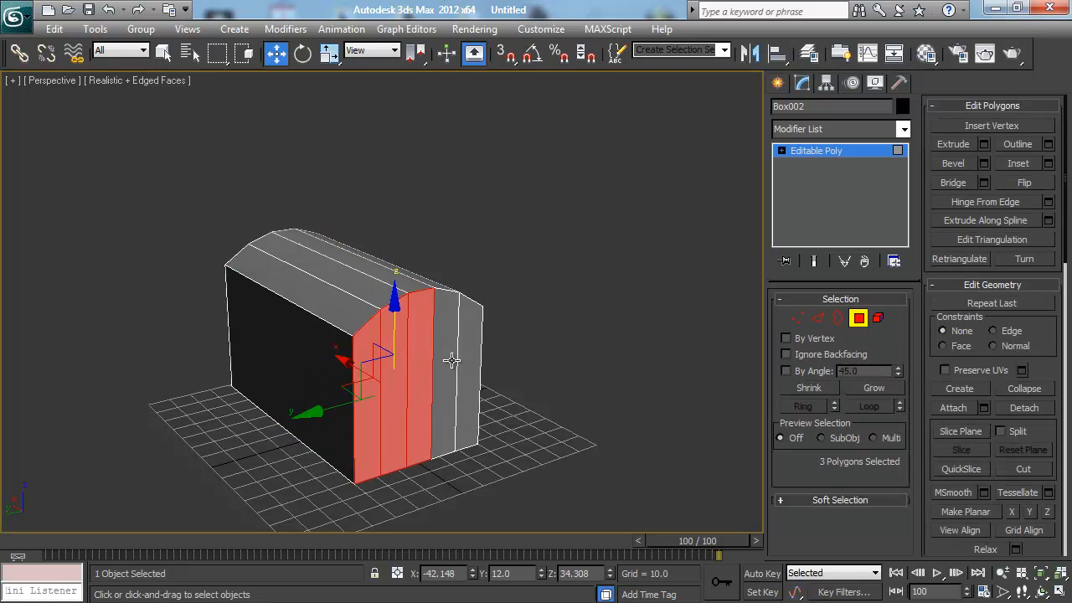
pyautogui.keyDown('ctrl'); pyautogui.click(451, 360); pyautogui.keyUp('ctrl')
pyautogui.keyDown('ctrl'); pyautogui.click(470, 358); pyautogui.keyUp('ctrl')
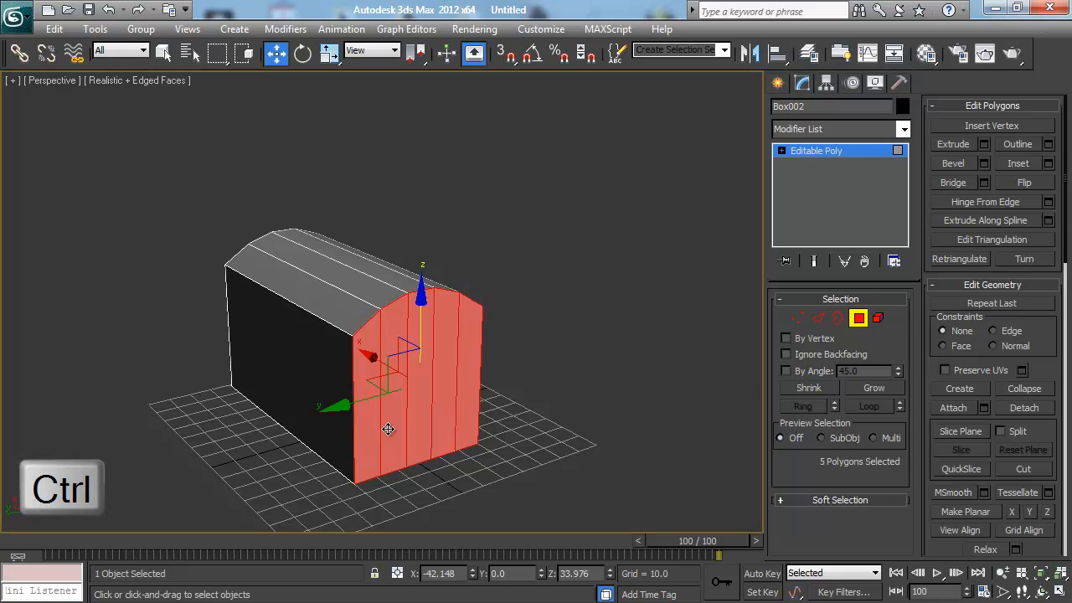
# Step: Inset the five selected end-face polygons as a group by about 3.39 to leave an even border
pyautogui.keyDown('alt'); pyautogui.moveTo(487, 392); pyautogui.dragTo(493, 378, button='middle'); pyautogui.keyUp('alt')
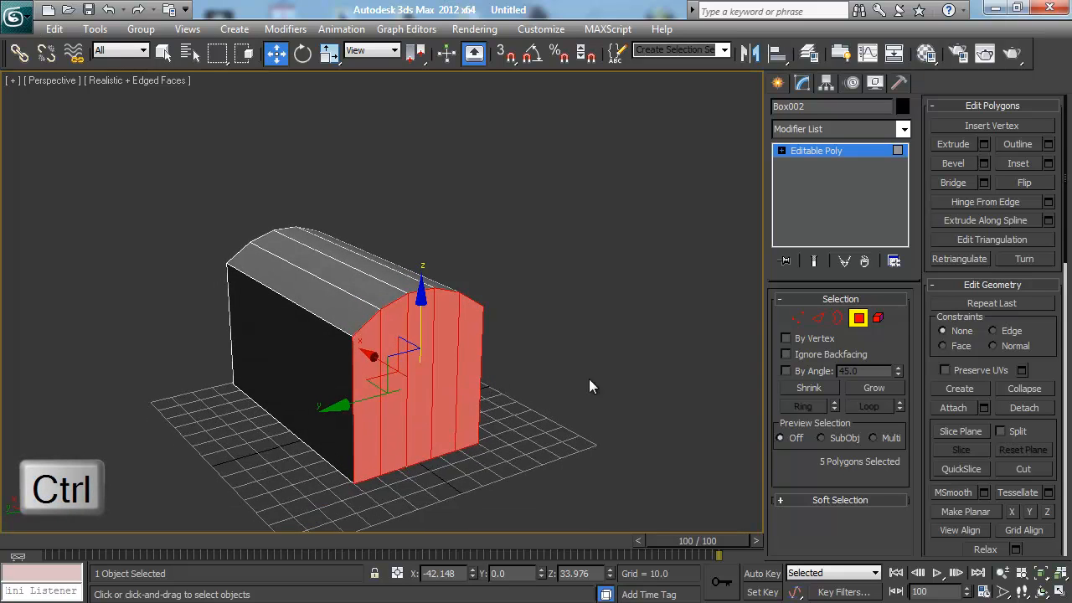
pyautogui.click(1049, 163)
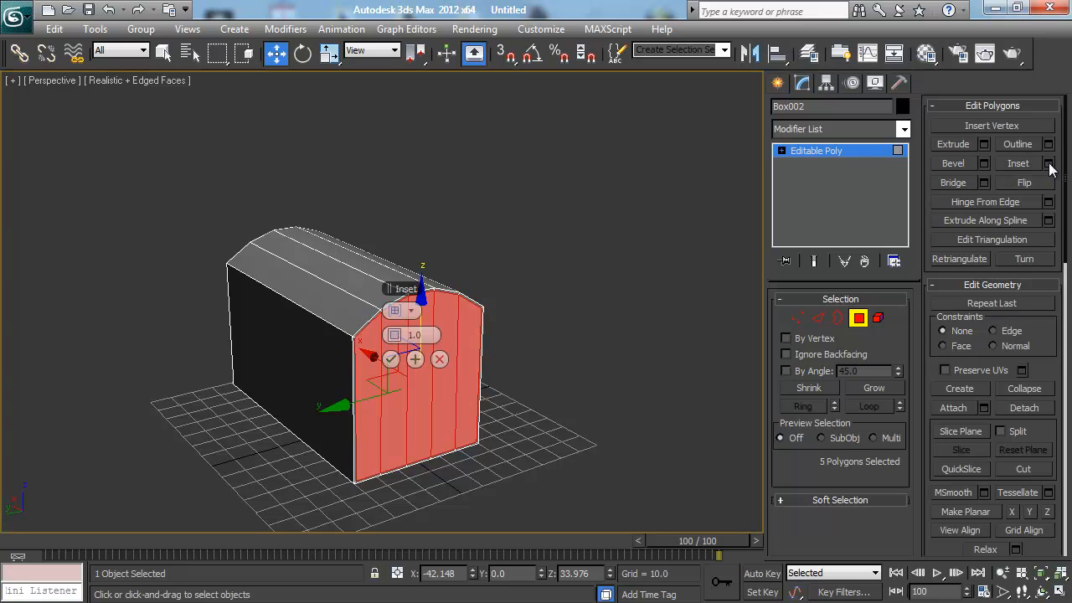
pyautogui.scroll(5, 507, 305)
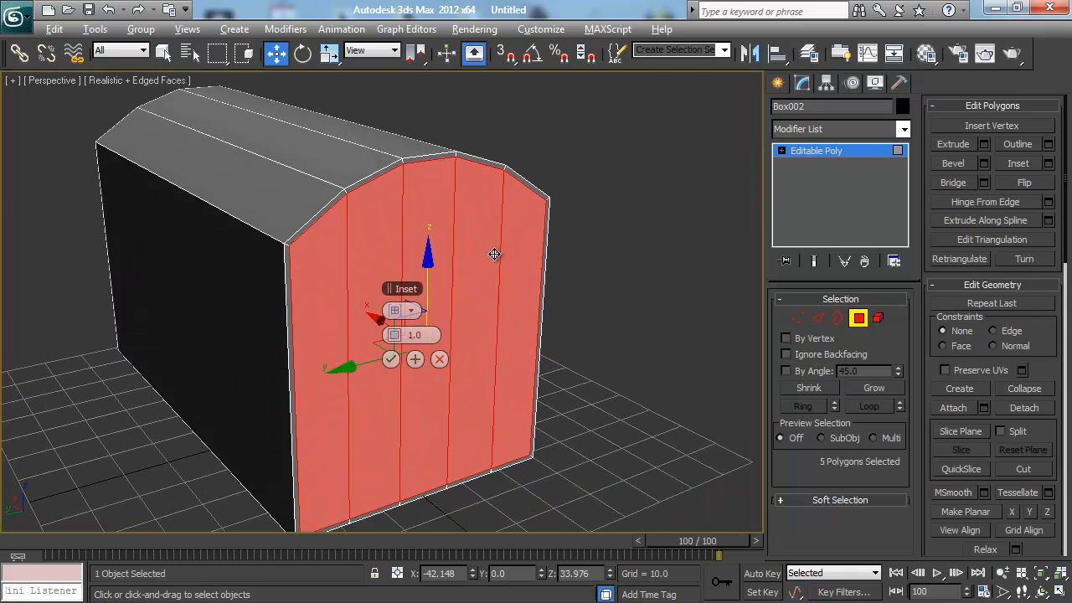
pyautogui.scroll(-2, 493, 252)
pyautogui.rightClick(394, 335)
pyautogui.moveTo(393, 334)
pyautogui.mouseDown()
pyautogui.moveTo(485, 345)
pyautogui.moveTo(399, 332)
pyautogui.mouseUp()
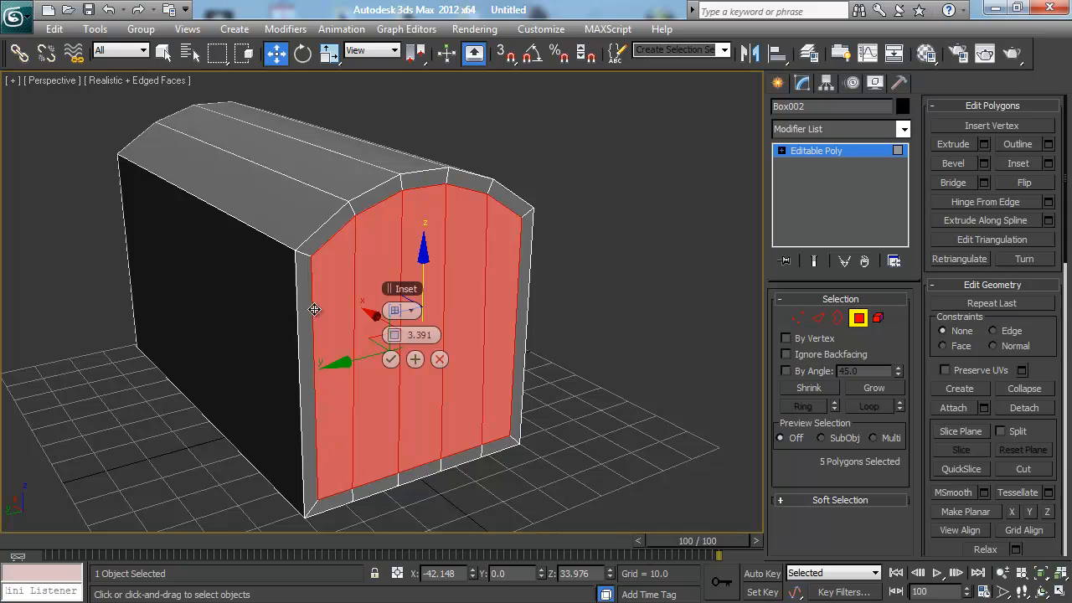
pyautogui.click(391, 359)
# Step: Extrude the inset end-face polygons inward by about -86.16 to hollow out the arched box
pyautogui.keyDown('alt'); pyautogui.moveTo(391, 359); pyautogui.dragTo(342, 319, button='middle'); pyautogui.keyUp('alt')
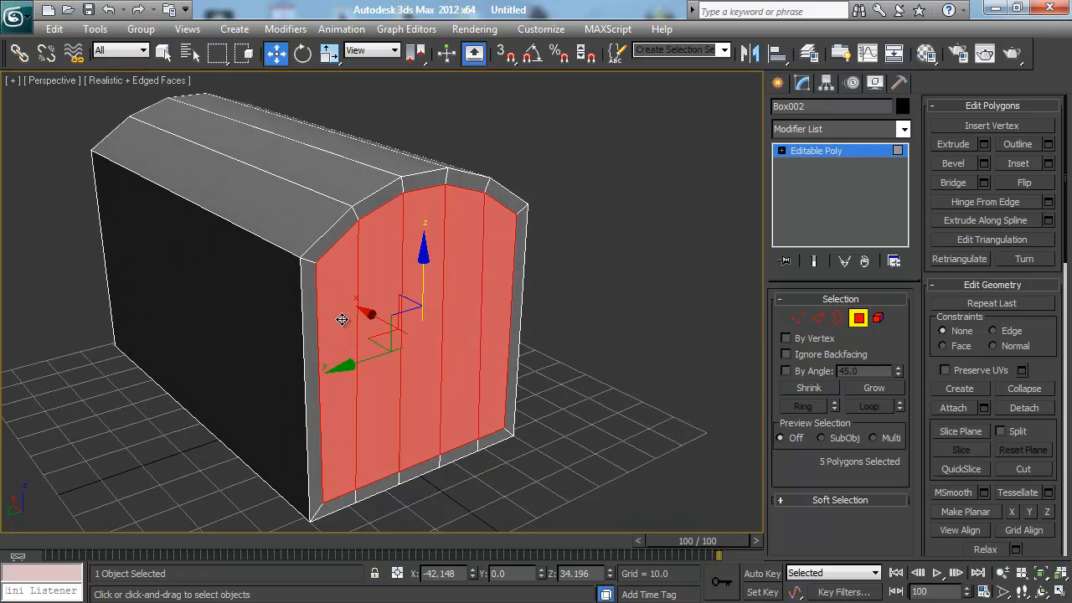
pyautogui.click(985, 144)
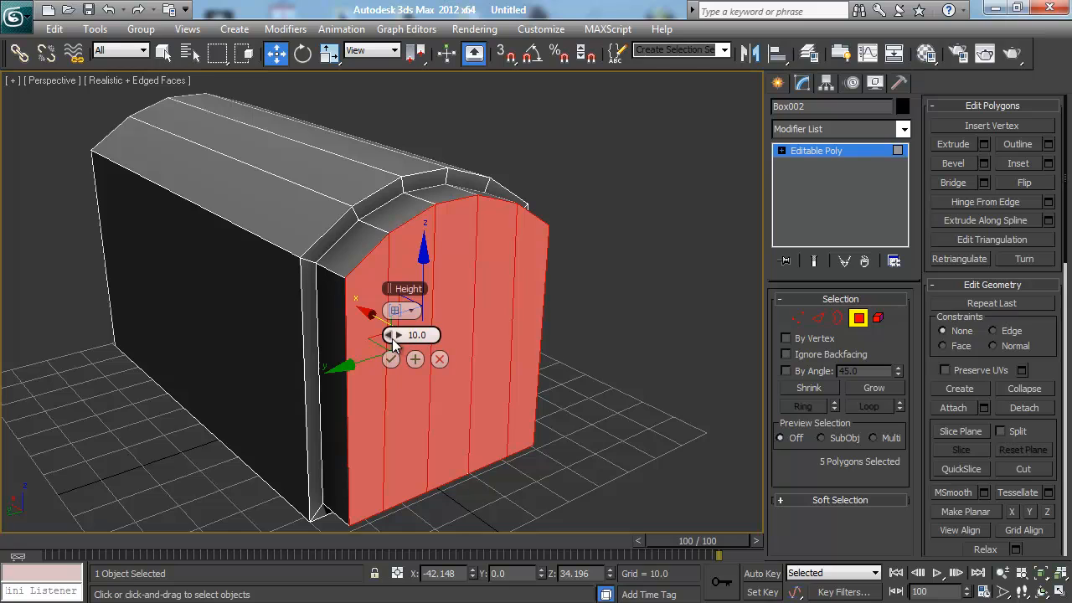
pyautogui.moveTo(397, 335); pyautogui.dragTo(829, 321)
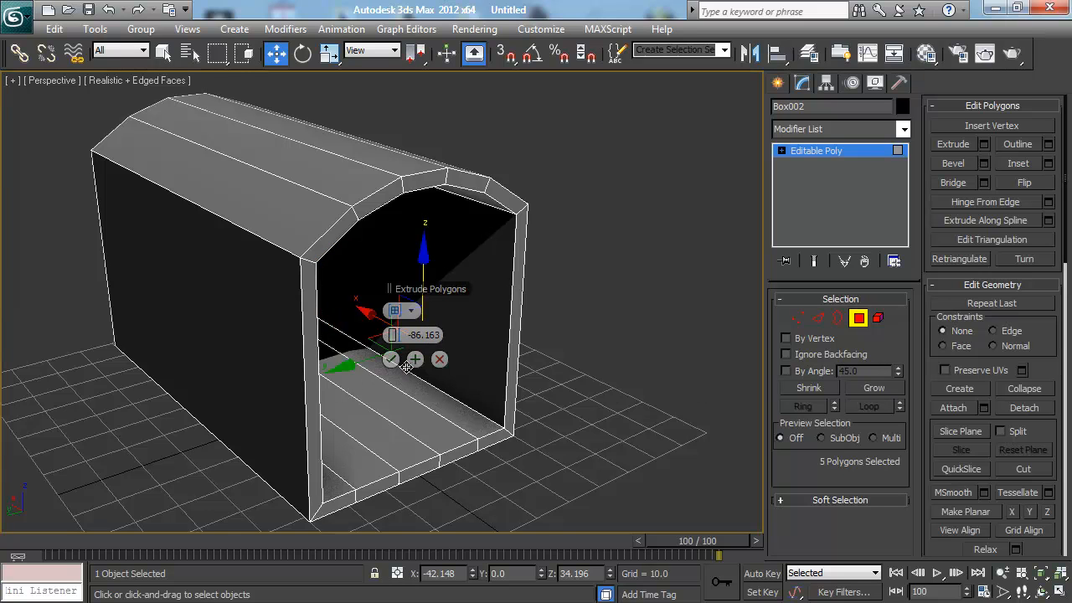
pyautogui.click(391, 358)
# Step: Check the depth of the hollow from the side in wireframe, restore shading and leave polygon level
pyautogui.keyDown('alt'); pyautogui.moveTo(505, 333); pyautogui.dragTo(344, 312, button='middle'); pyautogui.keyUp('alt')
pyautogui.scroll(3, 416, 320)
pyautogui.press('F3')
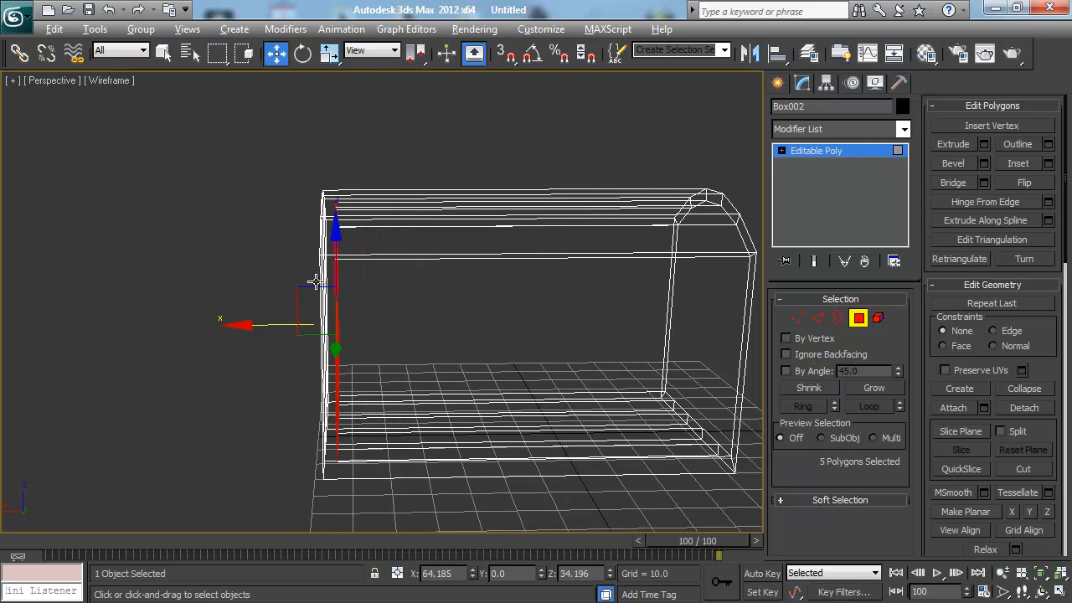
pyautogui.moveTo(313, 283)
pyautogui.keyDown('alt'); pyautogui.mouseDown(button='middle')
pyautogui.moveTo(325, 330)
pyautogui.moveTo(319, 320)
pyautogui.moveTo(536, 355)
pyautogui.moveTo(443, 306)
pyautogui.moveTo(466, 304)
pyautogui.moveTo(394, 293)
pyautogui.moveTo(435, 295)
pyautogui.mouseUp(button='middle'); pyautogui.keyUp('alt')
pyautogui.press('F3')
pyautogui.press('4')
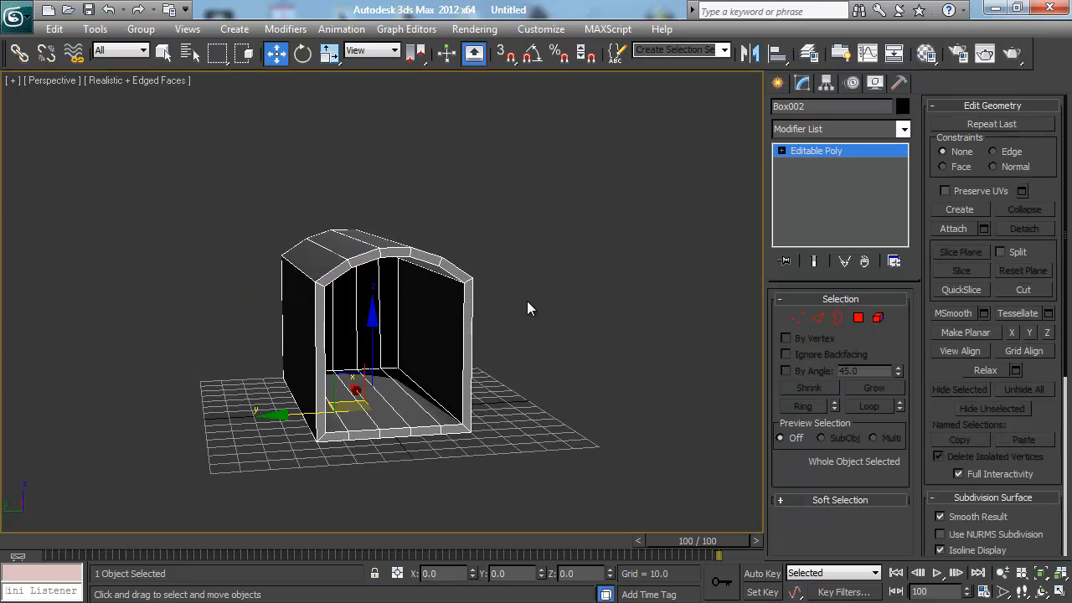
# Step: Examine the hollowed arched box and its open end from several angles and distances
pyautogui.click(529, 300)
pyautogui.keyDown('alt'); pyautogui.moveTo(529, 300); pyautogui.dragTo(426, 310, button='middle'); pyautogui.keyUp('alt')
pyautogui.click(505, 318)
pyautogui.keyDown('alt'); pyautogui.moveTo(371, 322); pyautogui.dragTo(501, 353, button='middle'); pyautogui.keyUp('alt')
pyautogui.scroll(5, 502, 354)
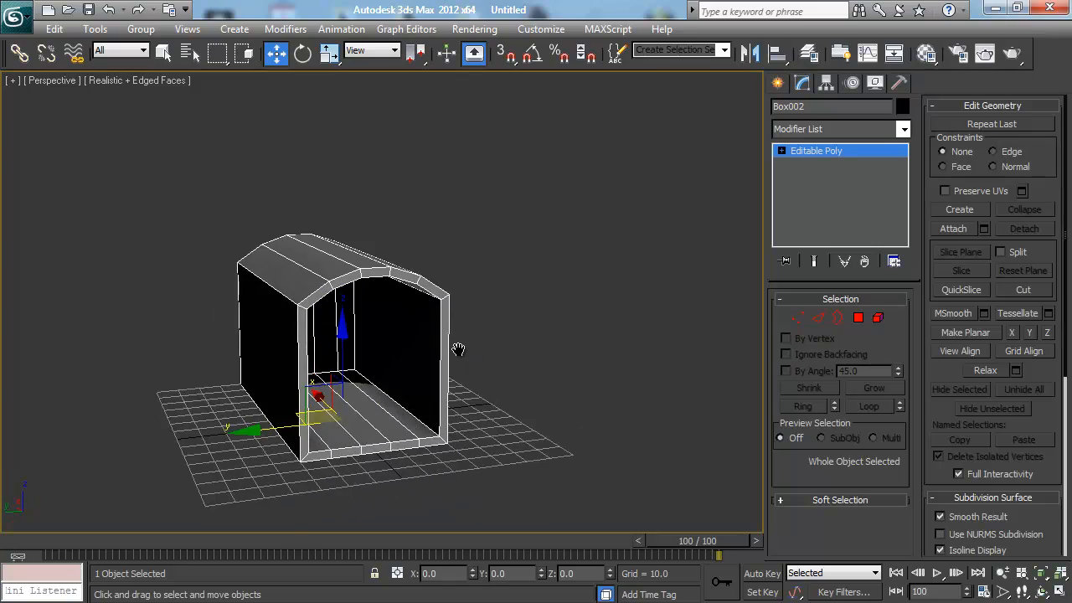
pyautogui.scroll(-4, 461, 343)
pyautogui.scroll(5, 462, 330)
pyautogui.scroll(-5, 471, 306)
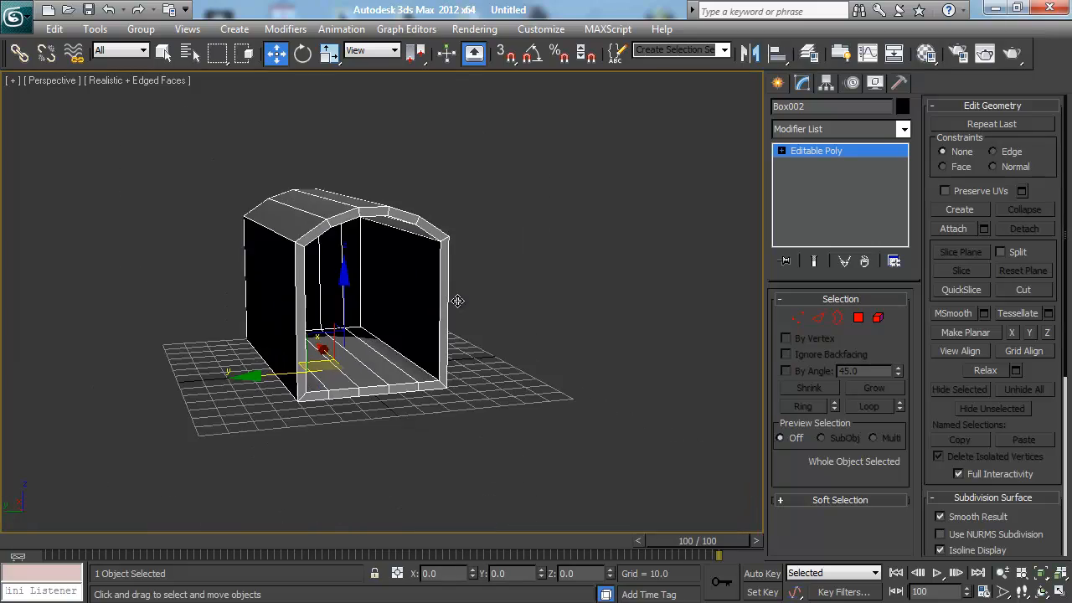
pyautogui.moveTo(470, 306)
pyautogui.keyDown('alt'); pyautogui.mouseDown(button='middle')
pyautogui.moveTo(656, 309)
pyautogui.moveTo(455, 314)
pyautogui.mouseUp(button='middle'); pyautogui.keyUp('alt')
pyautogui.keyDown('alt'); pyautogui.moveTo(372, 290); pyautogui.dragTo(453, 285, button='middle'); pyautogui.keyUp('alt')
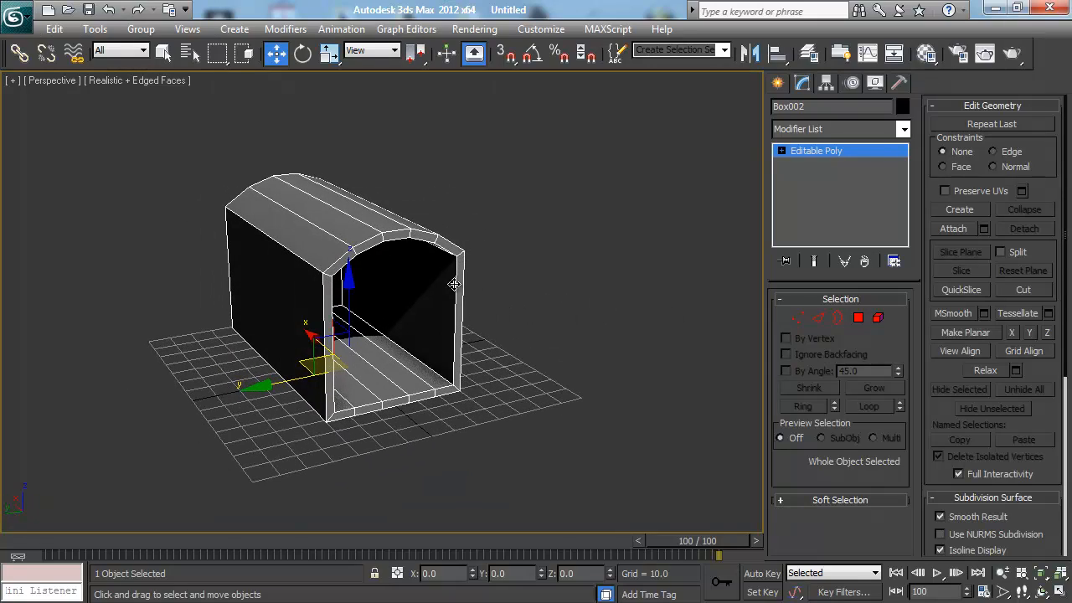
# Step: Create a thin box about 61 long, 4 wide and 58 high across the open end and convert it to Editable Poly
pyautogui.click(778, 81)
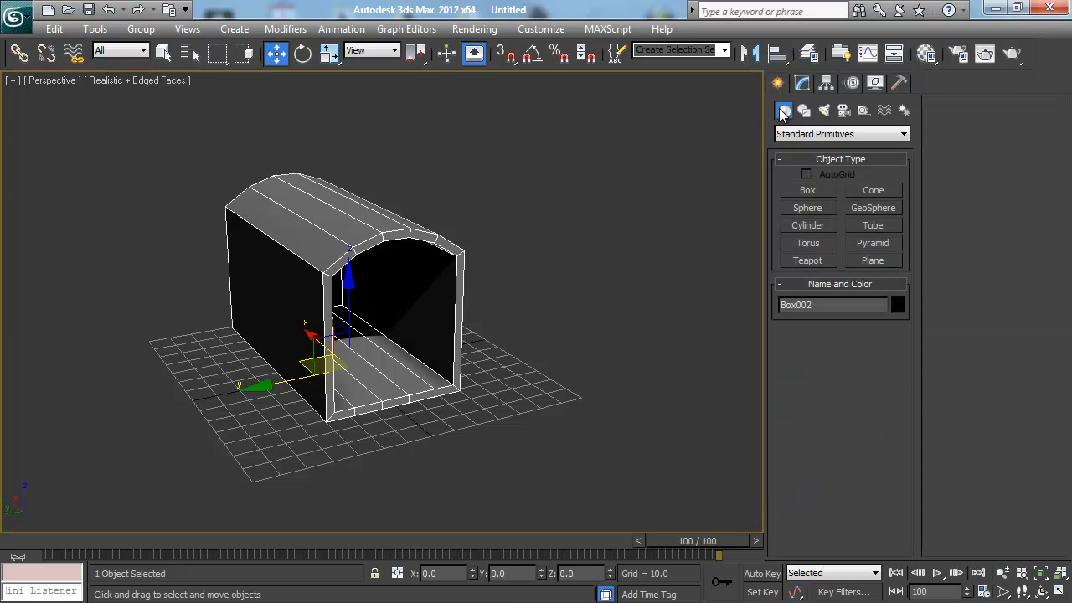
pyautogui.click(808, 190)
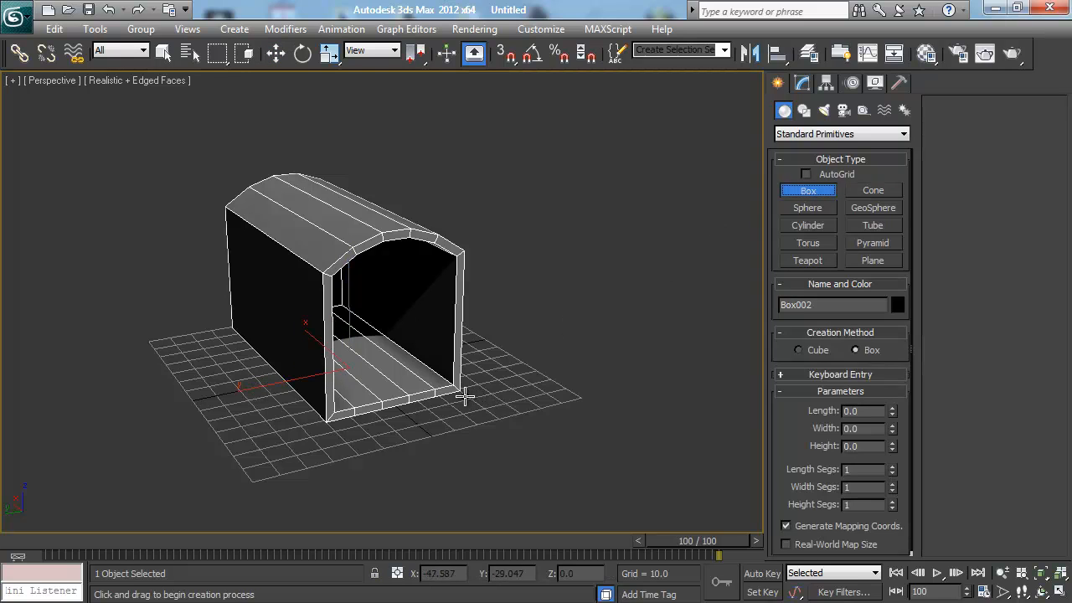
pyautogui.moveTo(462, 394); pyautogui.dragTo(327, 432)
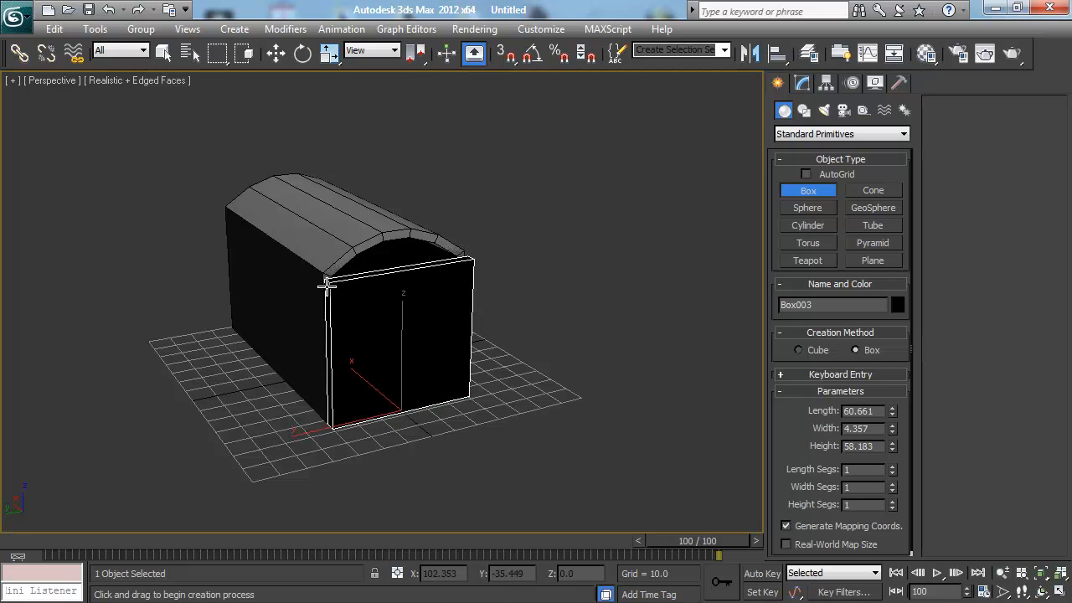
pyautogui.press('w')
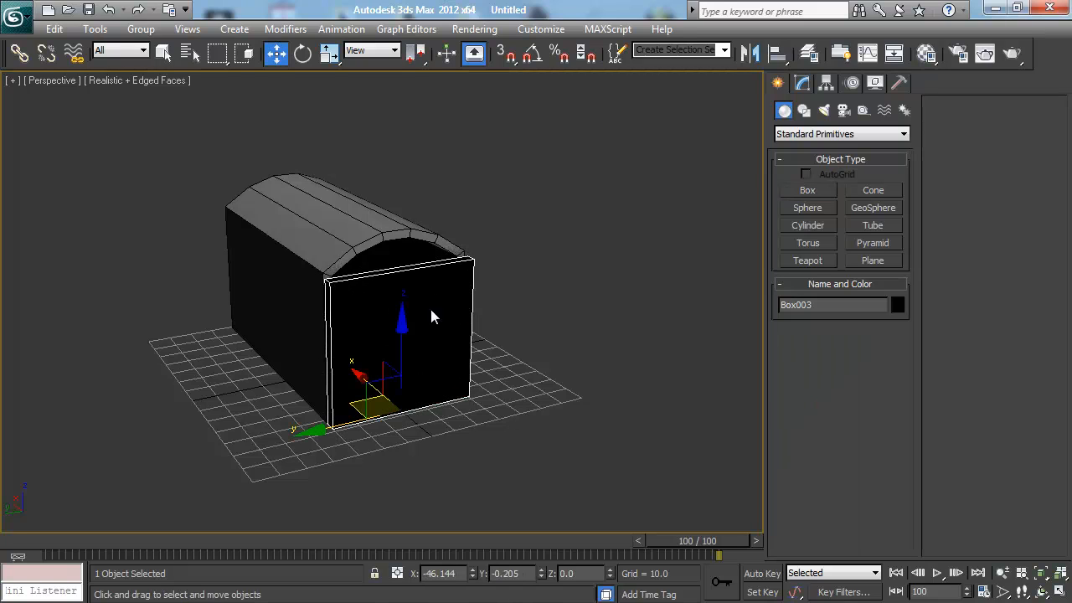
pyautogui.rightClick(430, 305)
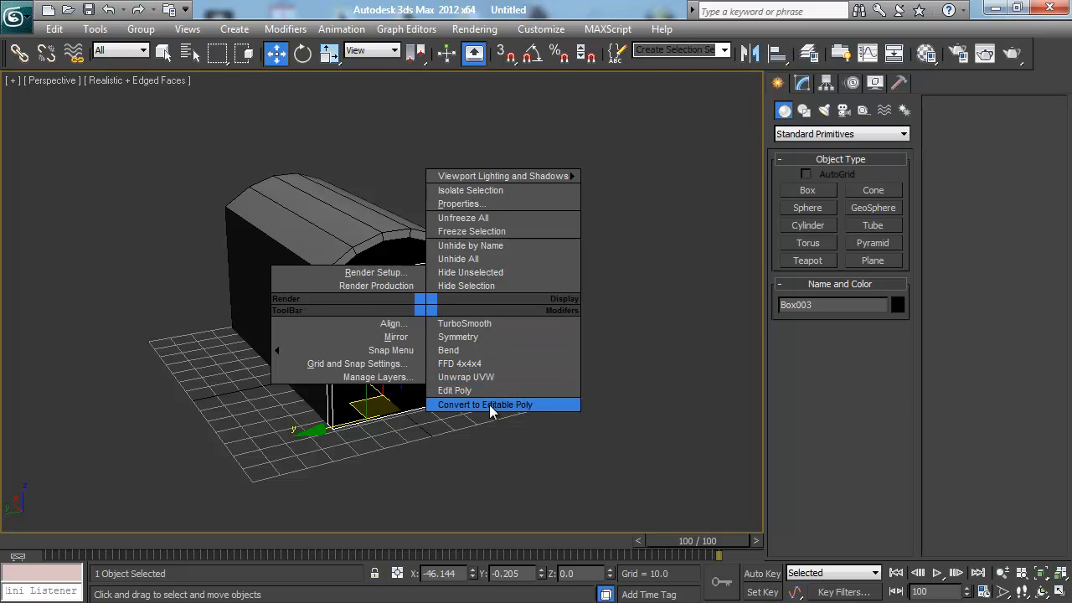
pyautogui.click(492, 405)
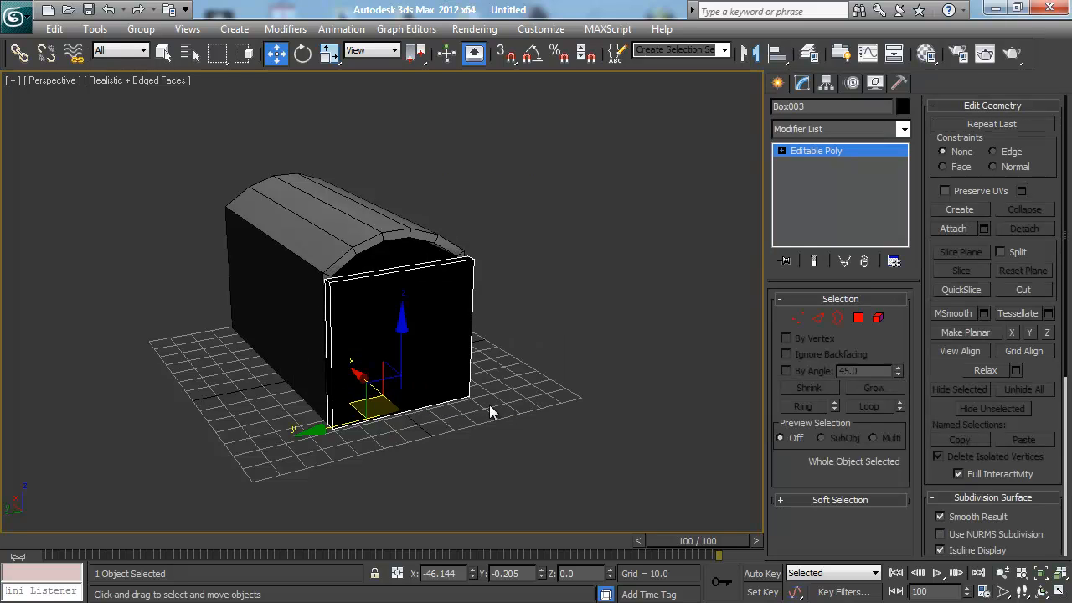
# Step: Assign the 01 - Default material to the new front panel and close the Material Editor
pyautogui.click(926, 54)
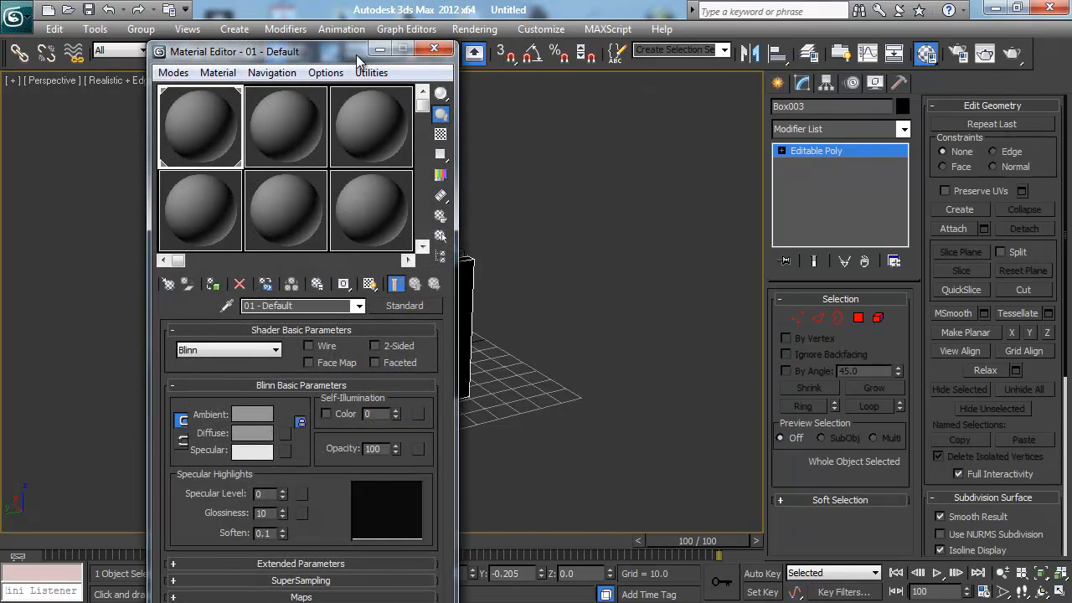
pyautogui.moveTo(356, 53); pyautogui.dragTo(814, 66)
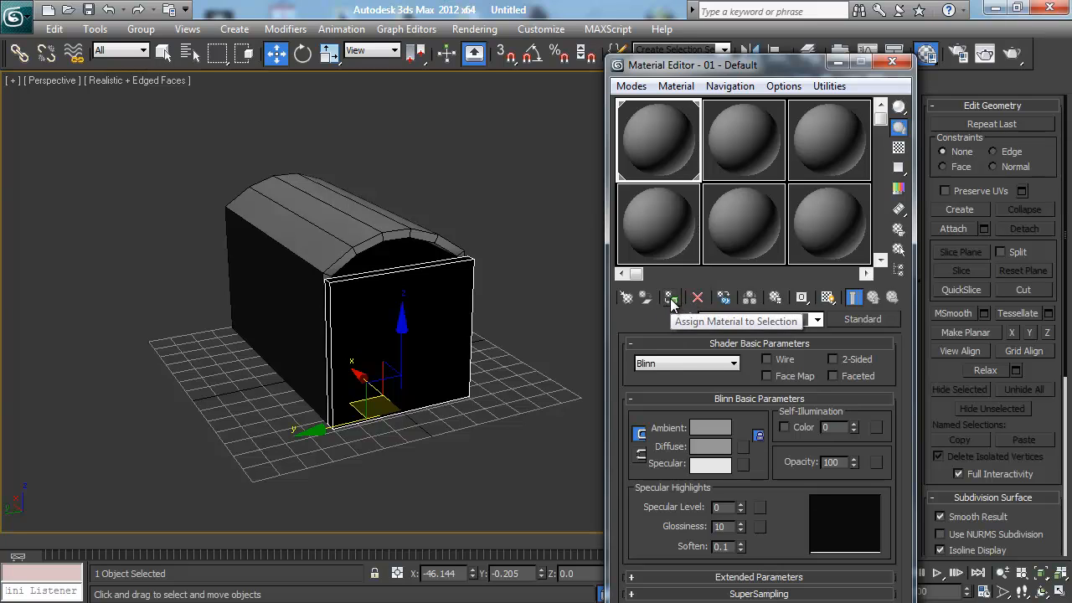
pyautogui.click(671, 299)
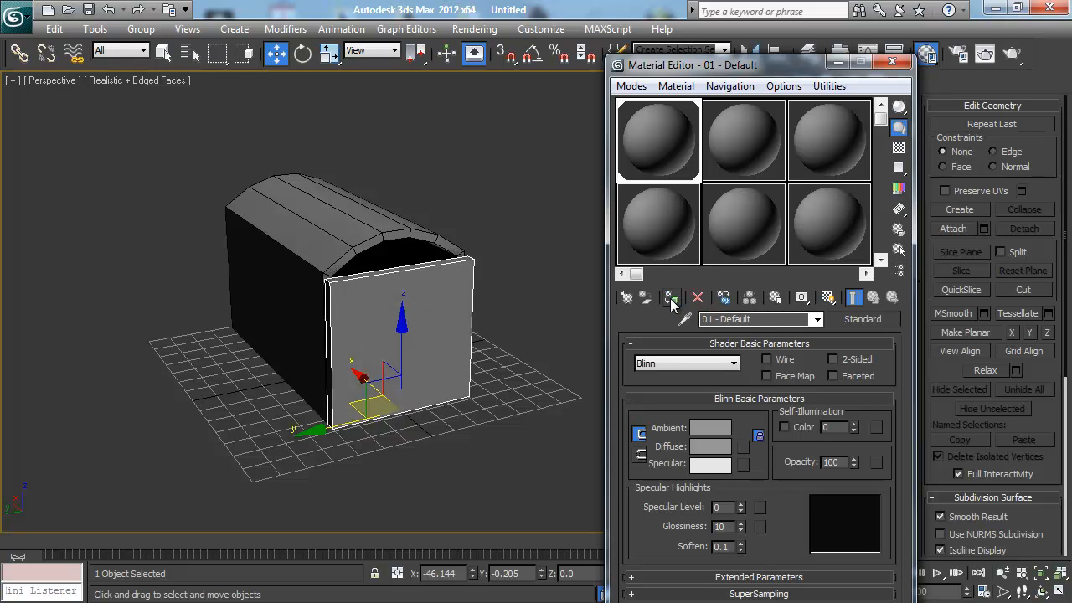
pyautogui.keyDown('alt'); pyautogui.moveTo(374, 254); pyautogui.dragTo(404, 252, button='middle'); pyautogui.keyUp('alt')
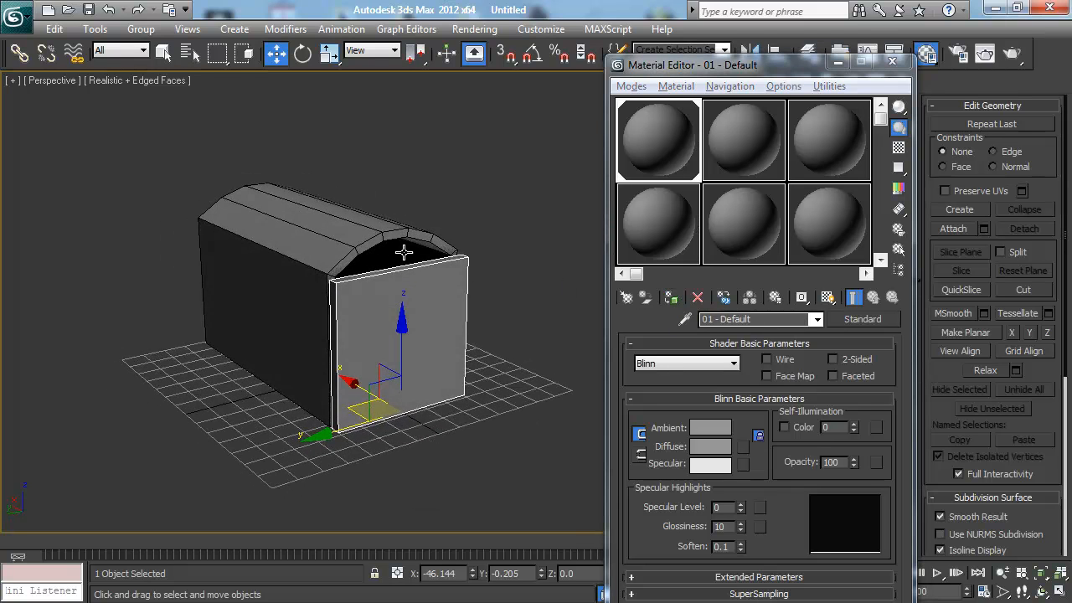
pyautogui.click(892, 61)
# Step: At edge level, select the front panel's upper edge and extend it to the ring of four horizontal edges
pyautogui.moveTo(530, 251); pyautogui.dragTo(537, 274, button='middle')
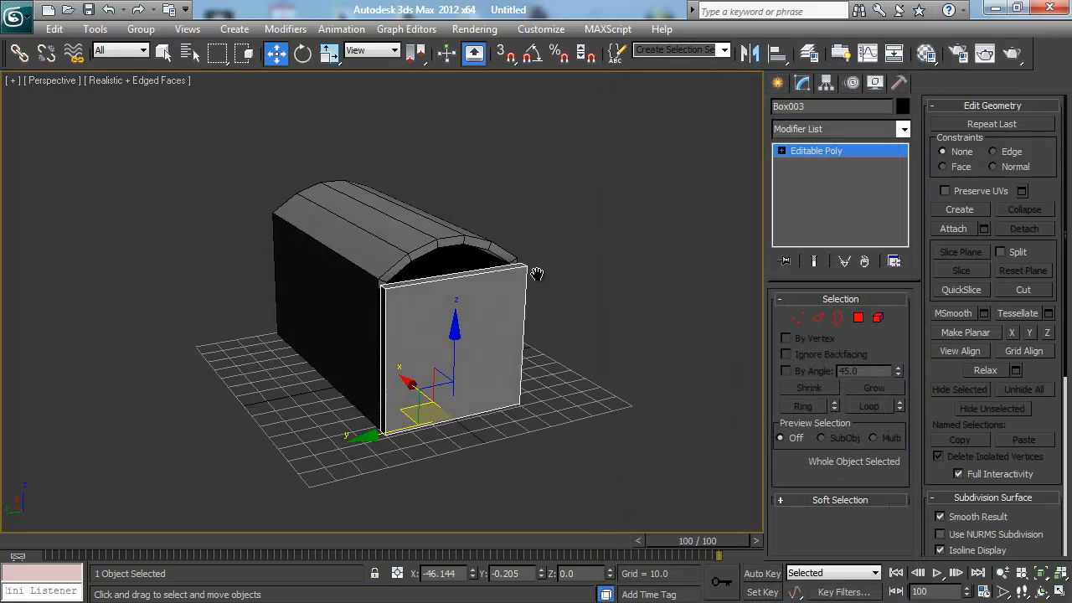
pyautogui.scroll(-2, 549, 315)
pyautogui.scroll(7, 549, 310)
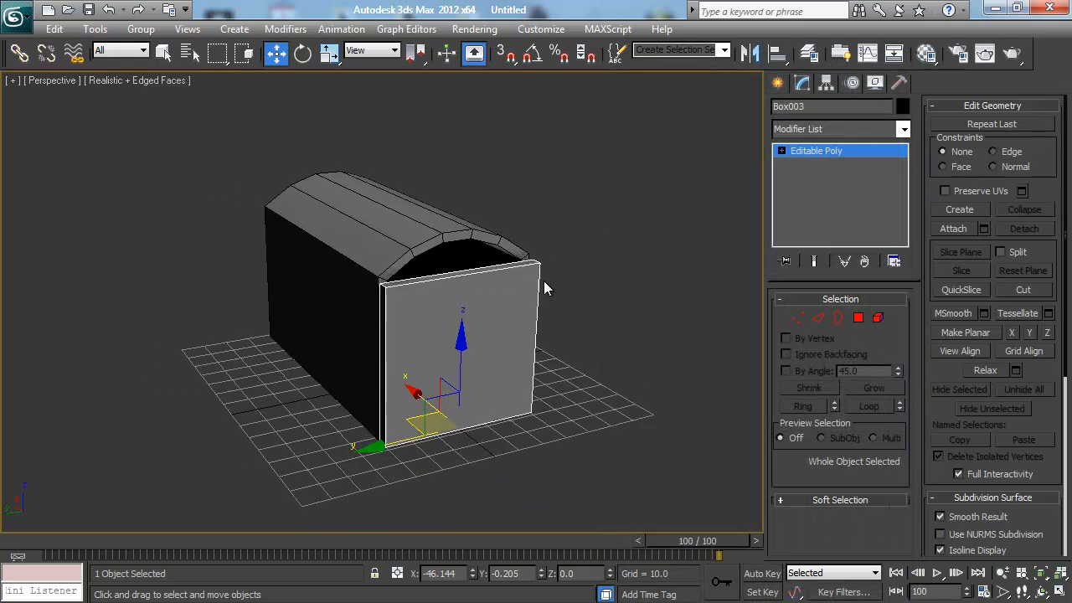
pyautogui.moveTo(557, 234)
pyautogui.keyDown('alt'); pyautogui.mouseDown(button='middle')
pyautogui.moveTo(513, 224)
pyautogui.moveTo(539, 237)
pyautogui.mouseUp(button='middle'); pyautogui.keyUp('alt')
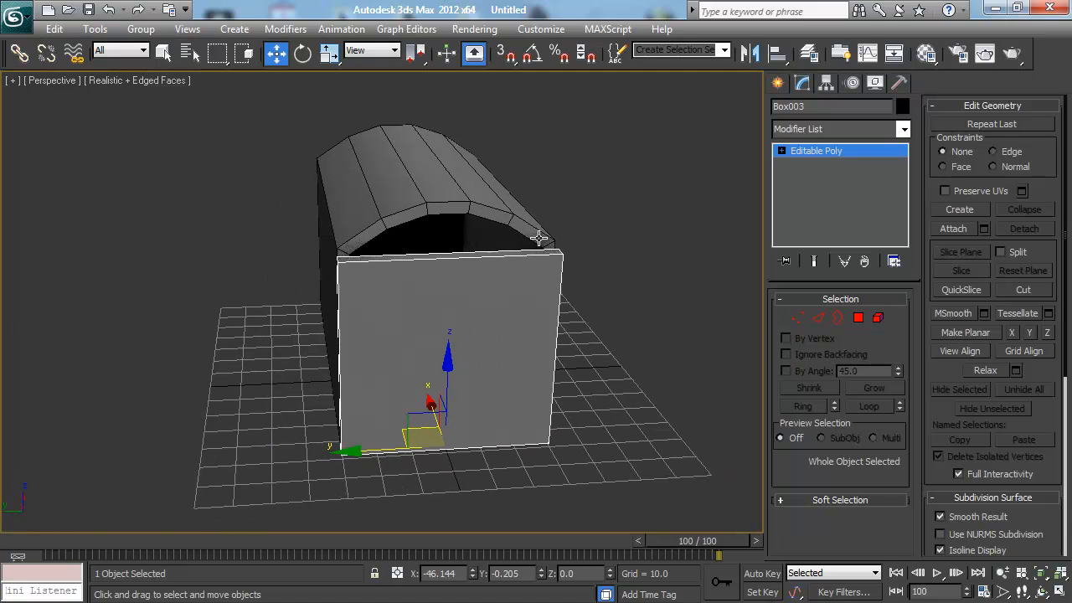
pyautogui.press('2')
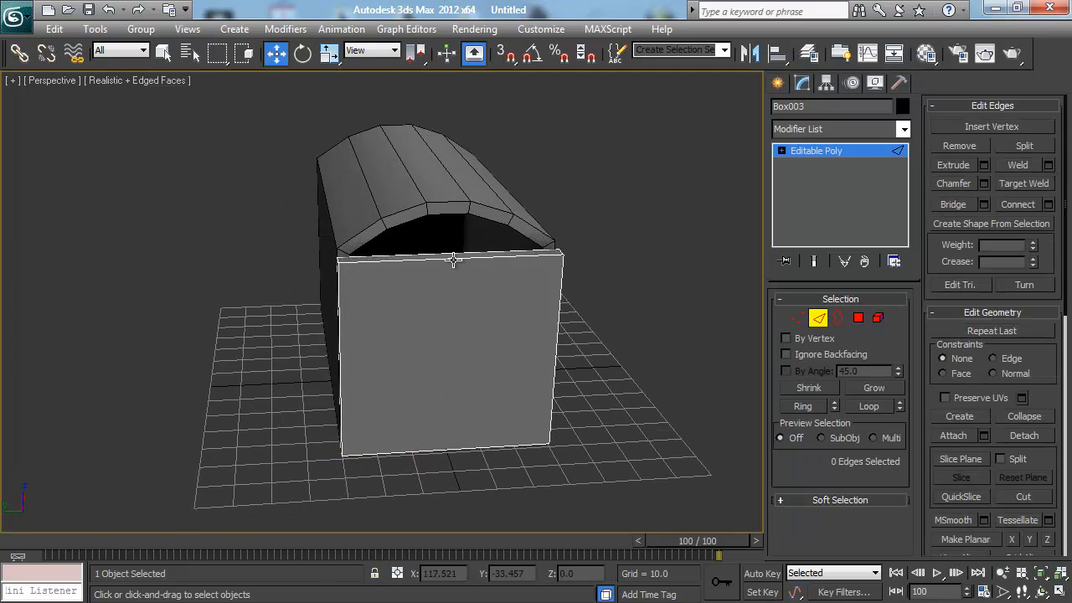
pyautogui.click(455, 256)
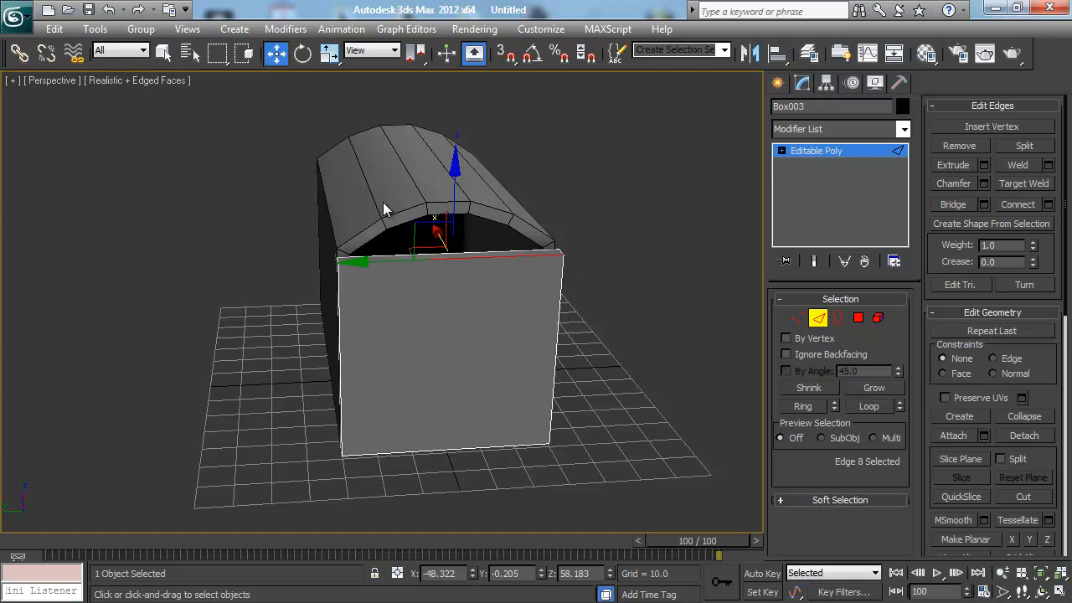
pyautogui.keyDown('alt'); pyautogui.moveTo(486, 242); pyautogui.dragTo(478, 289, button='middle'); pyautogui.keyUp('alt')
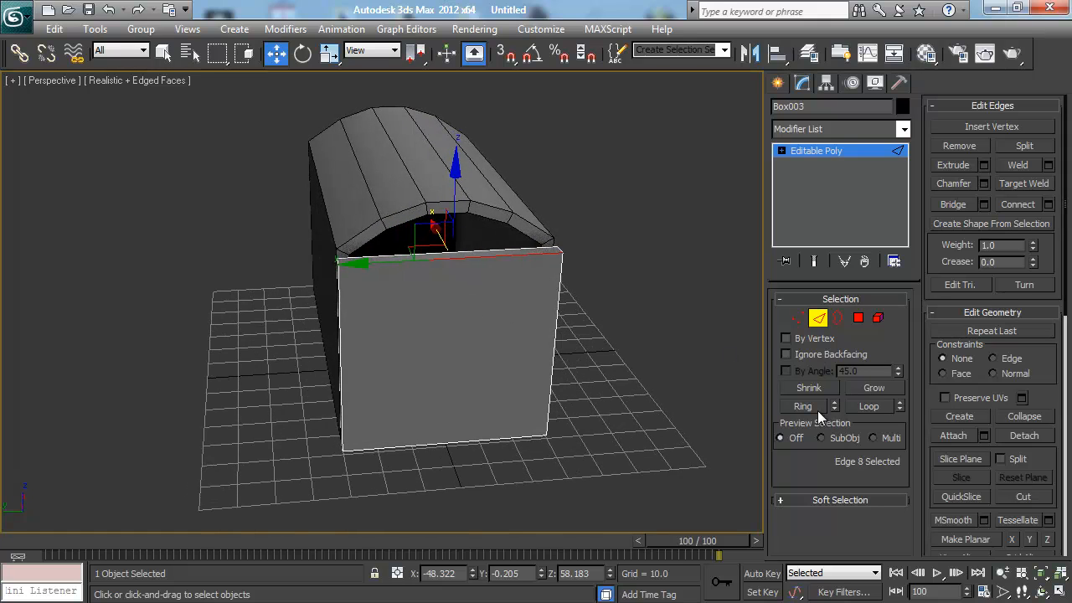
pyautogui.click(804, 407)
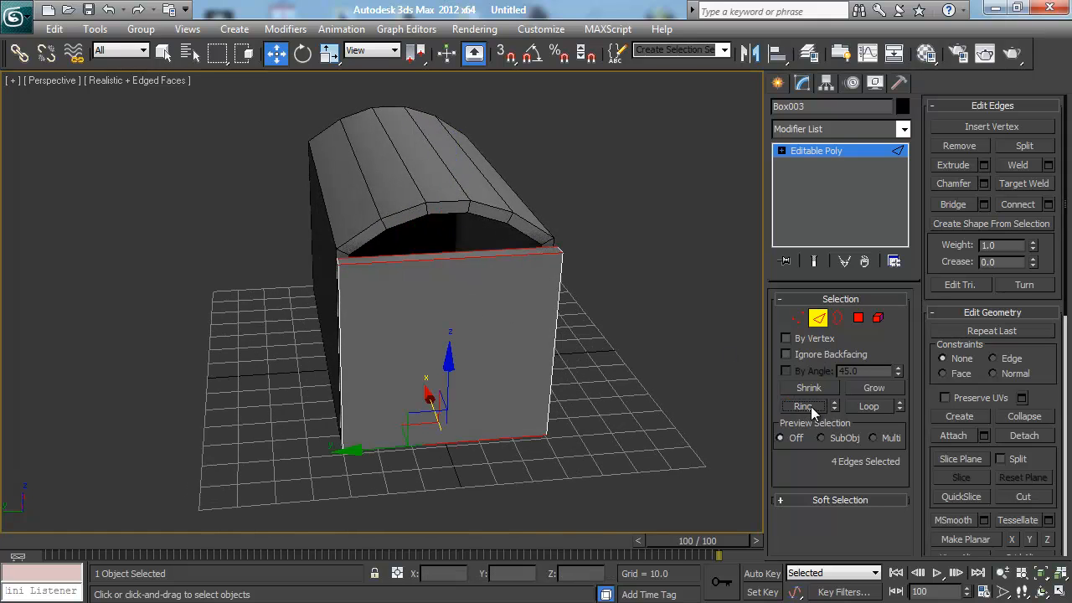
# Step: Connect the selected ring of edges with 4 segments to divide the front panel vertically
pyautogui.click(1049, 205)
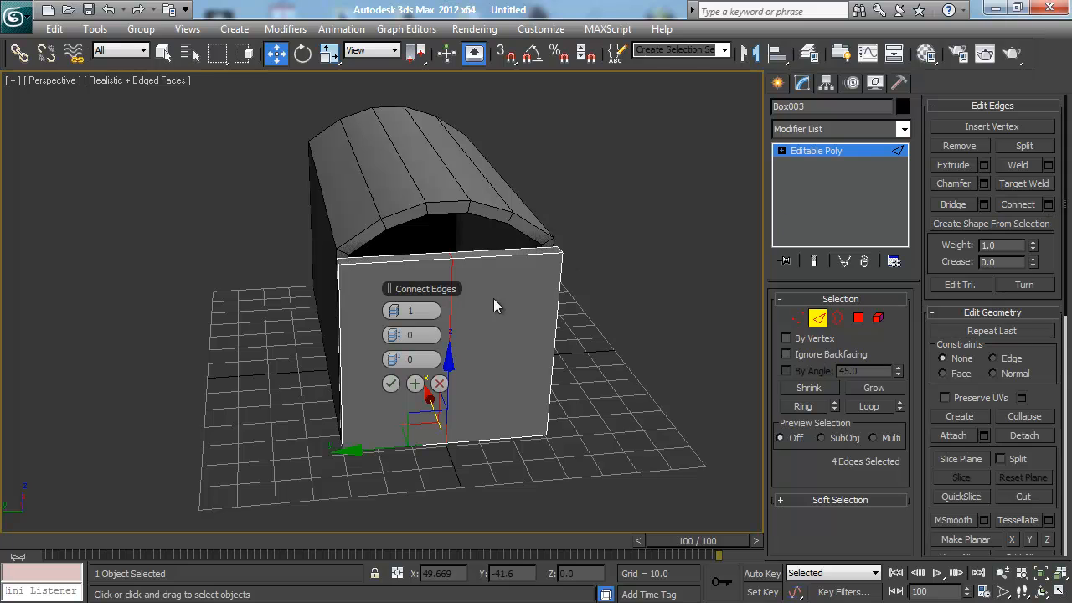
pyautogui.click(399, 310)
pyautogui.click(398, 310)
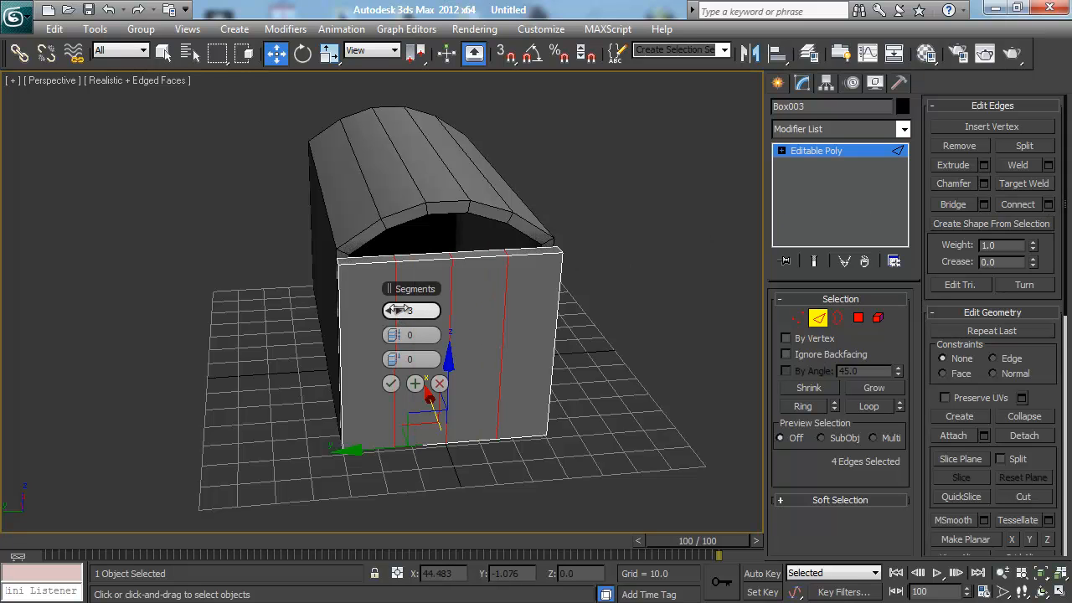
pyautogui.click(398, 310)
pyautogui.keyDown('alt'); pyautogui.moveTo(452, 308); pyautogui.dragTo(487, 296, button='middle'); pyautogui.keyUp('alt')
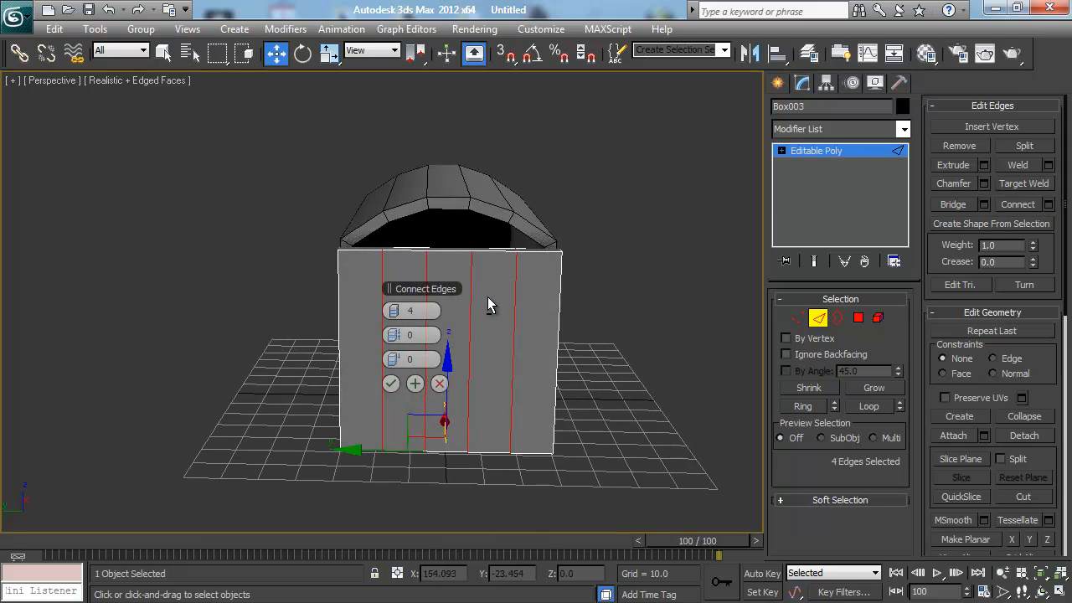
pyautogui.click(391, 383)
# Step: At vertex level, select all twelve vertices along the front panel's upper edge
pyautogui.moveTo(347, 352)
pyautogui.keyDown('alt'); pyautogui.mouseDown(button='middle')
pyautogui.moveTo(354, 332)
pyautogui.moveTo(443, 342)
pyautogui.moveTo(356, 343)
pyautogui.mouseUp(button='middle'); pyautogui.keyUp('alt')
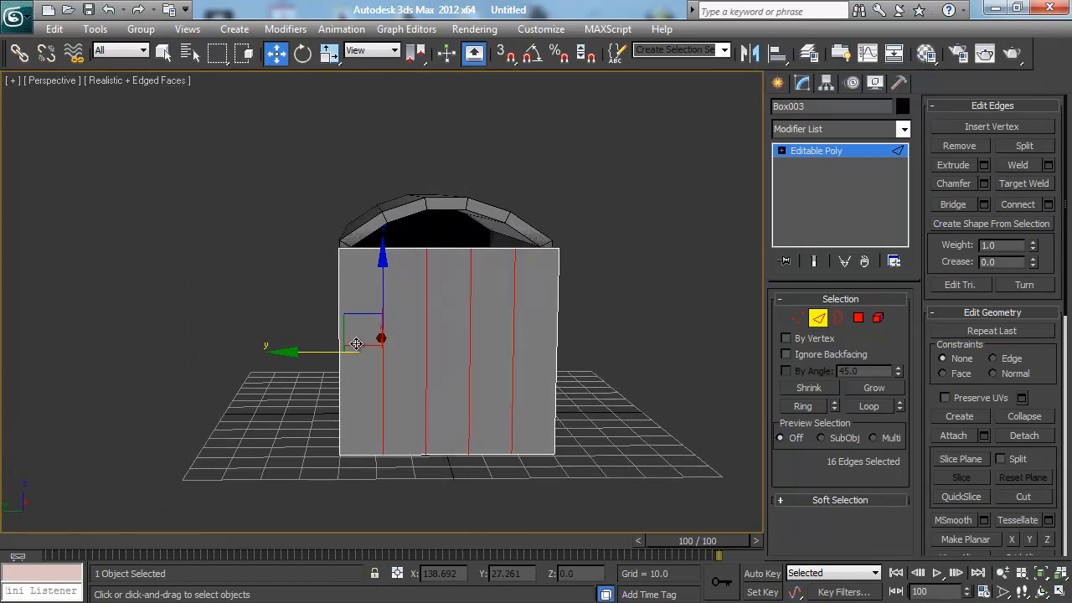
pyautogui.press('1')
pyautogui.moveTo(304, 219); pyautogui.dragTo(641, 272)
pyautogui.keyDown('alt'); pyautogui.moveTo(483, 288); pyautogui.dragTo(481, 299, button='middle'); pyautogui.keyUp('alt')
pyautogui.scroll(5, 503, 301)
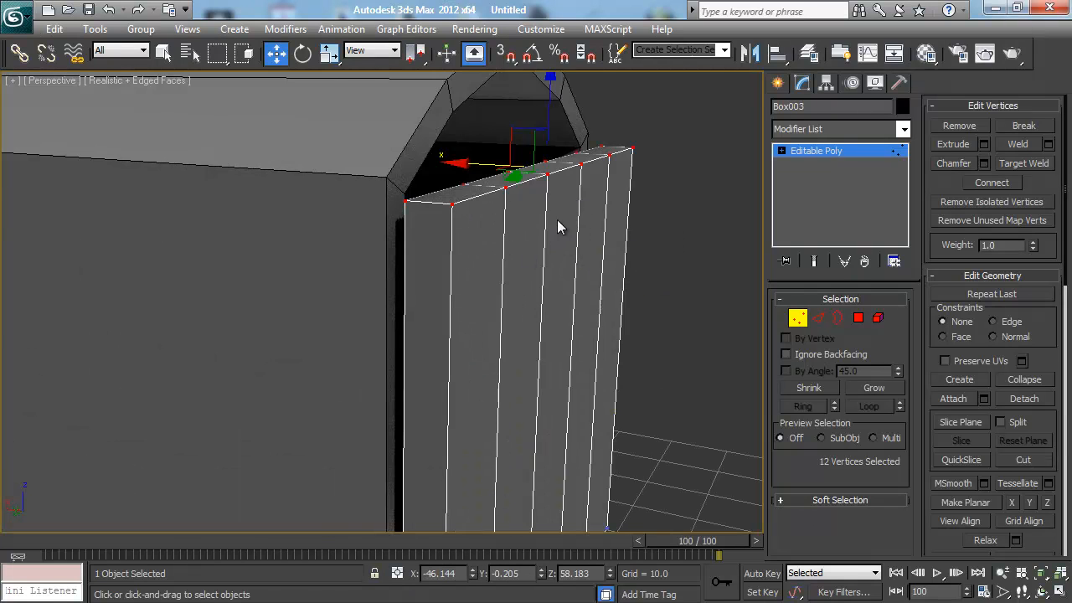
pyautogui.moveTo(560, 226); pyautogui.dragTo(547, 258, button='middle')
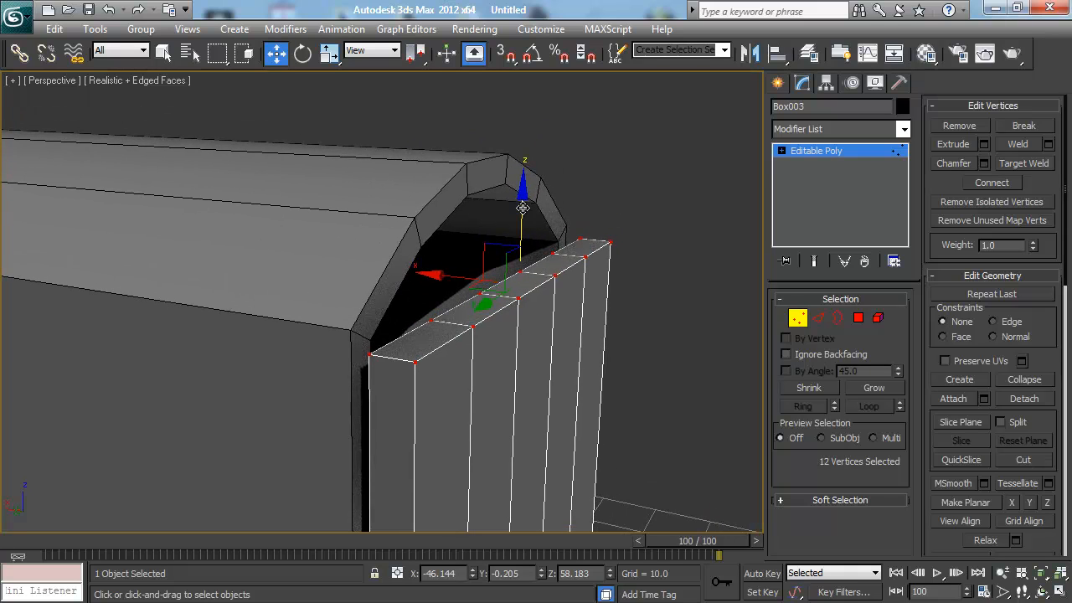
# Step: Raise the front panel's selected upper vertices to about Z 59.9, level with the top of the box's side wall
pyautogui.moveTo(525, 208); pyautogui.dragTo(525, 198)
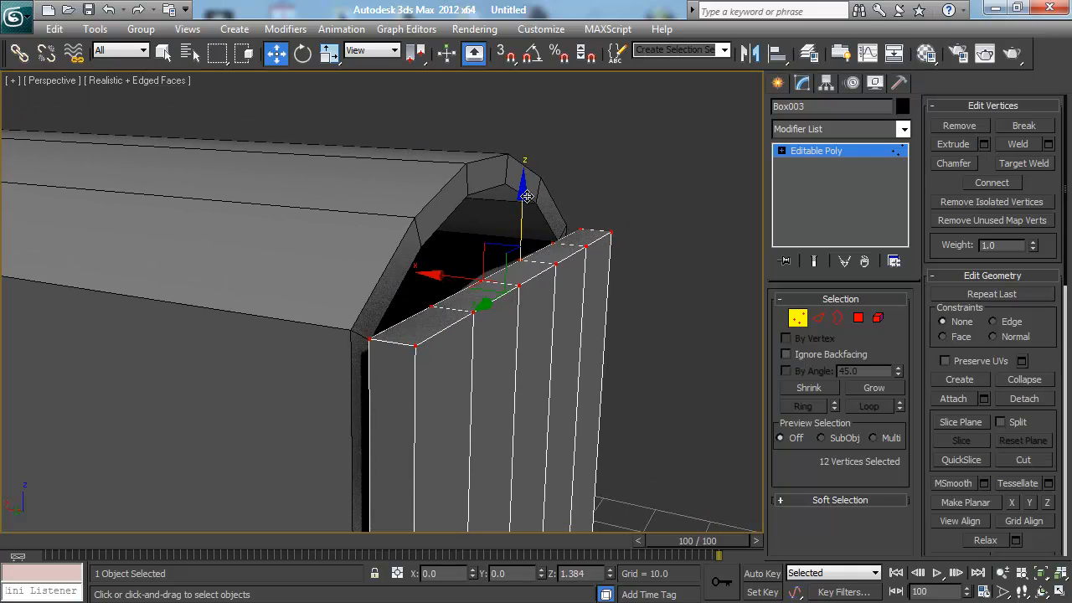
pyautogui.keyDown('alt'); pyautogui.moveTo(525, 197); pyautogui.dragTo(432, 214, button='middle'); pyautogui.keyUp('alt')
pyautogui.moveTo(520, 186); pyautogui.dragTo(522, 181)
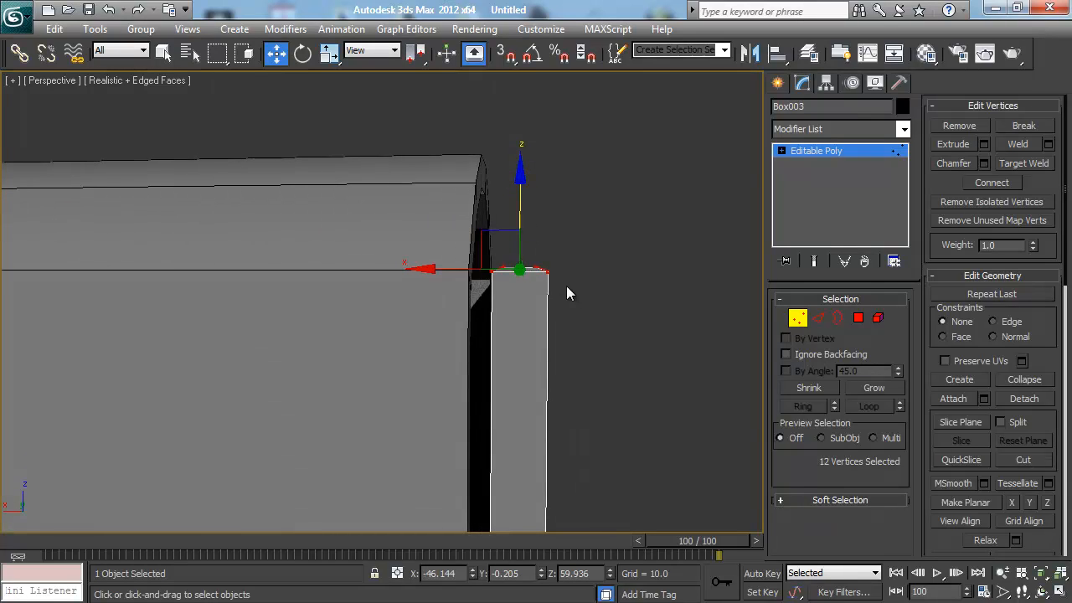
# Step: In the Front view, move the whole front panel along X to about -44.8 so it sits against the box's open end
pyautogui.moveTo(566, 286); pyautogui.dragTo(597, 293, button='middle')
pyautogui.press('f')
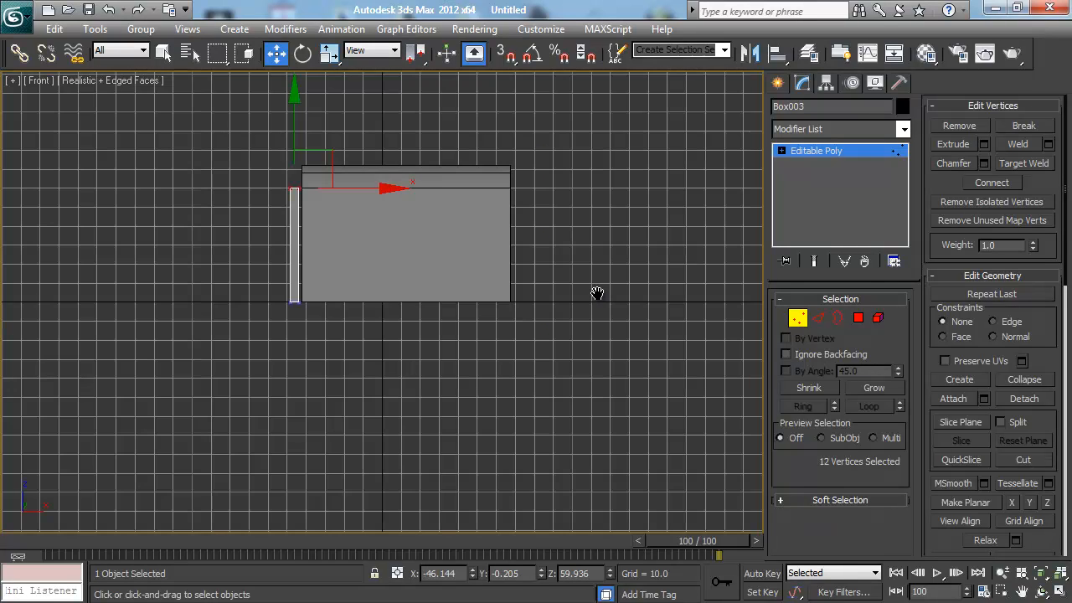
pyautogui.moveTo(345, 250); pyautogui.dragTo(464, 306, button='middle')
pyautogui.scroll(3, 481, 311)
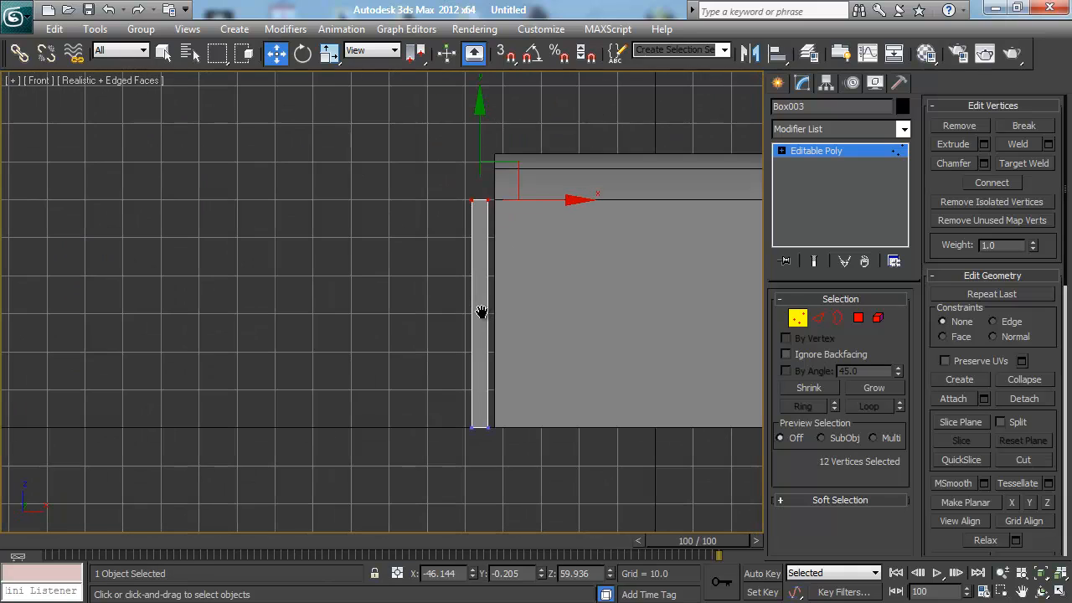
pyautogui.moveTo(551, 266); pyautogui.dragTo(486, 355, button='middle')
pyautogui.scroll(1, 486, 354)
pyautogui.scroll(-1, 488, 351)
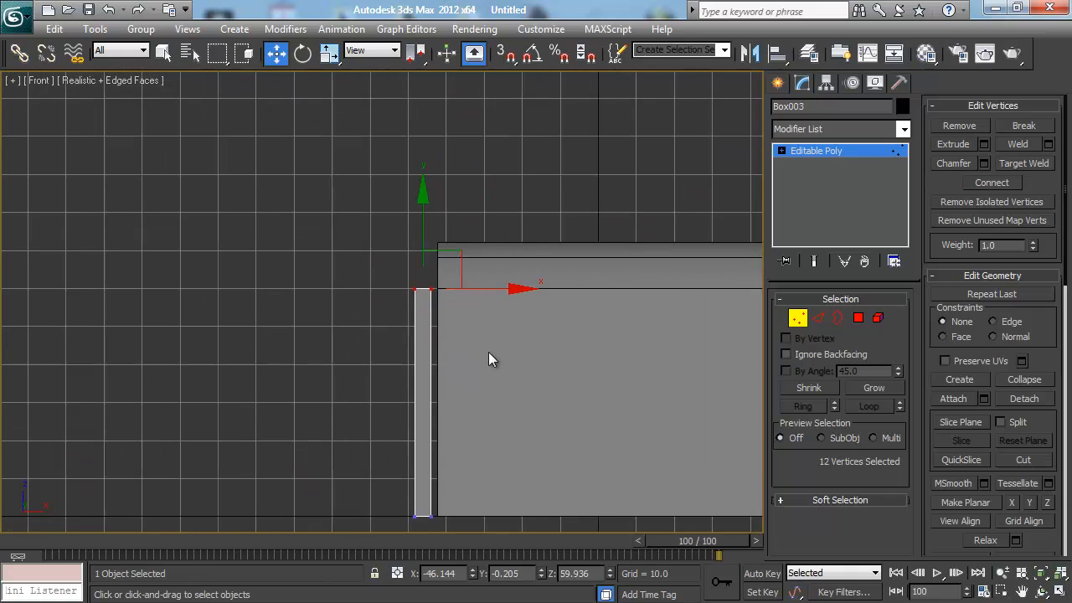
pyautogui.scroll(-2, 388, 373)
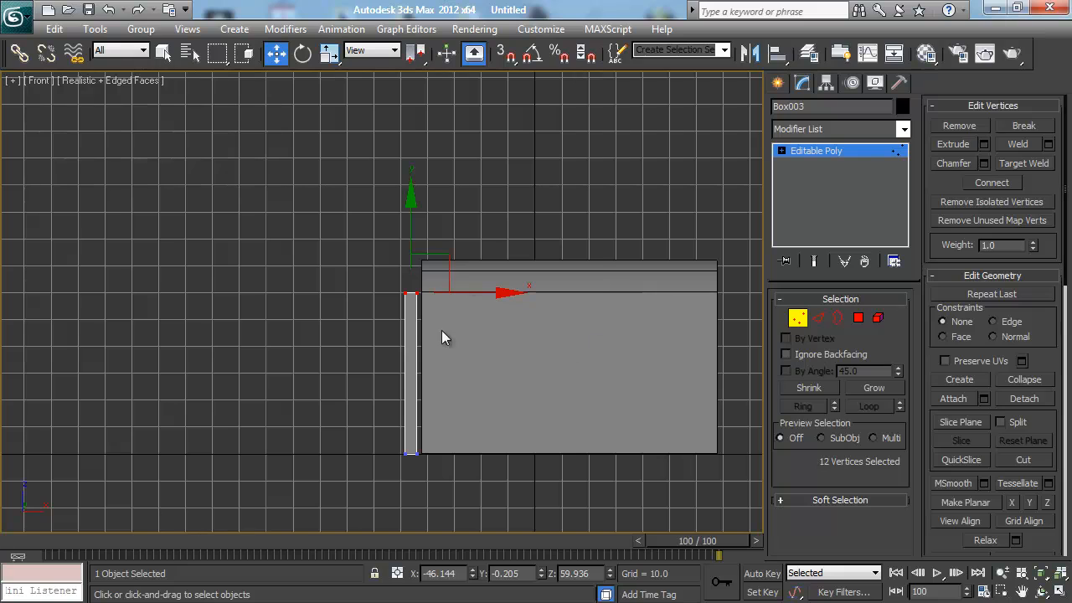
pyautogui.scroll(3, 500, 325)
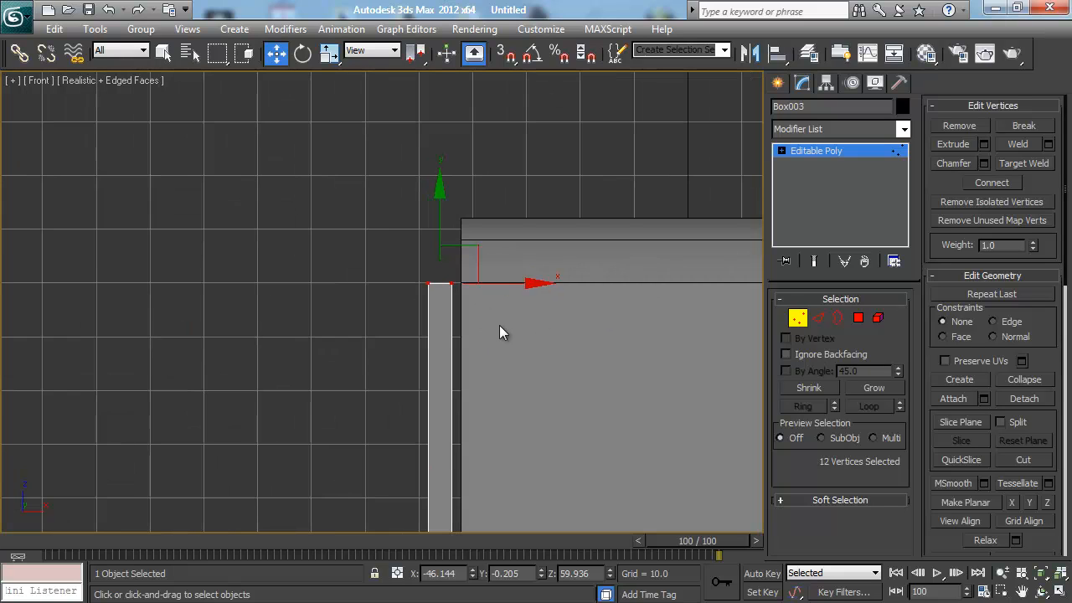
pyautogui.moveTo(499, 325)
pyautogui.mouseDown(button='middle')
pyautogui.moveTo(520, 413)
pyautogui.moveTo(494, 306)
pyautogui.mouseUp(button='middle')
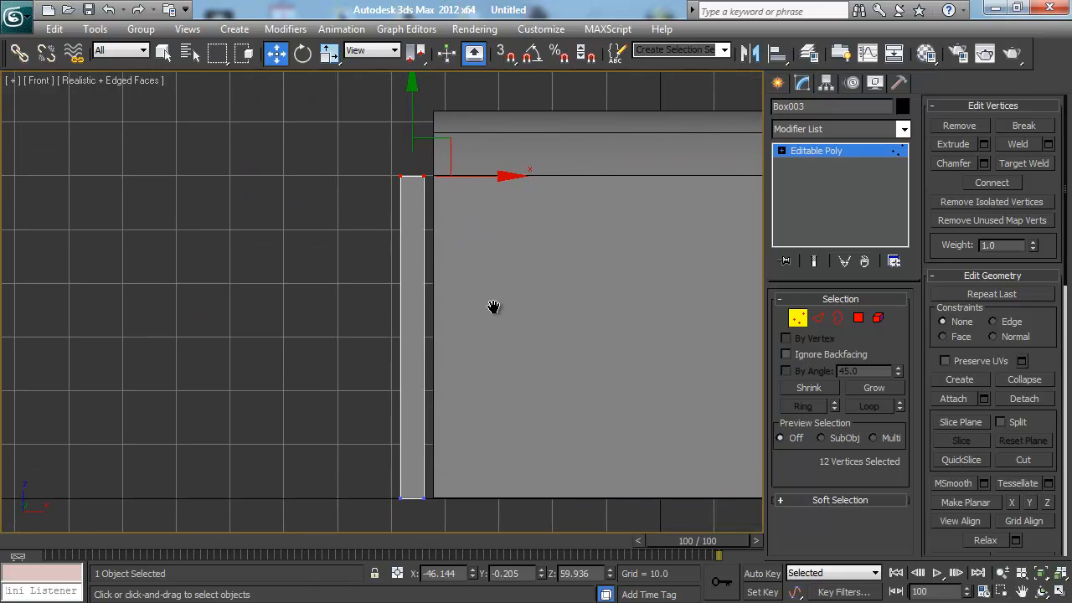
pyautogui.scroll(2, 431, 189)
pyautogui.moveTo(432, 189); pyautogui.dragTo(418, 327, button='middle')
pyautogui.scroll(2, 419, 328)
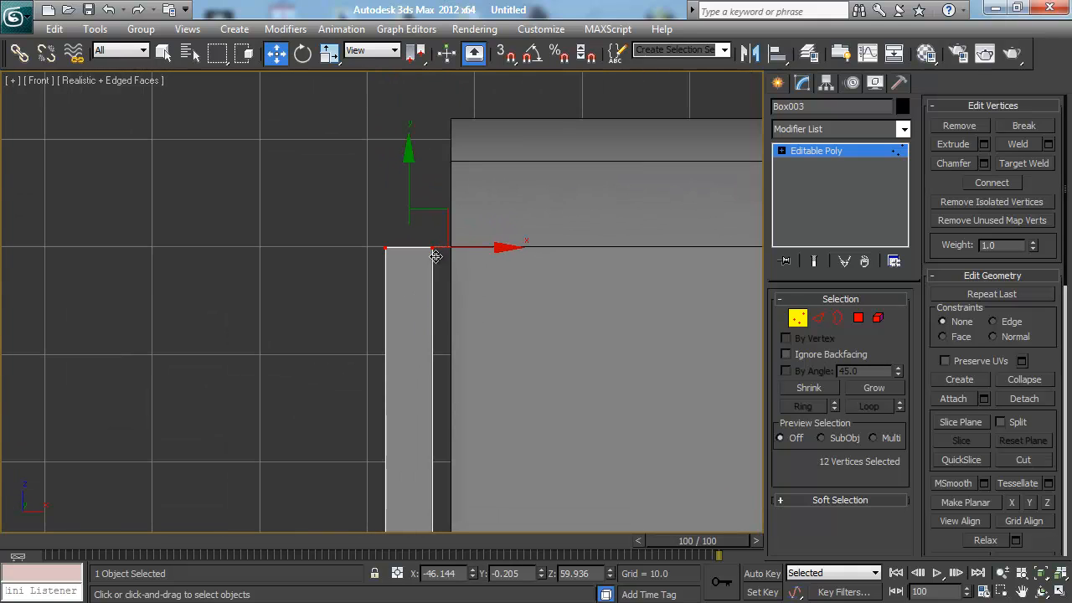
pyautogui.scroll(-4, 419, 254)
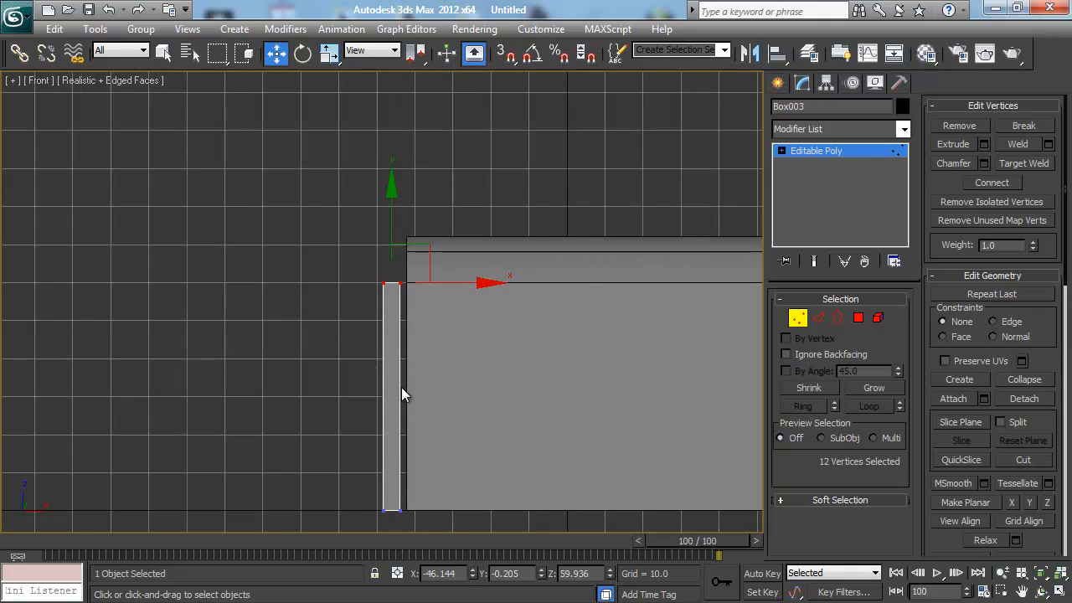
pyautogui.press('1')
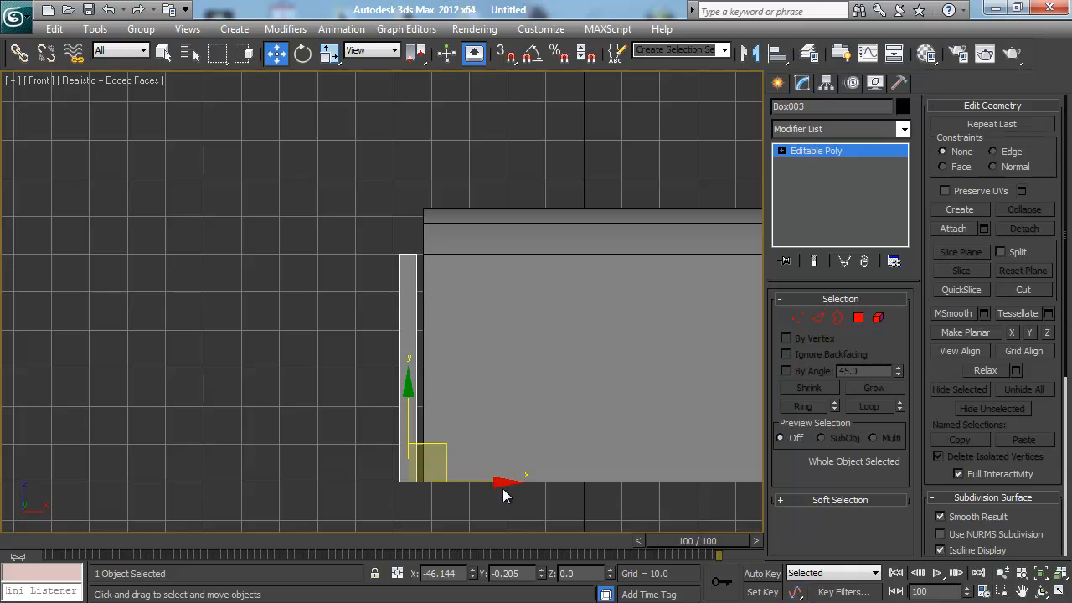
pyautogui.moveTo(500, 484); pyautogui.dragTo(504, 484)
# Step: At vertex level, select the front panel's outer vertices and move them along X to about -44.4 to thin the panel
pyautogui.press('1')
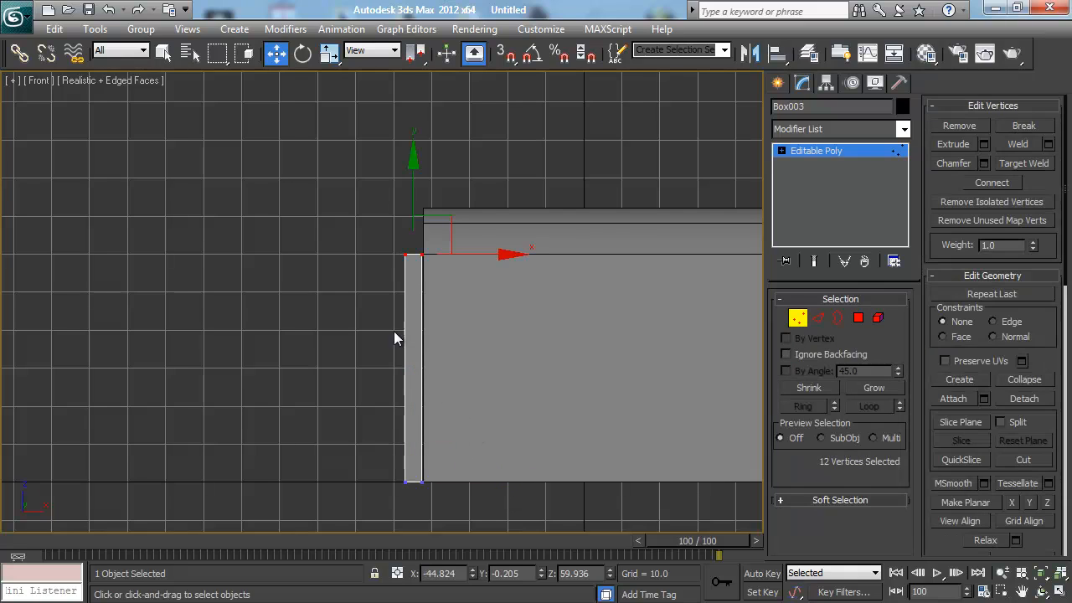
pyautogui.moveTo(409, 516); pyautogui.dragTo(410, 518)
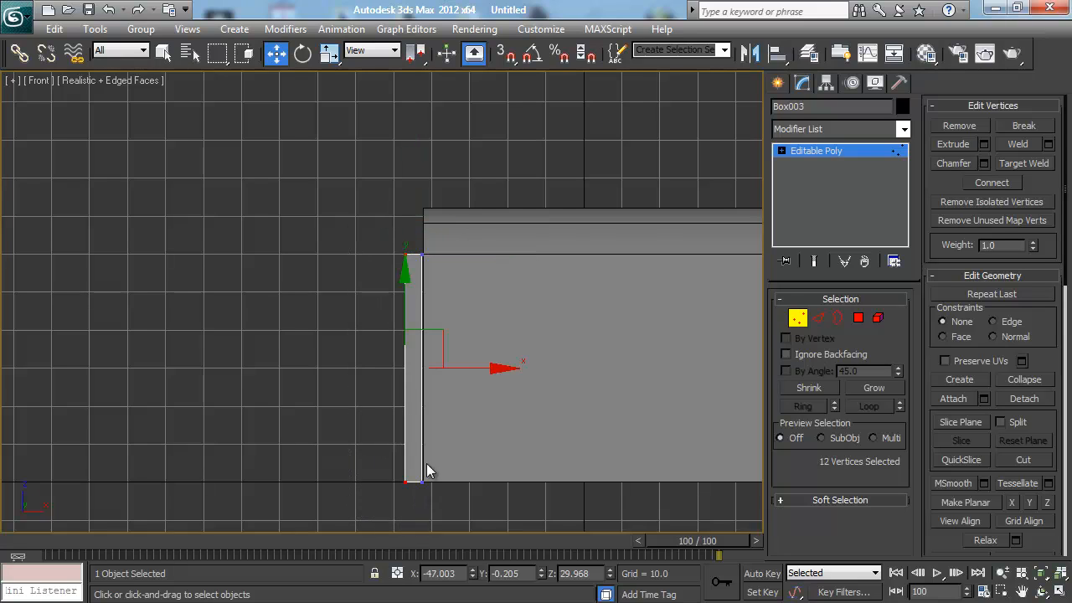
pyautogui.moveTo(477, 368); pyautogui.dragTo(490, 368)
pyautogui.press('1')
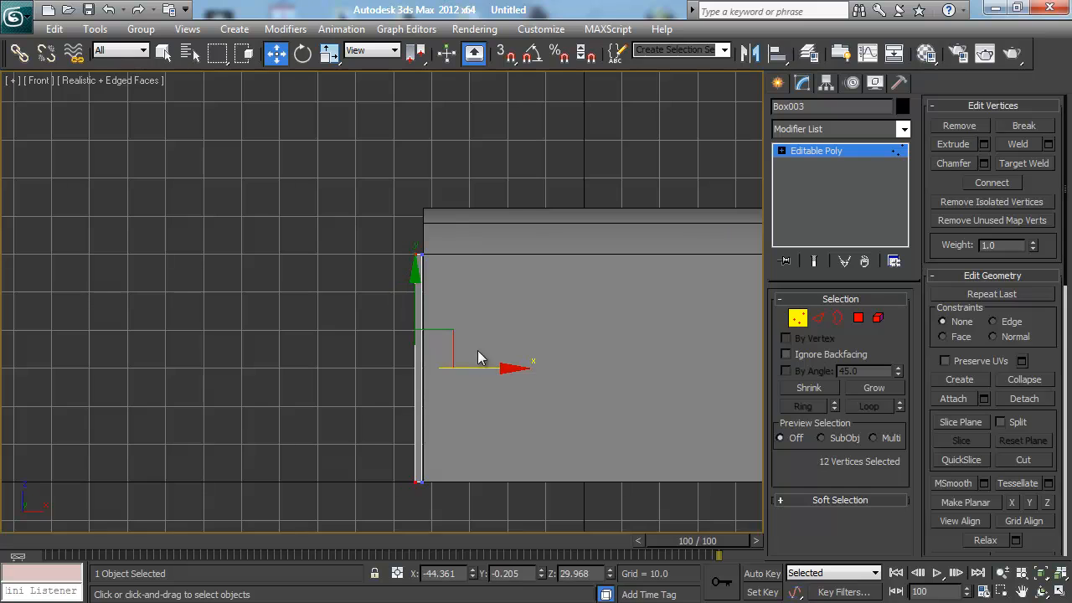
# Step: In the Perspective view, select the three middle top polygons of the front panel and raise them to the roof's first bend, about Z 68.2
pyautogui.press('p')
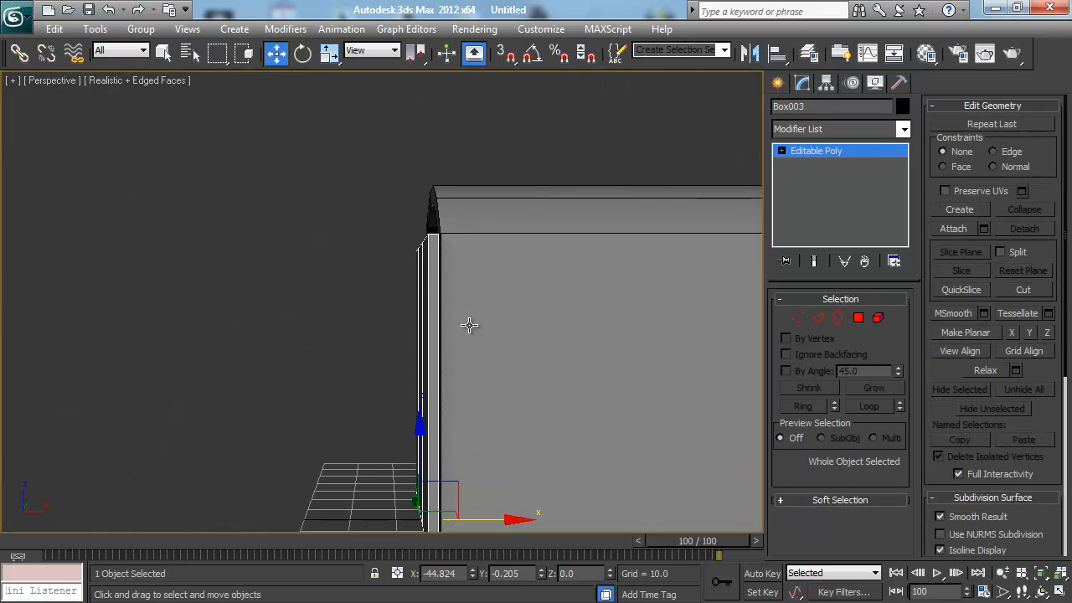
pyautogui.keyDown('alt'); pyautogui.moveTo(430, 299); pyautogui.dragTo(519, 311, button='middle'); pyautogui.keyUp('alt')
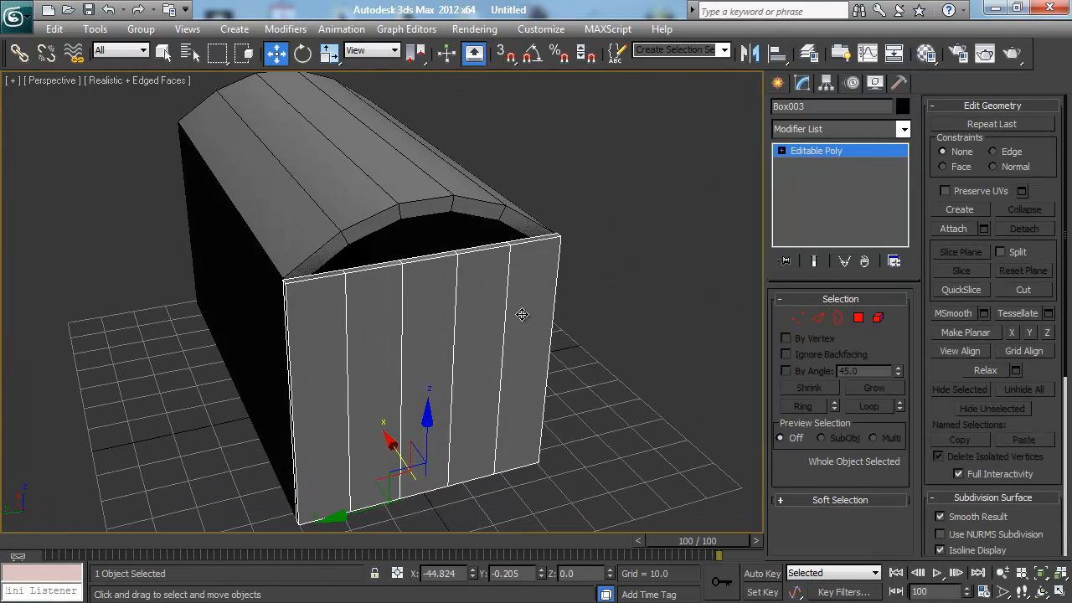
pyautogui.click(380, 266)
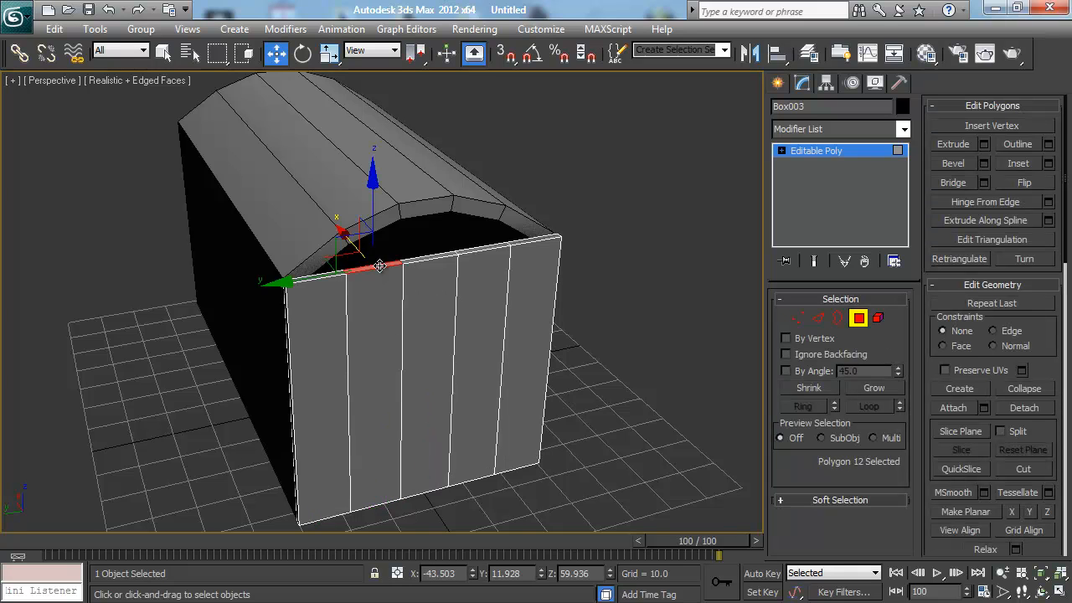
pyautogui.keyDown('ctrl'); pyautogui.click(434, 255); pyautogui.keyUp('ctrl')
pyautogui.keyDown('ctrl'); pyautogui.click(479, 249); pyautogui.keyUp('ctrl')
pyautogui.moveTo(479, 250)
pyautogui.keyDown('alt'); pyautogui.mouseDown(button='middle')
pyautogui.moveTo(483, 271)
pyautogui.moveTo(471, 263)
pyautogui.mouseUp(button='middle'); pyautogui.keyUp('alt')
pyautogui.moveTo(431, 188); pyautogui.dragTo(431, 151)
pyautogui.keyDown('alt'); pyautogui.moveTo(430, 150); pyautogui.dragTo(444, 190, button='middle'); pyautogui.keyUp('alt')
# Step: Raise only the front panel's central top polygon to the roof's peak, about Z 72.1, and leave polygon level
pyautogui.click(440, 219)
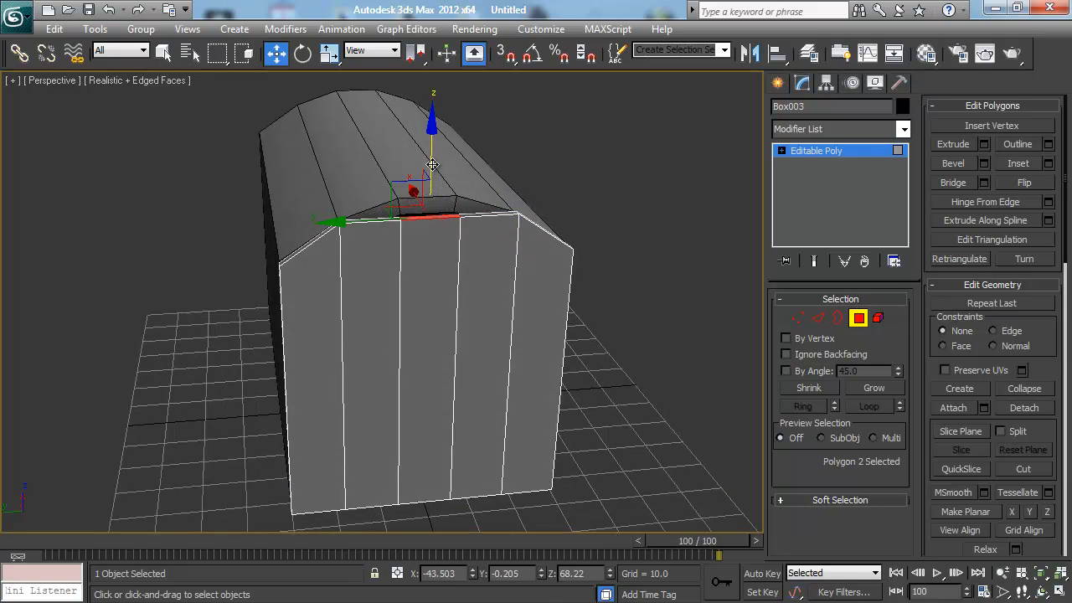
pyautogui.moveTo(432, 165); pyautogui.dragTo(431, 144)
pyautogui.keyDown('alt'); pyautogui.moveTo(432, 144); pyautogui.dragTo(415, 233, button='middle'); pyautogui.keyUp('alt')
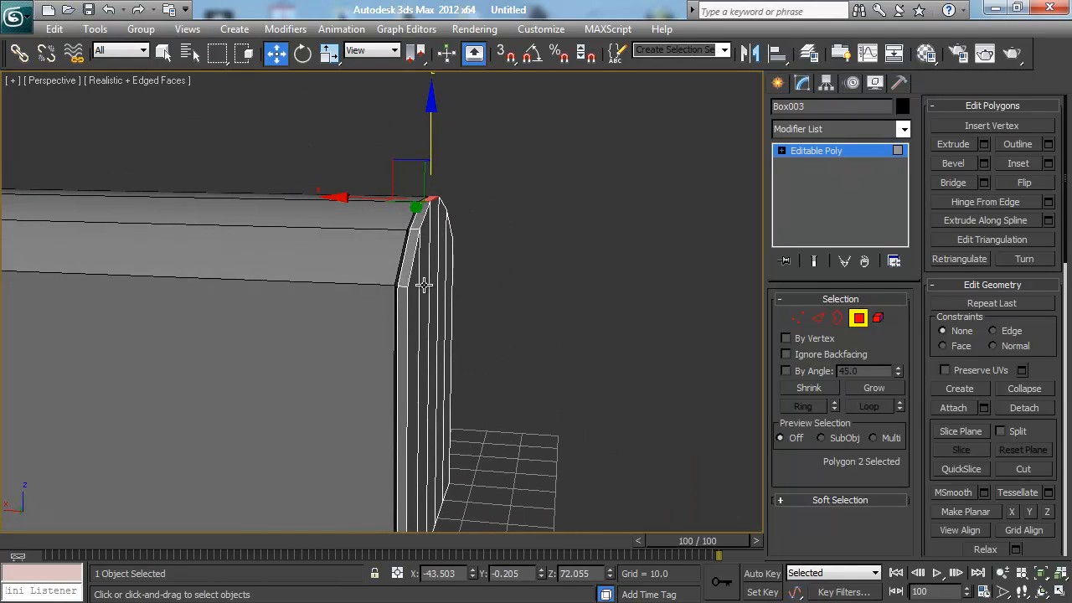
pyautogui.press('4')
pyautogui.keyDown('alt'); pyautogui.moveTo(455, 309); pyautogui.dragTo(429, 317, button='middle'); pyautogui.keyUp('alt')
pyautogui.scroll(-5, 429, 317)
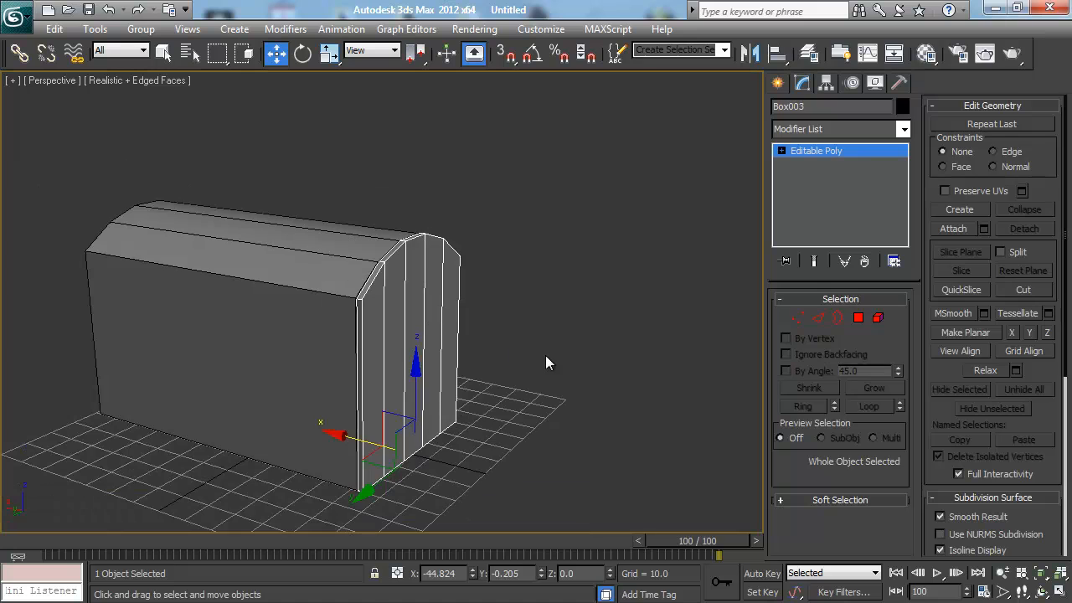
# Step: Select the box body and the front panel in turn to examine the closed end as separate objects
pyautogui.click(545, 357)
pyautogui.keyDown('alt'); pyautogui.moveTo(500, 383); pyautogui.dragTo(442, 329, button='middle'); pyautogui.keyUp('alt')
pyautogui.click(442, 329)
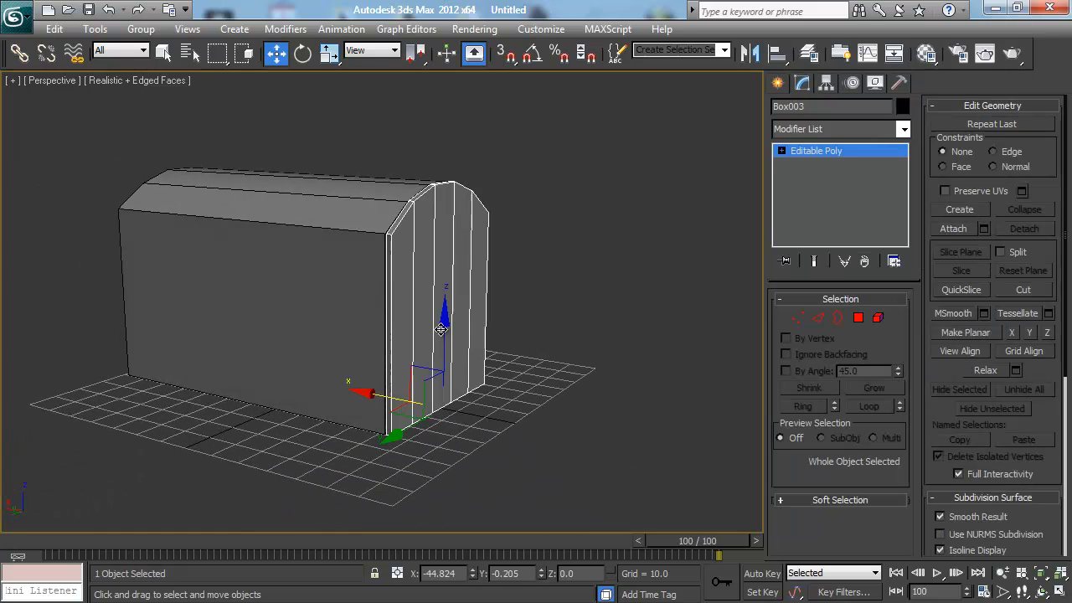
pyautogui.click(330, 341)
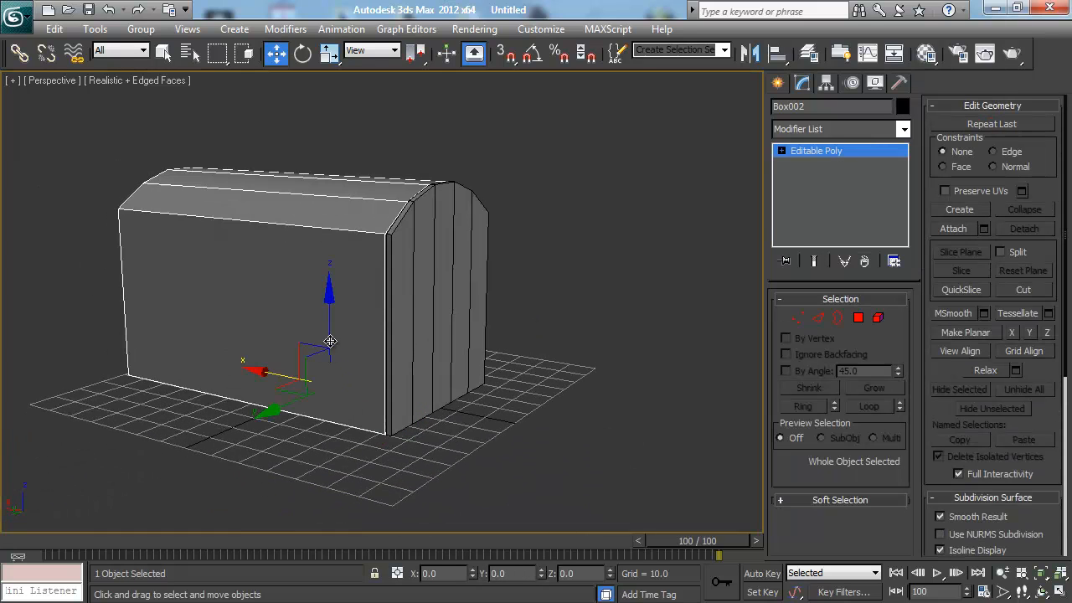
pyautogui.click(439, 330)
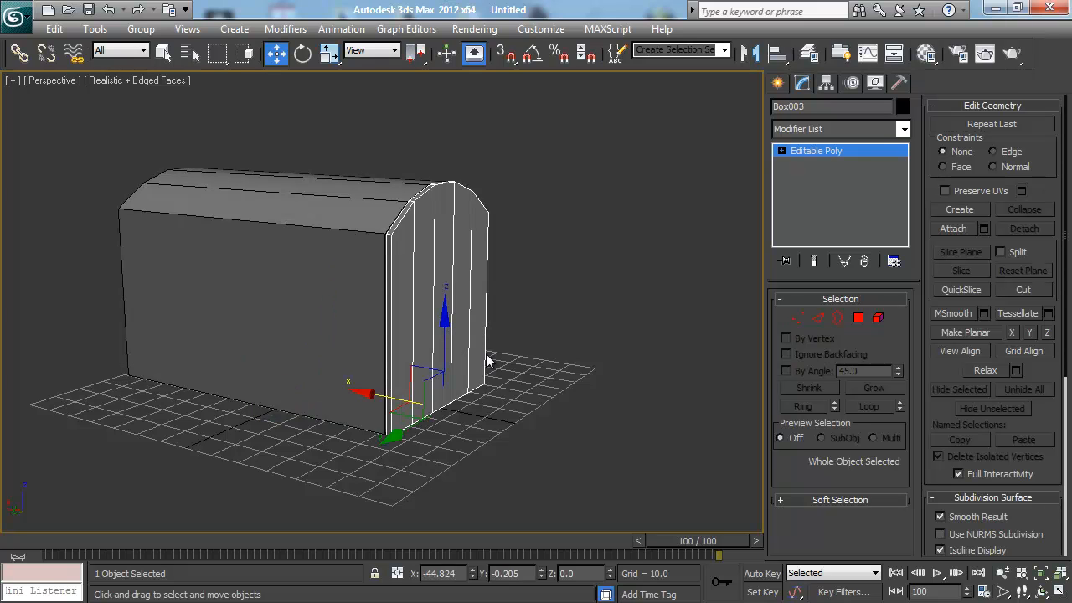
pyautogui.keyDown('alt'); pyautogui.moveTo(465, 396); pyautogui.dragTo(455, 455, button='middle'); pyautogui.keyUp('alt')
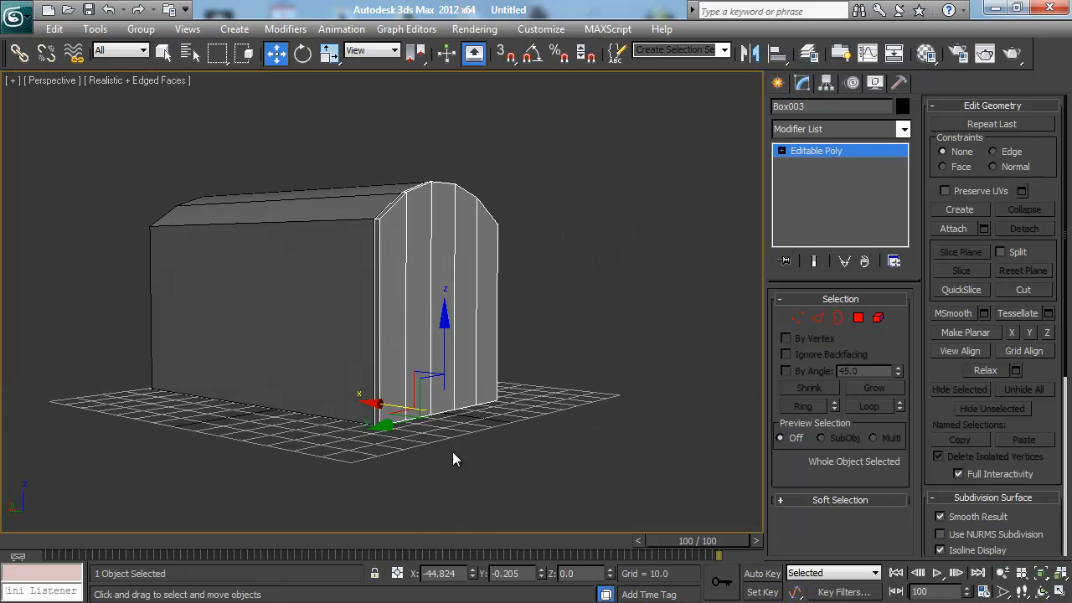
# Step: Try to rotate the front panel open freely about its base, and undo the rotation
pyautogui.press('e')
pyautogui.moveTo(502, 362); pyautogui.dragTo(530, 541)
pyautogui.keyDown('alt'); pyautogui.moveTo(531, 475); pyautogui.dragTo(533, 387, button='middle'); pyautogui.keyUp('alt')
pyautogui.moveTo(532, 387); pyautogui.dragTo(446, 215)
pyautogui.press('a')
pyautogui.rightClick(487, 294)
pyautogui.press('a')
pyautogui.rightClick(446, 215)
pyautogui.hotkey('ctrl', 'z')
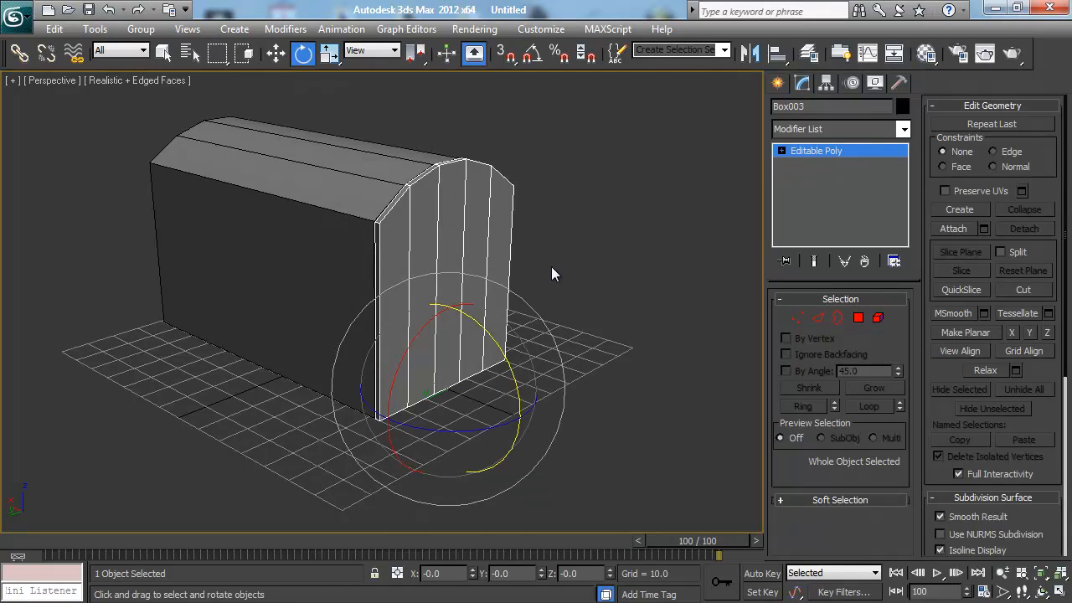
# Step: Turn on angle snap and rotate the front panel -90 degrees about Y so it lies open flat on the ground
pyautogui.click(532, 55)
pyautogui.moveTo(493, 340); pyautogui.dragTo(523, 414)
pyautogui.moveTo(549, 325)
pyautogui.keyDown('alt'); pyautogui.mouseDown(button='middle')
pyautogui.moveTo(626, 281)
pyautogui.moveTo(549, 305)
pyautogui.mouseUp(button='middle'); pyautogui.keyUp('alt')
# Step: Move the opened front panel along X to about -42.4 so it meets the box's floor edge, and deselect it
pyautogui.press('w')
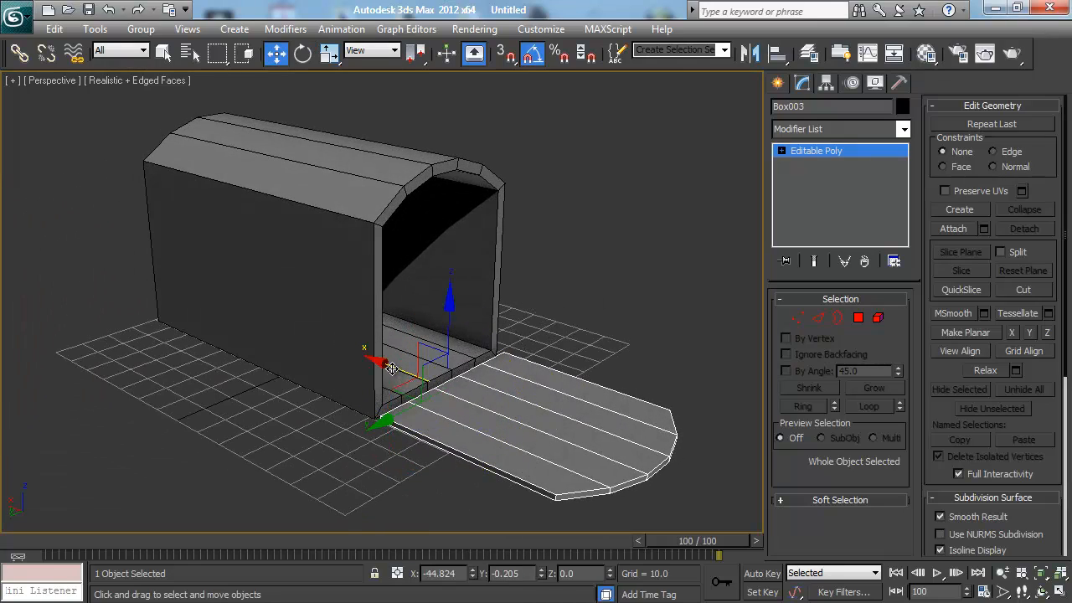
pyautogui.moveTo(392, 369); pyautogui.dragTo(385, 366)
pyautogui.keyDown('alt'); pyautogui.moveTo(448, 336); pyautogui.dragTo(555, 294, button='middle'); pyautogui.keyUp('alt')
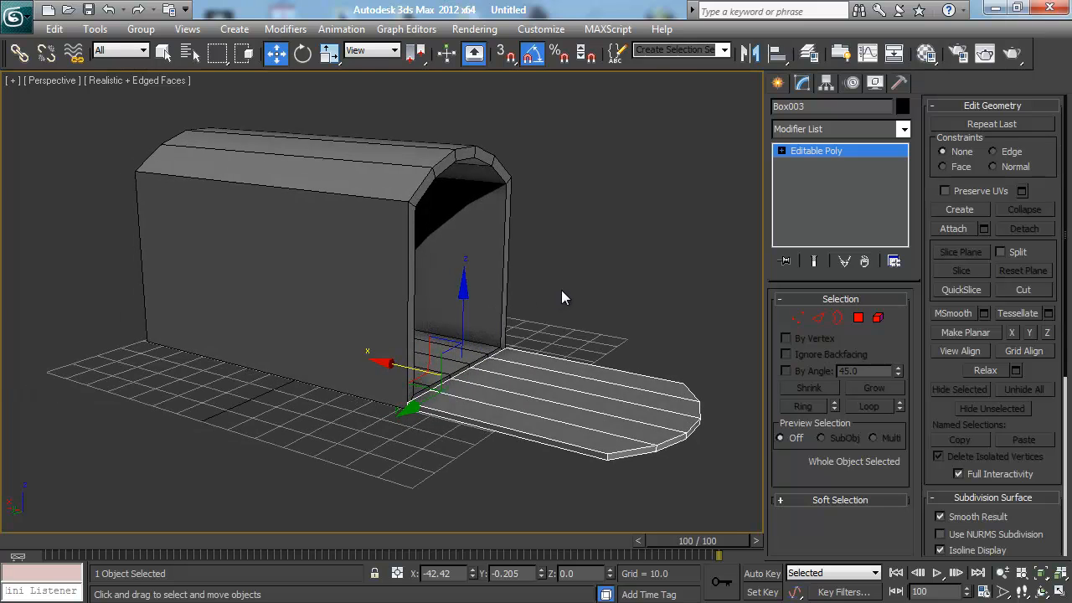
pyautogui.click(561, 297)
pyautogui.keyDown('alt'); pyautogui.moveTo(574, 328); pyautogui.dragTo(561, 322, button='middle'); pyautogui.keyUp('alt')
pyautogui.keyDown('alt'); pyautogui.moveTo(573, 310); pyautogui.dragTo(544, 299, button='middle'); pyautogui.keyUp('alt')
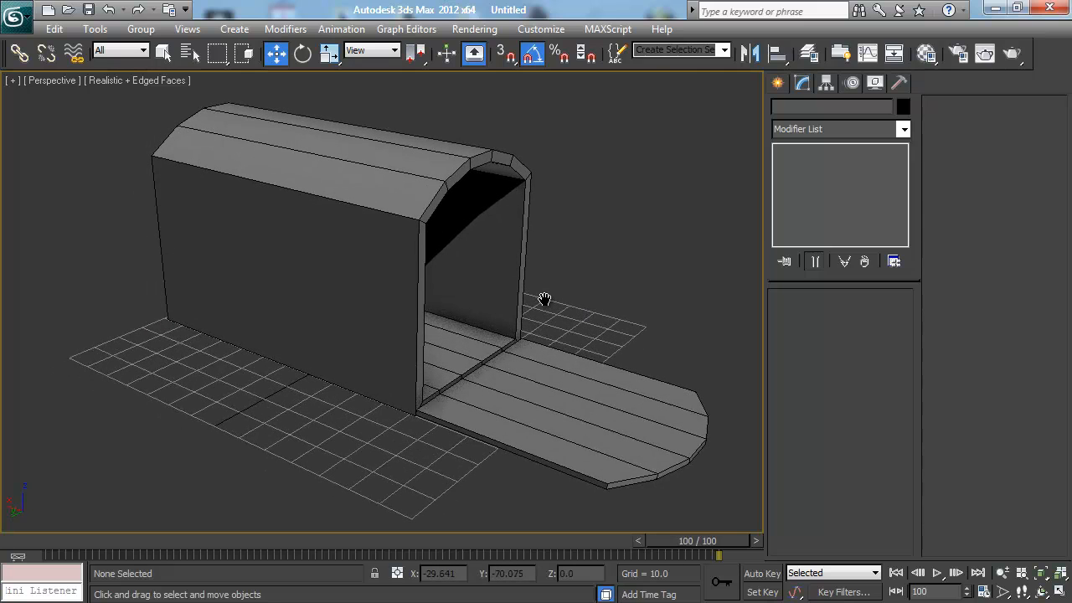
# Step: Rotate the front panel back 90 degrees to upright and move it along X to about -44.9 to close the box's end
pyautogui.click(537, 402)
pyautogui.press('e')
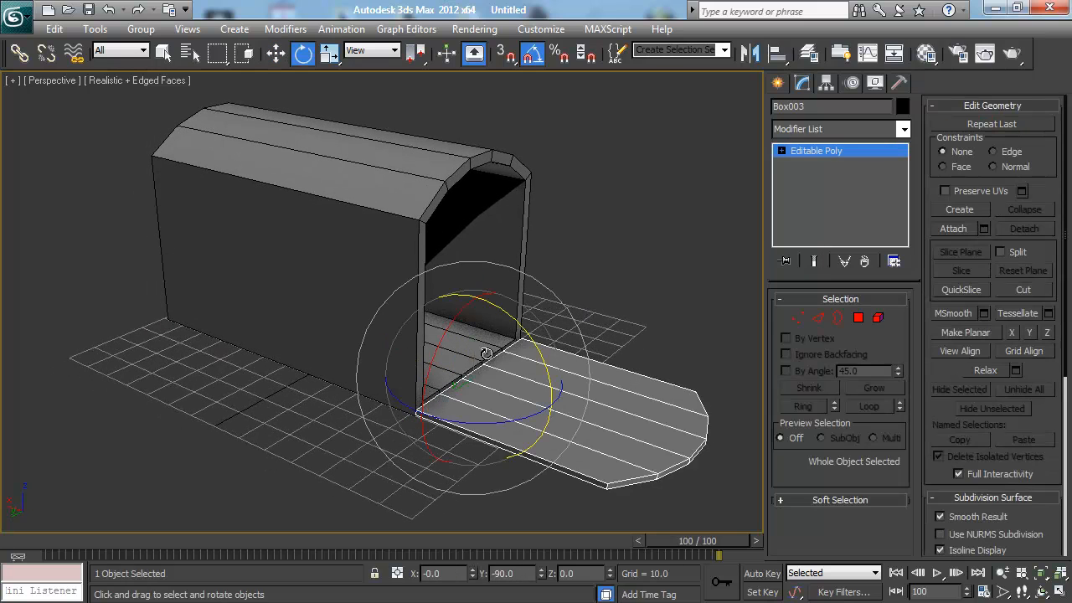
pyautogui.moveTo(540, 350); pyautogui.dragTo(528, 261)
pyautogui.press('w')
pyautogui.moveTo(431, 367); pyautogui.dragTo(438, 369)
pyautogui.keyDown('alt'); pyautogui.moveTo(589, 315); pyautogui.dragTo(548, 310, button='middle'); pyautogui.keyUp('alt')
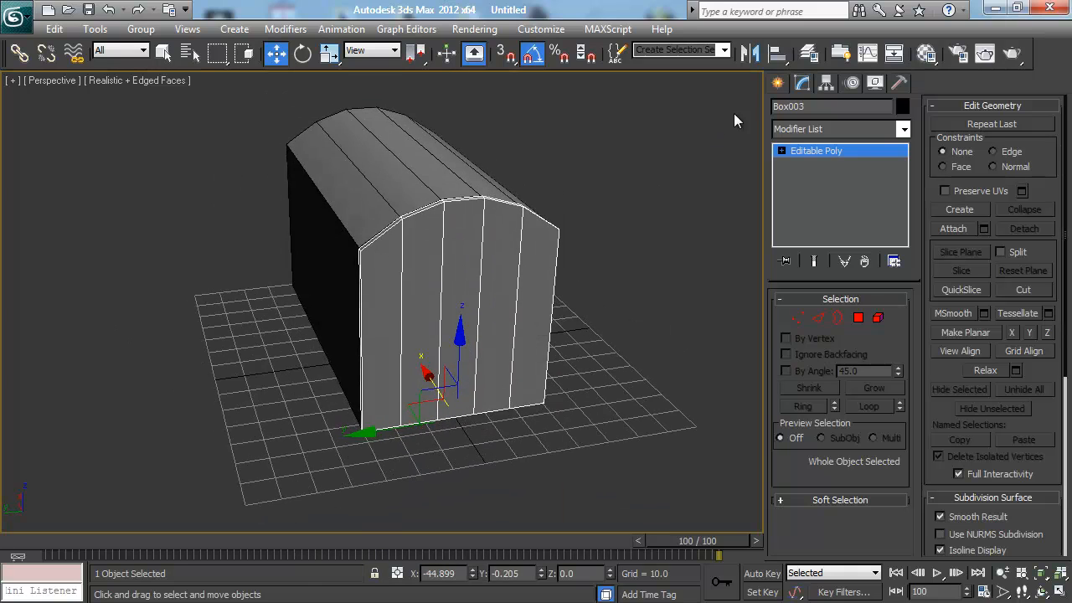
# Step: Create a small box about 5.0 long and 10.5 wide on the ground in front of the panel's base
pyautogui.click(777, 84)
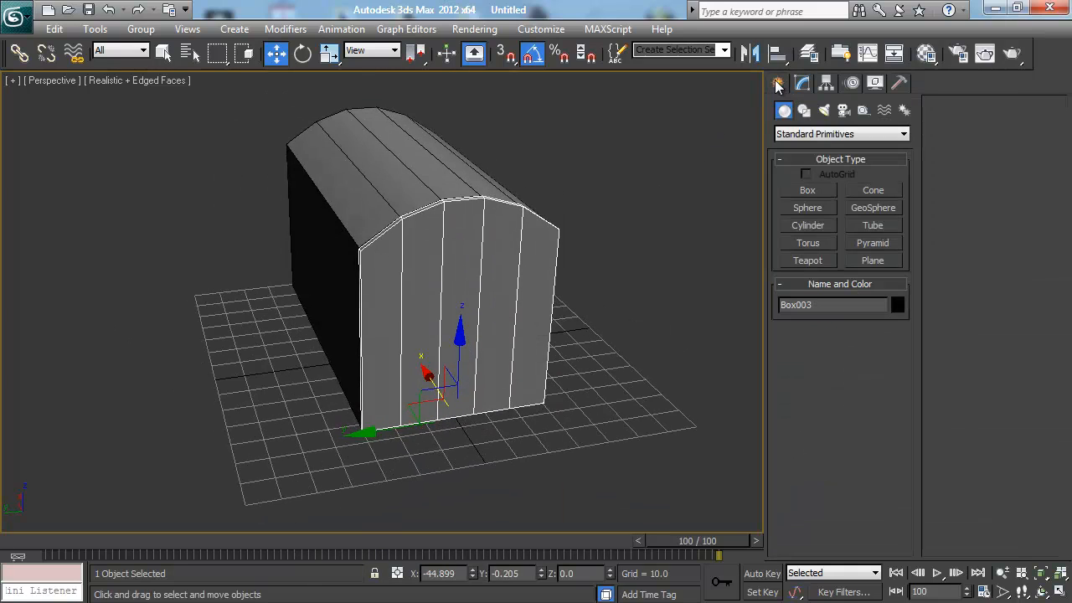
pyautogui.click(811, 192)
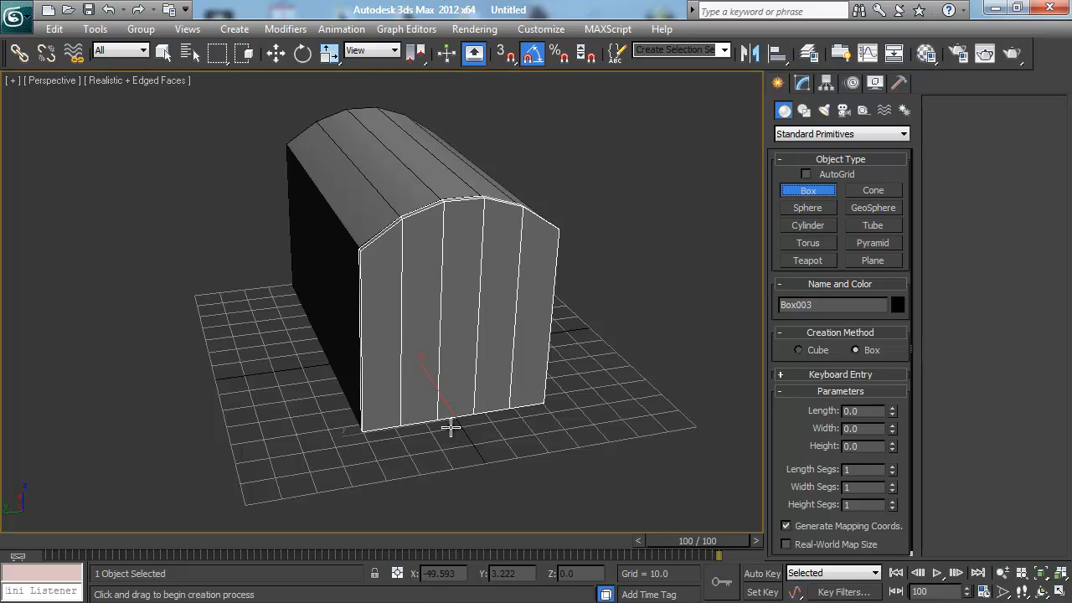
pyautogui.moveTo(451, 428); pyautogui.dragTo(480, 441)
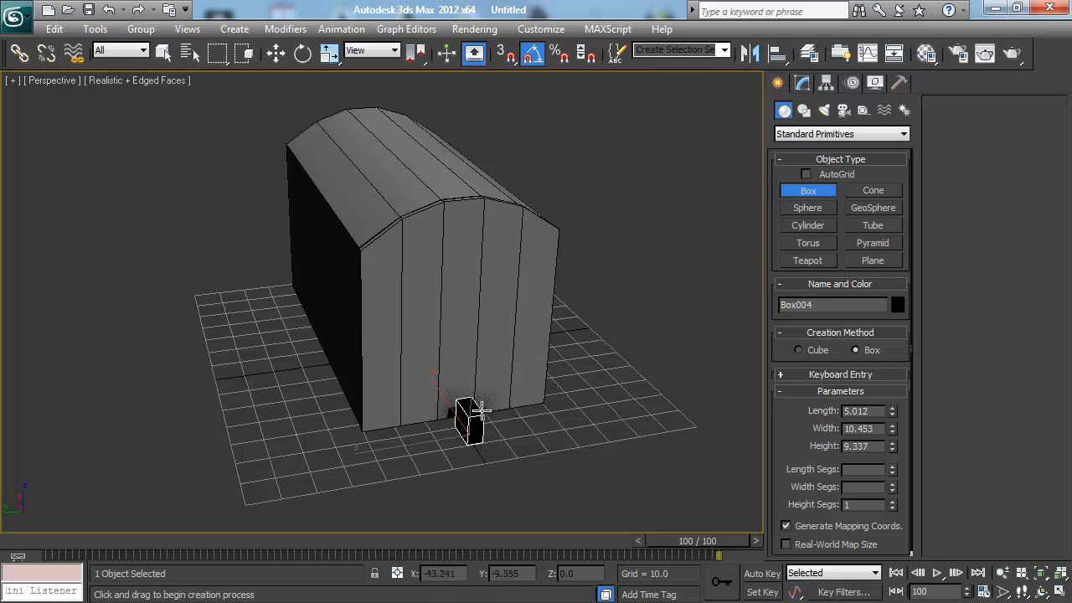
pyautogui.click(484, 408)
pyautogui.press('w')
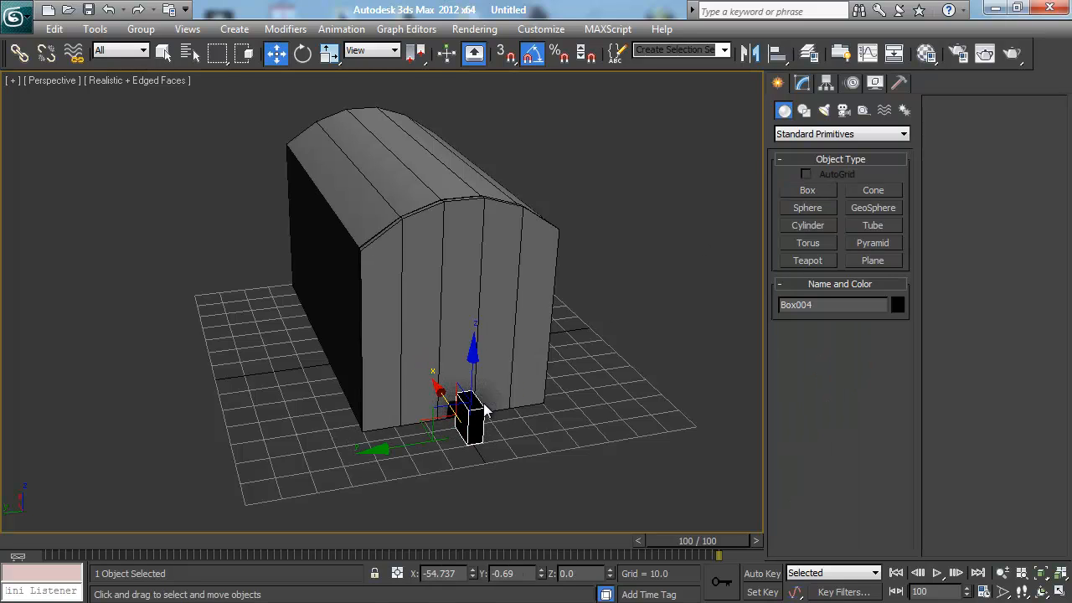
# Step: Assign the 01 - Default material to the small box and close the Material Editor
pyautogui.click(929, 59)
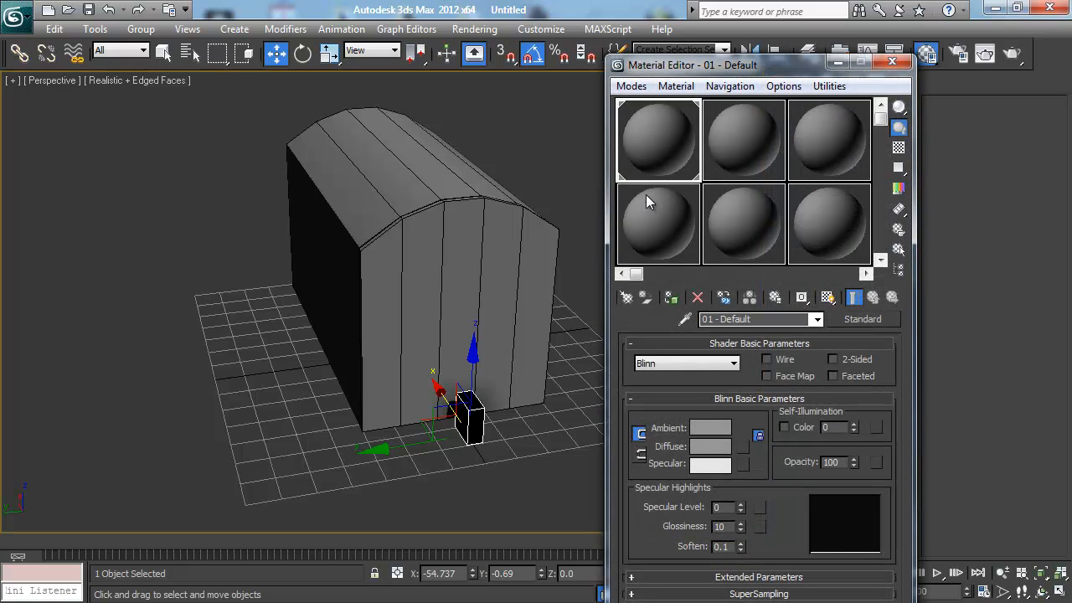
pyautogui.click(671, 299)
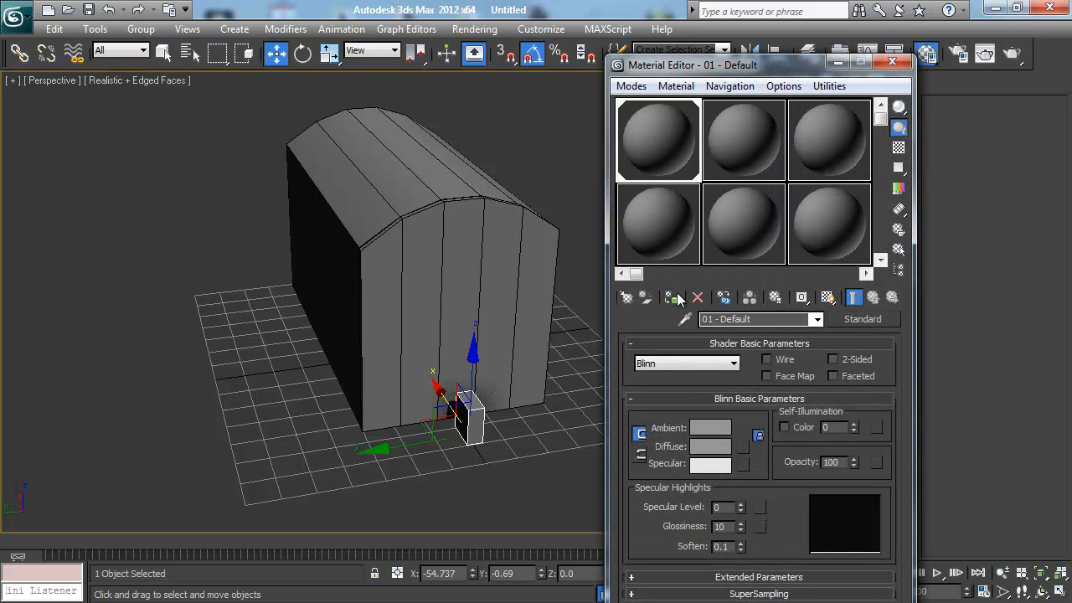
pyautogui.click(892, 61)
# Step: Raise the small box to about Z 59.1 near the front panel's peak and move it along X to about -56.5, just outside the panel
pyautogui.keyDown('alt'); pyautogui.moveTo(406, 323); pyautogui.dragTo(466, 313, button='middle'); pyautogui.keyUp('alt')
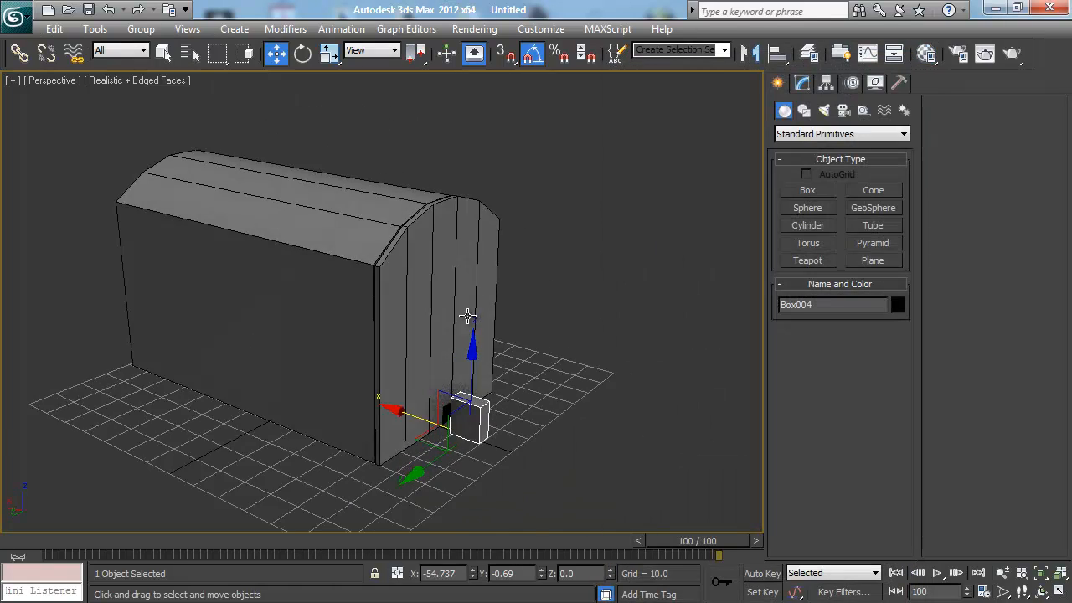
pyautogui.scroll(5, 480, 314)
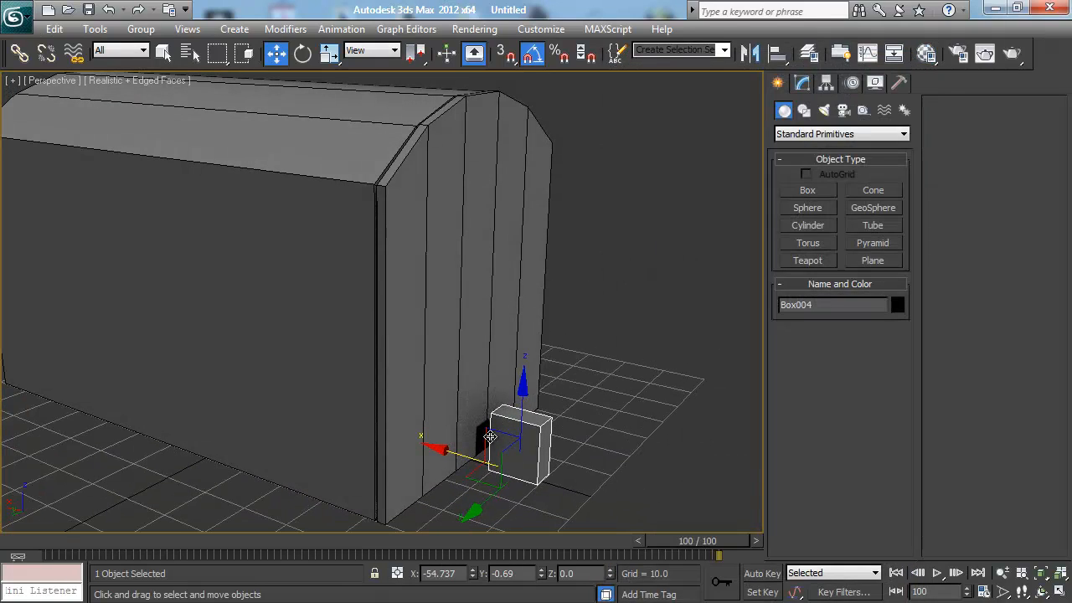
pyautogui.moveTo(490, 427); pyautogui.dragTo(472, 127)
pyautogui.keyDown('alt'); pyautogui.moveTo(472, 127); pyautogui.dragTo(429, 234, button='middle'); pyautogui.keyUp('alt')
pyautogui.moveTo(425, 238); pyautogui.dragTo(421, 240)
pyautogui.keyDown('alt'); pyautogui.moveTo(358, 296); pyautogui.dragTo(434, 277, button='middle'); pyautogui.keyUp('alt')
pyautogui.moveTo(435, 277); pyautogui.dragTo(499, 290)
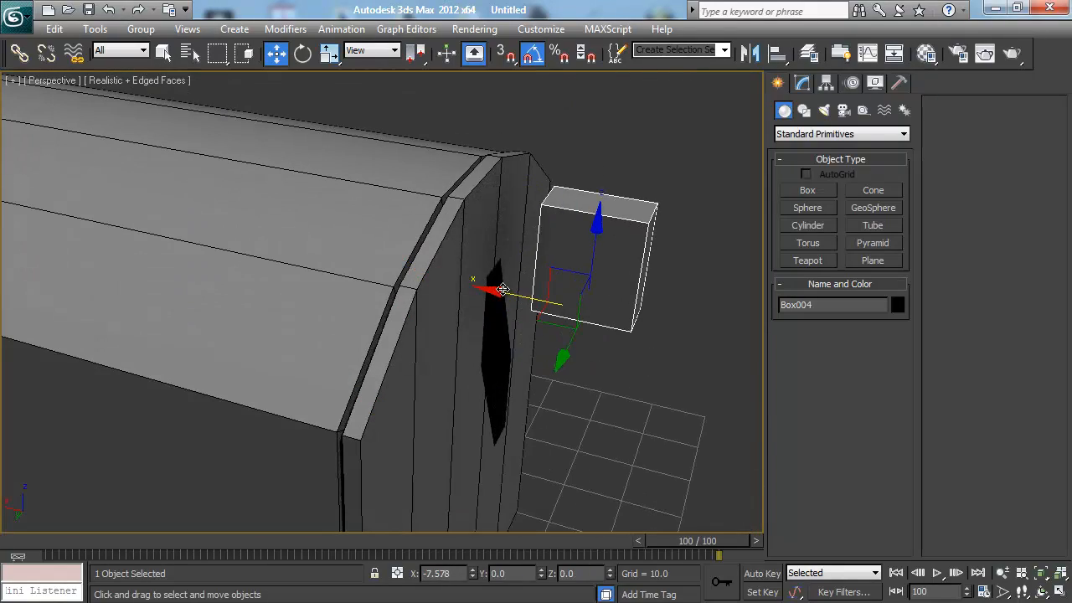
# Step: Convert the small box to Editable Poly and select its polygon facing the front panel
pyautogui.keyDown('alt'); pyautogui.moveTo(425, 268); pyautogui.dragTo(546, 247, button='middle'); pyautogui.keyUp('alt')
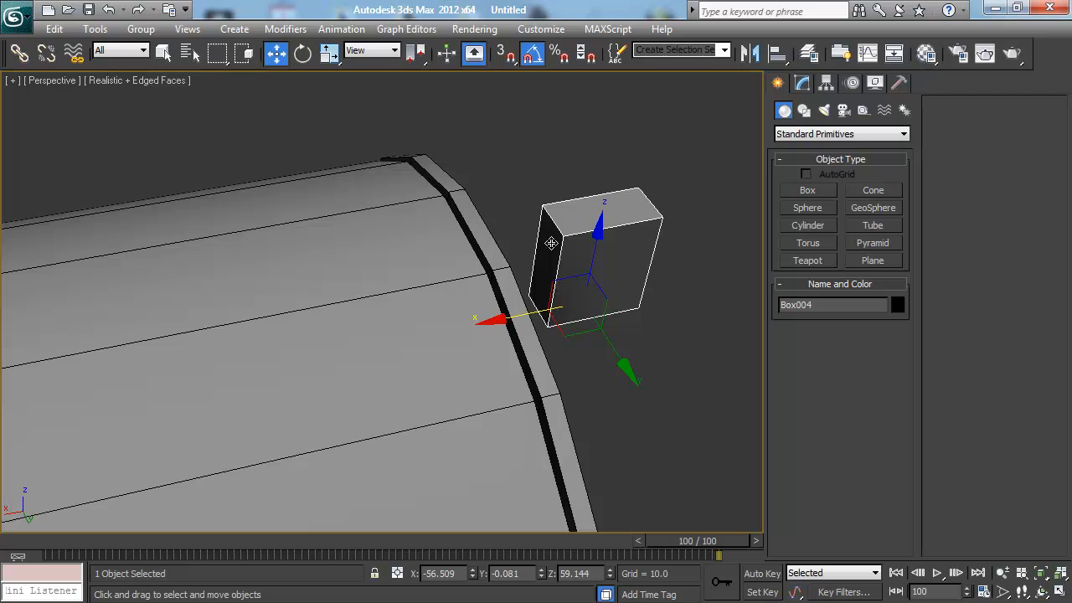
pyautogui.rightClick(557, 235)
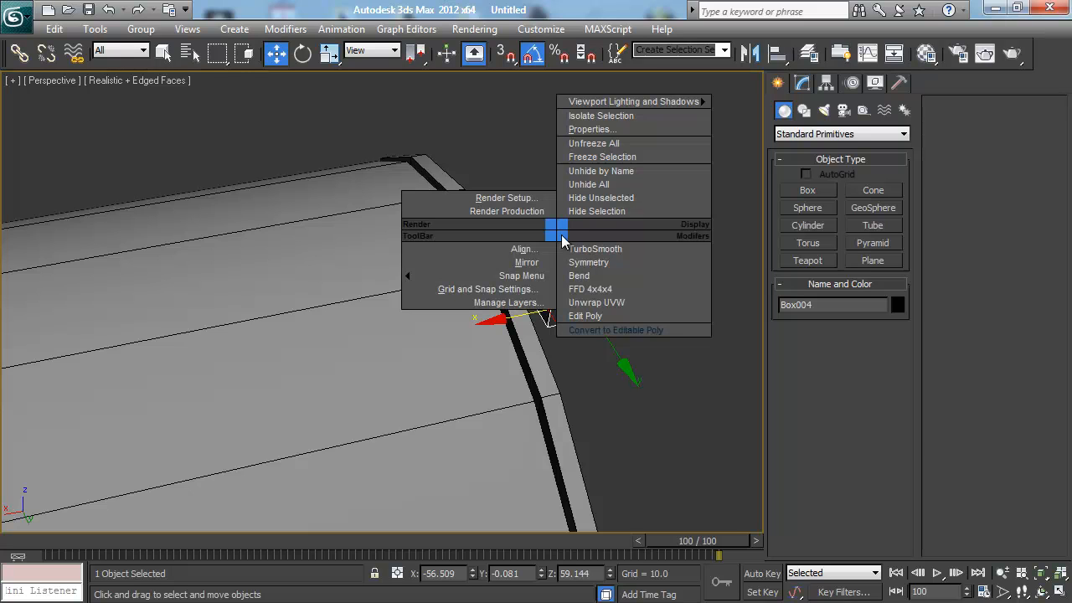
pyautogui.click(609, 330)
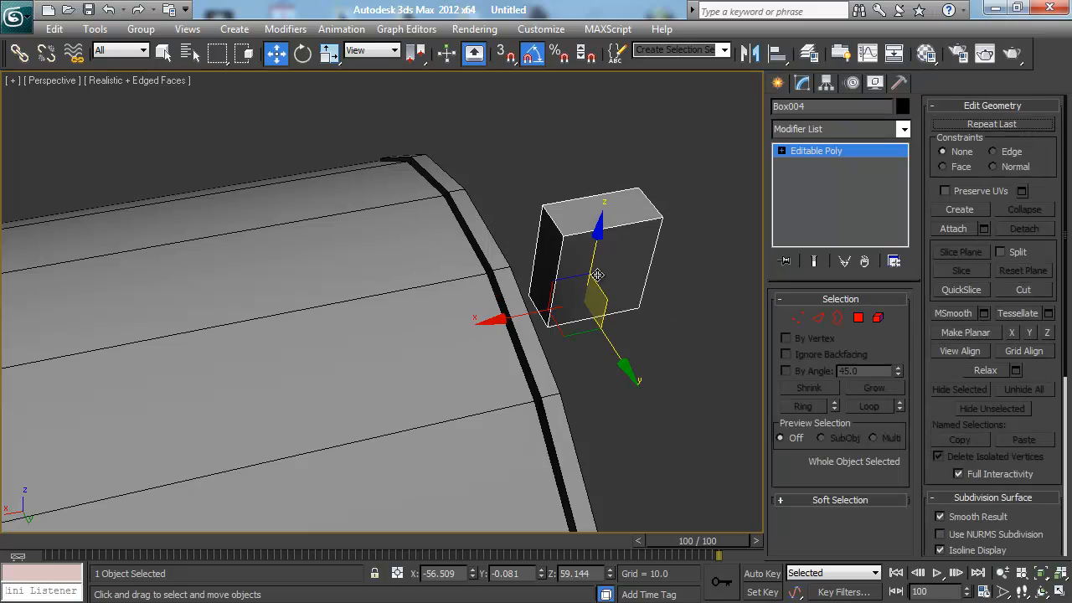
pyautogui.press('4')
pyautogui.click(548, 250)
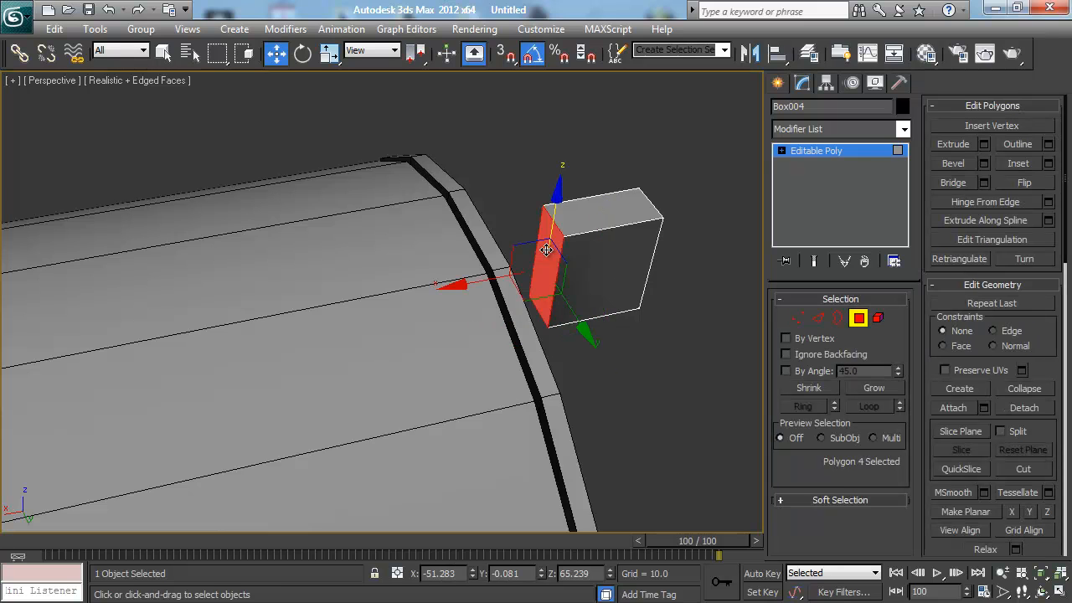
# Step: Move the selected polygon along X to about -43.6 so it reaches into the front panel, checking the depth in wireframe
pyautogui.keyDown('alt'); pyautogui.moveTo(609, 288); pyautogui.dragTo(566, 286, button='middle'); pyautogui.keyUp('alt')
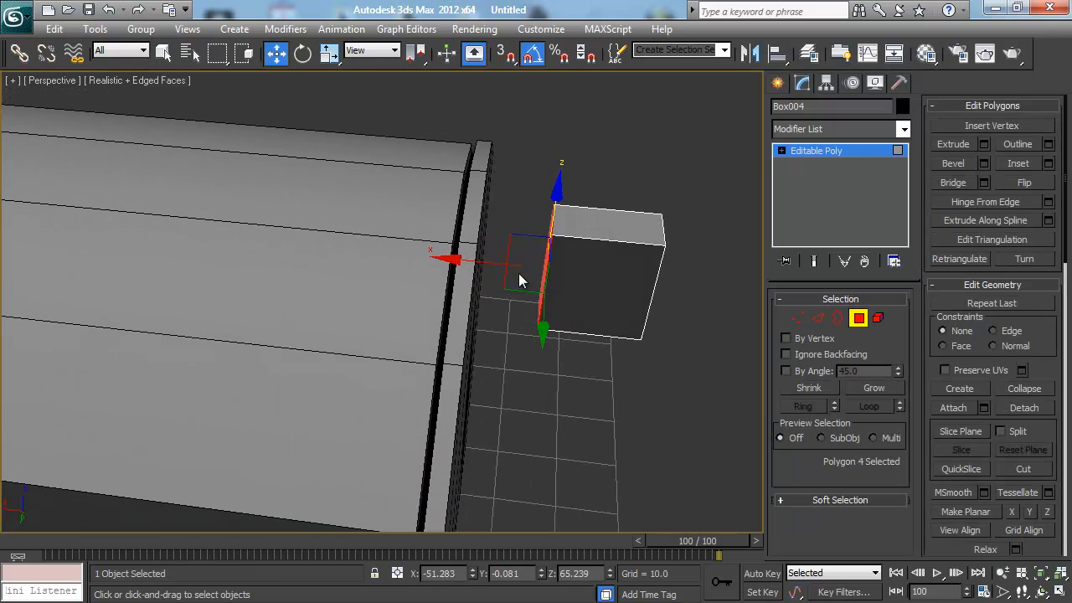
pyautogui.moveTo(480, 262); pyautogui.dragTo(411, 257)
pyautogui.keyDown('alt'); pyautogui.moveTo(455, 351); pyautogui.dragTo(142, 353, button='middle'); pyautogui.keyUp('alt')
pyautogui.press('F3')
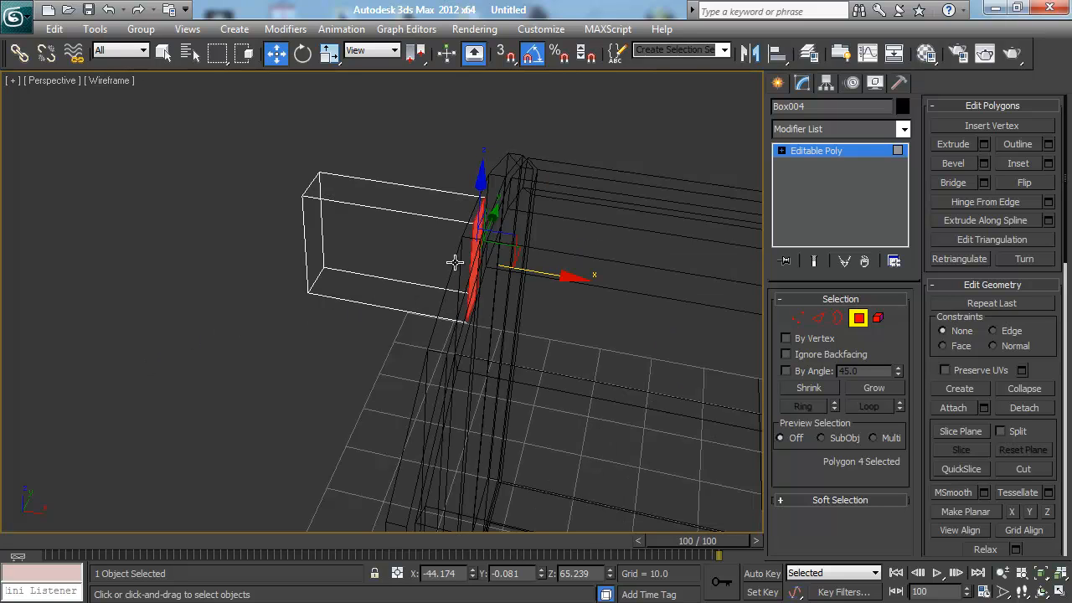
pyautogui.press('F3')
pyautogui.keyDown('alt'); pyautogui.moveTo(449, 258); pyautogui.dragTo(593, 271, button='middle'); pyautogui.keyUp('alt')
pyautogui.moveTo(412, 236); pyautogui.dragTo(412, 234)
pyautogui.keyDown('alt'); pyautogui.moveTo(406, 233); pyautogui.dragTo(522, 282, button='middle'); pyautogui.keyUp('alt')
pyautogui.press('F3')
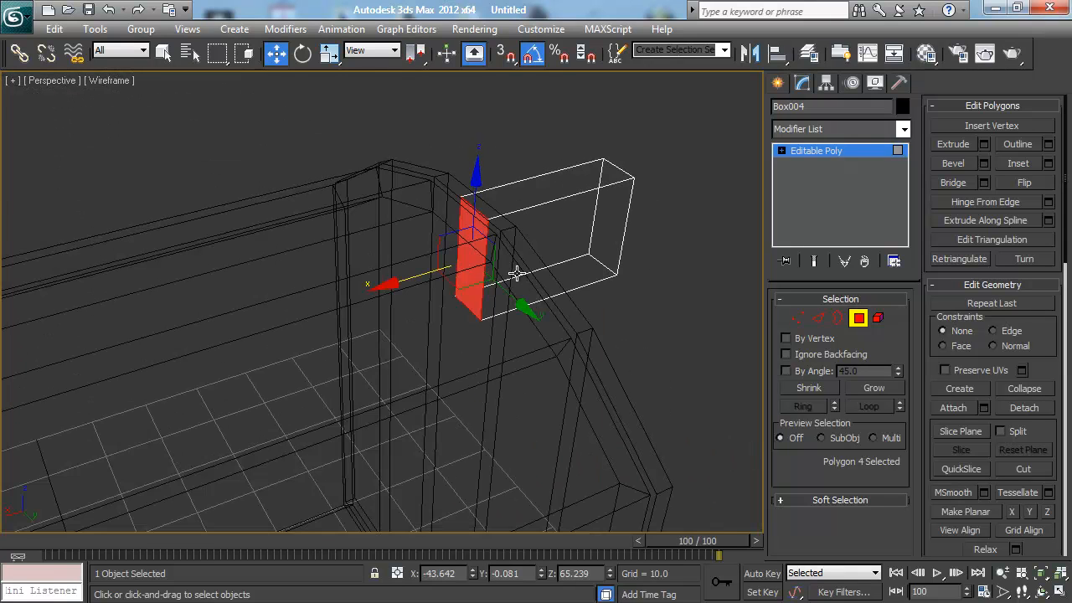
pyautogui.click(515, 272)
pyautogui.press('F3')
pyautogui.keyDown('alt'); pyautogui.moveTo(521, 270); pyautogui.dragTo(455, 201, button='middle'); pyautogui.keyUp('alt')
# Step: Select the four panel-side vertices of the small box and reposition them along X to about -43.4
pyautogui.press('1')
pyautogui.moveTo(465, 299); pyautogui.dragTo(486, 322)
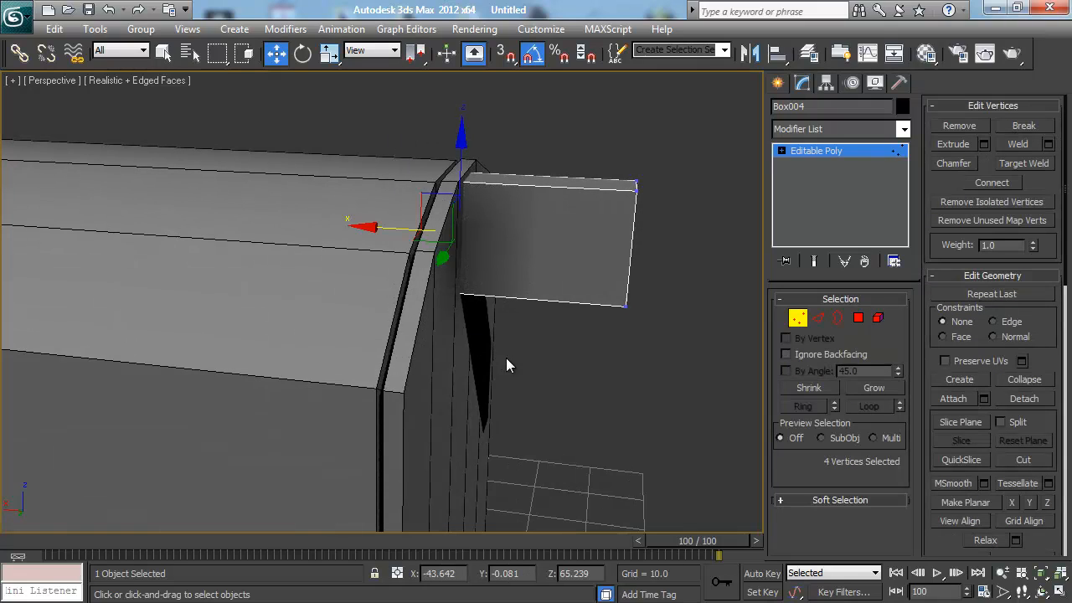
pyautogui.keyDown('alt'); pyautogui.moveTo(506, 357); pyautogui.dragTo(475, 263, button='middle'); pyautogui.keyUp('alt')
pyautogui.moveTo(379, 232); pyautogui.dragTo(417, 232)
pyautogui.keyDown('alt'); pyautogui.moveTo(418, 231); pyautogui.dragTo(474, 220, button='middle'); pyautogui.keyUp('alt')
pyautogui.click(529, 234)
pyautogui.moveTo(477, 137); pyautogui.dragTo(504, 239)
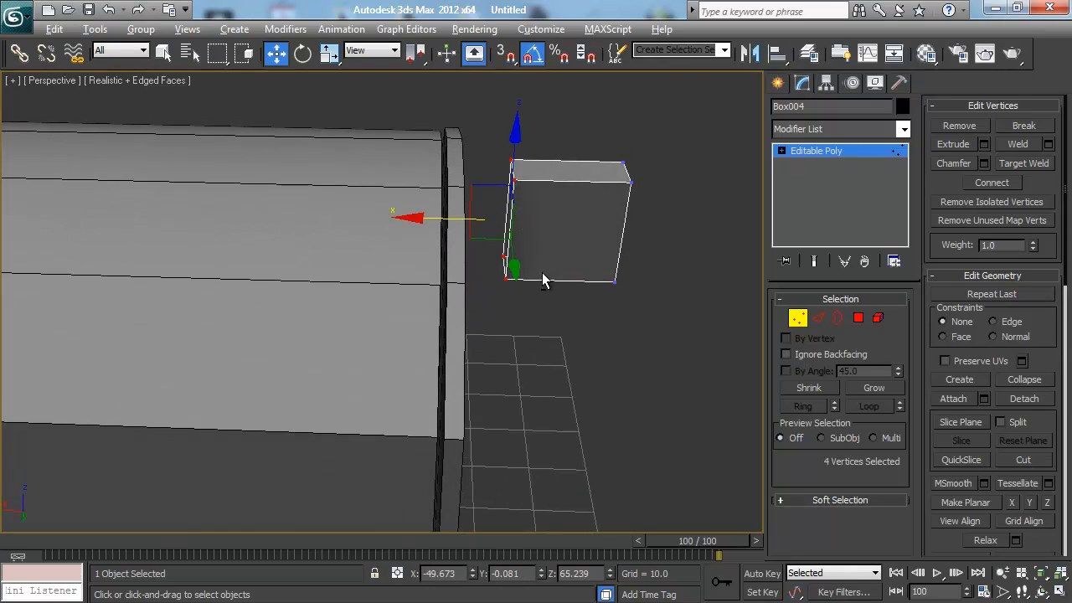
pyautogui.keyDown('alt'); pyautogui.moveTo(504, 240); pyautogui.dragTo(448, 211, button='middle'); pyautogui.keyUp('alt')
pyautogui.moveTo(448, 210); pyautogui.dragTo(384, 190)
pyautogui.keyDown('alt'); pyautogui.moveTo(383, 190); pyautogui.dragTo(492, 160, button='middle'); pyautogui.keyUp('alt')
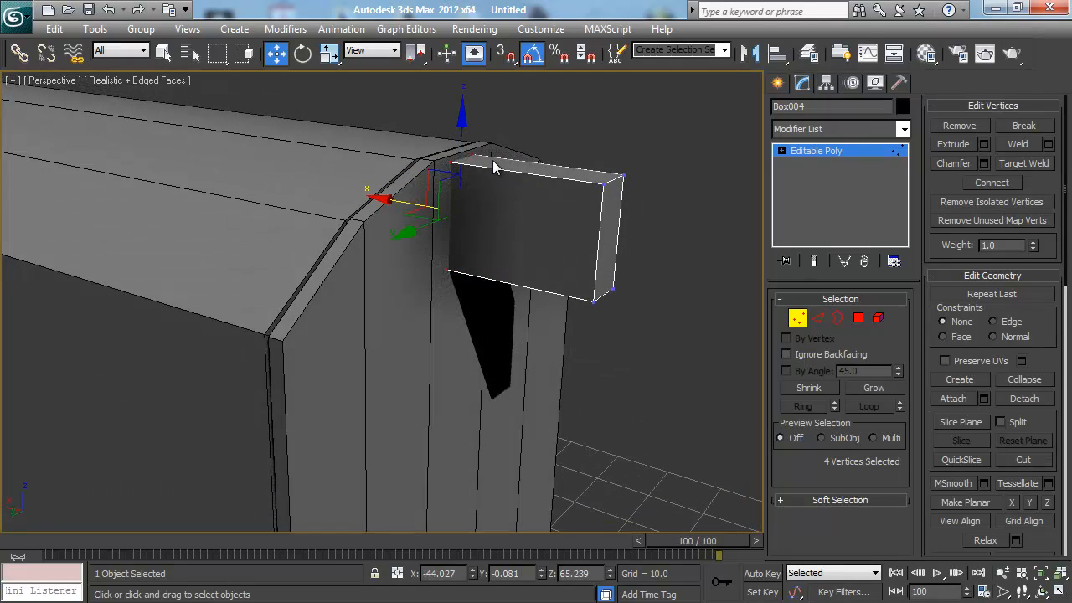
pyautogui.moveTo(391, 201); pyautogui.dragTo(386, 199)
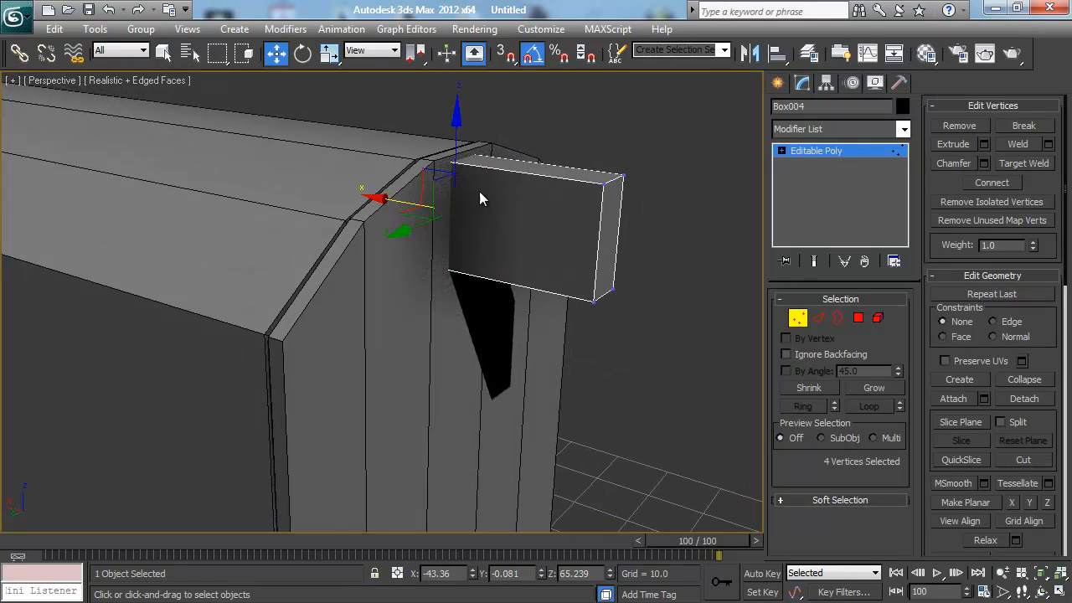
pyautogui.keyDown('alt'); pyautogui.moveTo(479, 191); pyautogui.dragTo(555, 173, button='middle'); pyautogui.keyUp('alt')
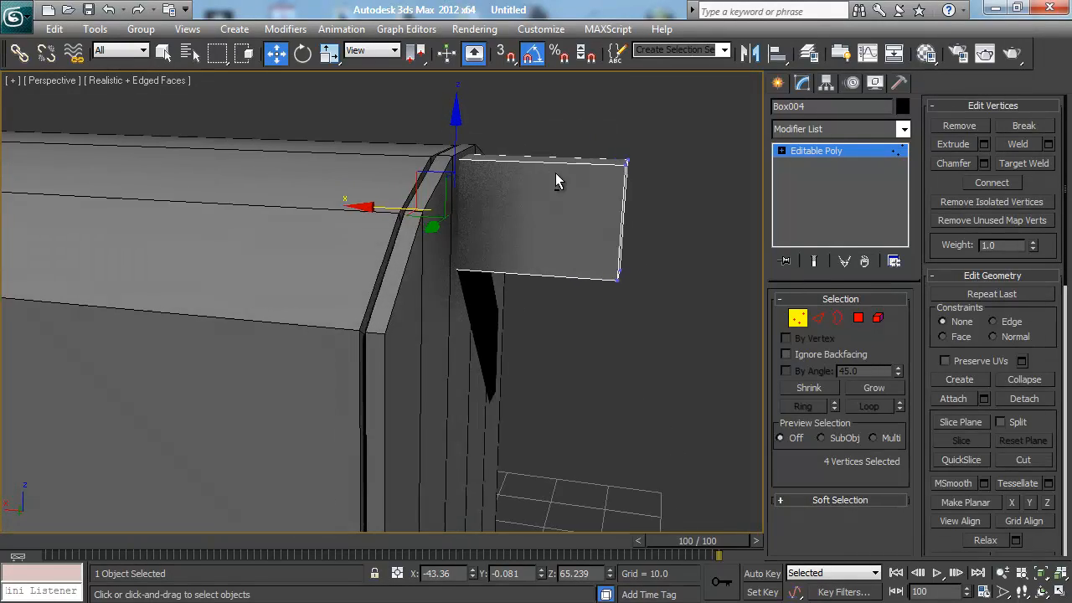
# Step: Select the four vertices at the small box's outer end and move them along X to about -49.3 to shorten it
pyautogui.moveTo(598, 122); pyautogui.dragTo(684, 386)
pyautogui.keyDown('alt'); pyautogui.moveTo(602, 261); pyautogui.dragTo(572, 276, button='middle'); pyautogui.keyUp('alt')
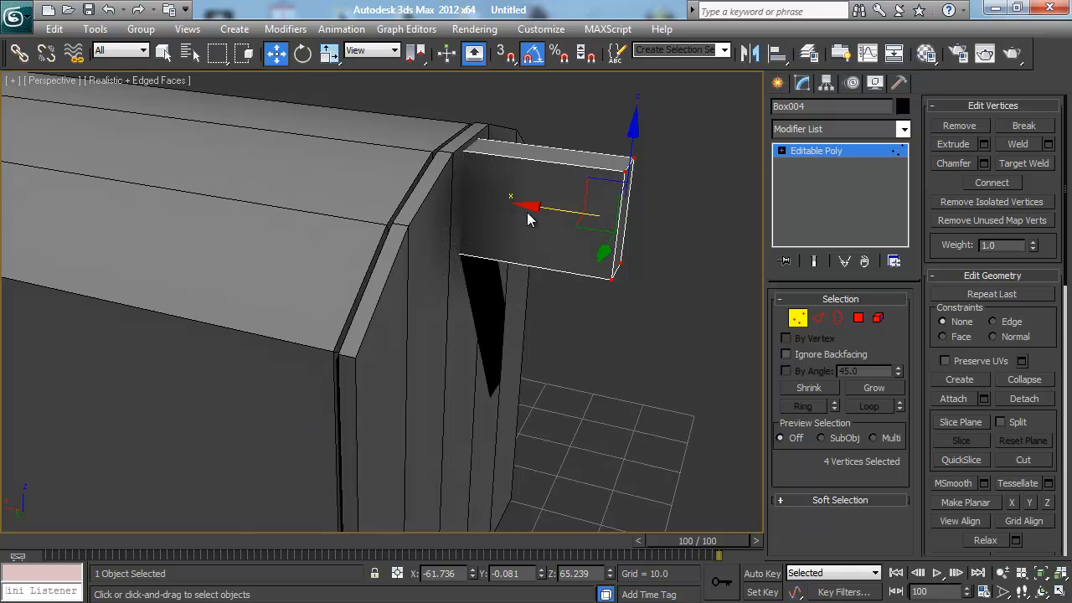
pyautogui.moveTo(541, 184); pyautogui.dragTo(543, 174, button='middle')
pyautogui.scroll(1, 540, 184)
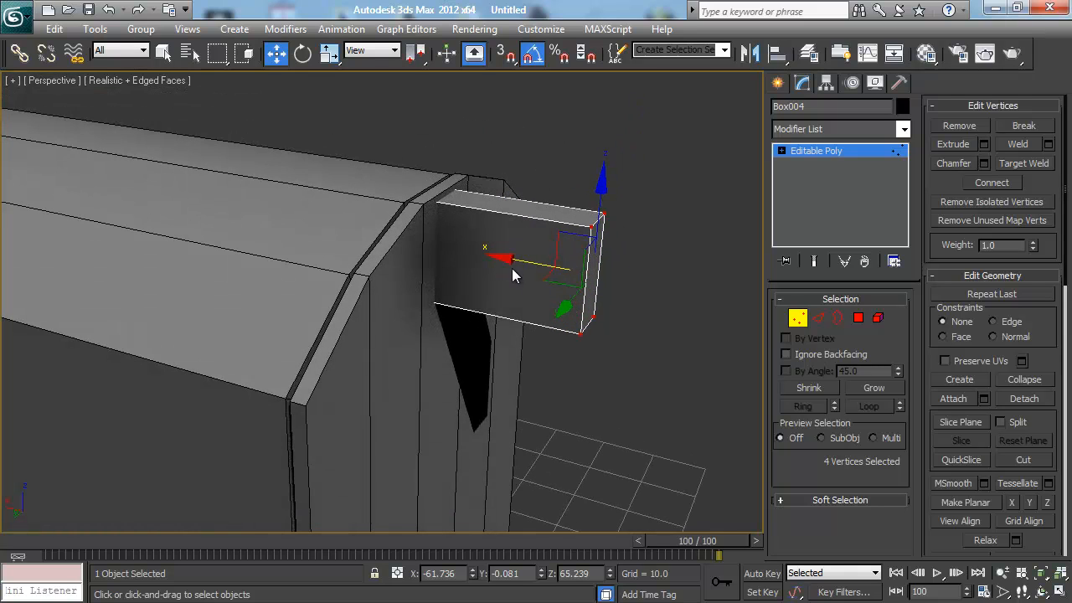
pyautogui.moveTo(525, 260); pyautogui.dragTo(427, 240)
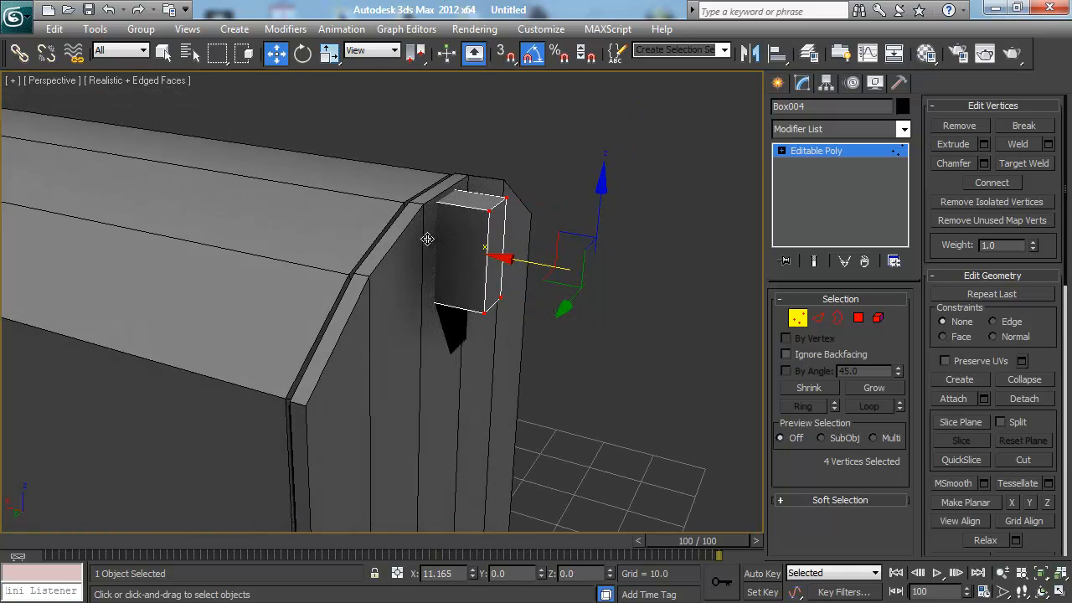
# Step: Select the small box's four bottom vertices and raise them along Z to about 68.8 to make it thinner
pyautogui.keyDown('alt'); pyautogui.moveTo(428, 239); pyautogui.dragTo(450, 243, button='middle'); pyautogui.keyUp('alt')
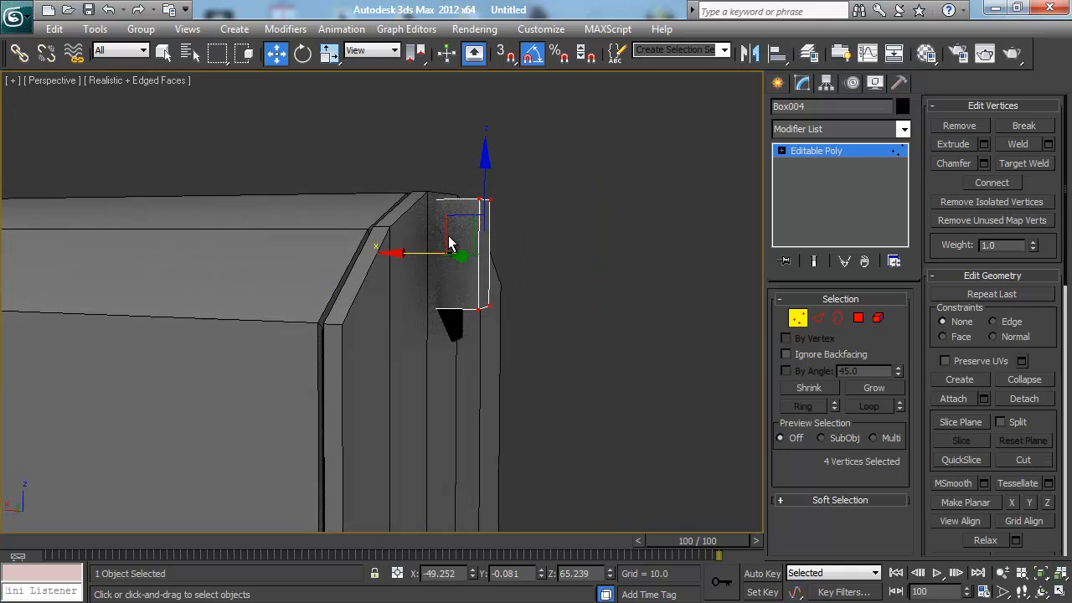
pyautogui.moveTo(258, 266); pyautogui.dragTo(258, 266)
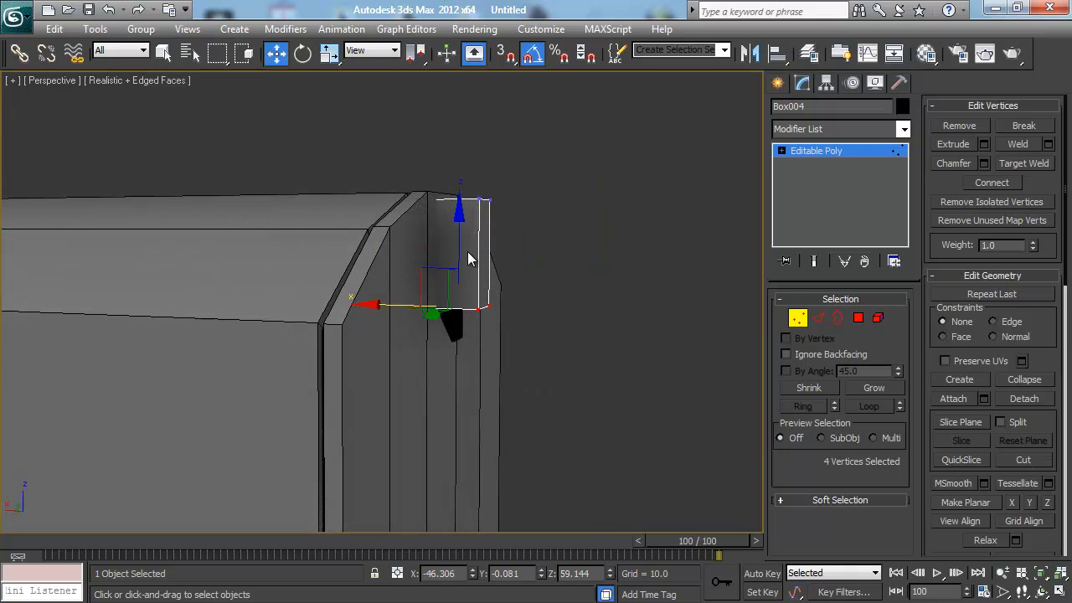
pyautogui.moveTo(460, 245); pyautogui.dragTo(466, 162)
pyautogui.keyDown('alt'); pyautogui.moveTo(466, 163); pyautogui.dragTo(511, 259, button='middle'); pyautogui.keyUp('alt')
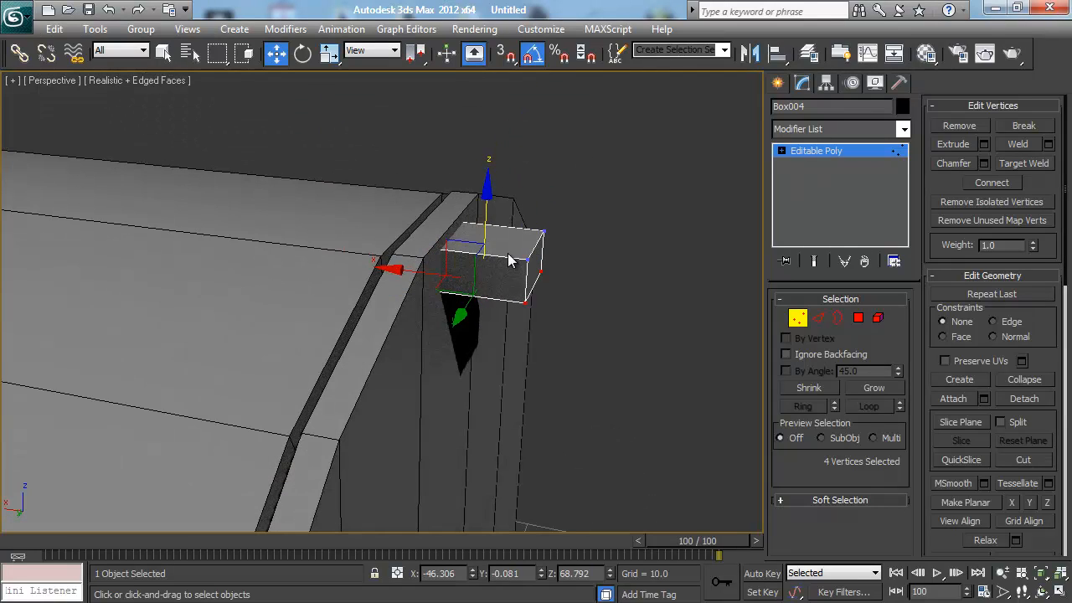
# Step: Connect the ring of four lengthwise edges with a new edge loop and move it along X to about -48.3, near the outer end
pyautogui.press('2')
pyautogui.click(510, 257)
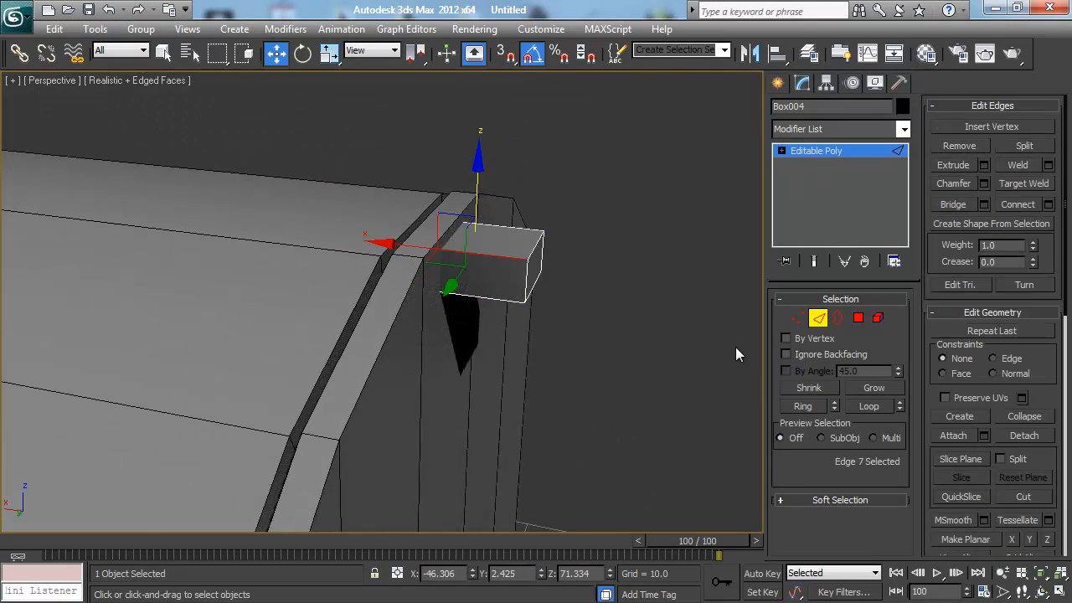
pyautogui.click(804, 406)
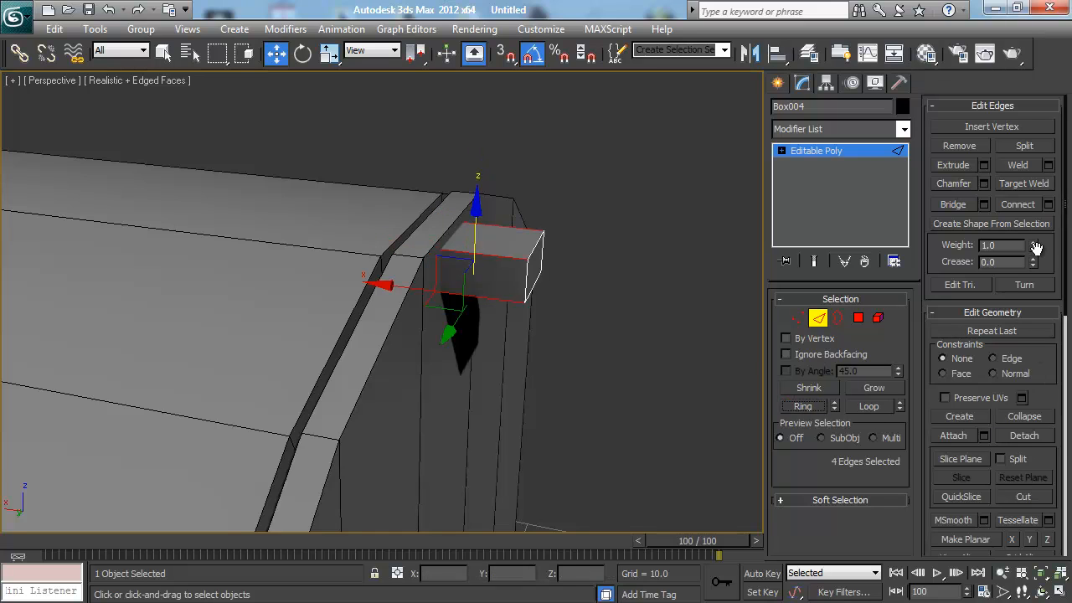
pyautogui.click(1022, 205)
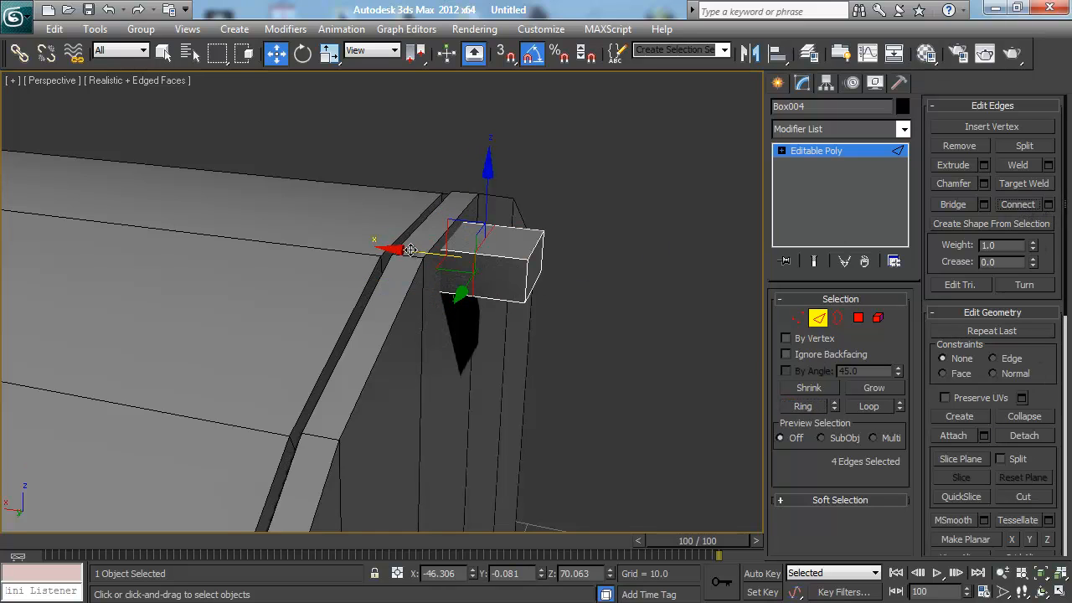
pyautogui.moveTo(410, 250); pyautogui.dragTo(421, 253)
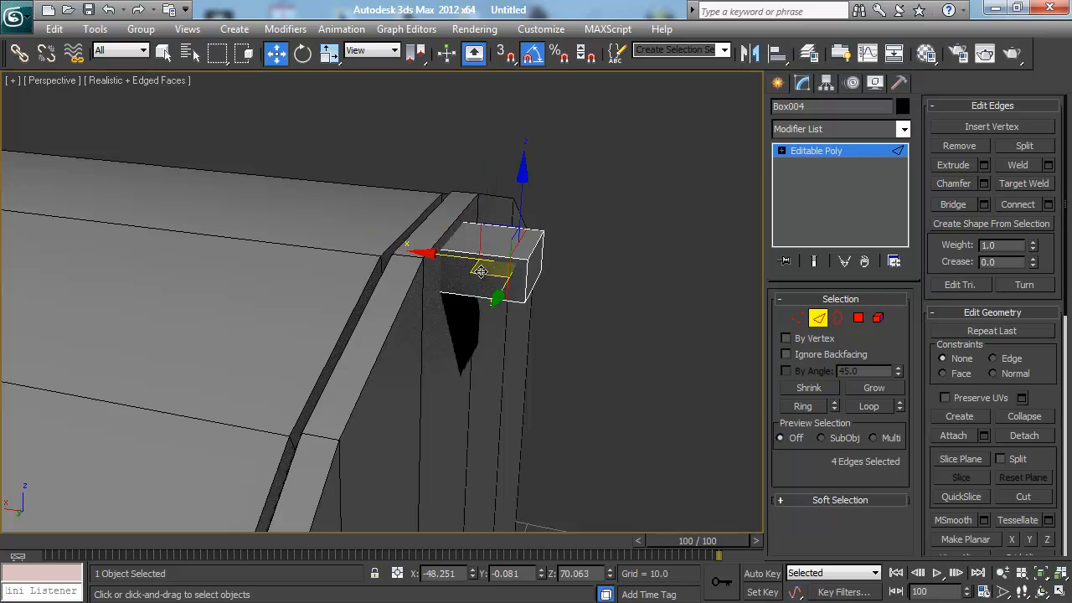
# Step: Extrude the narrow bottom polygon at the small box's outer end by 4.526 and clear the polygon selection
pyautogui.keyDown('alt'); pyautogui.moveTo(469, 259); pyautogui.dragTo(662, 270, button='middle'); pyautogui.keyUp('alt')
pyautogui.press('4')
pyautogui.click(536, 280)
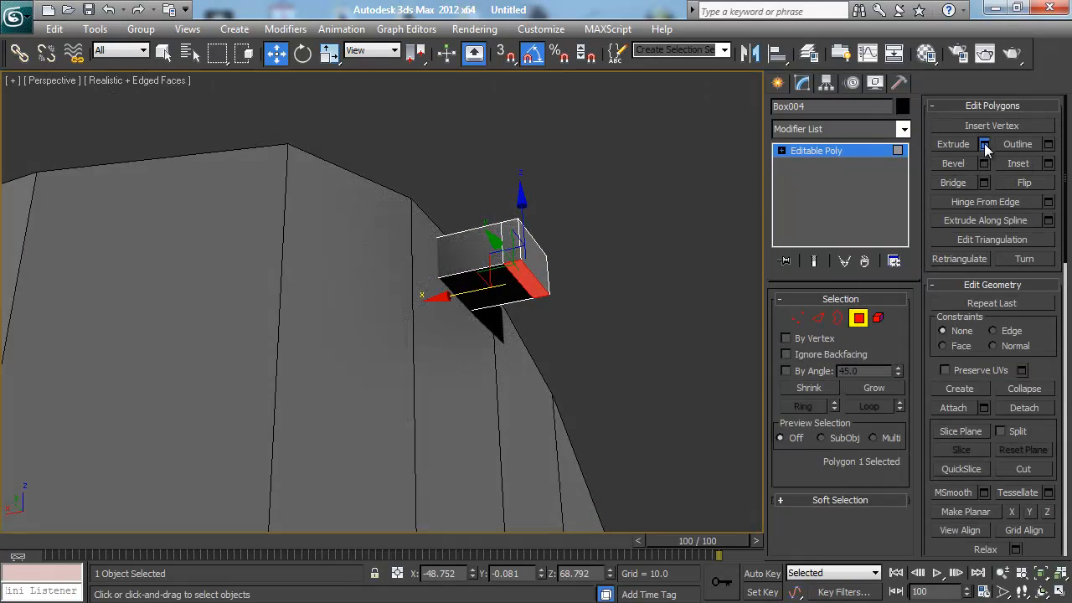
pyautogui.click(984, 144)
pyautogui.moveTo(394, 335); pyautogui.dragTo(371, 335)
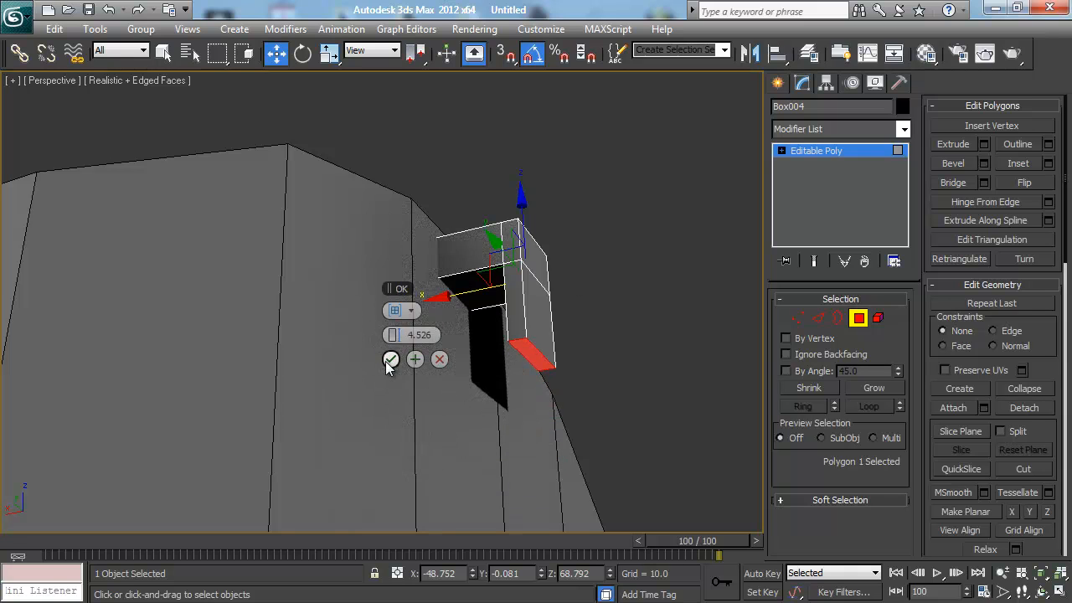
pyautogui.click(390, 359)
pyautogui.keyDown('alt'); pyautogui.moveTo(536, 335); pyautogui.dragTo(660, 167, button='middle'); pyautogui.keyUp('alt')
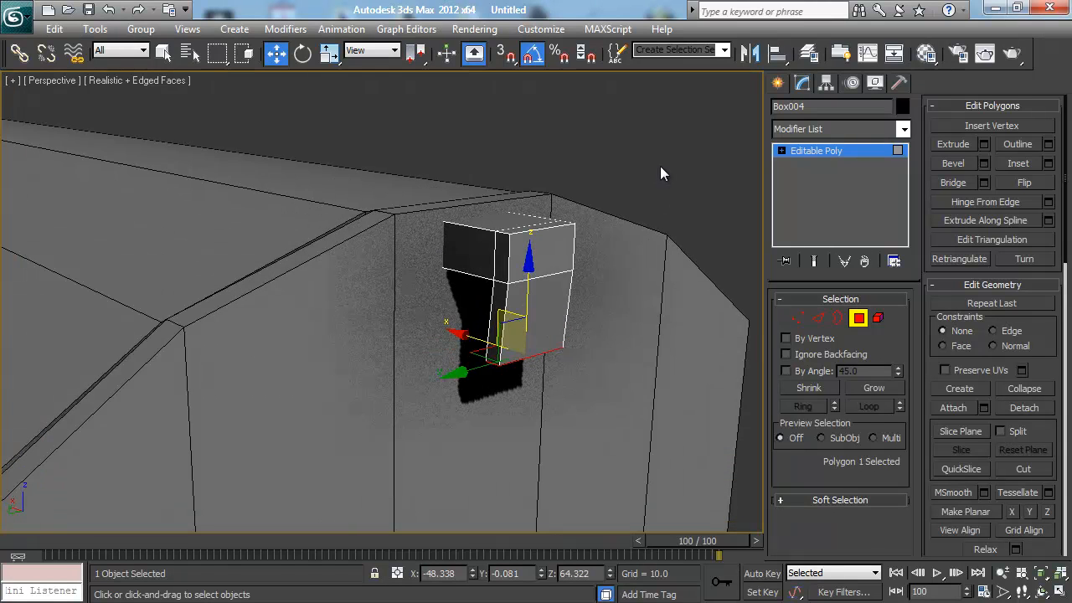
pyautogui.click(660, 167)
# Step: Leave polygon editing, deselect the small box and hide the edged faces to inspect the whole model
pyautogui.keyDown('alt'); pyautogui.moveTo(521, 220); pyautogui.dragTo(584, 213, button='middle'); pyautogui.keyUp('alt')
pyautogui.scroll(-7, 552, 239)
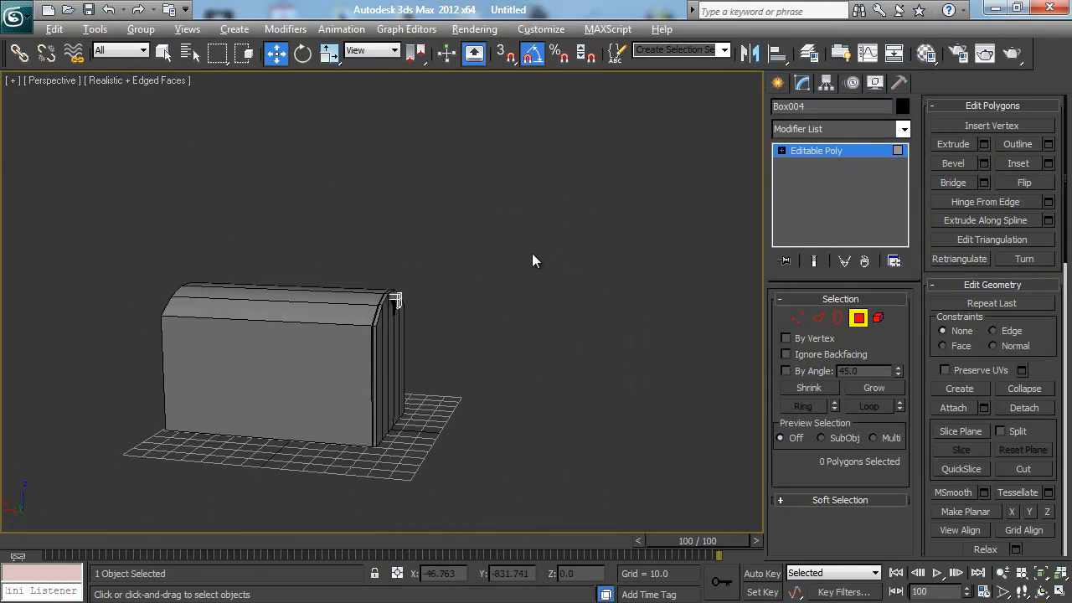
pyautogui.scroll(3, 494, 257)
pyautogui.keyDown('alt'); pyautogui.moveTo(534, 255); pyautogui.dragTo(524, 177, button='middle'); pyautogui.keyUp('alt')
pyautogui.hotkey('ctrl', 'b')
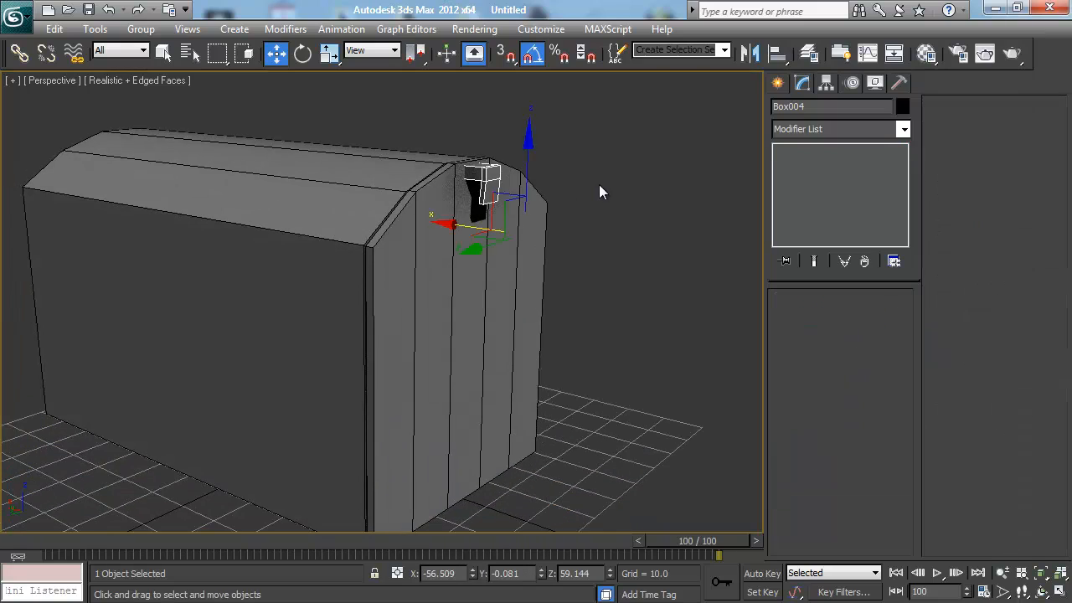
pyautogui.click(598, 188)
pyautogui.scroll(-3, 516, 223)
pyautogui.press('F4')
# Step: Move the hook's four lowest vertices down and inward to about X -48.1, Z 59.8, and show edged faces again
pyautogui.keyDown('alt'); pyautogui.moveTo(513, 223); pyautogui.dragTo(555, 265, button='middle'); pyautogui.keyUp('alt')
pyautogui.scroll(3, 513, 222)
pyautogui.click(543, 221)
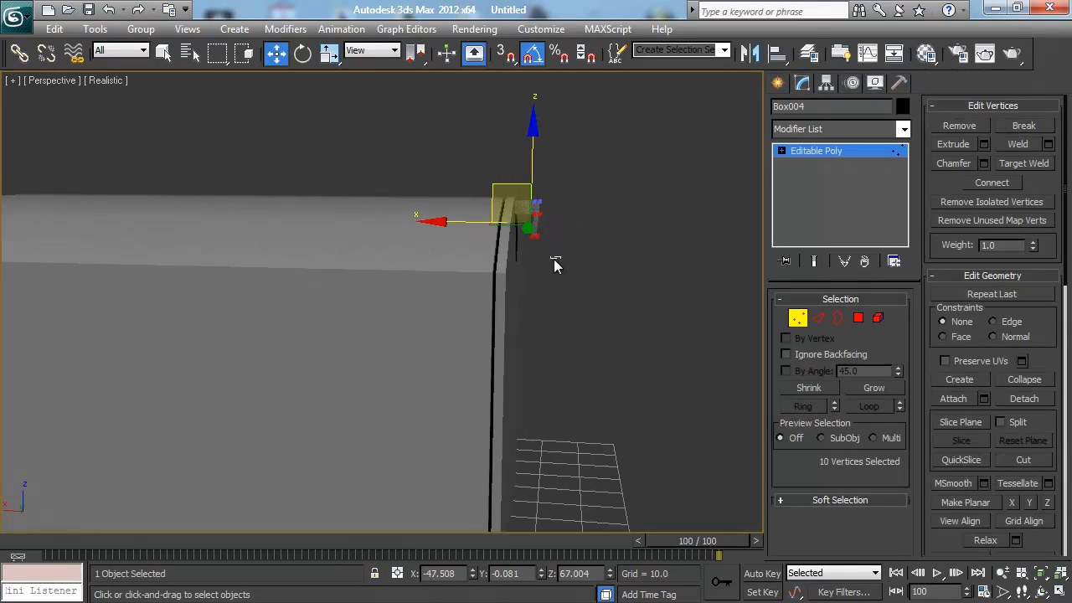
pyautogui.moveTo(521, 226); pyautogui.dragTo(521, 225)
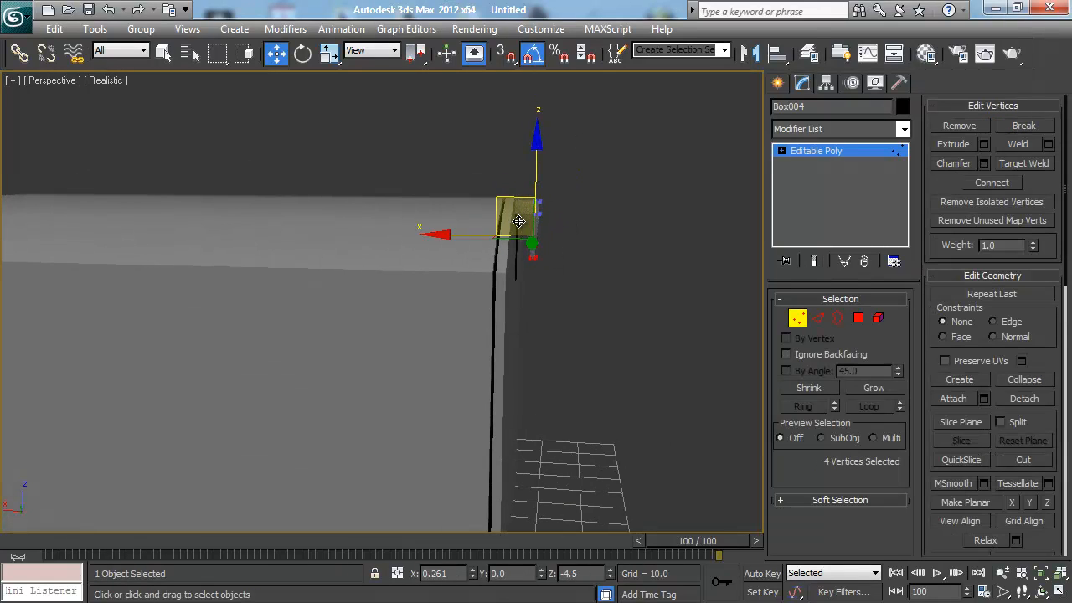
pyautogui.keyDown('alt'); pyautogui.moveTo(565, 220); pyautogui.dragTo(525, 274, button='middle'); pyautogui.keyUp('alt')
pyautogui.press('F4')
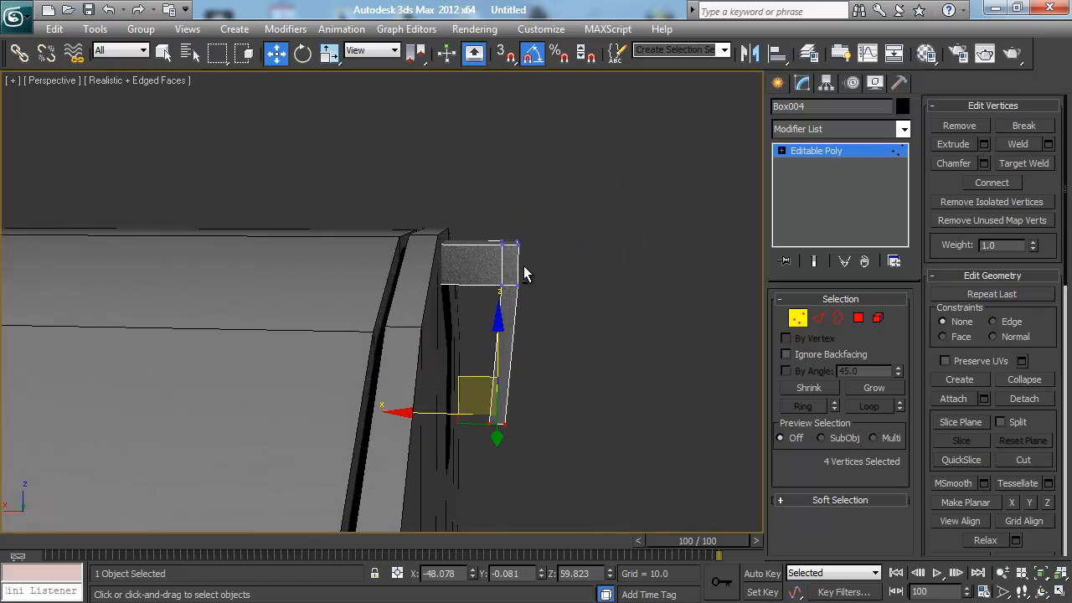
# Step: Raise the two top vertices at the handle's bend to about Z 71.6 to peak its upper edge
pyautogui.scroll(6, 524, 274)
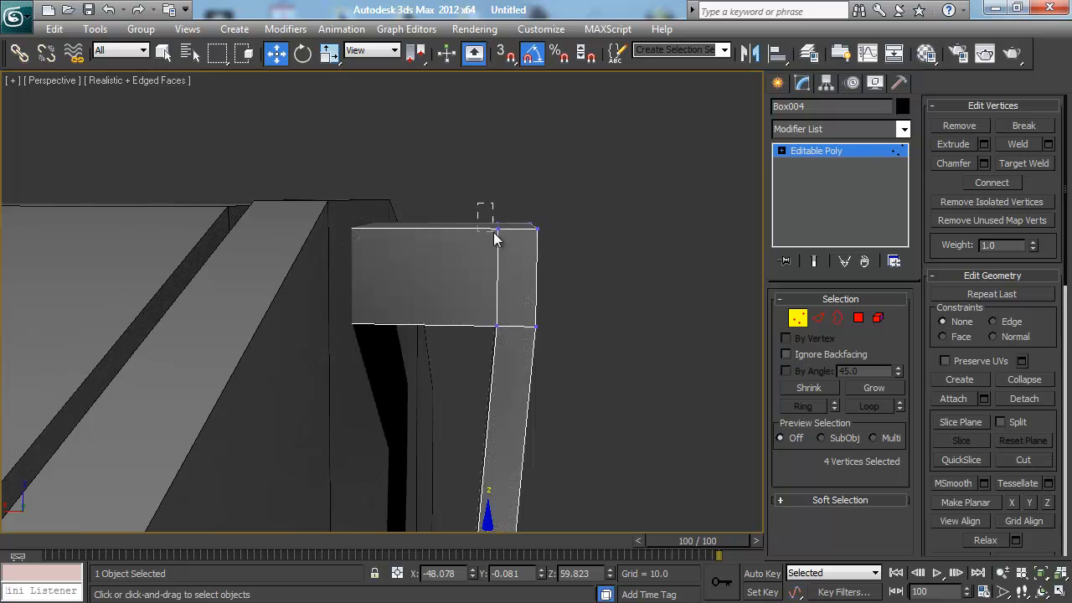
pyautogui.moveTo(494, 238); pyautogui.dragTo(496, 237)
pyautogui.moveTo(502, 165); pyautogui.dragTo(503, 156)
pyautogui.scroll(-3, 523, 235)
pyautogui.keyDown('alt'); pyautogui.moveTo(523, 235); pyautogui.dragTo(508, 213, button='middle'); pyautogui.keyUp('alt')
pyautogui.scroll(3, 512, 240)
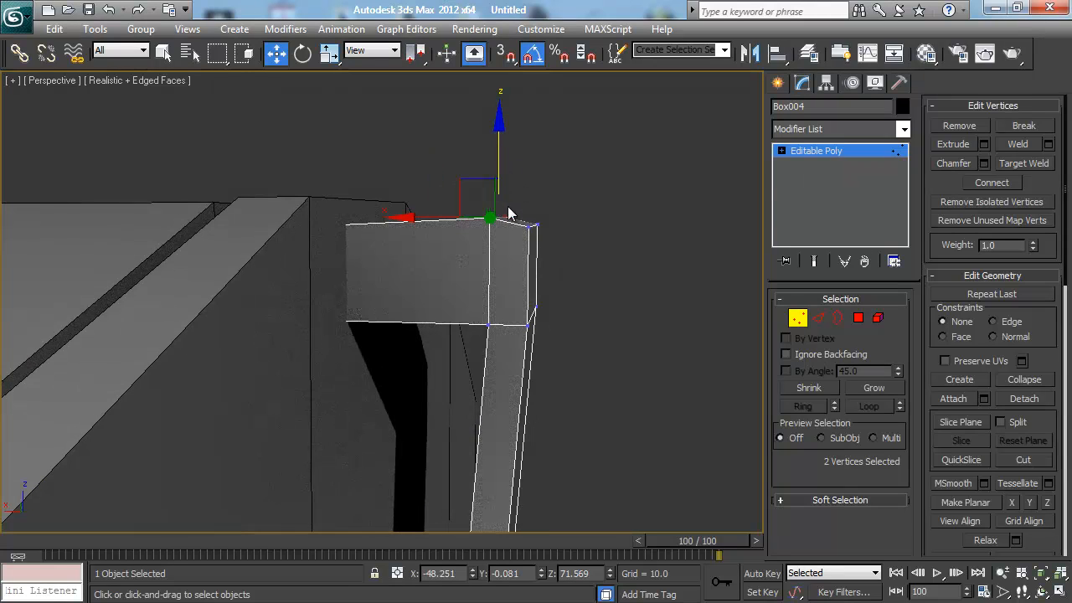
# Step: Adjust the two underside vertices at the handle's inner bend to about Z 68.8 and clear the vertex selection
pyautogui.moveTo(523, 335); pyautogui.dragTo(487, 203, button='middle')
pyautogui.moveTo(500, 209)
pyautogui.keyDown('alt'); pyautogui.mouseDown(button='middle')
pyautogui.moveTo(520, 248)
pyautogui.moveTo(508, 204)
pyautogui.mouseUp(button='middle'); pyautogui.keyUp('alt')
pyautogui.moveTo(465, 218); pyautogui.dragTo(465, 218)
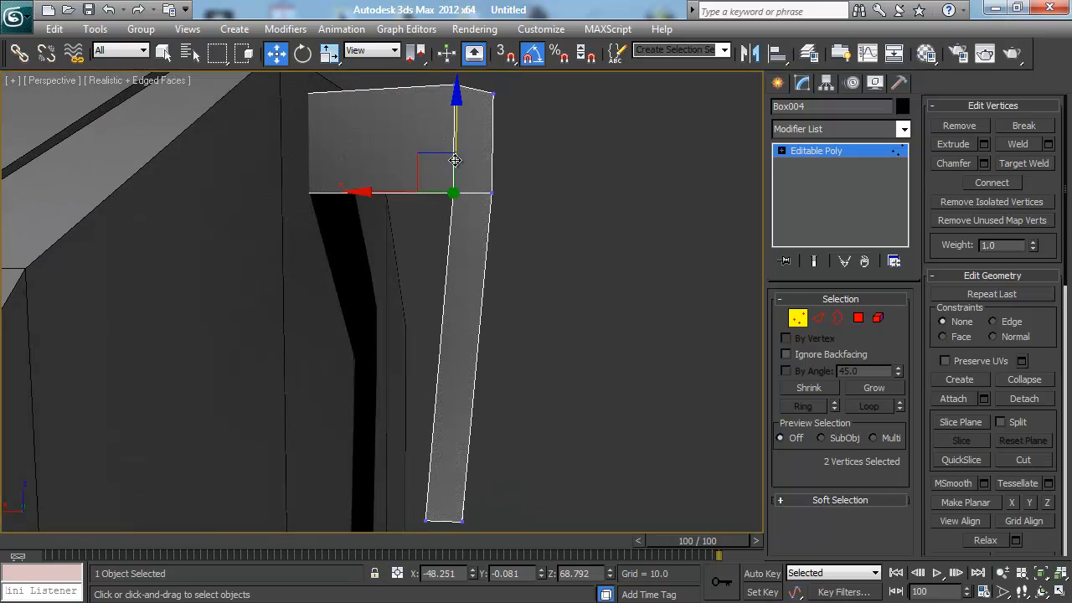
pyautogui.moveTo(434, 167); pyautogui.dragTo(479, 158)
pyautogui.click(539, 186)
# Step: Scale the handle's four lowest vertices along Y to 86% so the hook tapers downward
pyautogui.keyDown('alt'); pyautogui.moveTo(510, 208); pyautogui.dragTo(437, 232, button='middle'); pyautogui.keyUp('alt')
pyautogui.scroll(-4, 470, 228)
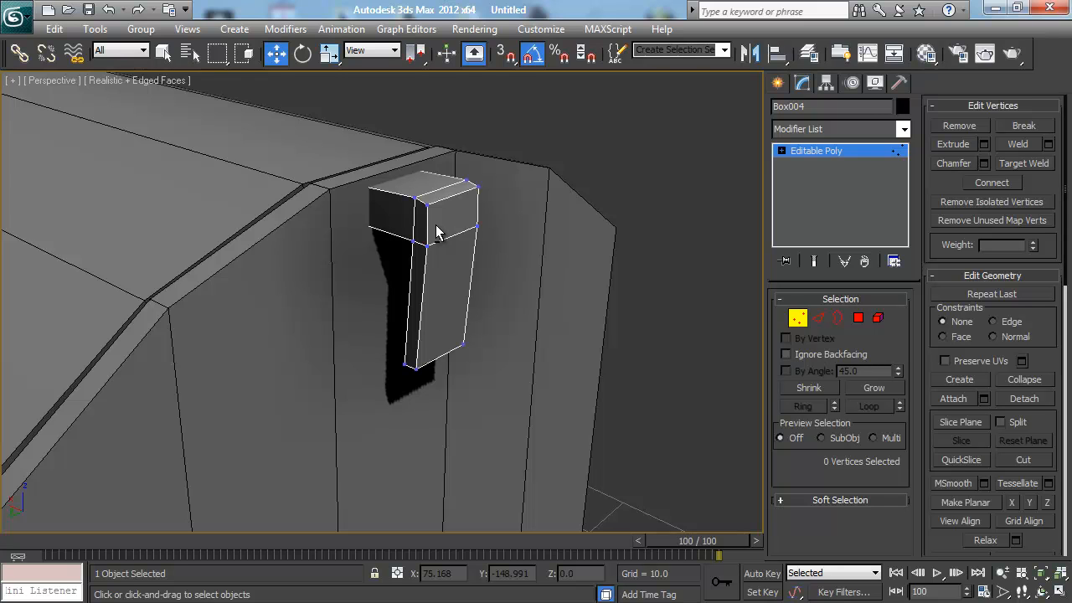
pyautogui.keyDown('alt'); pyautogui.moveTo(437, 233); pyautogui.dragTo(364, 210, button='middle'); pyautogui.keyUp('alt')
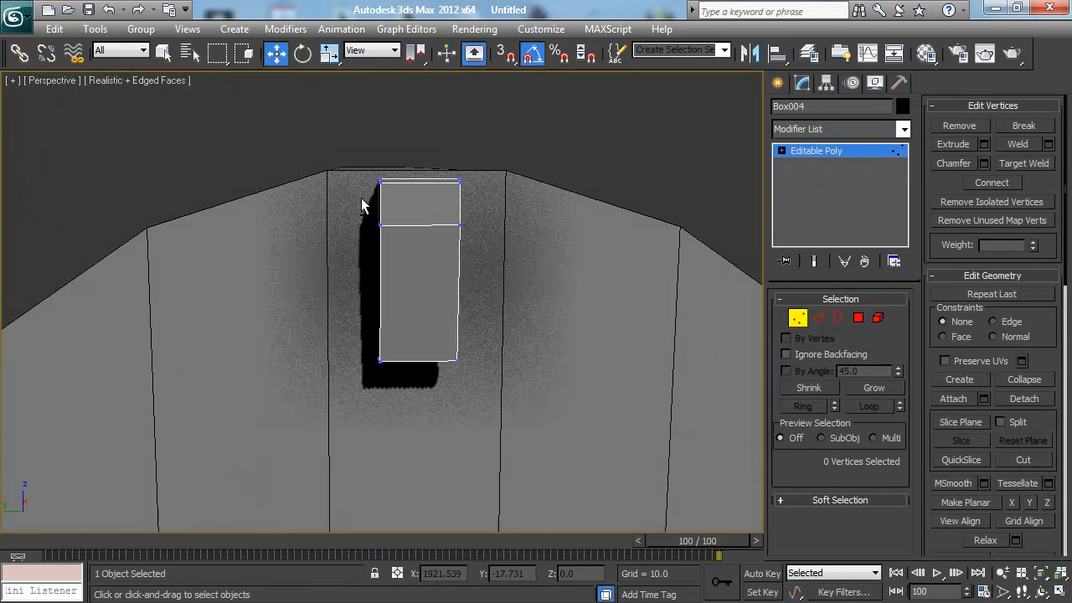
pyautogui.moveTo(516, 410); pyautogui.dragTo(517, 411)
pyautogui.press('e')
pyautogui.press('r')
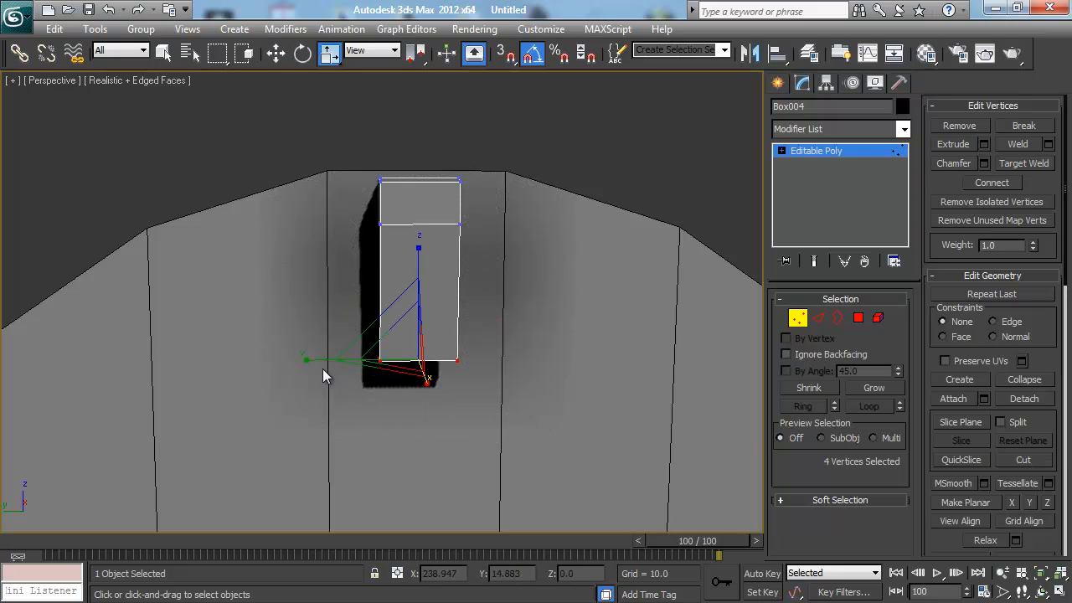
pyautogui.moveTo(307, 360); pyautogui.dragTo(317, 363)
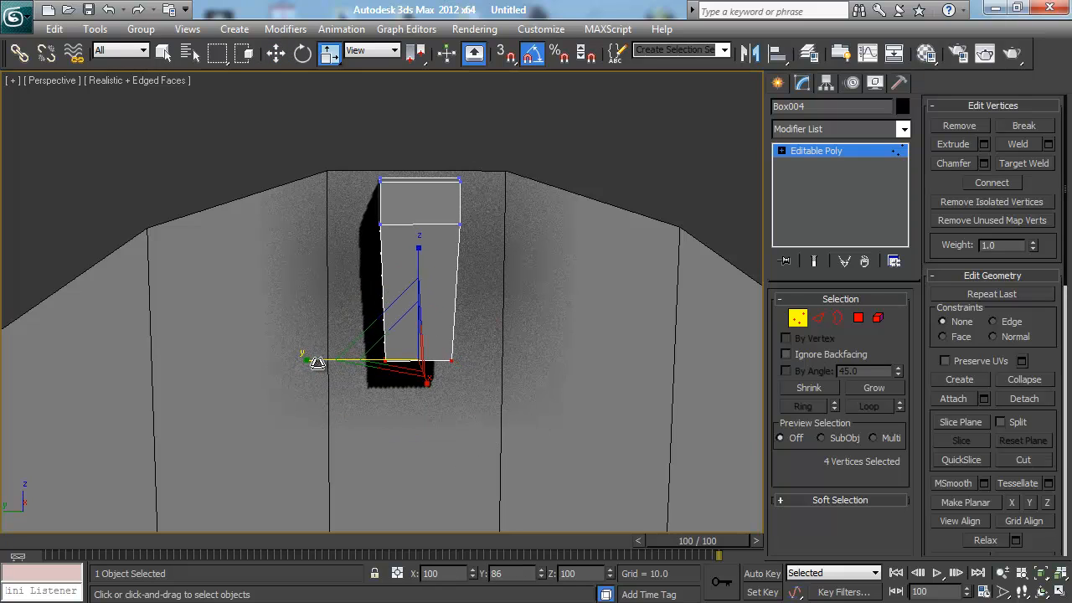
pyautogui.keyDown('alt'); pyautogui.moveTo(367, 220); pyautogui.dragTo(402, 235, button='middle'); pyautogui.keyUp('alt')
# Step: Leave vertex editing, deselect the handle and hide the edged faces to check the tapered hook on the front panel
pyautogui.press('1')
pyautogui.click(551, 115)
pyautogui.scroll(-10, 545, 171)
pyautogui.press('F4')
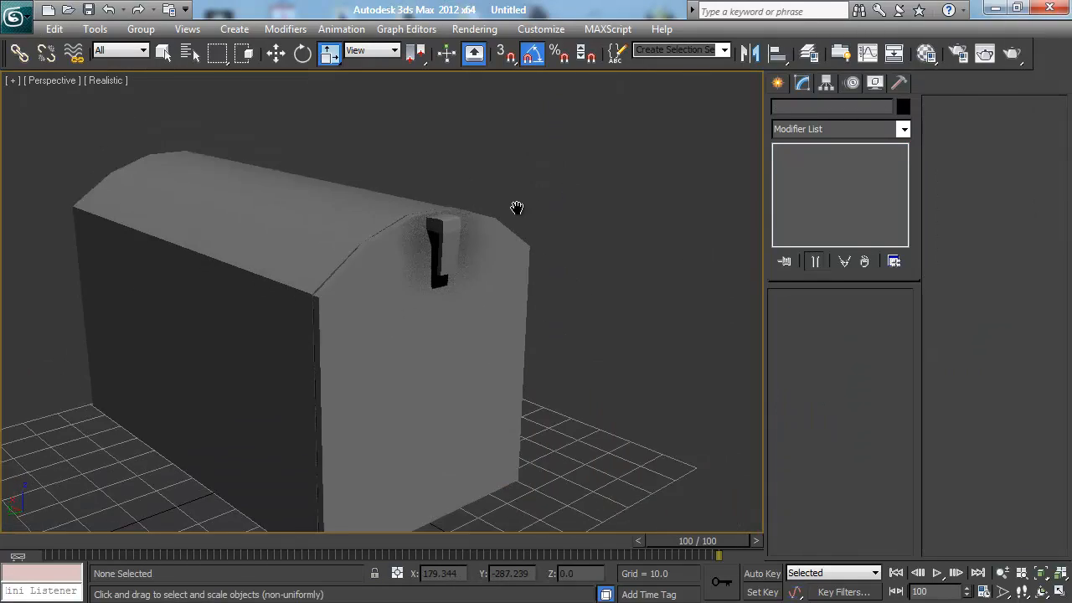
pyautogui.scroll(6, 514, 186)
pyautogui.moveTo(515, 186); pyautogui.dragTo(551, 187, button='middle')
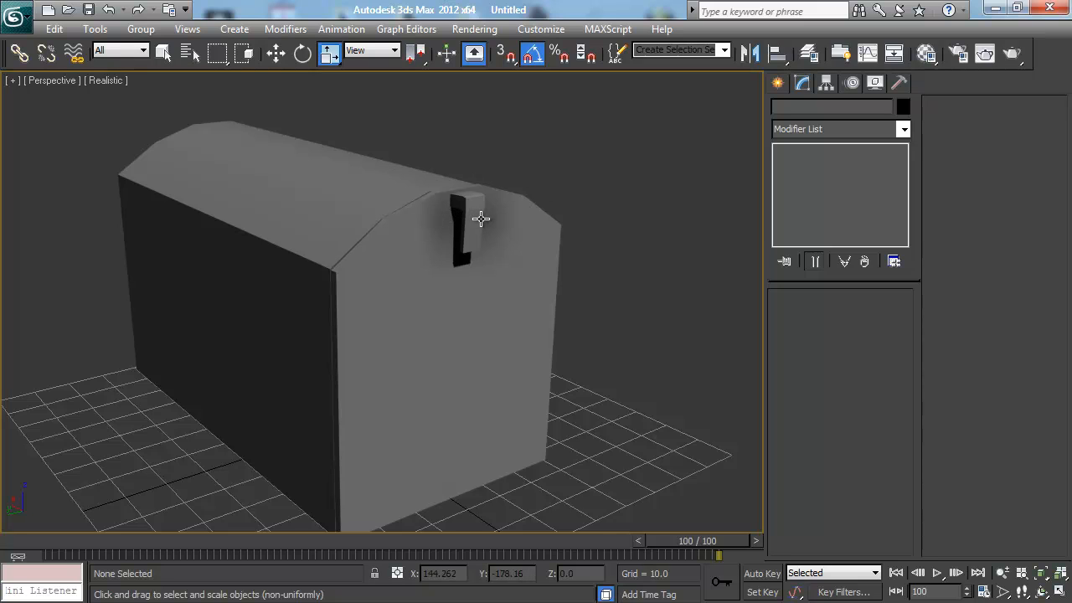
pyautogui.keyDown('alt'); pyautogui.moveTo(480, 218); pyautogui.dragTo(496, 185, button='middle'); pyautogui.keyUp('alt')
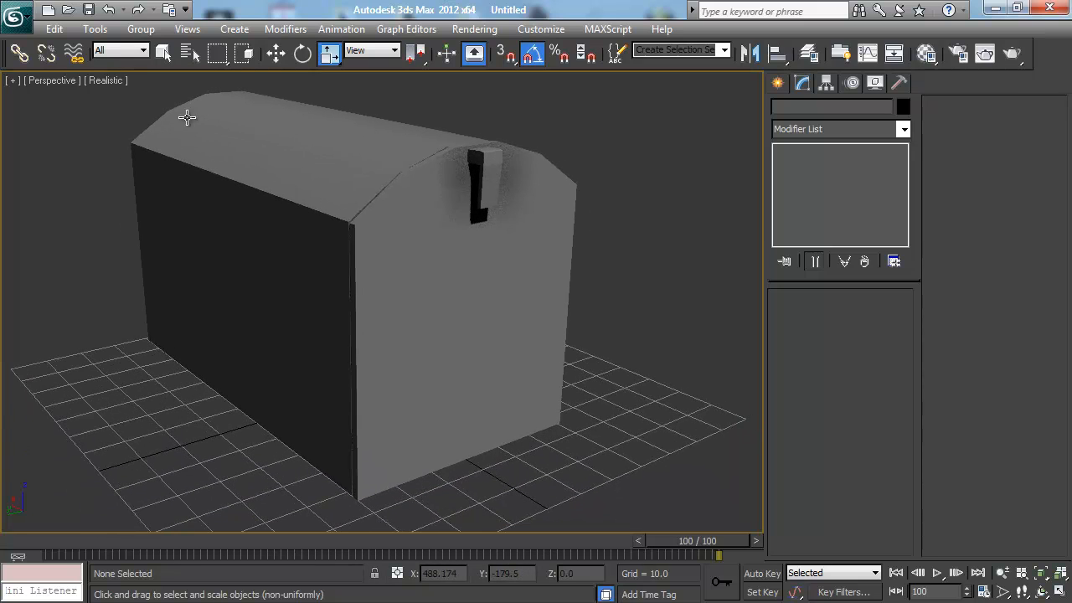
# Step: Turn off Ambient Occlusion in the viewport's visual style configuration and accept the change
pyautogui.click(112, 79)
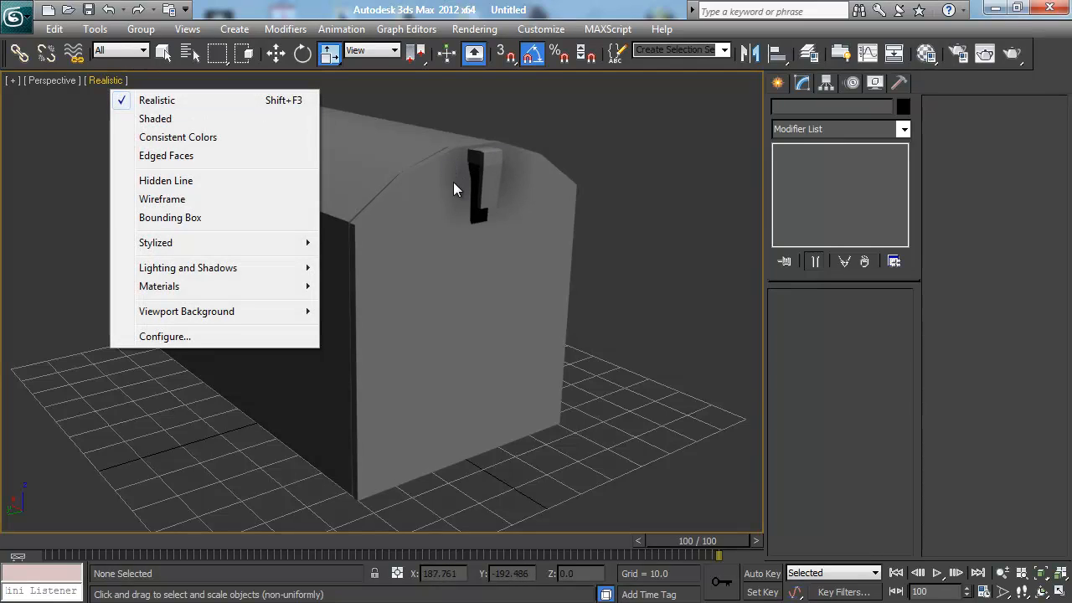
pyautogui.click(108, 78)
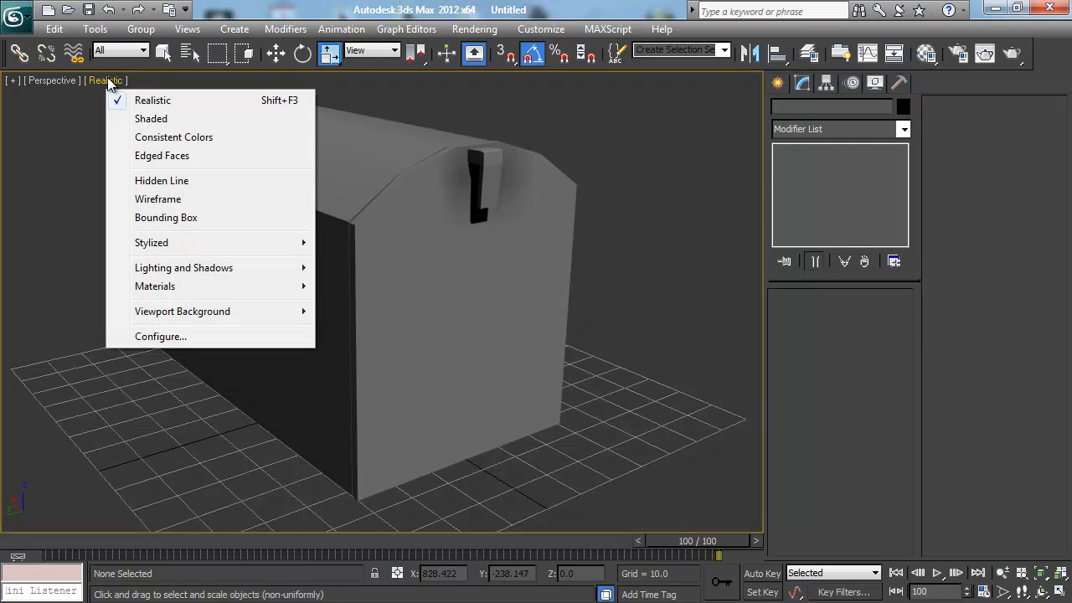
pyautogui.click(233, 337)
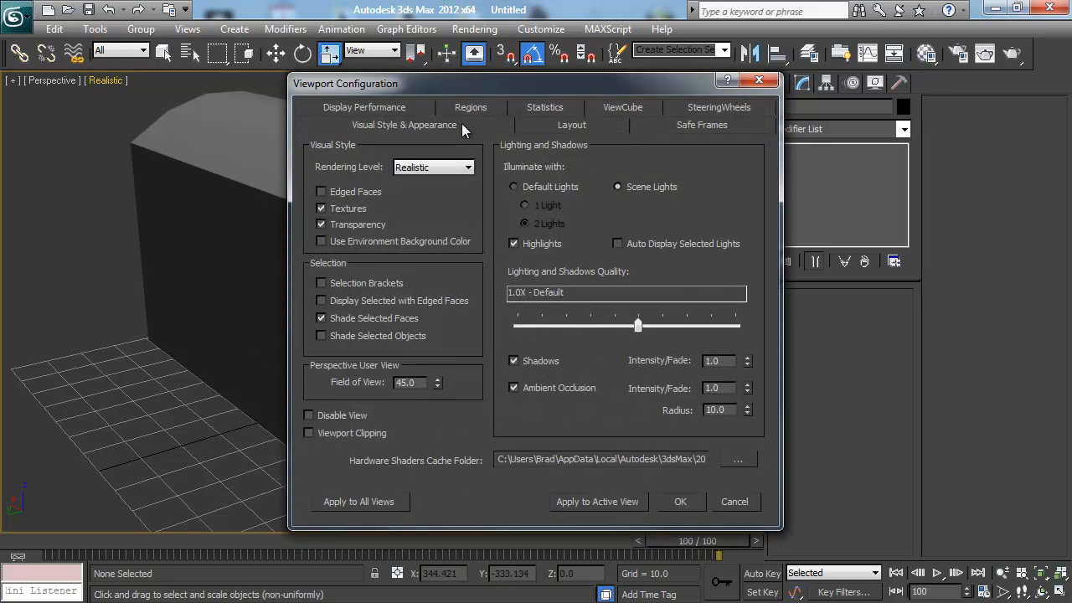
pyautogui.click(514, 388)
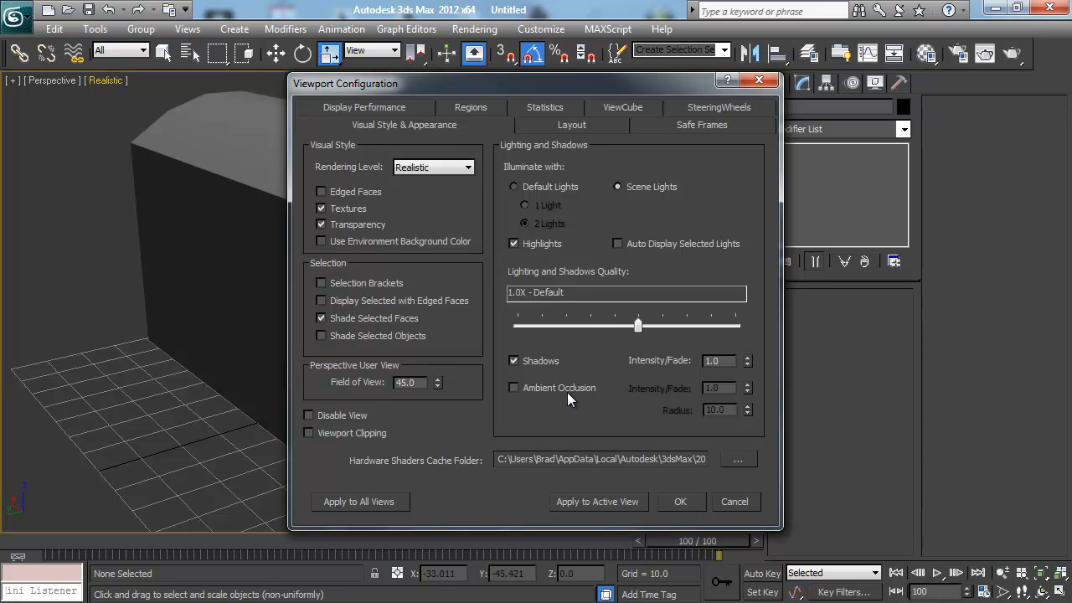
pyautogui.click(685, 501)
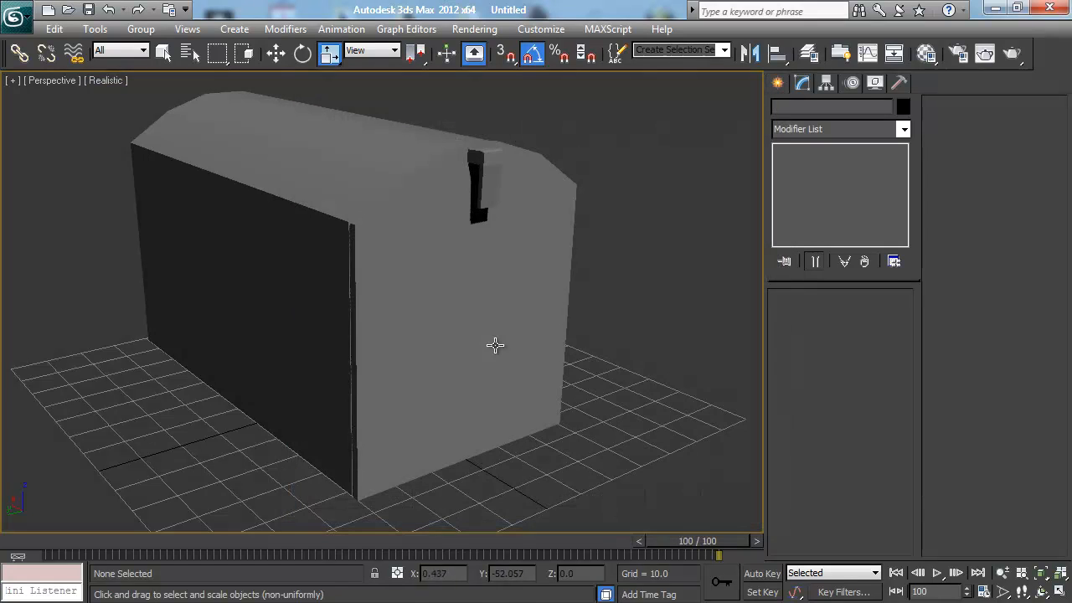
# Step: Create a thin box about 2.5 × 7.1 × 53.9 beside the long side wall and move it up to about Z 48.7
pyautogui.keyDown('alt'); pyautogui.moveTo(493, 347); pyautogui.dragTo(442, 259, button='middle'); pyautogui.keyUp('alt')
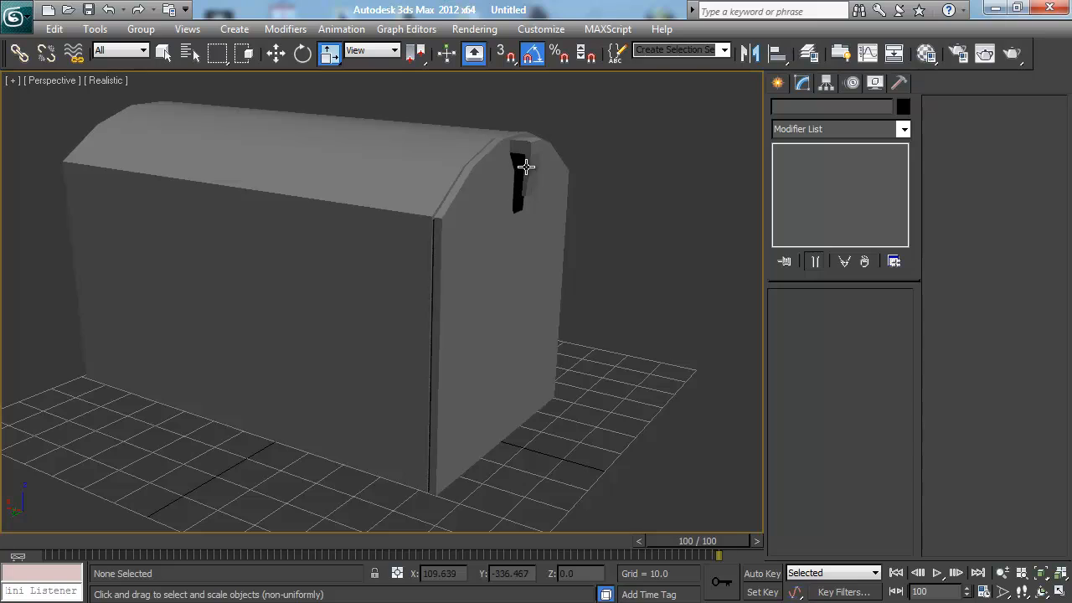
pyautogui.keyDown('alt'); pyautogui.moveTo(506, 240); pyautogui.dragTo(434, 248, button='middle'); pyautogui.keyUp('alt')
pyautogui.scroll(-2, 321, 234)
pyautogui.scroll(3, 450, 252)
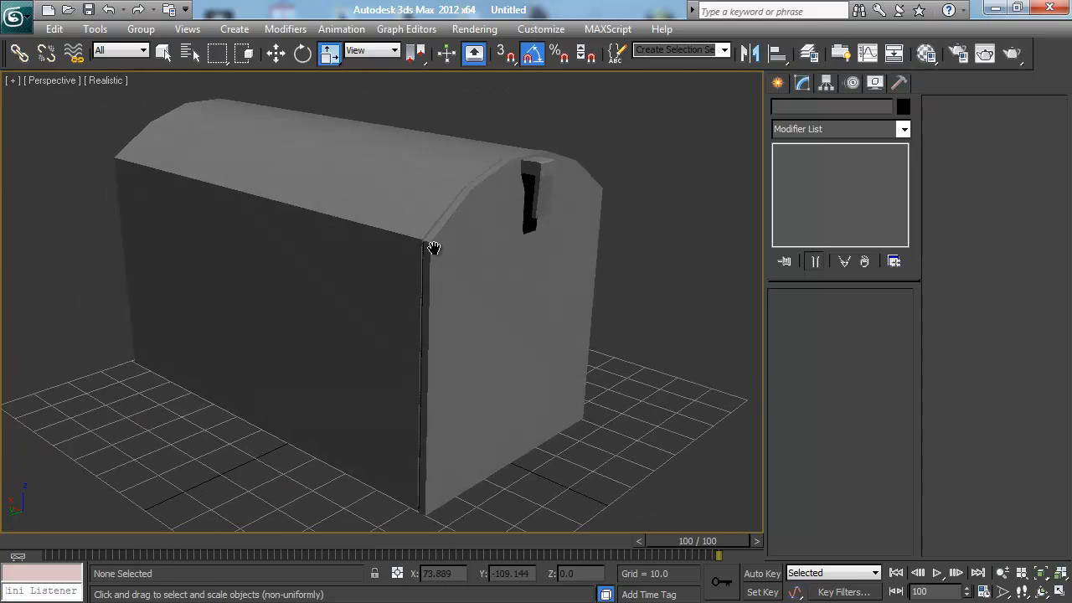
pyautogui.scroll(-4, 437, 241)
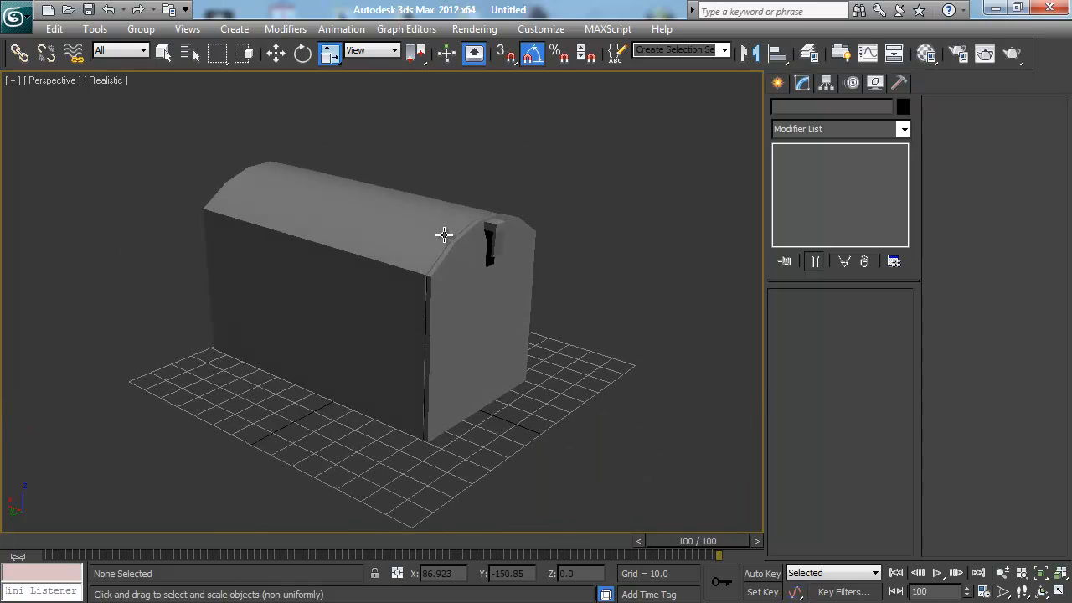
pyautogui.click(778, 83)
pyautogui.click(809, 190)
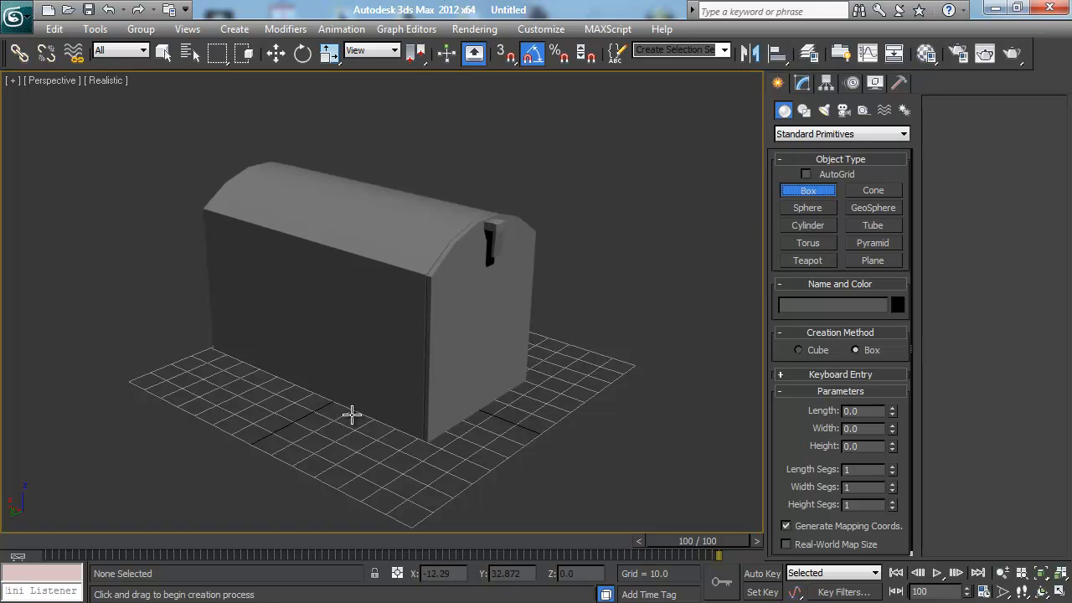
pyautogui.moveTo(357, 414); pyautogui.dragTo(373, 425)
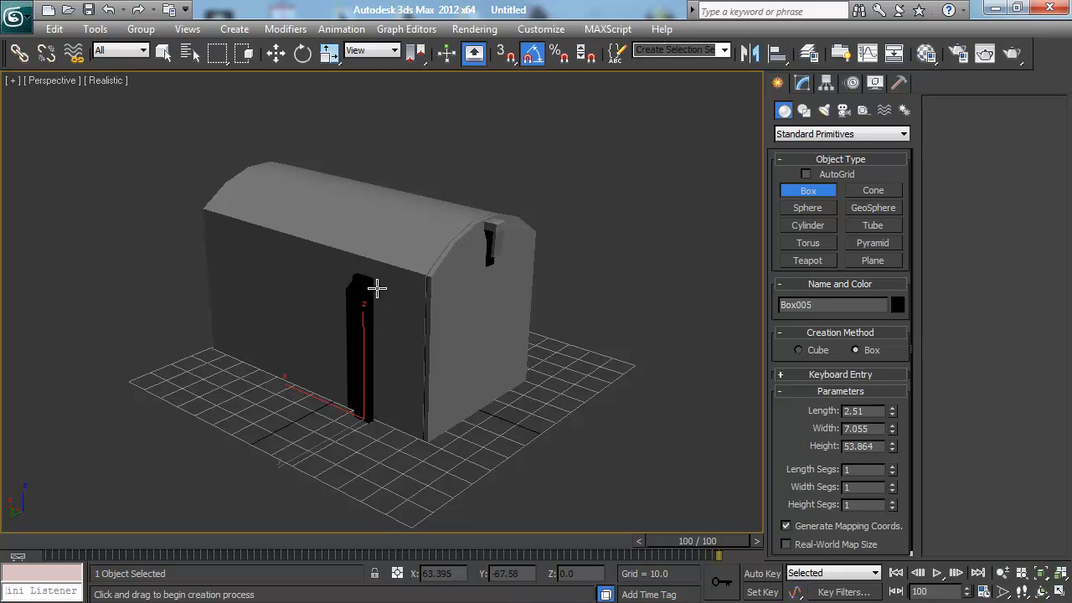
pyautogui.press('w')
pyautogui.moveTo(362, 371); pyautogui.dragTo(358, 256)
# Step: Assign the 01 - Default material to the new thin box and close the Material Editor
pyautogui.click(926, 56)
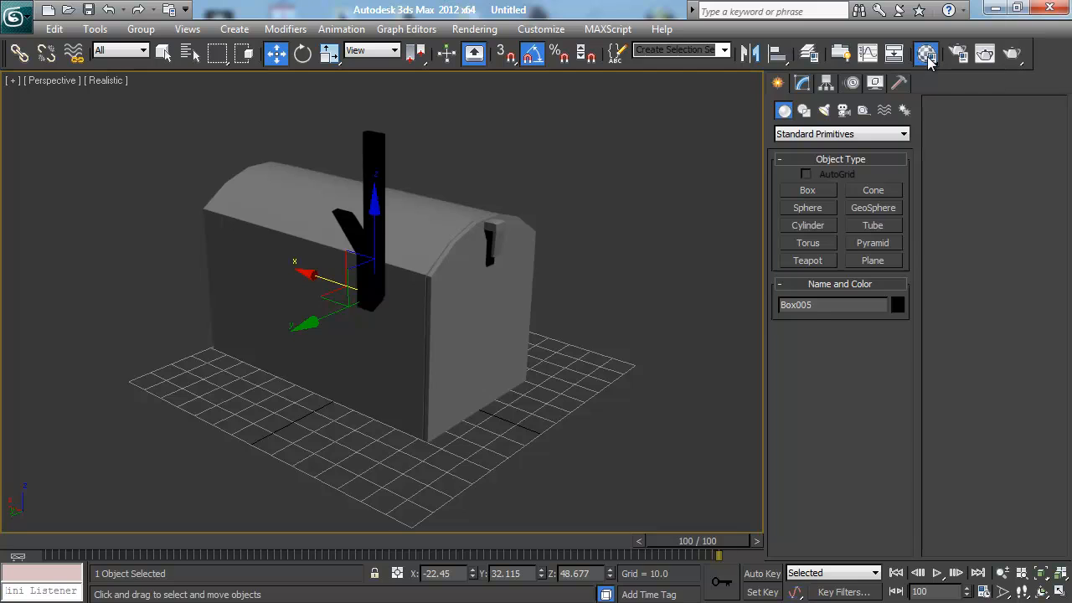
pyautogui.click(671, 294)
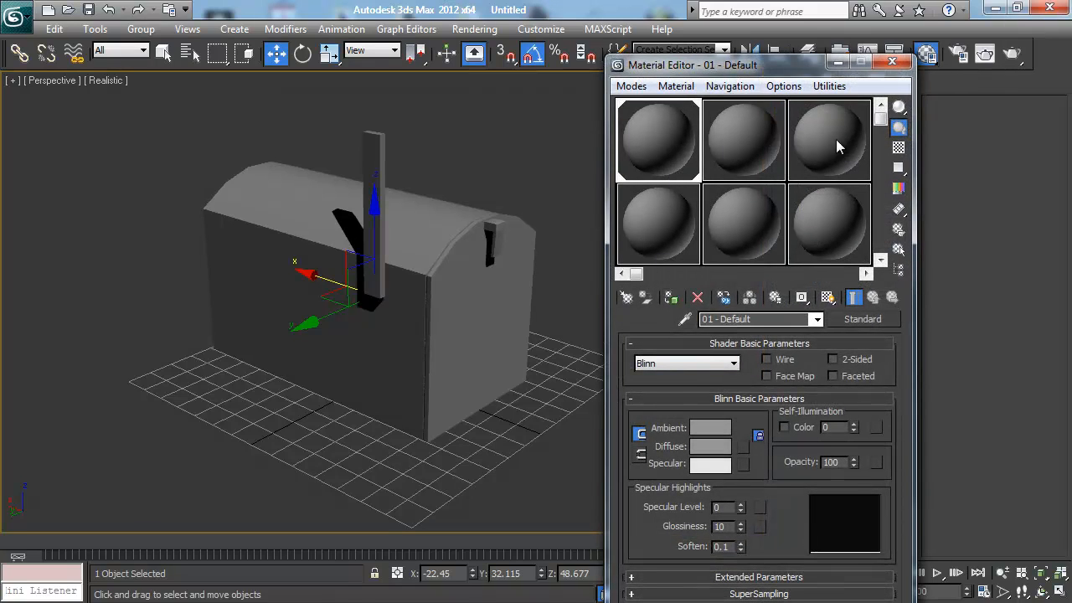
pyautogui.click(903, 64)
# Step: Convert the thin upright box to an Editable Poly
pyautogui.scroll(5, 536, 219)
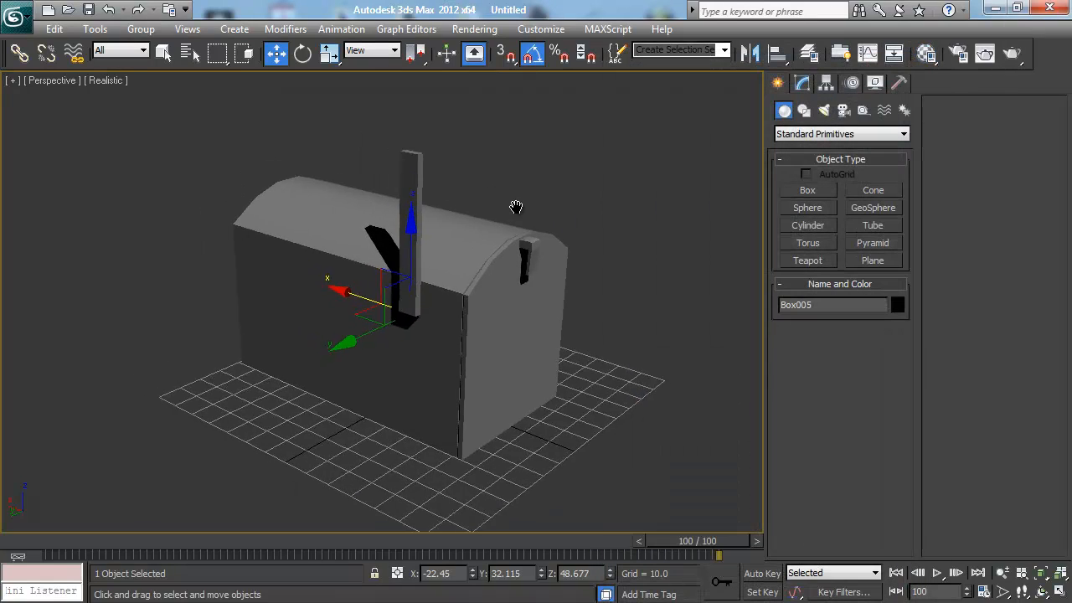
pyautogui.moveTo(526, 215); pyautogui.dragTo(526, 267, button='middle')
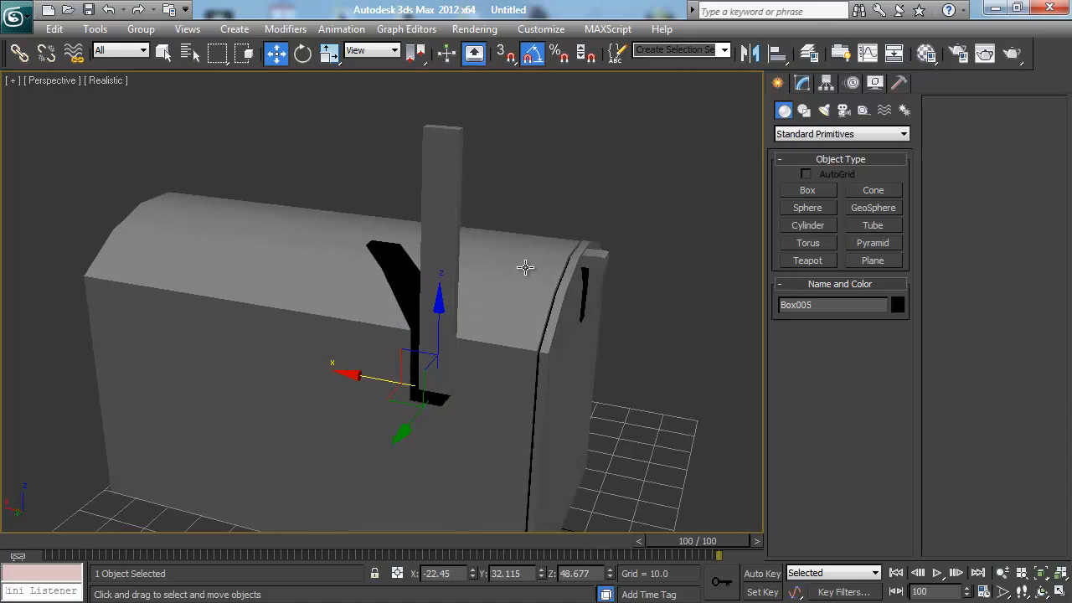
pyautogui.click(802, 84)
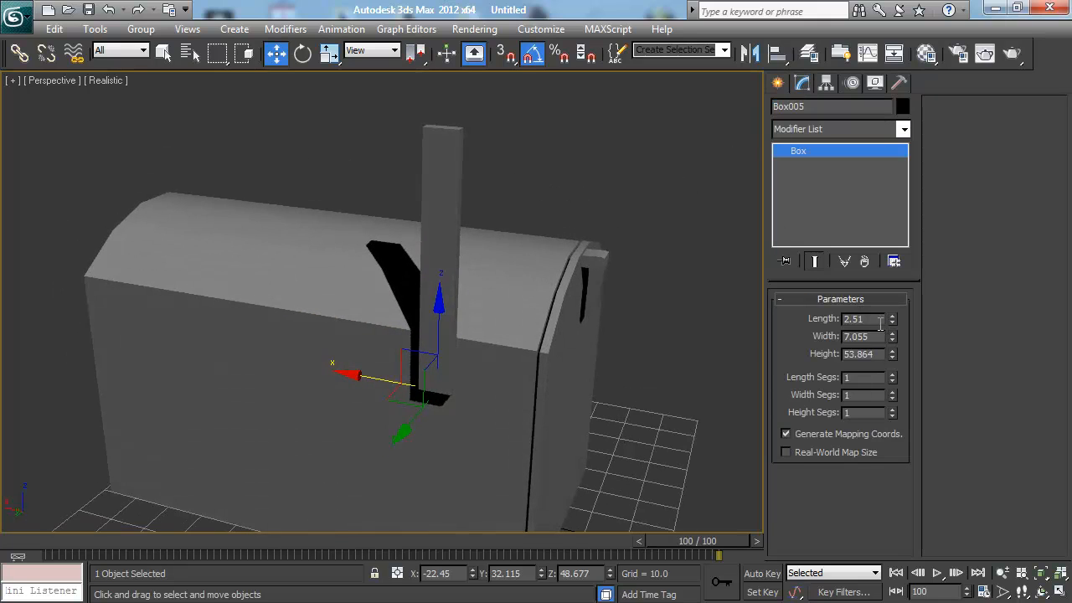
pyautogui.rightClick(452, 200)
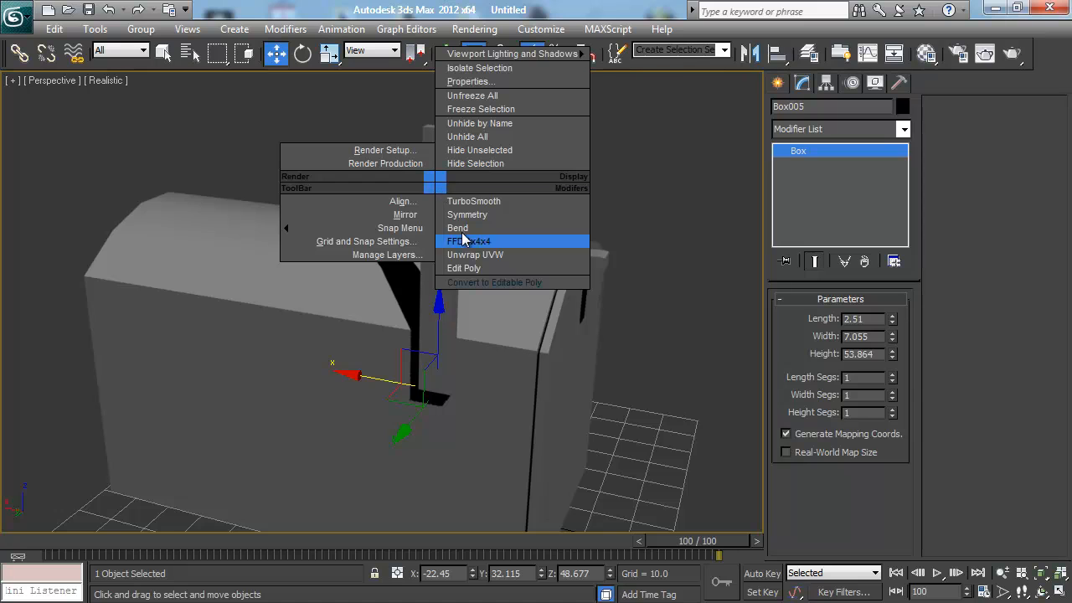
pyautogui.click(489, 280)
# Step: Show edged faces and connect the upright box's four vertical edges with one segment at a slide of 71
pyautogui.keyDown('alt'); pyautogui.moveTo(439, 276); pyautogui.dragTo(530, 244, button='middle'); pyautogui.keyUp('alt')
pyautogui.press('2')
pyautogui.click(444, 220)
pyautogui.press('F4')
pyautogui.scroll(3, 484, 219)
pyautogui.moveTo(568, 336); pyautogui.dragTo(568, 313, button='middle')
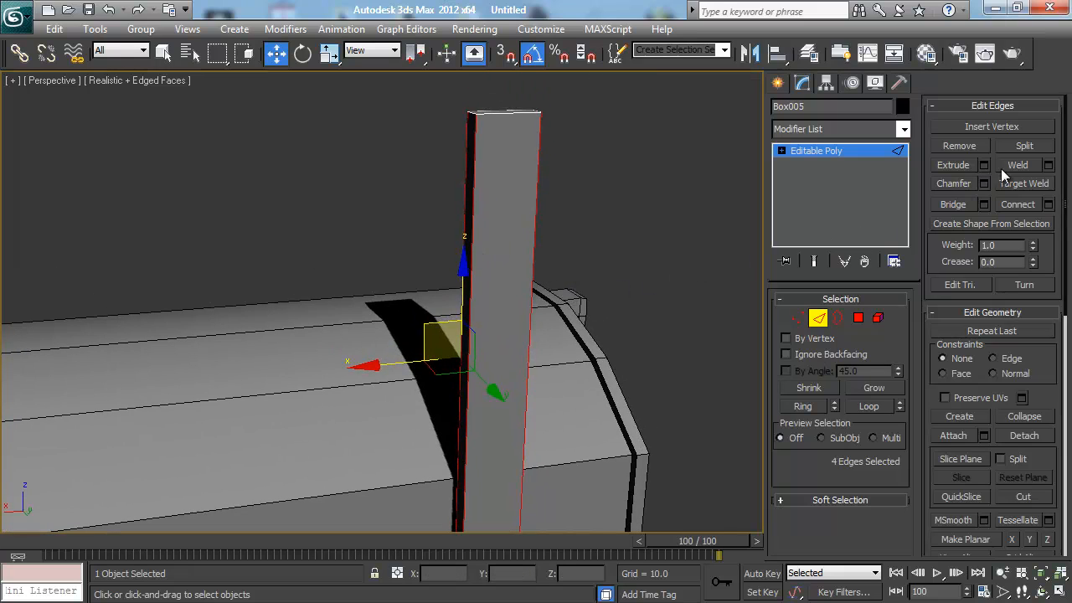
pyautogui.click(1048, 205)
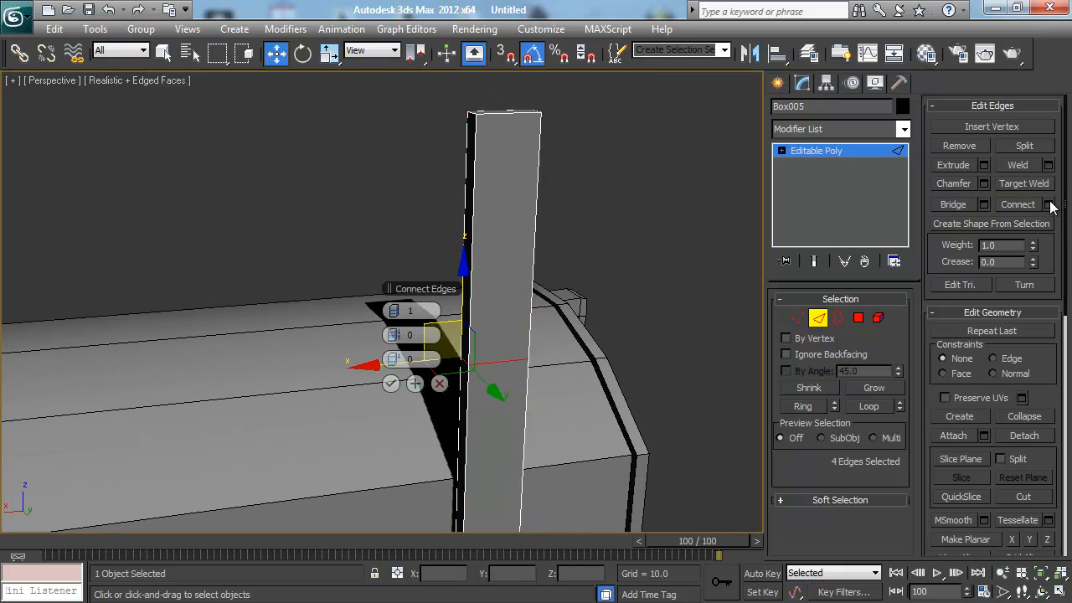
pyautogui.moveTo(392, 359); pyautogui.dragTo(630, 343)
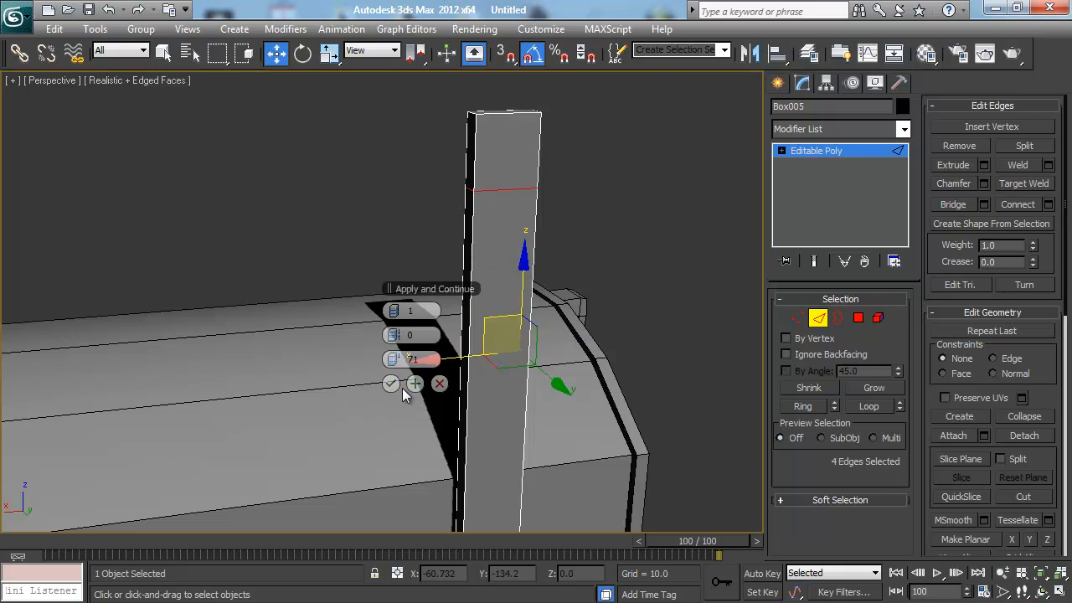
pyautogui.click(392, 384)
# Step: Extrude the narrow side polygon above the new edge loop by 10 to form the flag's head
pyautogui.press('4')
pyautogui.click(469, 160)
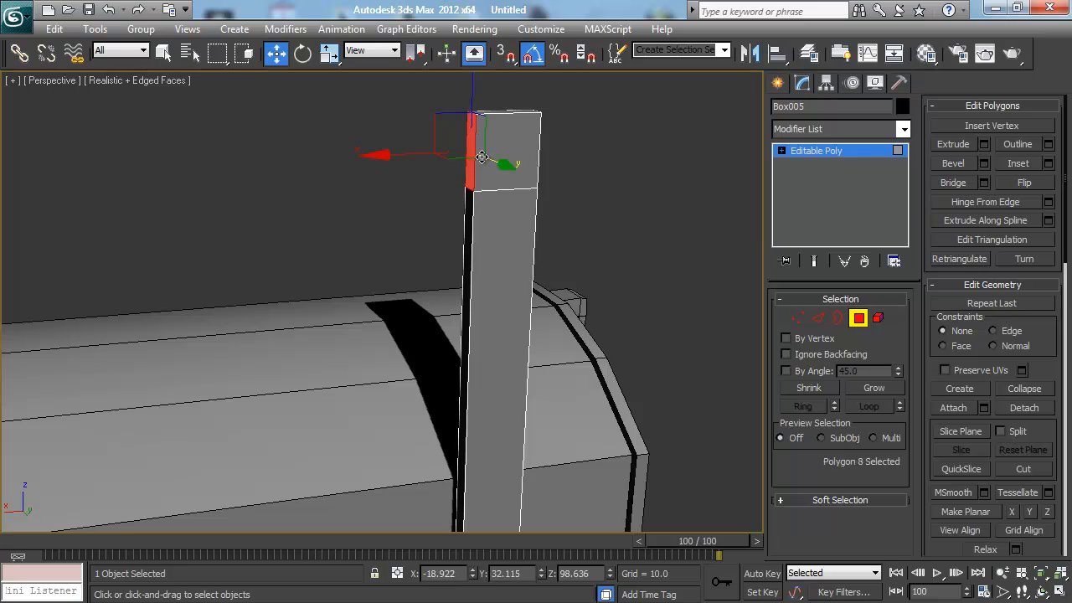
pyautogui.click(984, 144)
pyautogui.click(391, 361)
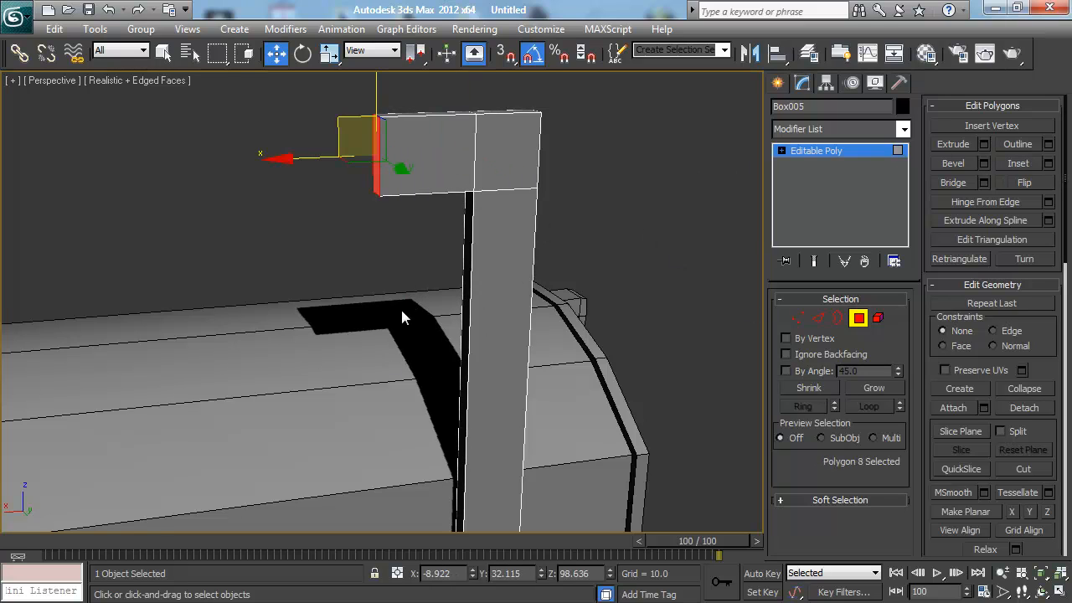
# Step: Move the six vertices along the flag head's lower edge down along Z to make the head taller
pyautogui.keyDown('alt'); pyautogui.moveTo(402, 310); pyautogui.dragTo(410, 209, button='middle'); pyautogui.keyUp('alt')
pyautogui.press('1')
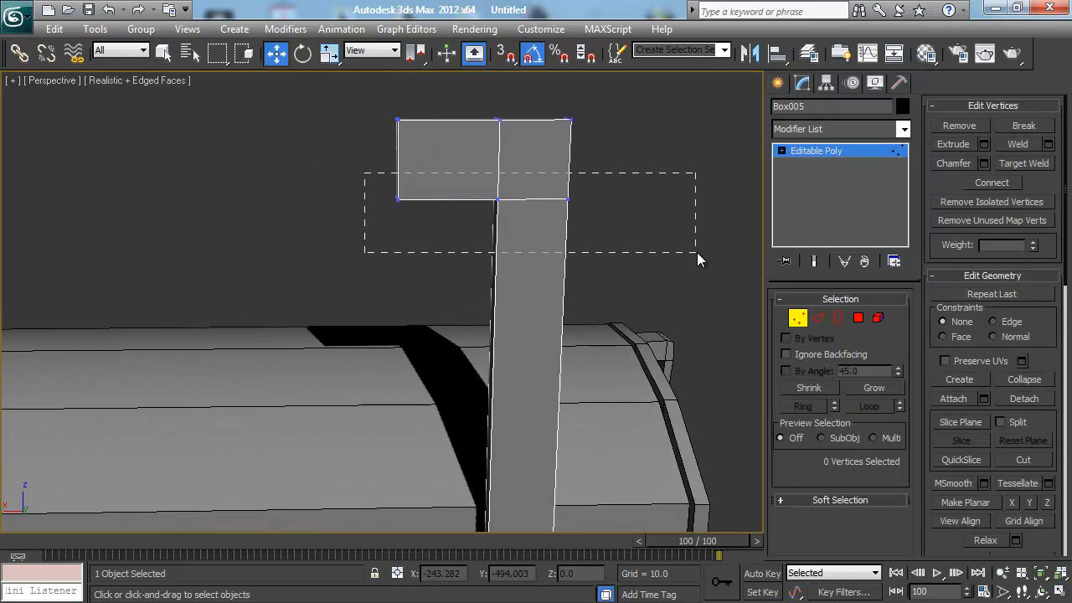
pyautogui.moveTo(696, 252); pyautogui.dragTo(697, 253)
pyautogui.keyDown('alt'); pyautogui.moveTo(697, 253); pyautogui.dragTo(410, 175, button='middle'); pyautogui.keyUp('alt')
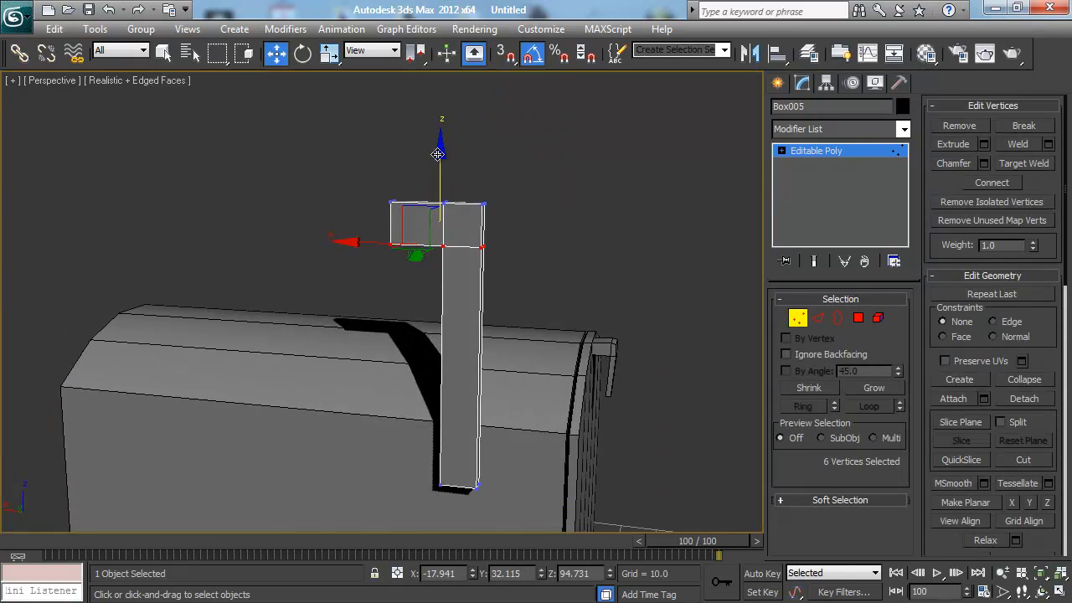
pyautogui.moveTo(438, 154); pyautogui.dragTo(447, 172)
# Step: Scale the flag head's narrow end polygon down along Z to taper the head
pyautogui.keyDown('alt'); pyautogui.moveTo(318, 235); pyautogui.dragTo(407, 254, button='middle'); pyautogui.keyUp('alt')
pyautogui.press('4')
pyautogui.click(404, 235)
pyautogui.press('e')
pyautogui.press('r')
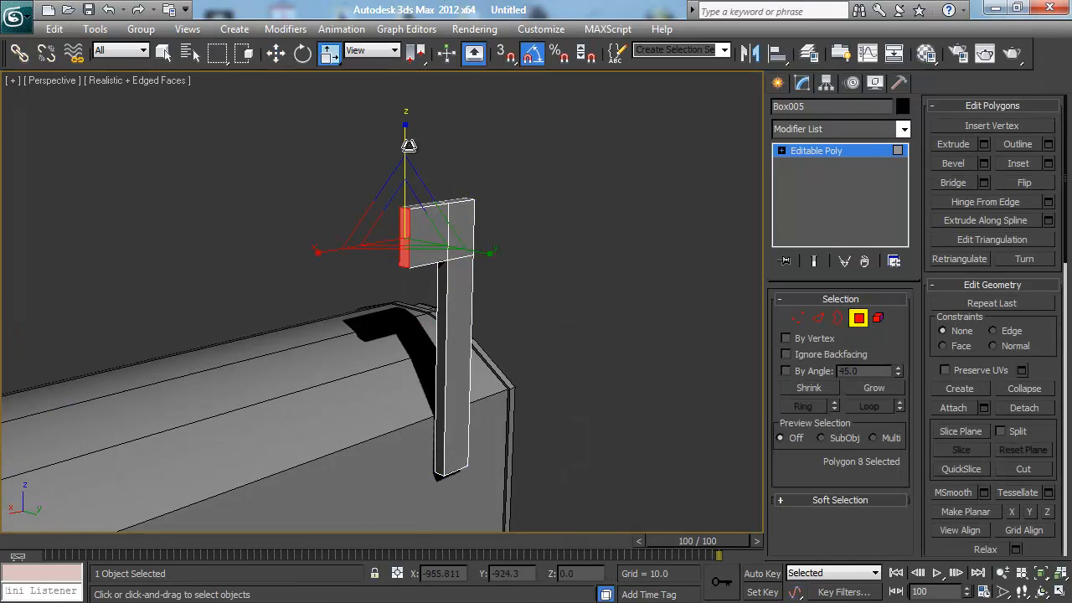
pyautogui.keyDown('alt'); pyautogui.moveTo(414, 144); pyautogui.dragTo(439, 170, button='middle'); pyautogui.keyUp('alt')
# Step: Try to taper the flag head further by scaling its four narrow-end vertices down along Z
pyautogui.press('1')
pyautogui.keyDown('alt'); pyautogui.moveTo(401, 281); pyautogui.dragTo(401, 280); pyautogui.keyUp('alt')
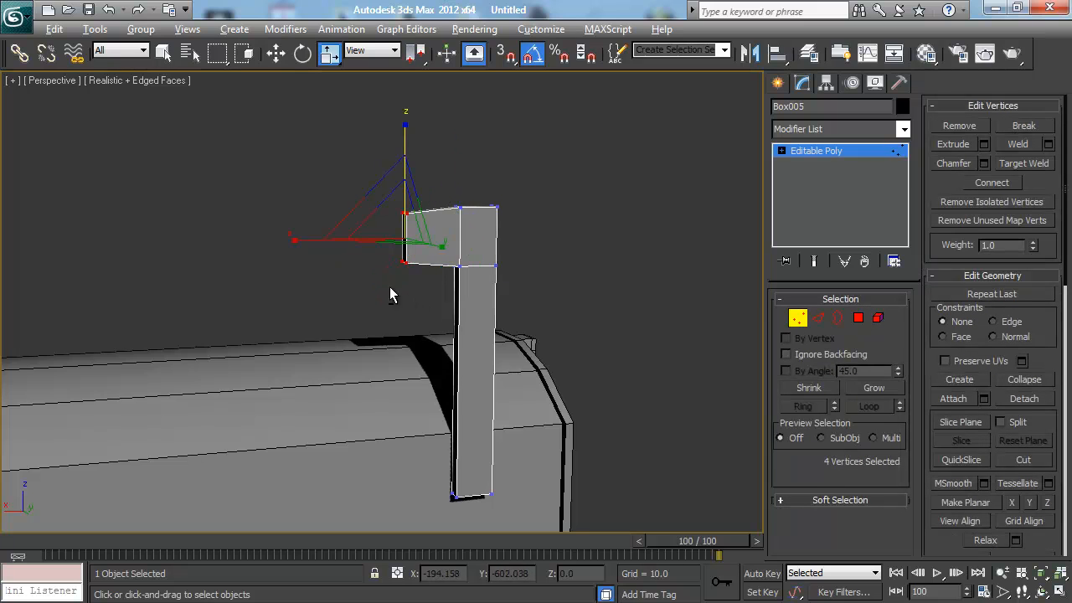
pyautogui.keyDown('alt'); pyautogui.moveTo(390, 286); pyautogui.dragTo(402, 286, button='middle'); pyautogui.keyUp('alt')
pyautogui.moveTo(406, 136); pyautogui.dragTo(415, 154)
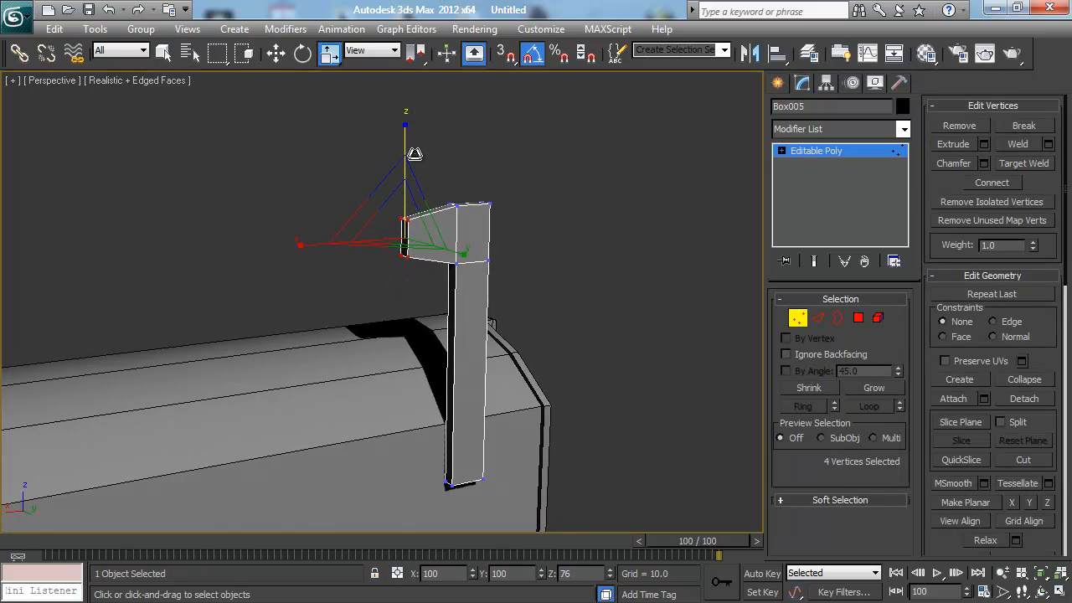
pyautogui.keyDown('alt'); pyautogui.moveTo(422, 157); pyautogui.dragTo(467, 165, button='middle'); pyautogui.keyUp('alt')
pyautogui.press('1')
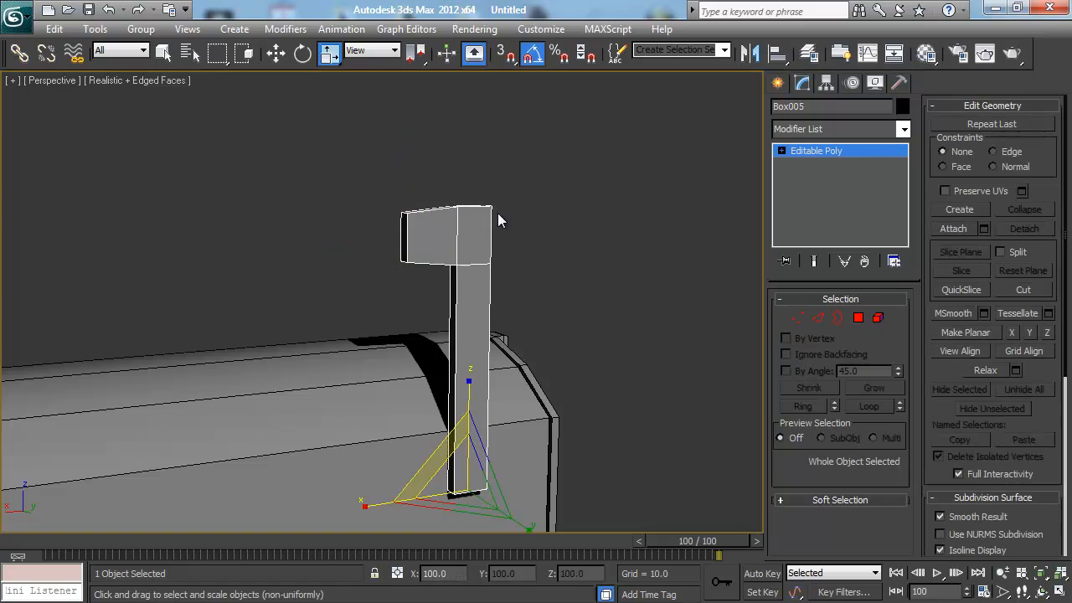
# Step: Try to thin the whole flag by scaling it along Y with edged faces hidden
pyautogui.moveTo(498, 218)
pyautogui.keyDown('alt'); pyautogui.mouseDown(button='middle')
pyautogui.moveTo(539, 255)
pyautogui.moveTo(488, 247)
pyautogui.moveTo(562, 284)
pyautogui.moveTo(510, 235)
pyautogui.moveTo(521, 242)
pyautogui.mouseUp(button='middle'); pyautogui.keyUp('alt')
pyautogui.press('F4')
pyautogui.moveTo(402, 203)
pyautogui.keyDown('alt'); pyautogui.mouseDown(button='middle')
pyautogui.moveTo(425, 162)
pyautogui.moveTo(426, 182)
pyautogui.moveTo(441, 191)
pyautogui.moveTo(469, 168)
pyautogui.moveTo(402, 153)
pyautogui.moveTo(421, 161)
pyautogui.mouseUp(button='middle'); pyautogui.keyUp('alt')
pyautogui.press('F4')
pyautogui.press('F4')
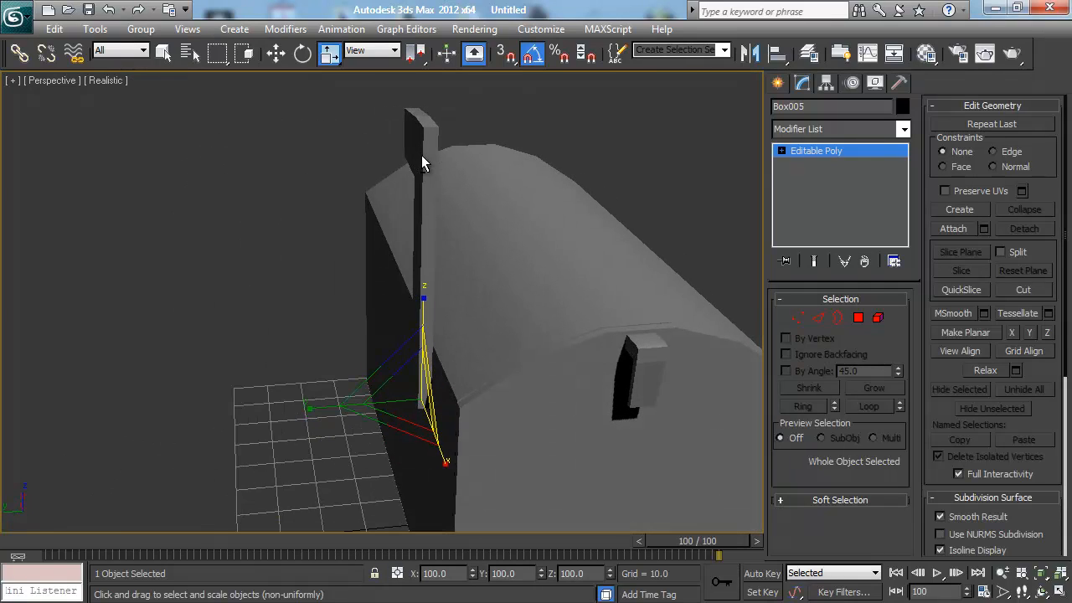
pyautogui.moveTo(310, 407); pyautogui.dragTo(357, 402)
pyautogui.hotkey('ctrl', 'z')
pyautogui.keyDown('alt'); pyautogui.moveTo(421, 286); pyautogui.dragTo(427, 283, button='middle'); pyautogui.keyUp('alt')
# Step: Move the three polygons on the flag's broad outer face inward to thin the flag, and clear the selection
pyautogui.press('4')
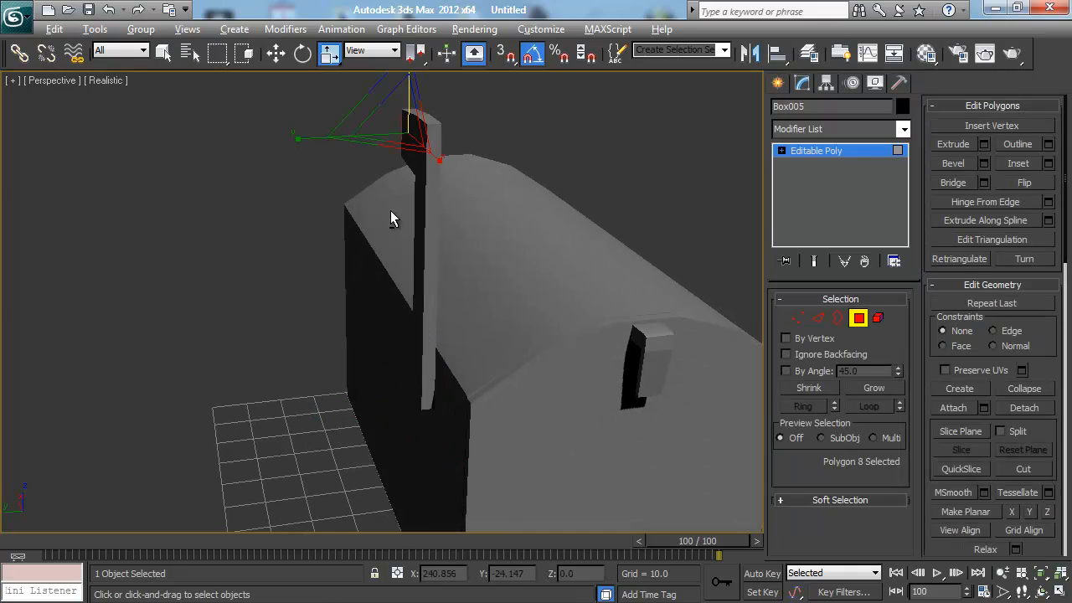
pyautogui.keyDown('alt'); pyautogui.moveTo(390, 216); pyautogui.dragTo(450, 210, button='middle'); pyautogui.keyUp('alt')
pyautogui.press('F4')
pyautogui.click(449, 210)
pyautogui.keyDown('ctrl'); pyautogui.click(452, 160); pyautogui.keyUp('ctrl')
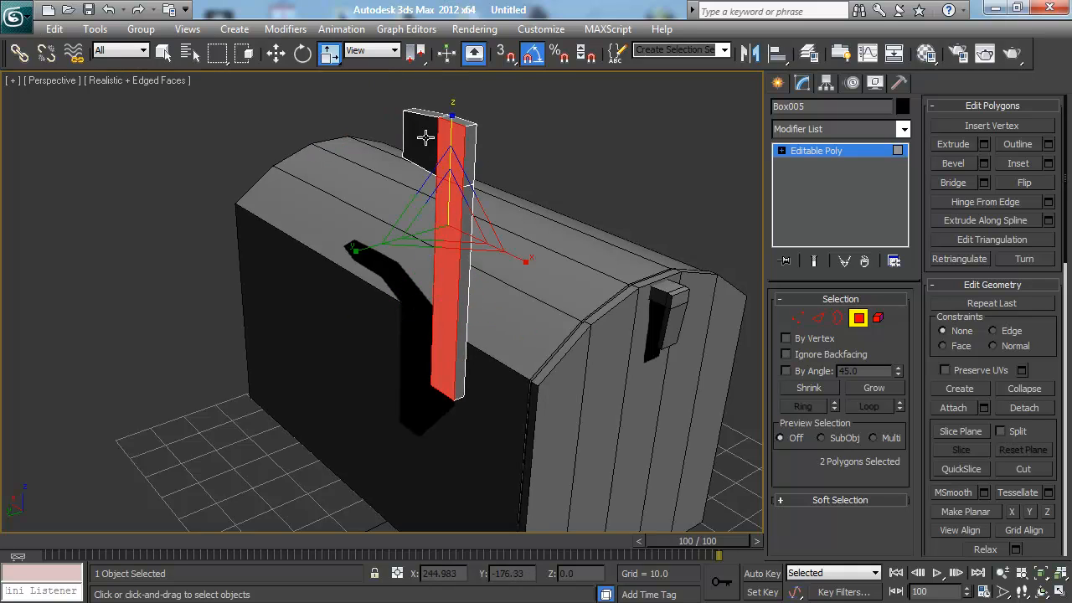
pyautogui.keyDown('ctrl'); pyautogui.click(425, 138); pyautogui.keyUp('ctrl')
pyautogui.keyDown('alt'); pyautogui.moveTo(521, 166); pyautogui.dragTo(366, 216, button='middle'); pyautogui.keyUp('alt')
pyautogui.press('w')
pyautogui.moveTo(352, 196); pyautogui.dragTo(361, 197)
pyautogui.press('F4')
pyautogui.keyDown('alt'); pyautogui.moveTo(356, 210); pyautogui.dragTo(518, 220, button='middle'); pyautogui.keyUp('alt')
pyautogui.click(299, 136)
pyautogui.scroll(-3, 369, 211)
pyautogui.scroll(3, 503, 242)
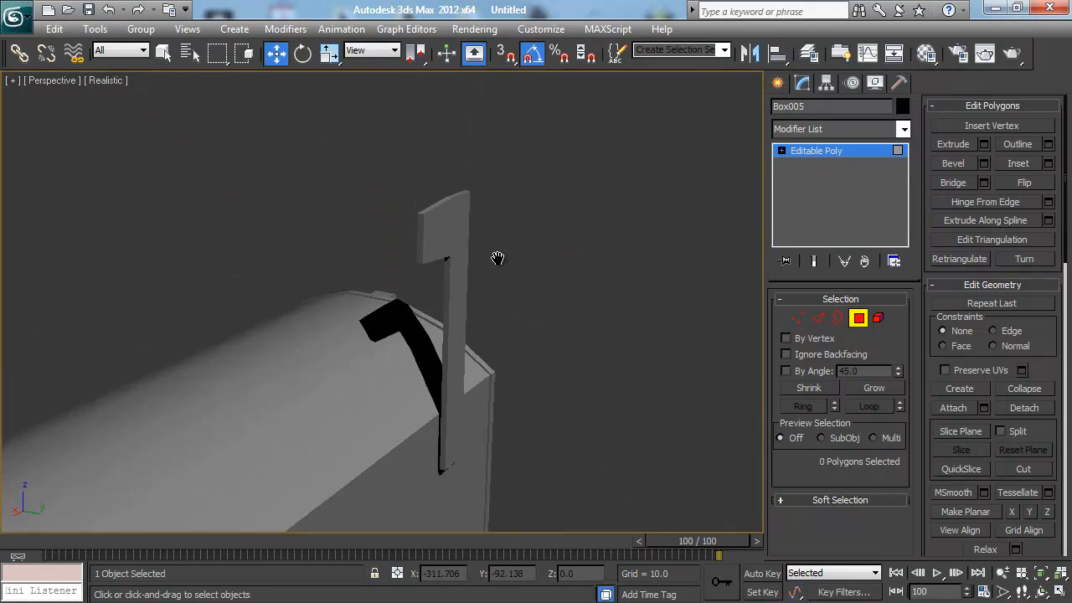
# Step: Show edged faces and scale the flag head's narrow end polygon along Y to adjust its thickness
pyautogui.press('F4')
pyautogui.keyDown('alt'); pyautogui.moveTo(498, 258); pyautogui.dragTo(517, 211, button='middle'); pyautogui.keyUp('alt')
pyautogui.click(455, 227)
pyautogui.press('e')
pyautogui.press('r')
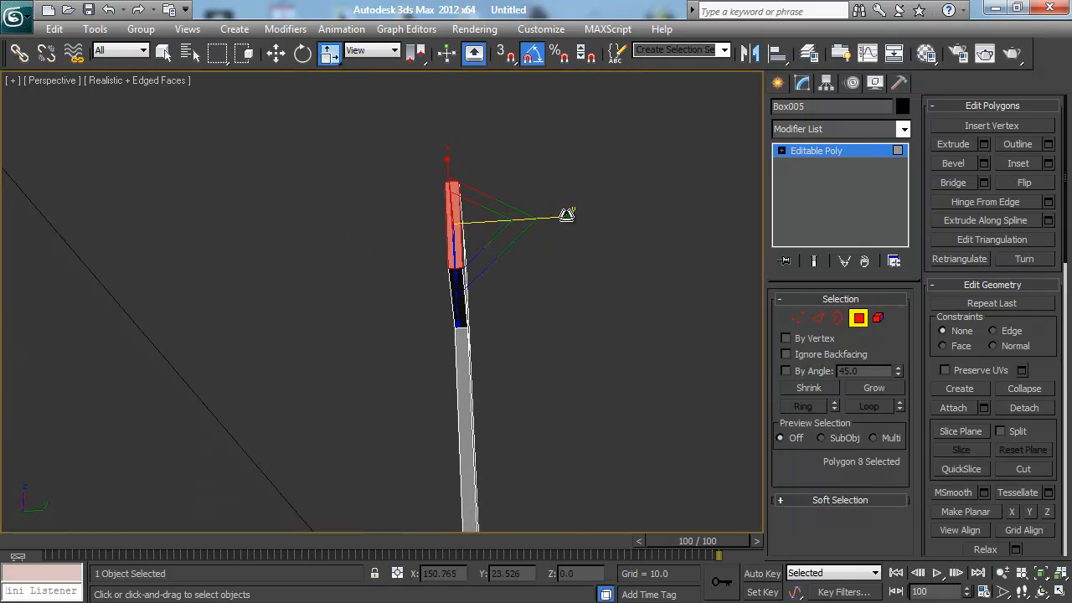
# Step: Deselect the flag's end face, turn off the edge display and leave polygon editing with the whole mailbox in view
pyautogui.keyDown('alt'); pyautogui.moveTo(587, 295); pyautogui.dragTo(389, 289, button='middle'); pyautogui.keyUp('alt')
pyautogui.press('F4')
pyautogui.click(282, 300)
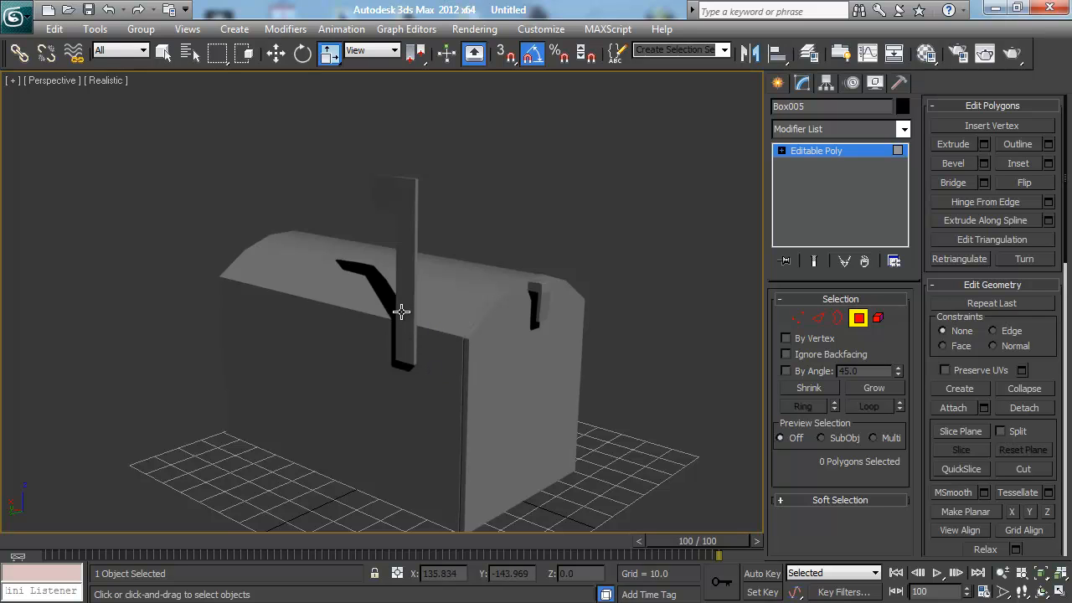
pyautogui.keyDown('alt'); pyautogui.moveTo(417, 269); pyautogui.dragTo(407, 239, button='middle'); pyautogui.keyUp('alt')
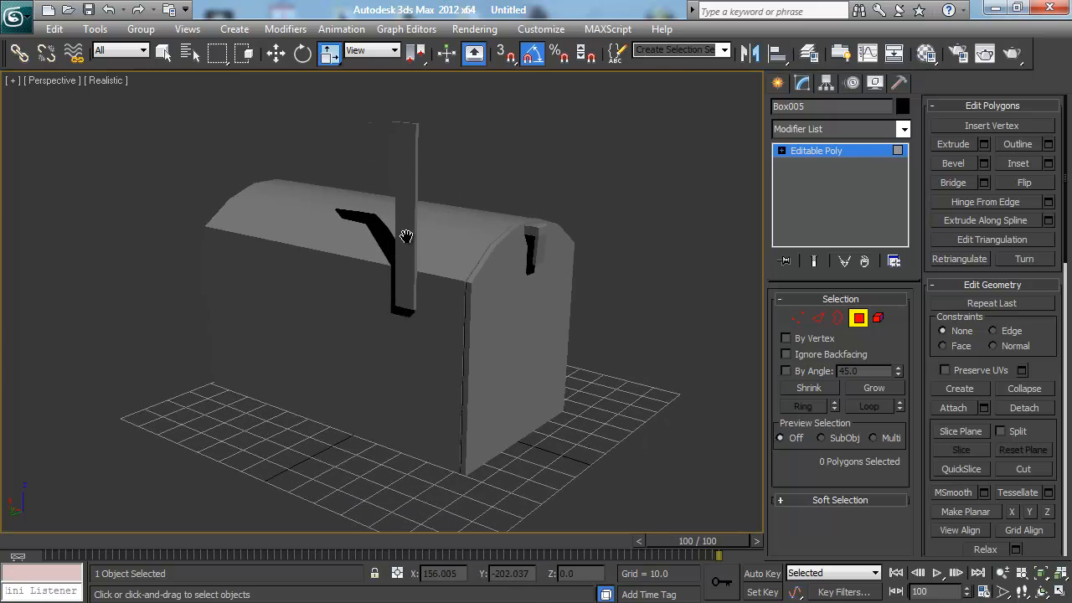
pyautogui.click(410, 266)
pyautogui.click(777, 83)
pyautogui.click(366, 168)
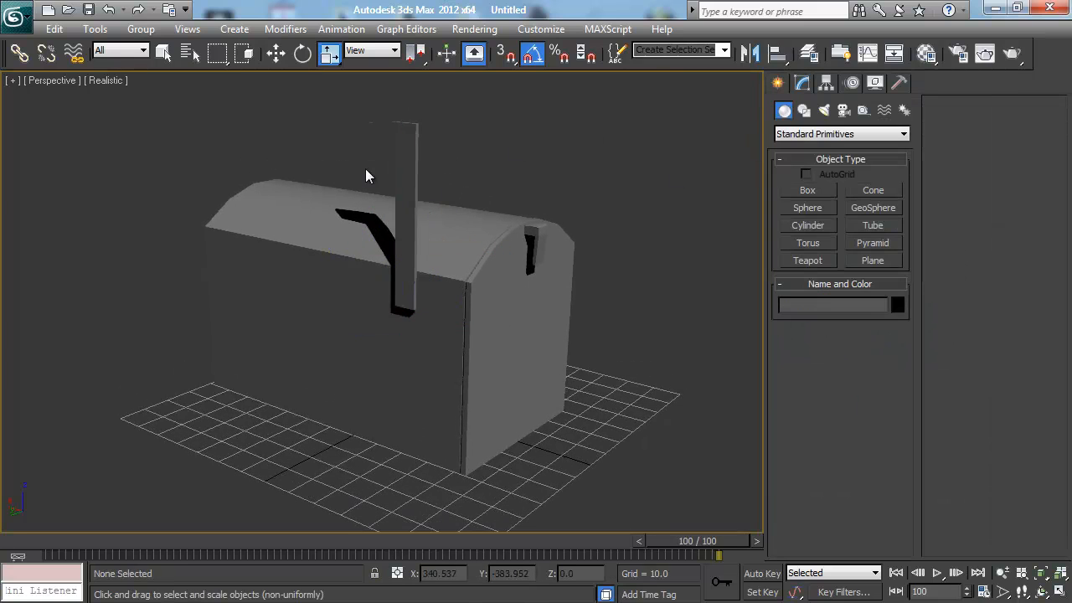
pyautogui.click(407, 131)
pyautogui.keyDown('alt'); pyautogui.moveTo(382, 157); pyautogui.dragTo(380, 182, button='middle'); pyautogui.keyUp('alt')
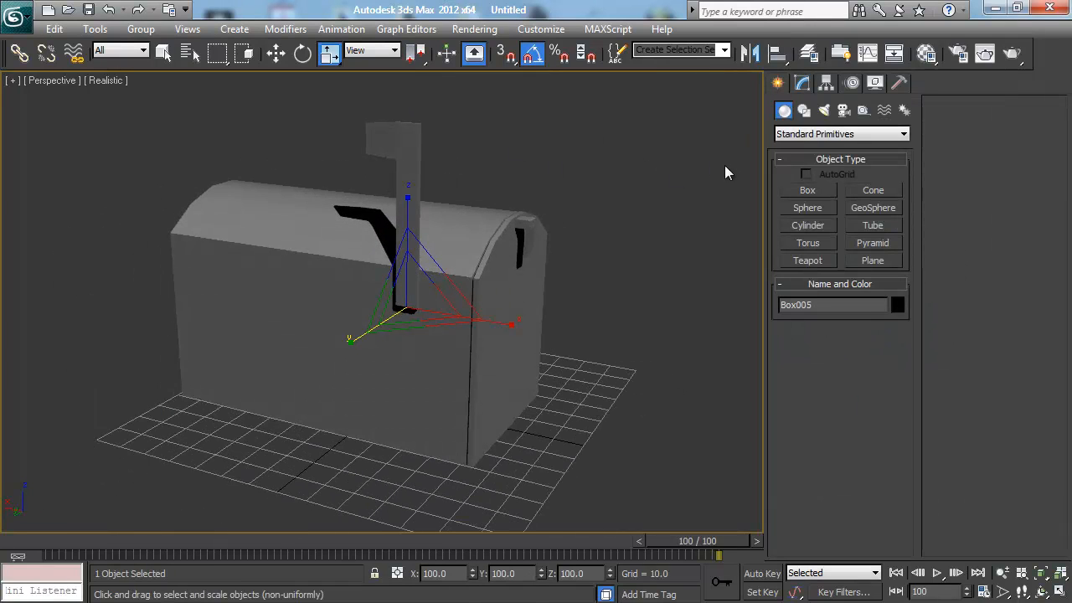
# Step: Create a box about 7 long and 16 wide beside the mailbox and give it the 01 - Default material
pyautogui.click(809, 192)
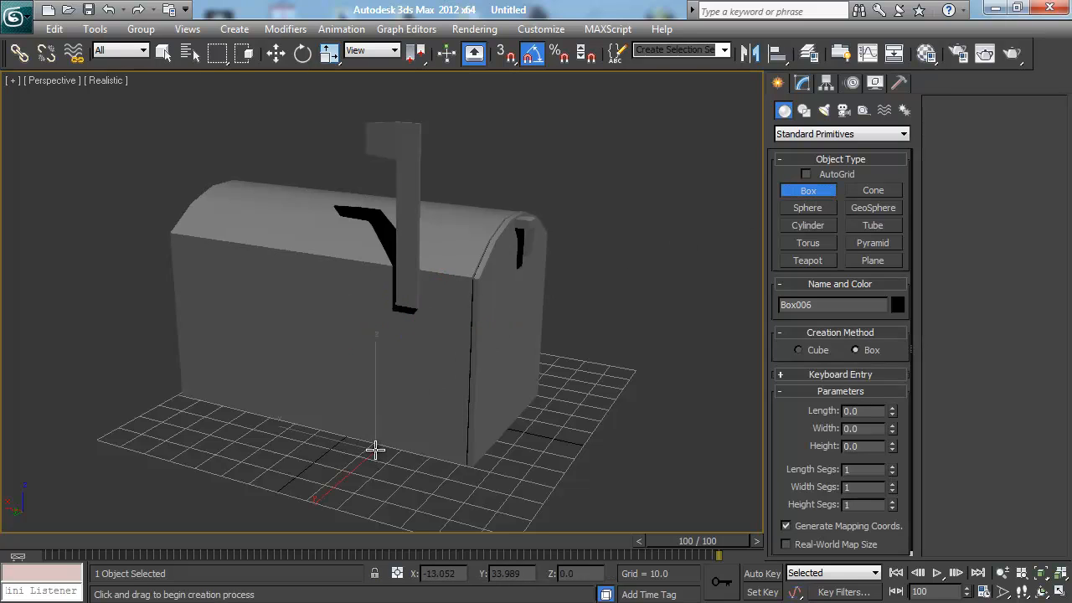
pyautogui.moveTo(376, 450); pyautogui.dragTo(397, 469)
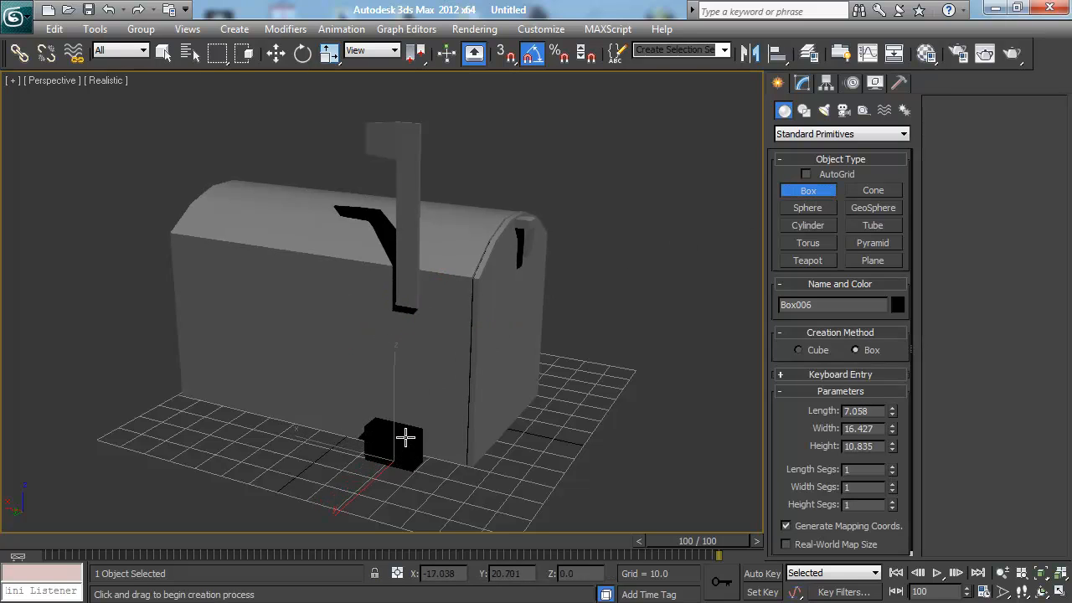
pyautogui.click(408, 406)
pyautogui.press('w')
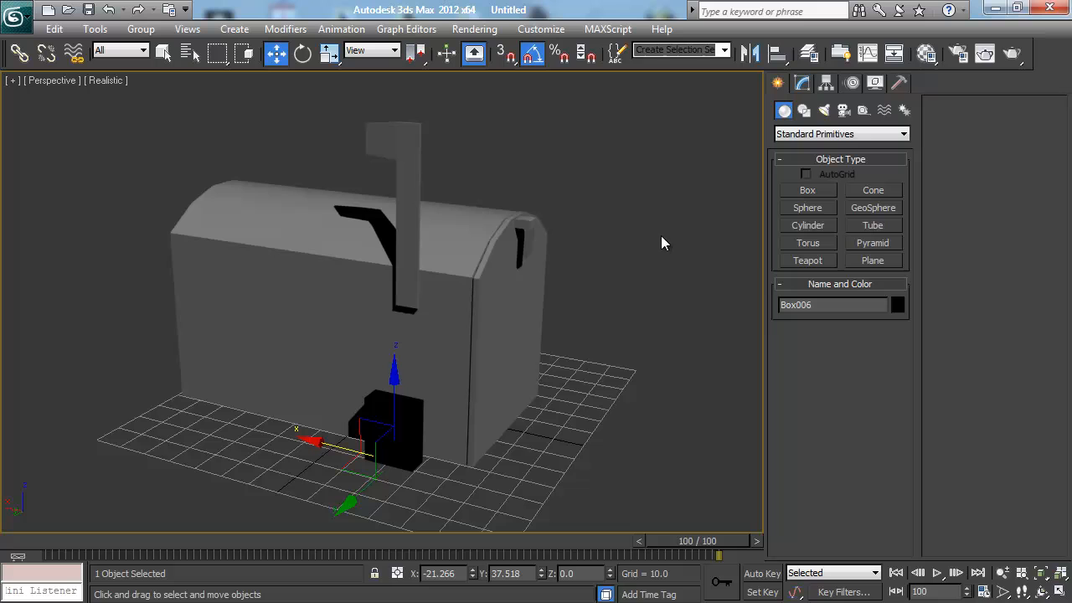
pyautogui.click(926, 55)
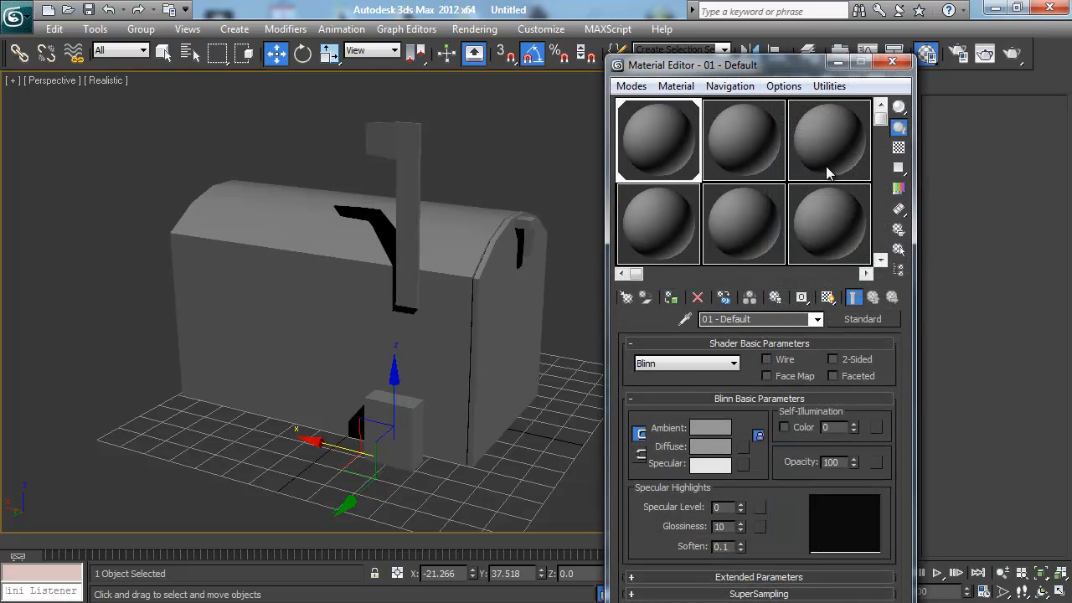
pyautogui.click(899, 64)
# Step: Move the box up to the lower end of the flag arm, at about X -22.6, Y 34.4, Z 32.7
pyautogui.keyDown('alt'); pyautogui.moveTo(445, 332); pyautogui.dragTo(366, 326, button='middle'); pyautogui.keyUp('alt')
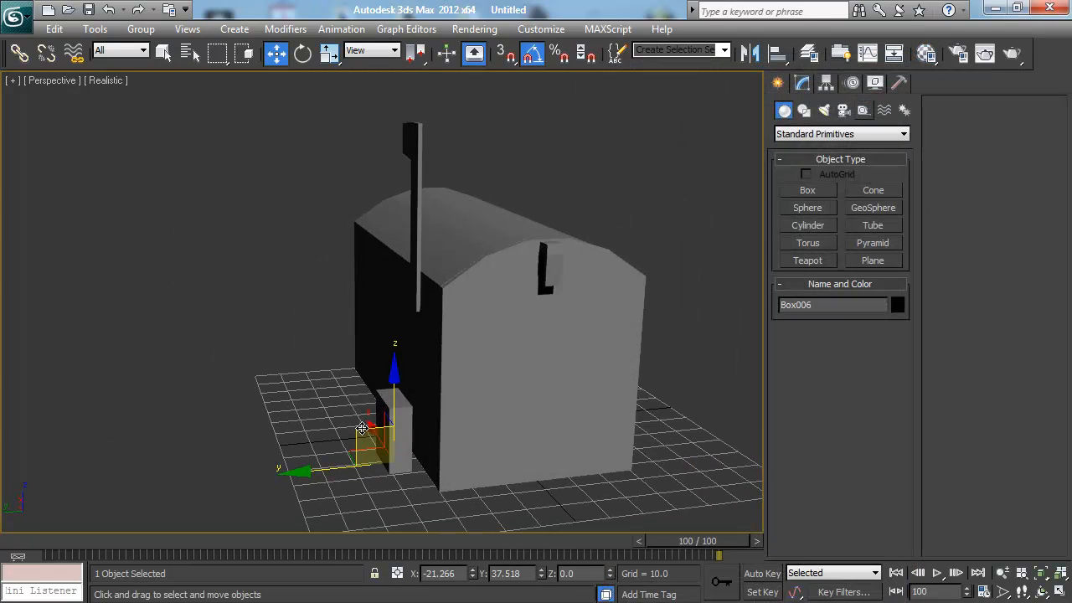
pyautogui.moveTo(364, 436); pyautogui.dragTo(379, 326)
pyautogui.keyDown('alt'); pyautogui.moveTo(341, 332); pyautogui.dragTo(497, 342, button='middle'); pyautogui.keyUp('alt')
pyautogui.scroll(4, 447, 324)
pyautogui.moveTo(421, 421)
pyautogui.mouseDown()
pyautogui.moveTo(435, 453)
pyautogui.moveTo(438, 423)
pyautogui.mouseUp()
pyautogui.keyDown('alt'); pyautogui.moveTo(439, 423); pyautogui.dragTo(520, 431, button='middle'); pyautogui.keyUp('alt')
pyautogui.moveTo(519, 431); pyautogui.dragTo(511, 427)
# Step: Convert the box to Editable Poly and move one of its side faces along Y to adjust the box's depth
pyautogui.rightClick(459, 287)
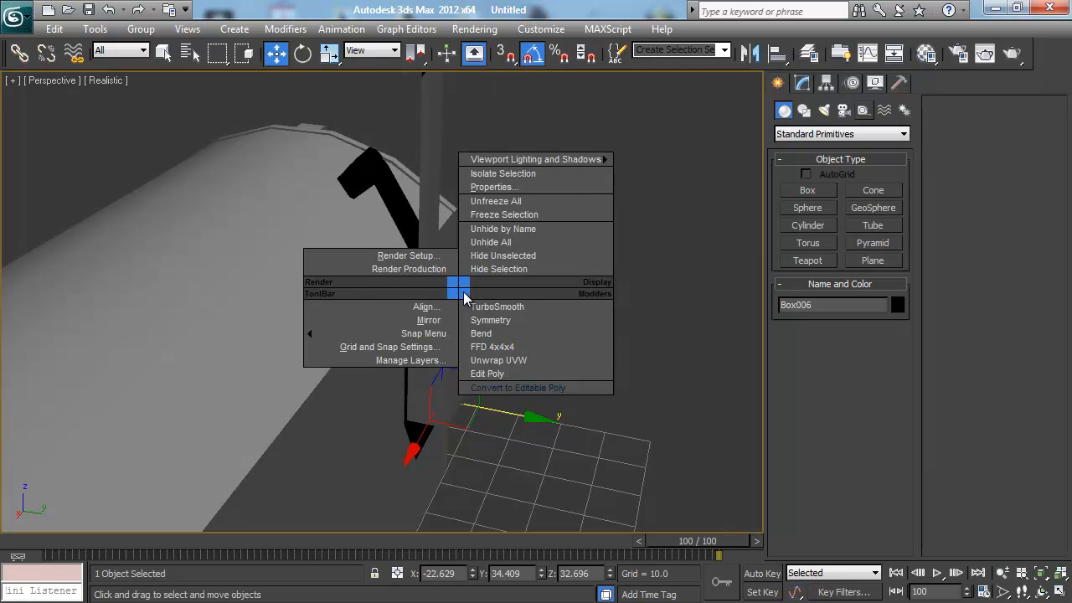
pyautogui.click(515, 388)
pyautogui.keyDown('alt'); pyautogui.moveTo(400, 340); pyautogui.dragTo(431, 354, button='middle'); pyautogui.keyUp('alt')
pyautogui.keyDown('alt'); pyautogui.moveTo(517, 403); pyautogui.dragTo(406, 336, button='middle'); pyautogui.keyUp('alt')
pyautogui.press('4')
pyautogui.click(513, 340)
pyautogui.moveTo(547, 361); pyautogui.dragTo(519, 369)
pyautogui.keyDown('alt'); pyautogui.moveTo(518, 368); pyautogui.dragTo(456, 360, button='middle'); pyautogui.keyUp('alt')
pyautogui.click(467, 353)
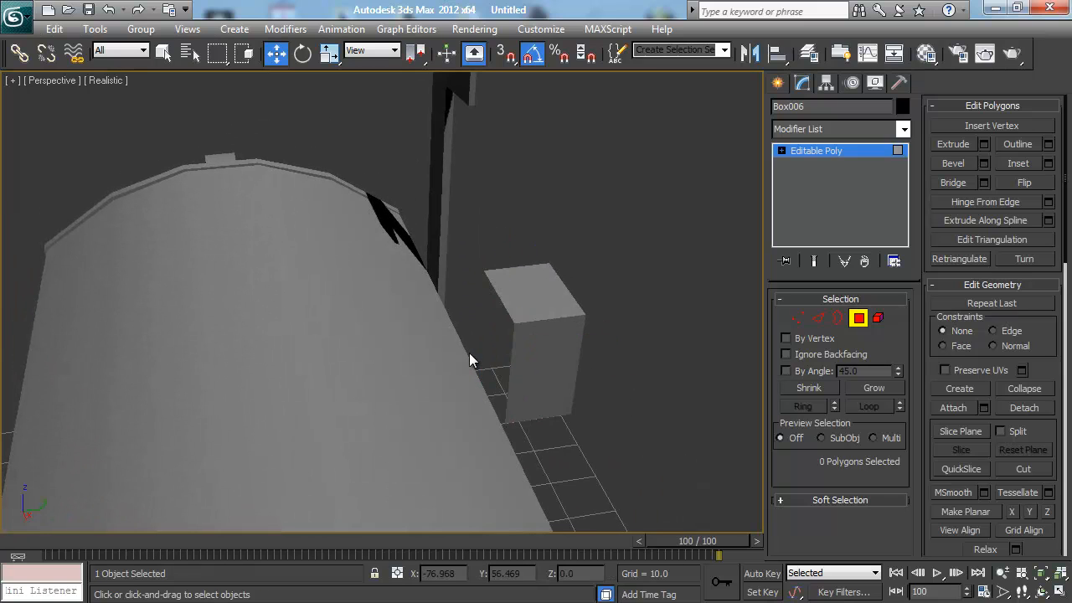
# Step: Move the whole box against the mailbox wall and up around the flag arm's lower end, with edged faces shown
pyautogui.keyDown('alt'); pyautogui.moveTo(544, 318); pyautogui.dragTo(513, 314, button='middle'); pyautogui.keyUp('alt')
pyautogui.press('6')
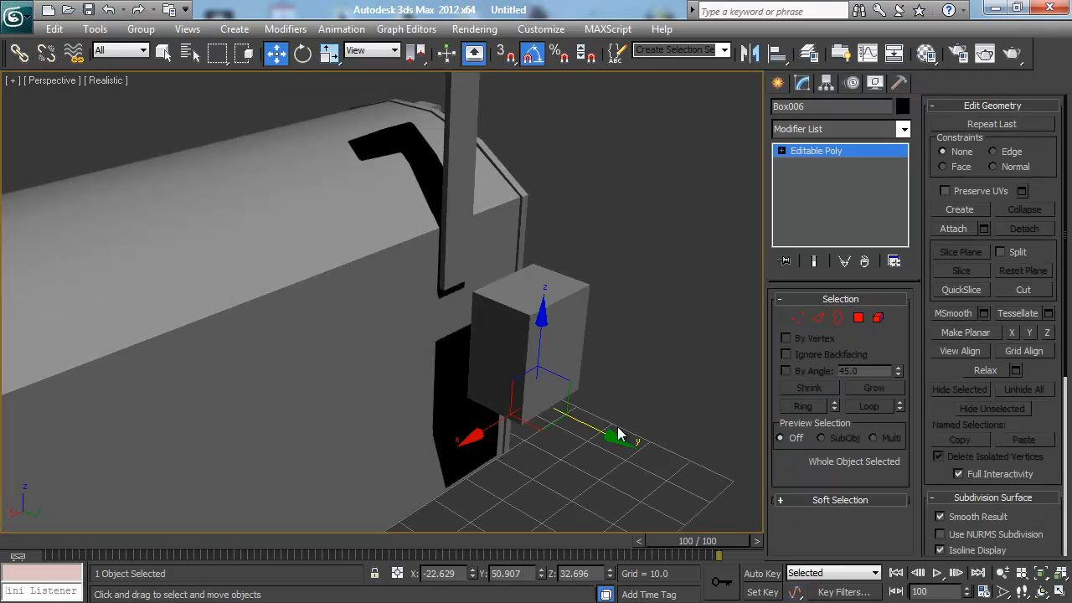
pyautogui.moveTo(618, 434); pyautogui.dragTo(546, 407)
pyautogui.press('F4')
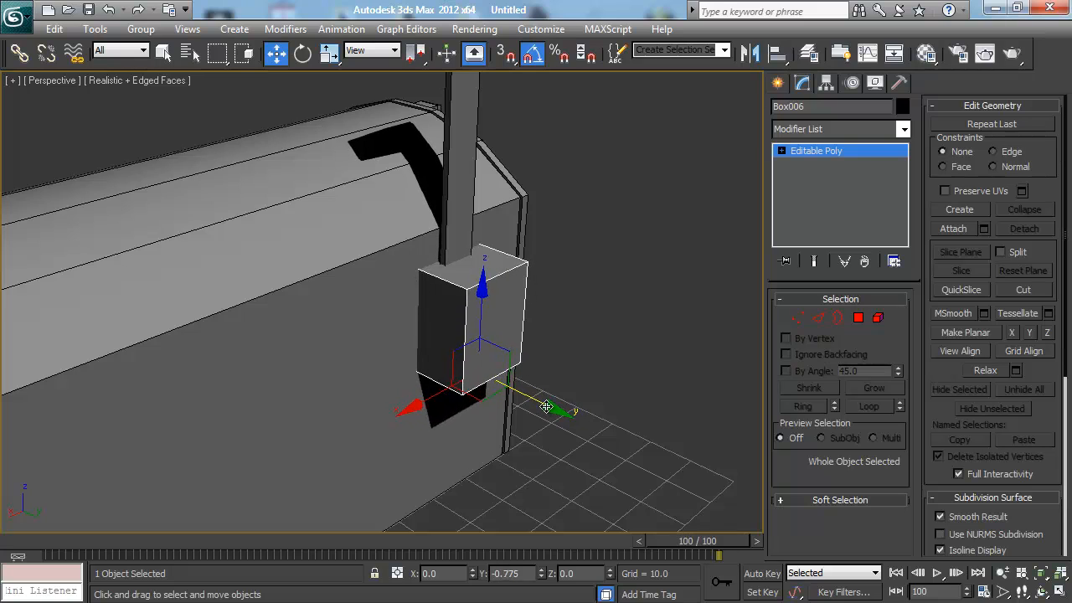
pyautogui.keyDown('alt'); pyautogui.moveTo(469, 318); pyautogui.dragTo(403, 254, button='middle'); pyautogui.keyUp('alt')
pyautogui.moveTo(386, 332); pyautogui.dragTo(382, 314)
pyautogui.keyDown('alt'); pyautogui.moveTo(382, 314); pyautogui.dragTo(351, 335, button='middle'); pyautogui.keyUp('alt')
# Step: Push the box's outer face toward the mailbox to about Y 33.9 to make the box thinner
pyautogui.press('4')
pyautogui.click(416, 328)
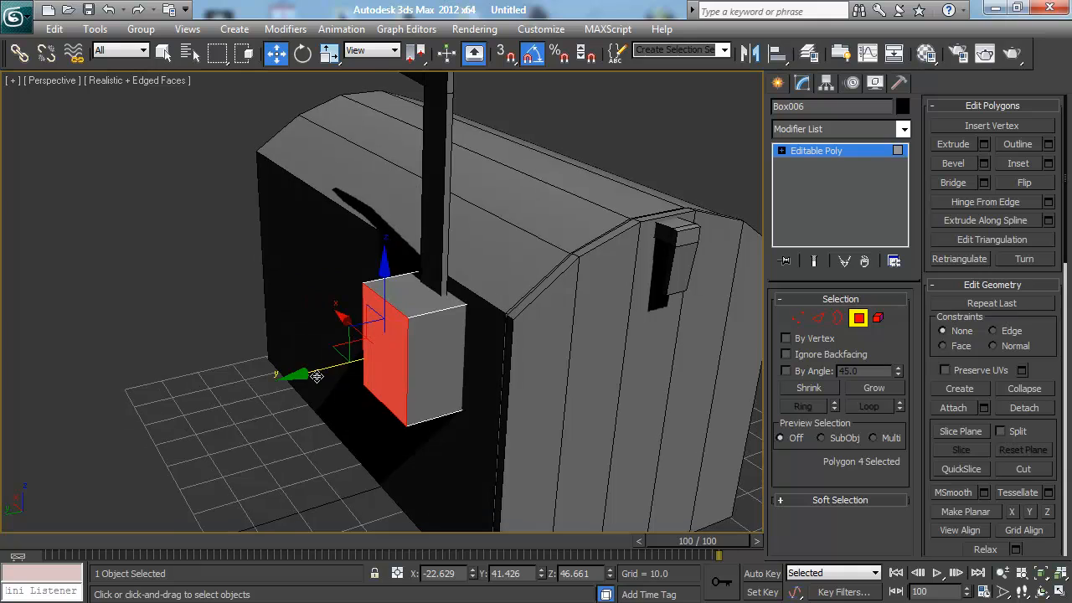
pyautogui.moveTo(319, 374)
pyautogui.mouseDown()
pyautogui.moveTo(348, 364)
pyautogui.moveTo(335, 366)
pyautogui.mouseUp()
pyautogui.keyDown('alt'); pyautogui.moveTo(335, 367); pyautogui.dragTo(402, 335, button='middle'); pyautogui.keyUp('alt')
# Step: Raise the box's bottom vertices to shorten it and scale them closer together along X
pyautogui.press('1')
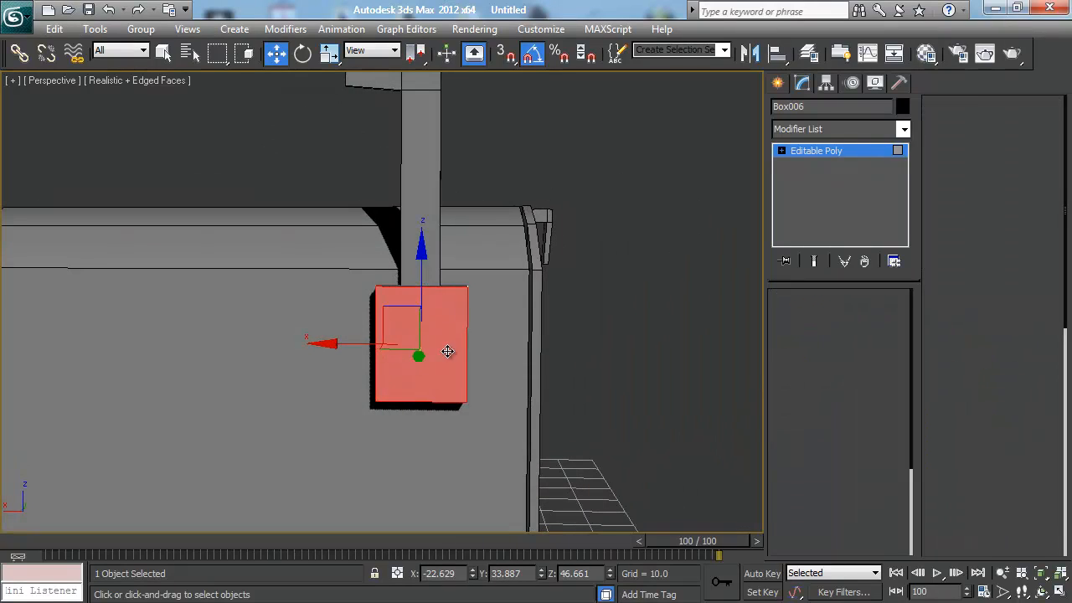
pyautogui.moveTo(319, 344); pyautogui.dragTo(457, 433)
pyautogui.moveTo(428, 341); pyautogui.dragTo(431, 315)
pyautogui.press('e')
pyautogui.press('r')
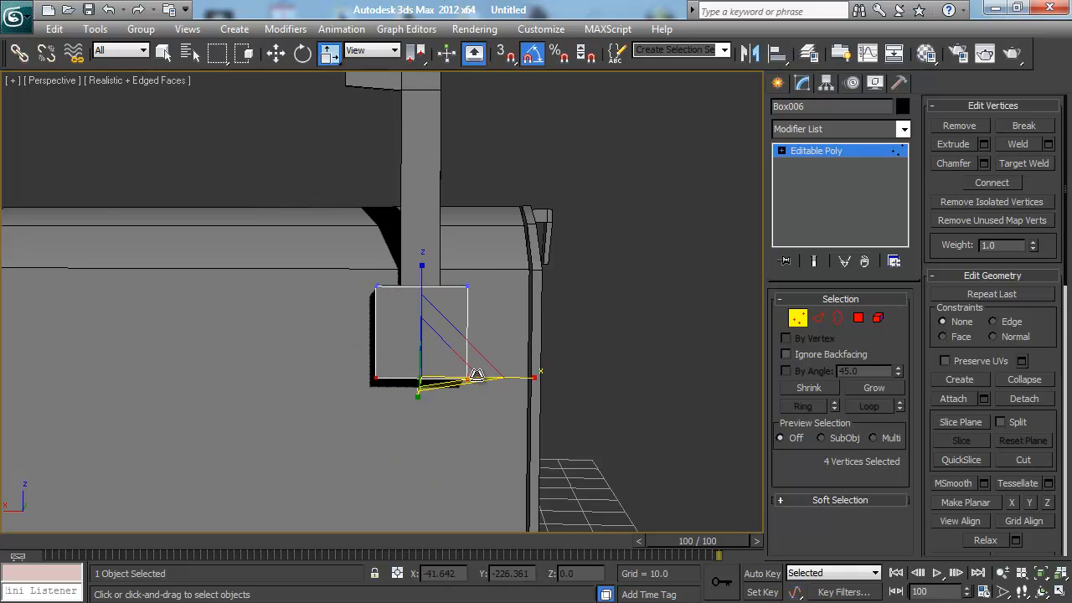
pyautogui.moveTo(532, 378); pyautogui.dragTo(514, 378)
# Step: Narrow the box's top vertices along X and scale the bottom vertices to about 83% for a slight taper
pyautogui.moveTo(366, 276); pyautogui.dragTo(497, 311)
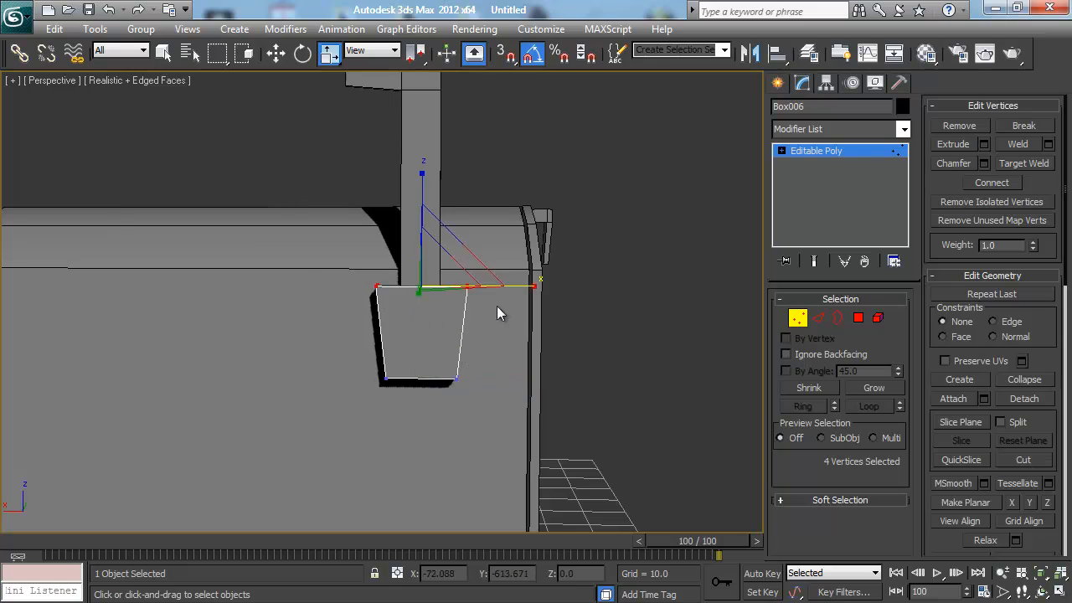
pyautogui.press('w')
pyautogui.press('e')
pyautogui.press('r')
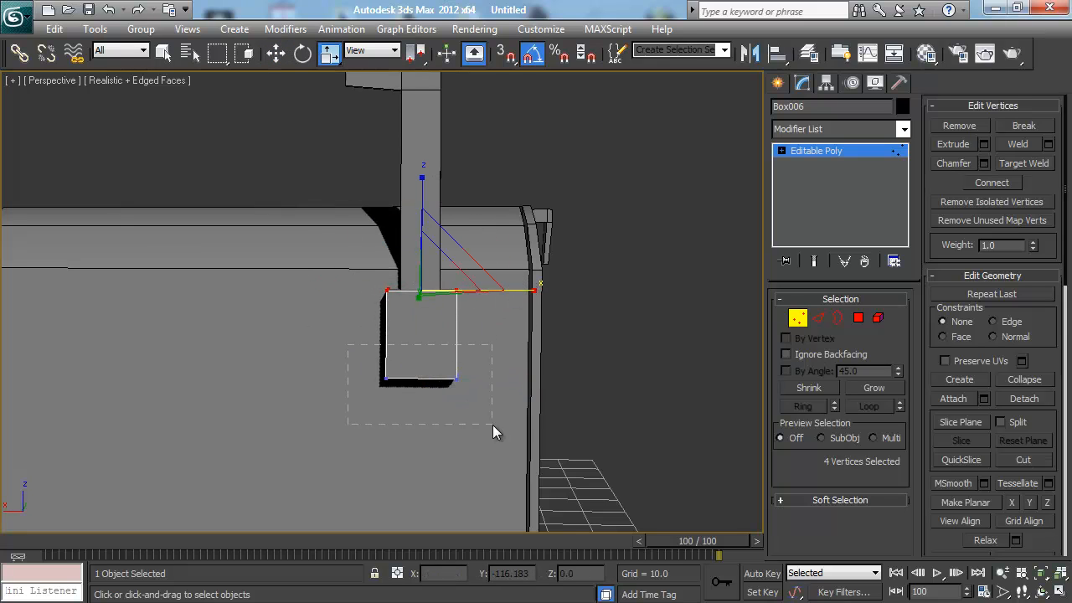
pyautogui.moveTo(493, 425); pyautogui.dragTo(494, 426)
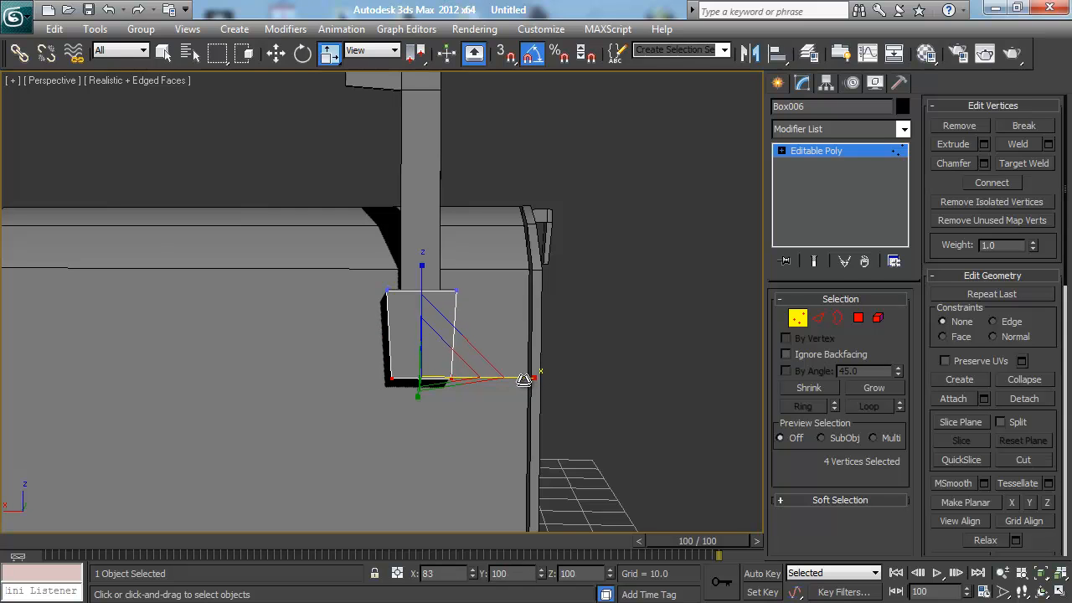
pyautogui.press('1')
# Step: Examine the tapered box and the flag arm from several sides, with and without the edge display
pyautogui.click(595, 294)
pyautogui.press('F4')
pyautogui.keyDown('alt'); pyautogui.moveTo(541, 265); pyautogui.dragTo(525, 295, button='middle'); pyautogui.keyUp('alt')
pyautogui.scroll(-5, 289, 307)
pyautogui.scroll(4, 419, 282)
pyautogui.click(598, 289)
pyautogui.keyDown('alt'); pyautogui.moveTo(598, 290); pyautogui.dragTo(625, 285, button='middle'); pyautogui.keyUp('alt')
pyautogui.press('F4')
pyautogui.moveTo(625, 285); pyautogui.dragTo(503, 273, button='middle')
pyautogui.scroll(4, 479, 283)
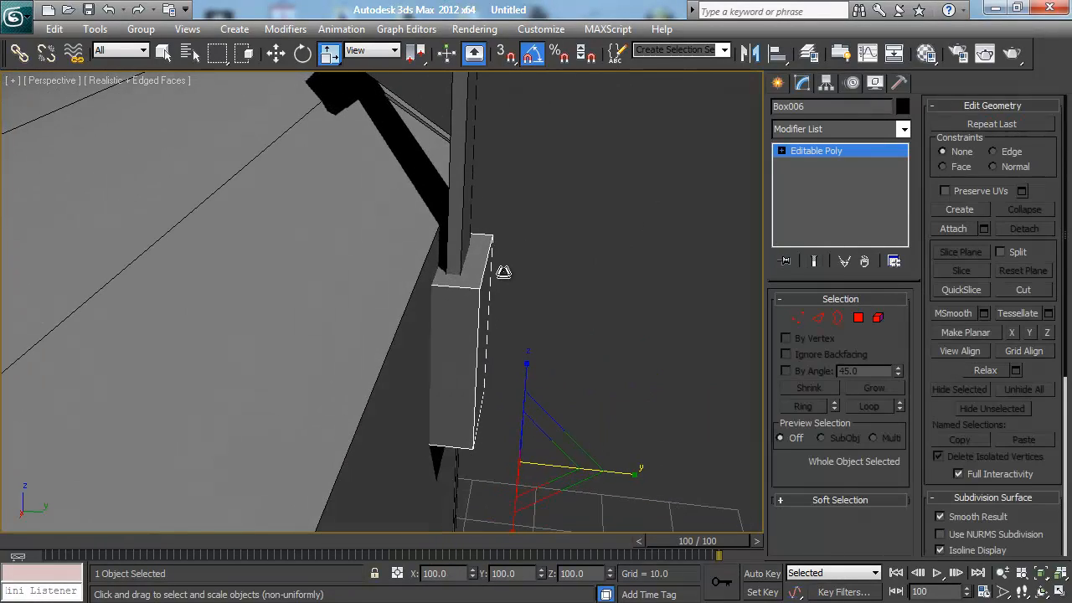
# Step: Connect the ring of edges across the box's thickness with 2 segments, a slide of -15 and a small positive pinch
pyautogui.press('2')
pyautogui.click(459, 287)
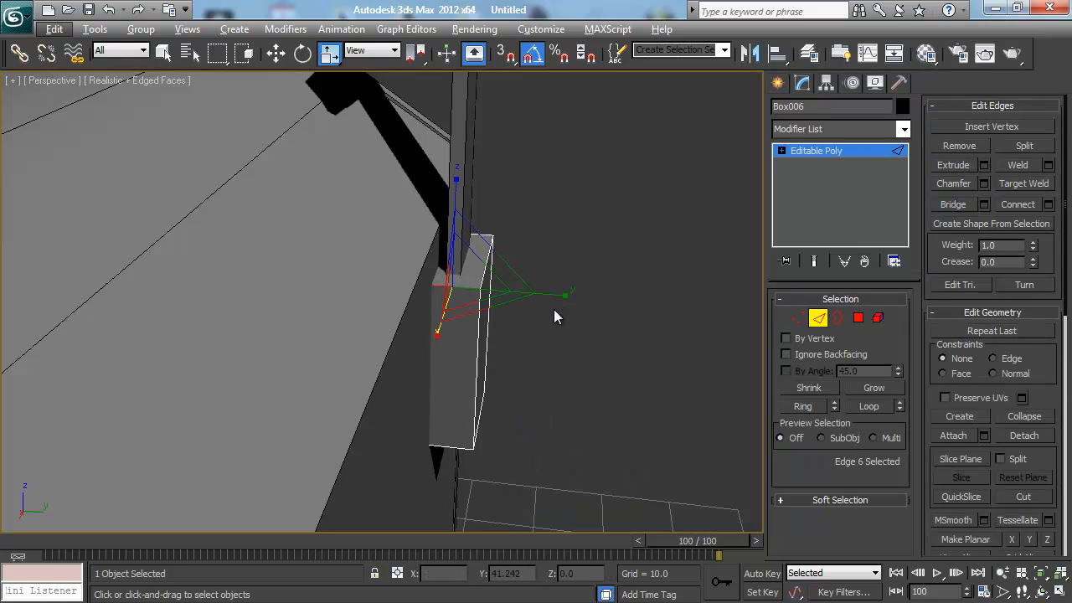
pyautogui.click(815, 405)
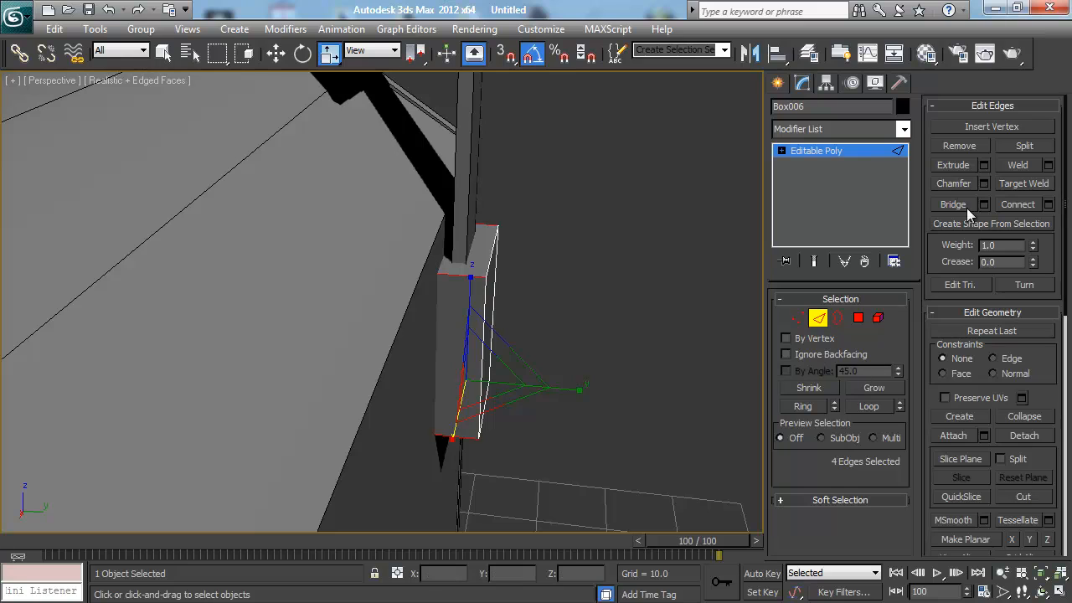
pyautogui.click(1049, 206)
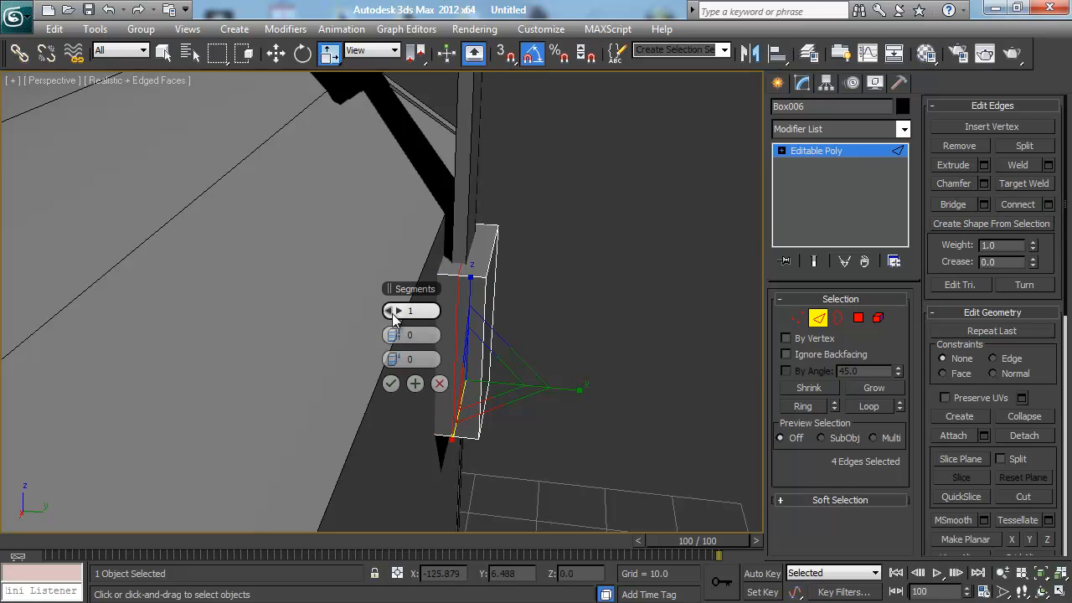
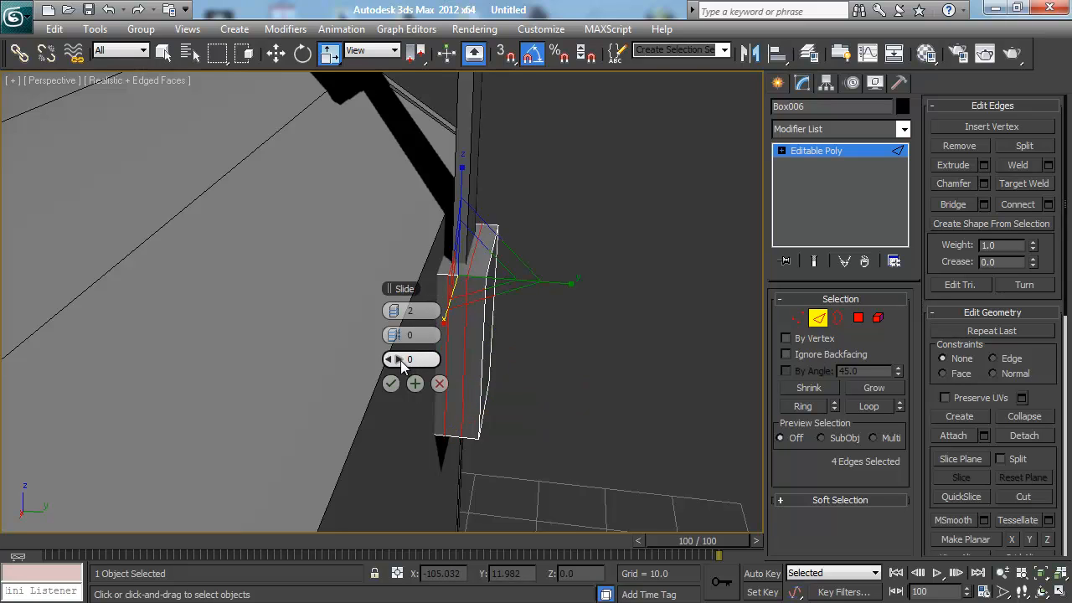
pyautogui.moveTo(400, 361); pyautogui.dragTo(434, 334)
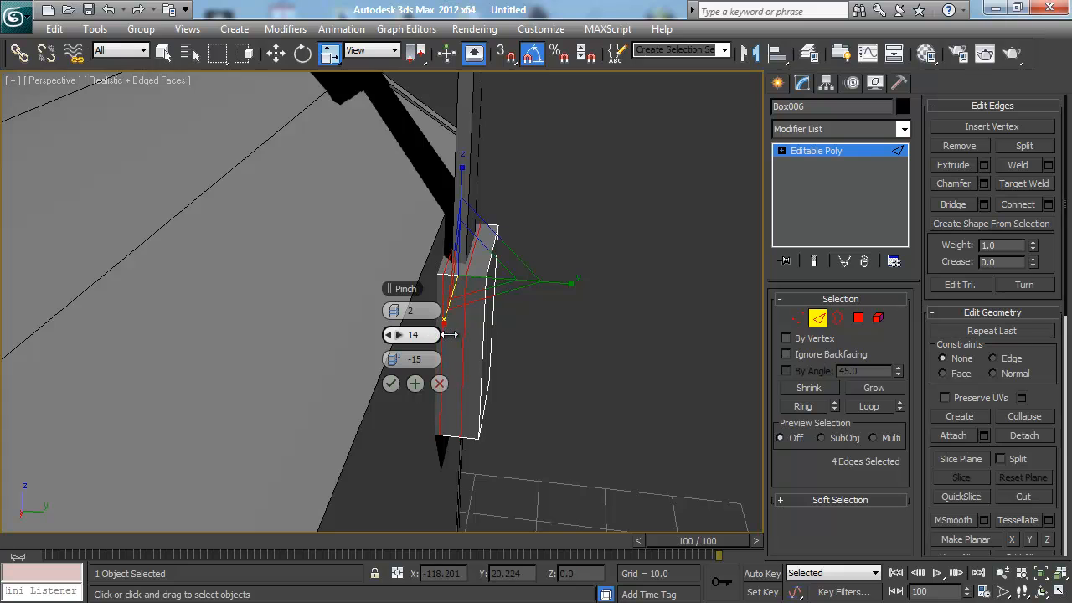
pyautogui.click(390, 382)
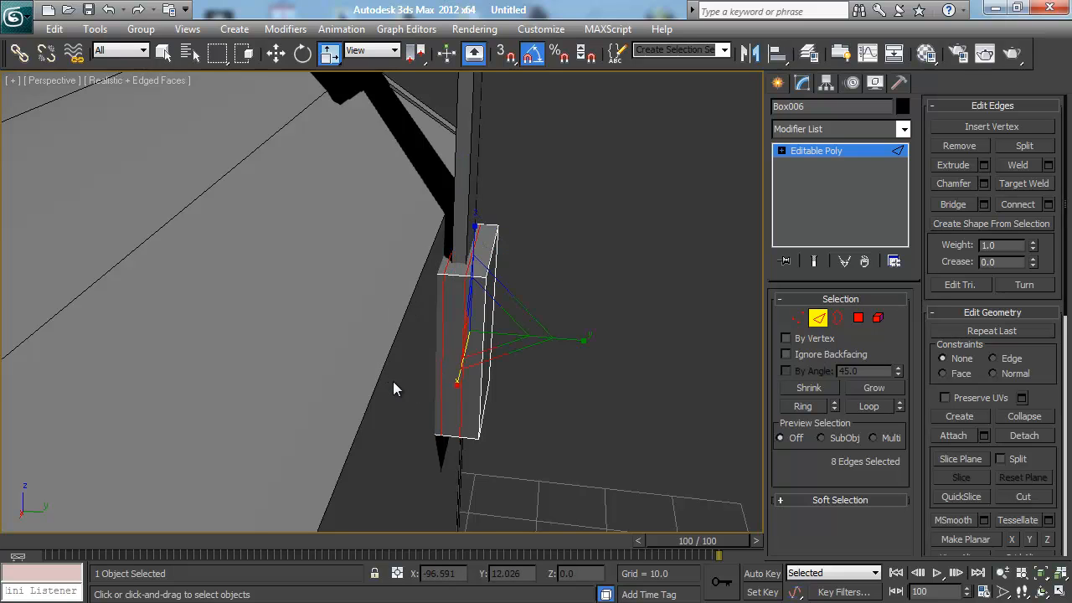
# Step: Connect the box's ring of vertical edges with 1 segment and a slide of 78, placing the loop near the bottom
pyautogui.keyDown('alt'); pyautogui.moveTo(572, 311); pyautogui.dragTo(491, 257, button='middle'); pyautogui.keyUp('alt')
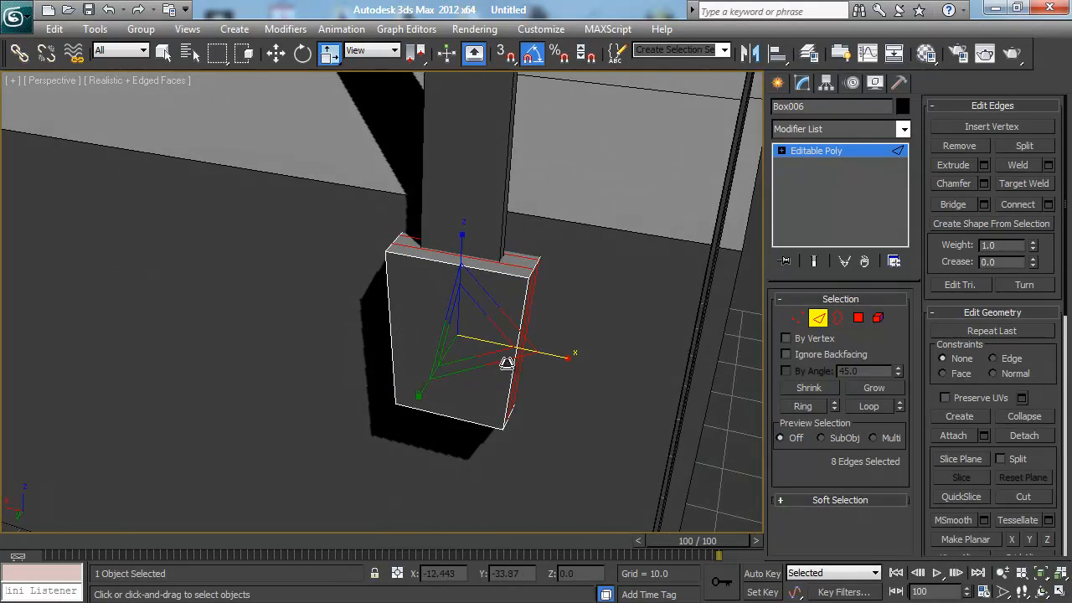
pyautogui.keyDown('alt'); pyautogui.moveTo(506, 363); pyautogui.dragTo(482, 253, button='middle'); pyautogui.keyUp('alt')
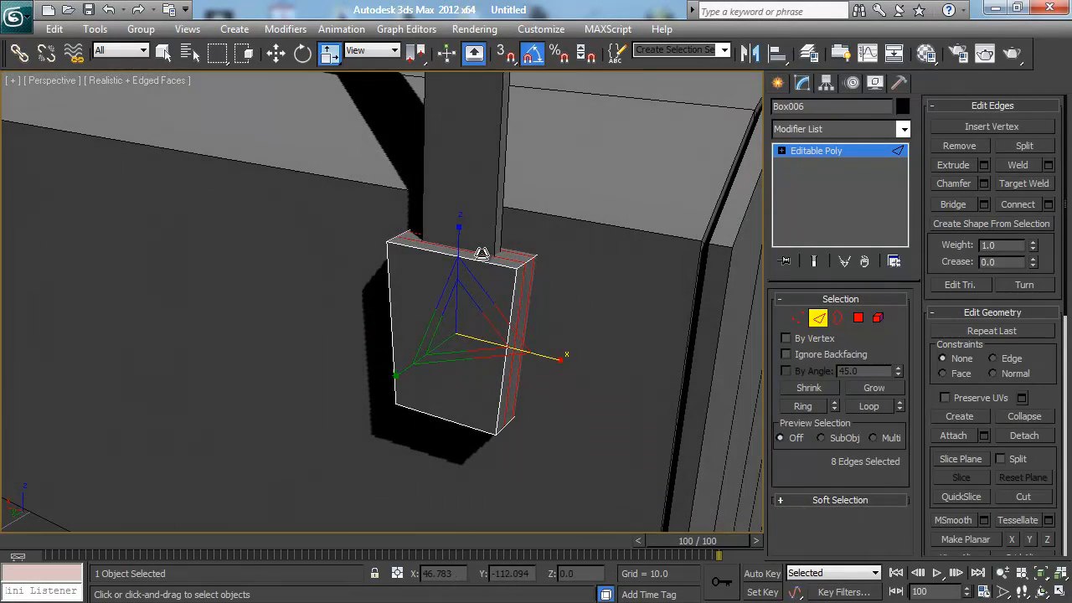
pyautogui.click(513, 294)
pyautogui.press('alt')
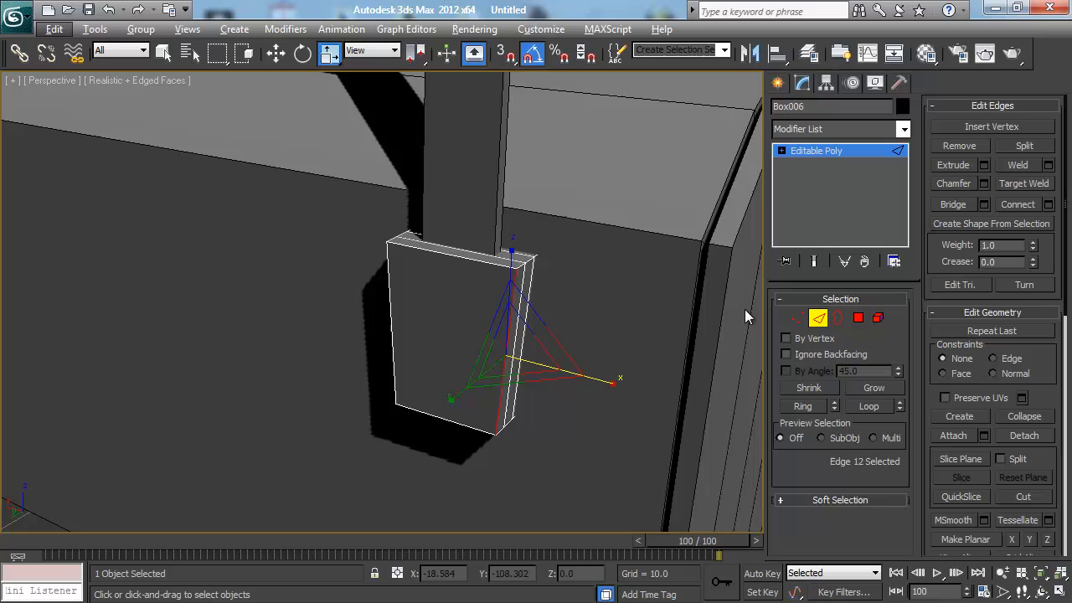
pyautogui.click(800, 407)
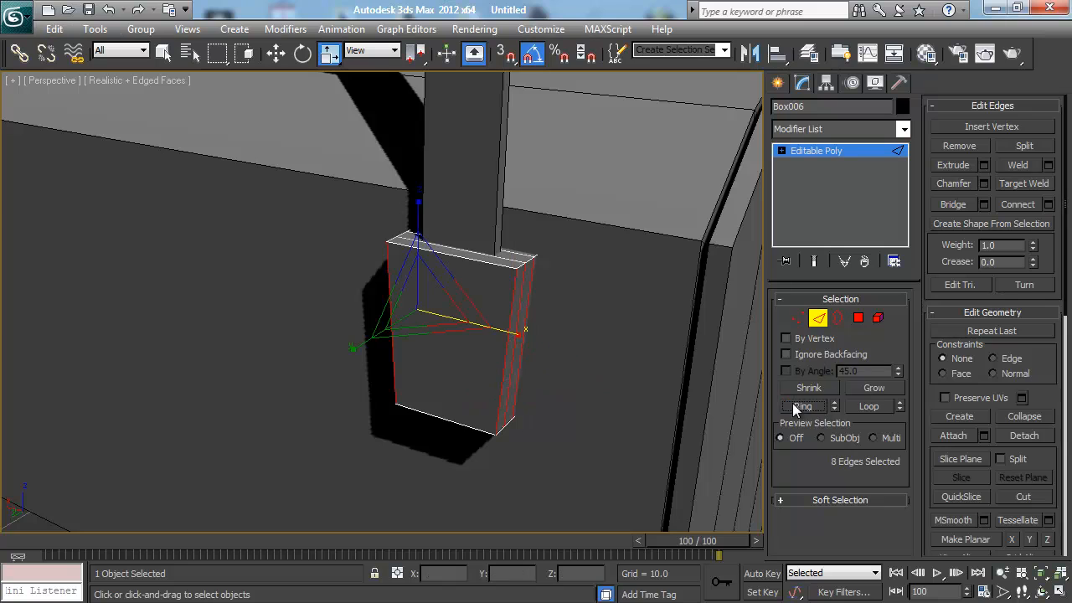
pyautogui.click(1049, 204)
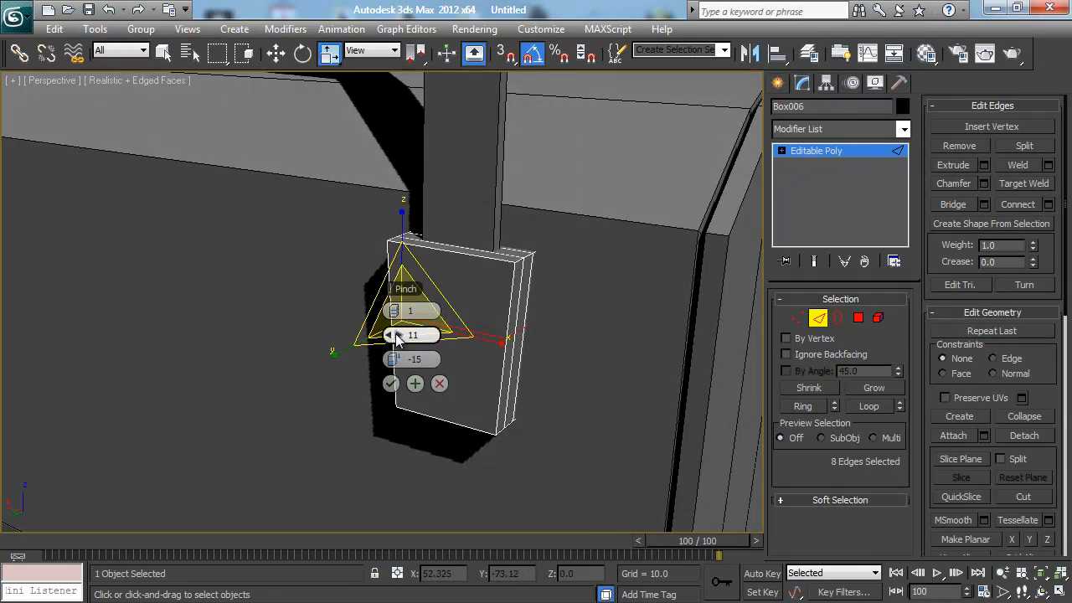
pyautogui.moveTo(401, 358); pyautogui.dragTo(600, 355)
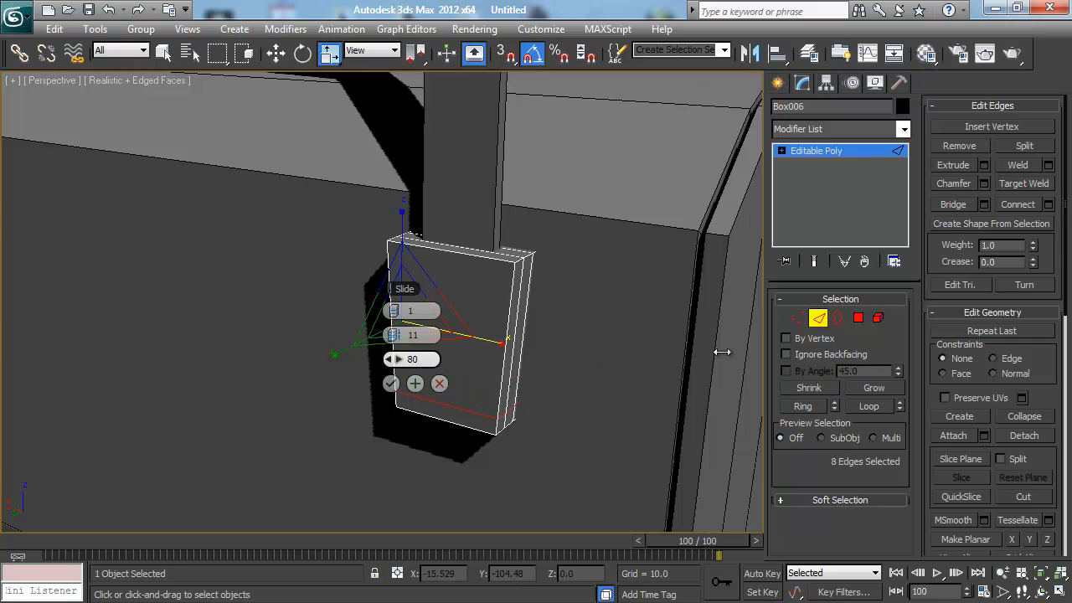
pyautogui.moveTo(717, 353); pyautogui.dragTo(716, 354)
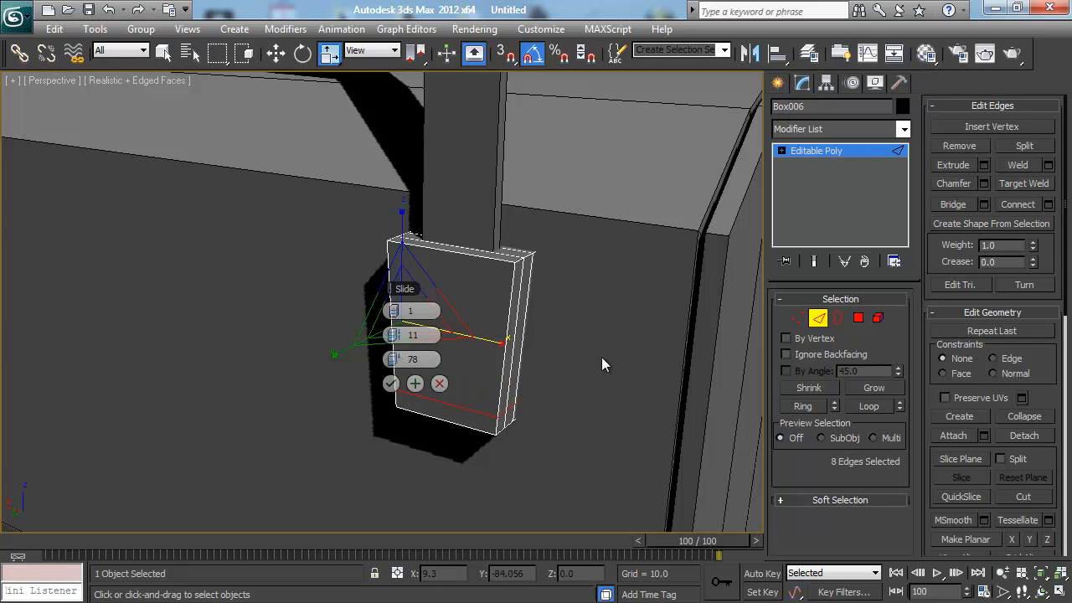
pyautogui.click(390, 383)
# Step: Delete the middle-strip polygons on the box's top and both narrow sides, keeping those below the lower edge loop
pyautogui.keyDown('alt'); pyautogui.moveTo(431, 383); pyautogui.dragTo(482, 368, button='middle'); pyautogui.keyUp('alt')
pyautogui.press('4')
pyautogui.click(501, 325)
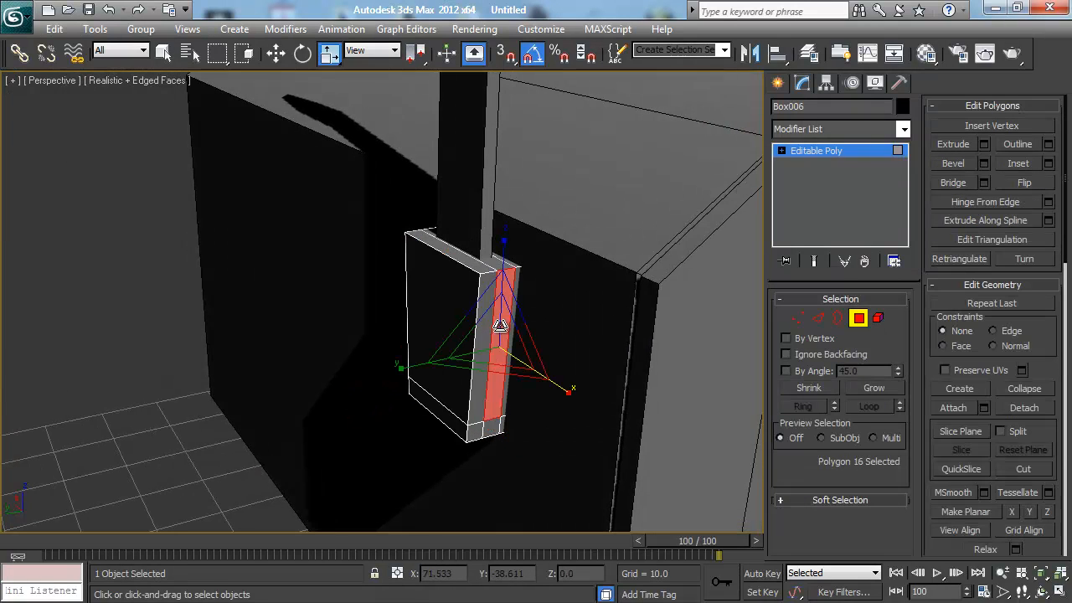
pyautogui.keyDown('ctrl'); pyautogui.click(489, 263); pyautogui.keyUp('ctrl')
pyautogui.keyDown('alt'); pyautogui.moveTo(305, 253); pyautogui.dragTo(509, 263, button='middle'); pyautogui.keyUp('alt')
pyautogui.keyDown('ctrl'); pyautogui.click(421, 306); pyautogui.keyUp('ctrl')
pyautogui.keyDown('alt'); pyautogui.moveTo(395, 303); pyautogui.dragTo(419, 311, button='middle'); pyautogui.keyUp('alt')
pyautogui.press('Delete')
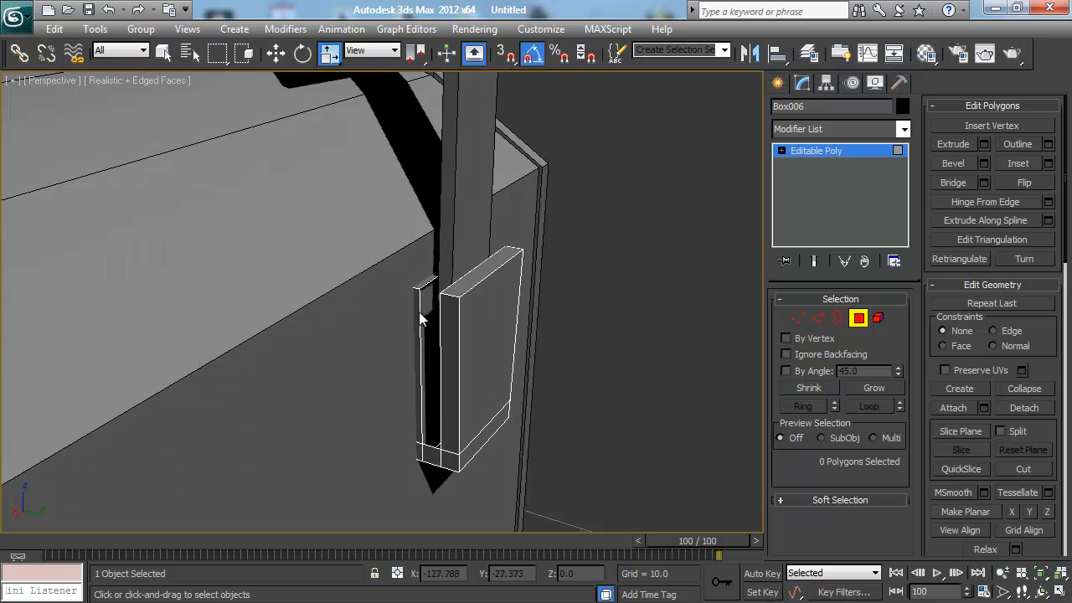
# Step: Bridge the two upright open edges of the bracket's rear plate, closing its slot-facing side
pyautogui.keyDown('alt'); pyautogui.moveTo(425, 372); pyautogui.dragTo(455, 302, button='middle'); pyautogui.keyUp('alt')
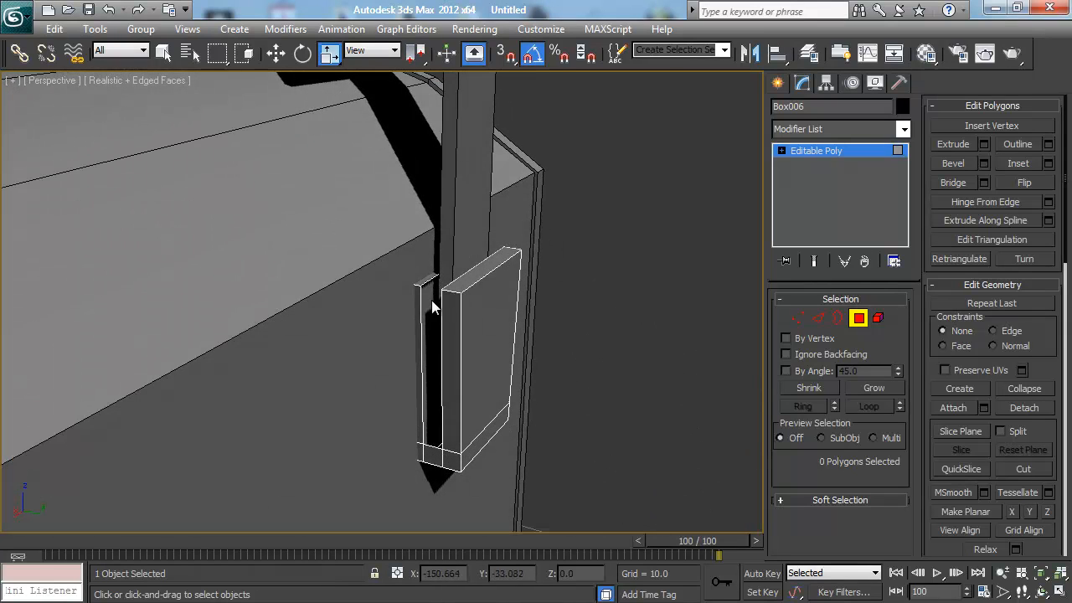
pyautogui.keyDown('alt'); pyautogui.moveTo(539, 285); pyautogui.dragTo(447, 298, button='middle'); pyautogui.keyUp('alt')
pyautogui.press('2')
pyautogui.click(534, 306)
pyautogui.scroll(3, 511, 298)
pyautogui.click(265, 321)
pyautogui.keyDown('alt'); pyautogui.moveTo(268, 318); pyautogui.dragTo(489, 306, button='middle'); pyautogui.keyUp('alt')
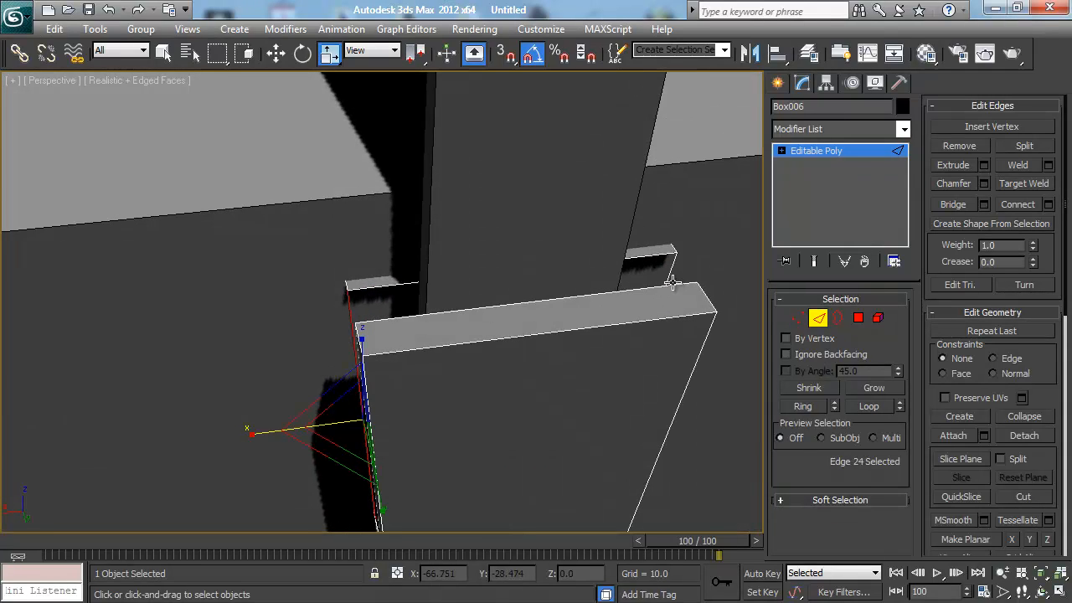
pyautogui.keyDown('alt'); pyautogui.moveTo(591, 295); pyautogui.dragTo(670, 330, button='middle'); pyautogui.keyUp('alt')
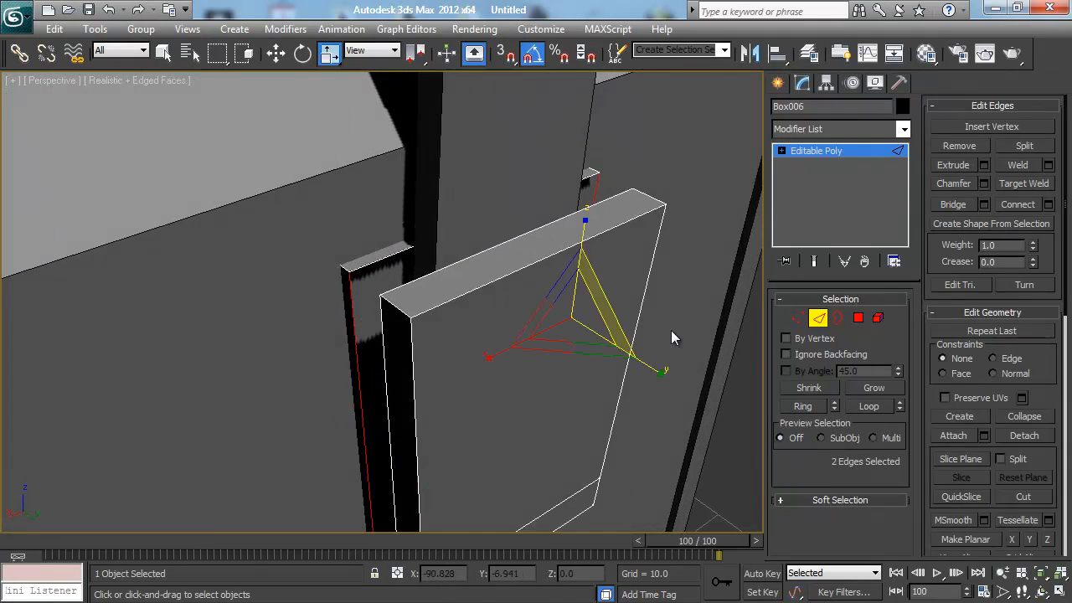
pyautogui.click(961, 202)
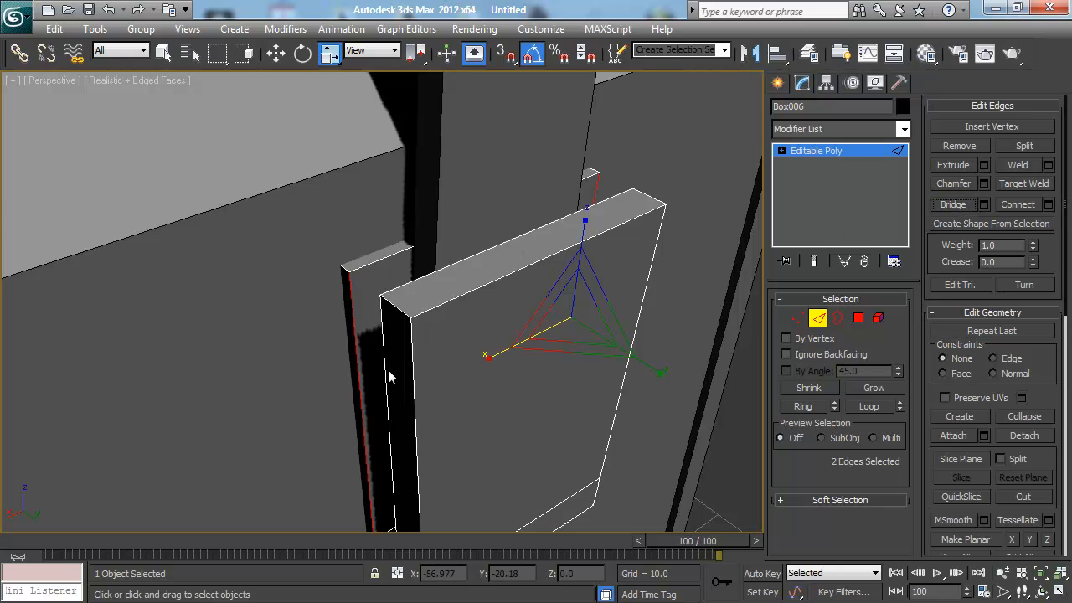
# Step: Bridge the two upright open edges of the bracket's front plate to close its slot-facing side
pyautogui.moveTo(388, 370)
pyautogui.keyDown('alt'); pyautogui.mouseDown(button='middle')
pyautogui.moveTo(382, 295)
pyautogui.moveTo(395, 311)
pyautogui.moveTo(516, 344)
pyautogui.moveTo(545, 335)
pyautogui.moveTo(313, 296)
pyautogui.moveTo(469, 282)
pyautogui.moveTo(376, 292)
pyautogui.moveTo(398, 295)
pyautogui.moveTo(404, 246)
pyautogui.moveTo(407, 290)
pyautogui.moveTo(427, 273)
pyautogui.moveTo(409, 283)
pyautogui.moveTo(400, 331)
pyautogui.mouseUp(button='middle'); pyautogui.keyUp('alt')
pyautogui.click(516, 344)
pyautogui.press('F3')
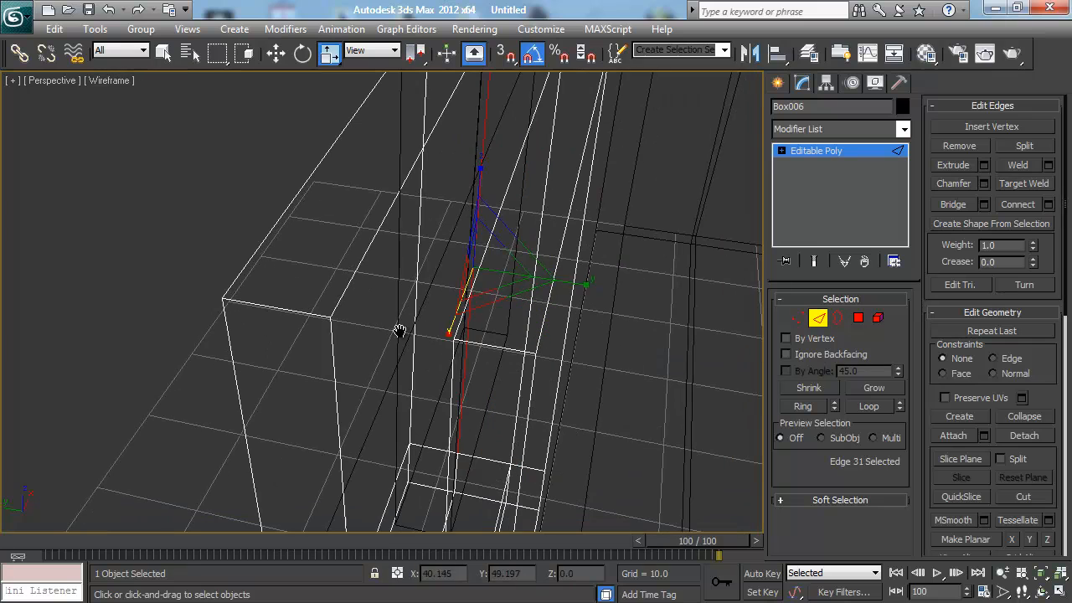
pyautogui.keyDown('ctrl'); pyautogui.click(333, 338); pyautogui.keyUp('ctrl')
pyautogui.press('F3')
pyautogui.moveTo(335, 338)
pyautogui.keyDown('alt'); pyautogui.mouseDown(button='middle')
pyautogui.moveTo(371, 304)
pyautogui.moveTo(420, 314)
pyautogui.moveTo(341, 344)
pyautogui.moveTo(335, 388)
pyautogui.moveTo(347, 385)
pyautogui.mouseUp(button='middle'); pyautogui.keyUp('alt')
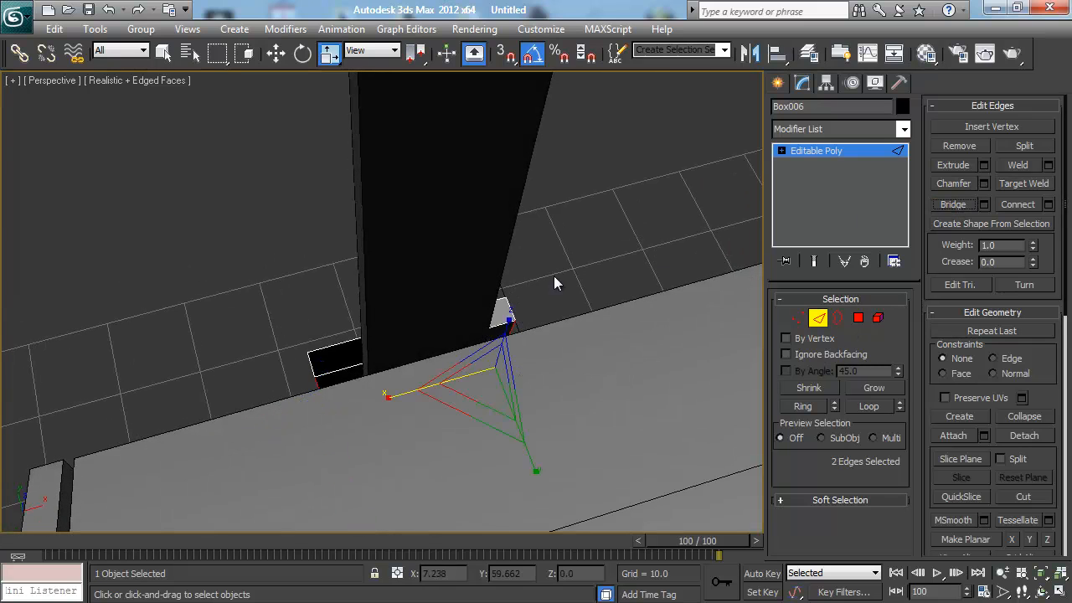
pyautogui.keyDown('alt'); pyautogui.moveTo(556, 282); pyautogui.dragTo(465, 325, button='middle'); pyautogui.keyUp('alt')
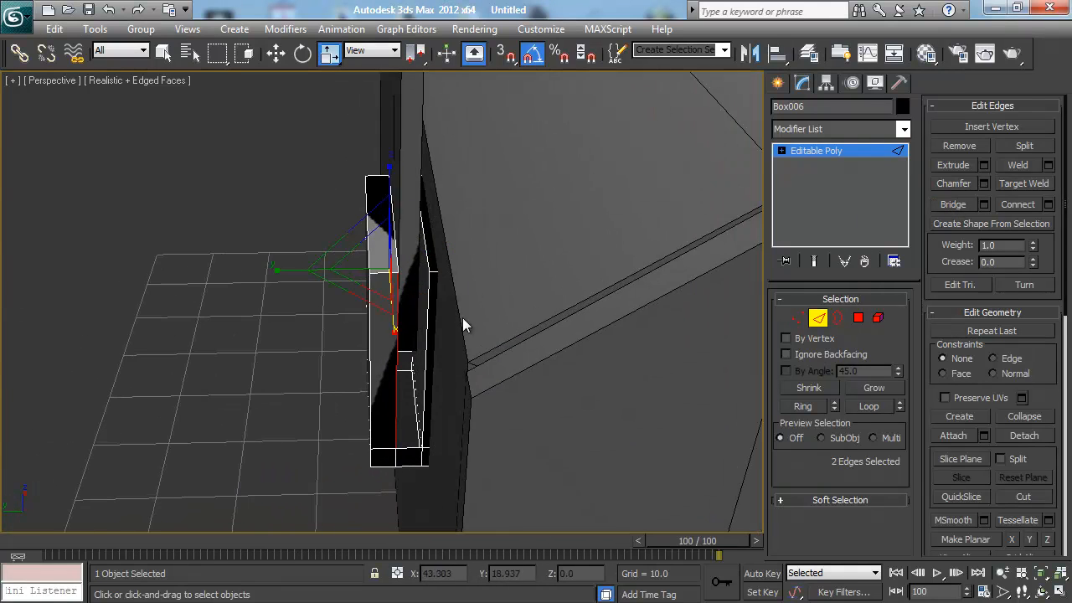
# Step: Bridge the two short edges at the bottom of the slot to close its floor, and leave edge editing
pyautogui.click(406, 445)
pyautogui.keyDown('alt'); pyautogui.moveTo(407, 430); pyautogui.dragTo(407, 412, button='middle'); pyautogui.keyUp('alt')
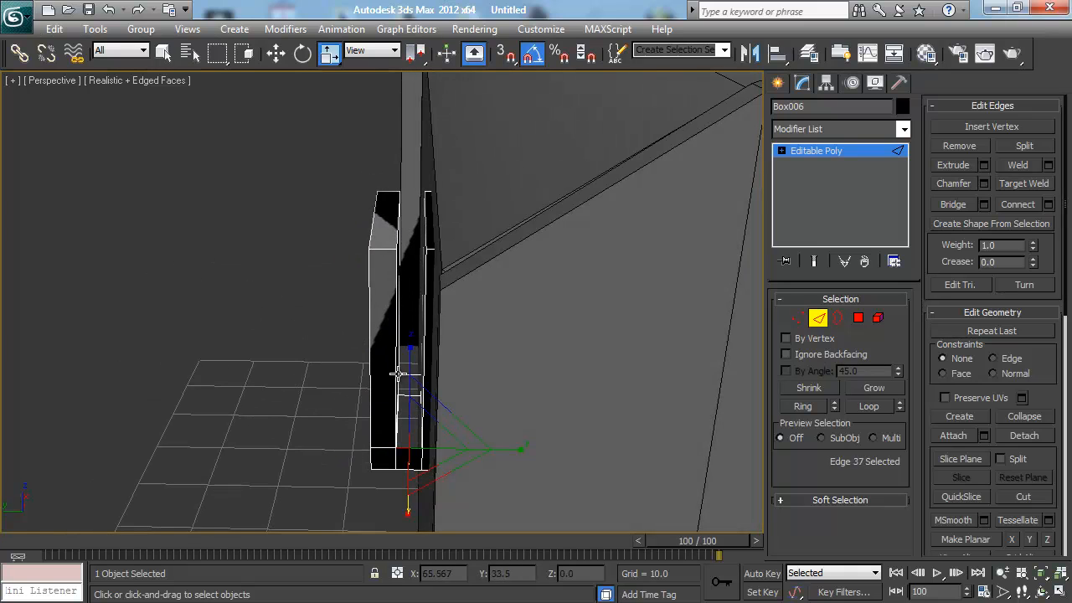
pyautogui.keyDown('ctrl'); pyautogui.click(400, 374); pyautogui.keyUp('ctrl')
pyautogui.keyDown('alt'); pyautogui.moveTo(348, 382); pyautogui.dragTo(353, 391, button='middle'); pyautogui.keyUp('alt')
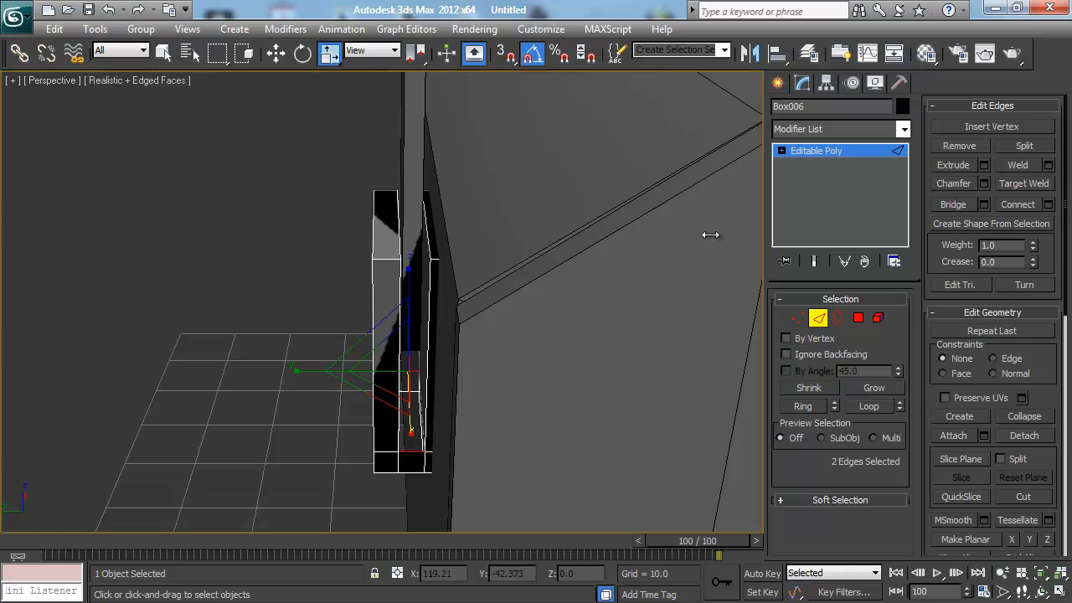
pyautogui.click(960, 202)
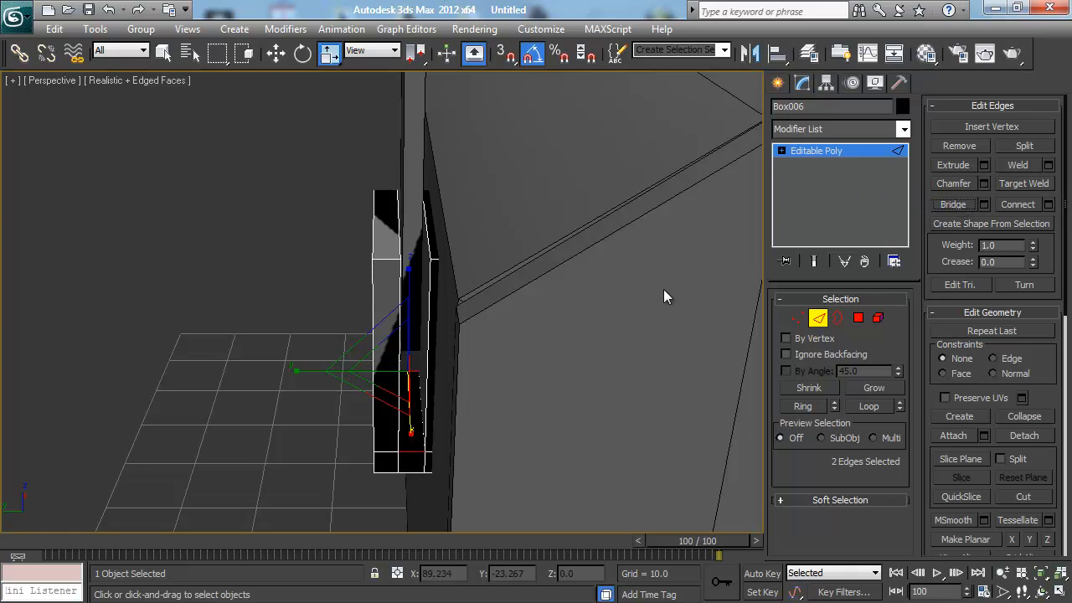
pyautogui.keyDown('alt'); pyautogui.moveTo(664, 289); pyautogui.dragTo(527, 246, button='middle'); pyautogui.keyUp('alt')
pyautogui.press('2')
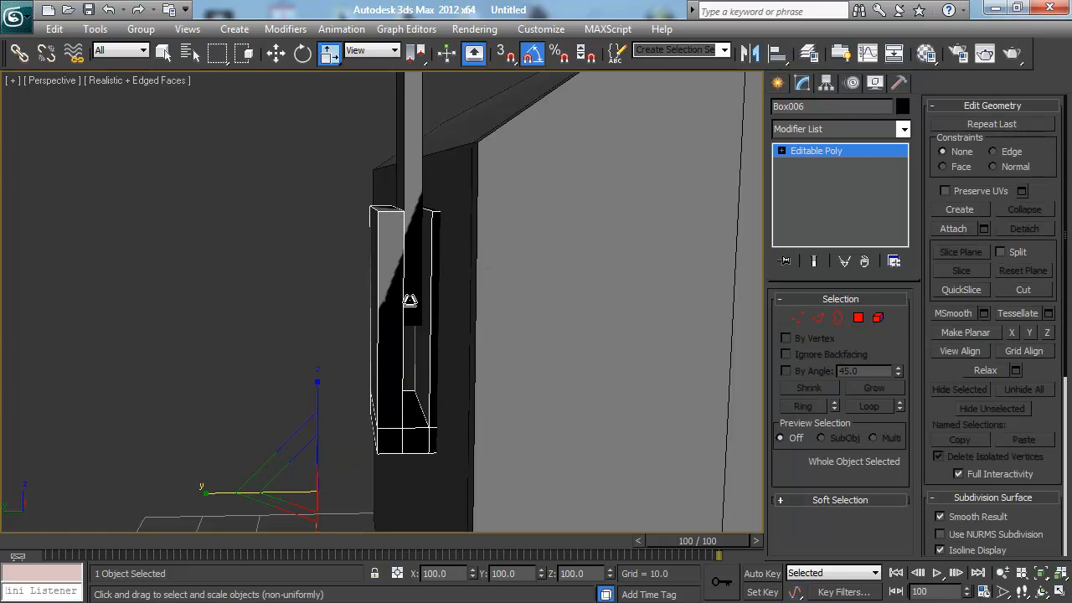
# Step: Examine the closed bracket and flag arm on the mailbox, with and without the edge display
pyautogui.click(305, 277)
pyautogui.keyDown('alt'); pyautogui.moveTo(305, 276); pyautogui.dragTo(330, 285, button='middle'); pyautogui.keyUp('alt')
pyautogui.scroll(-5, 330, 285)
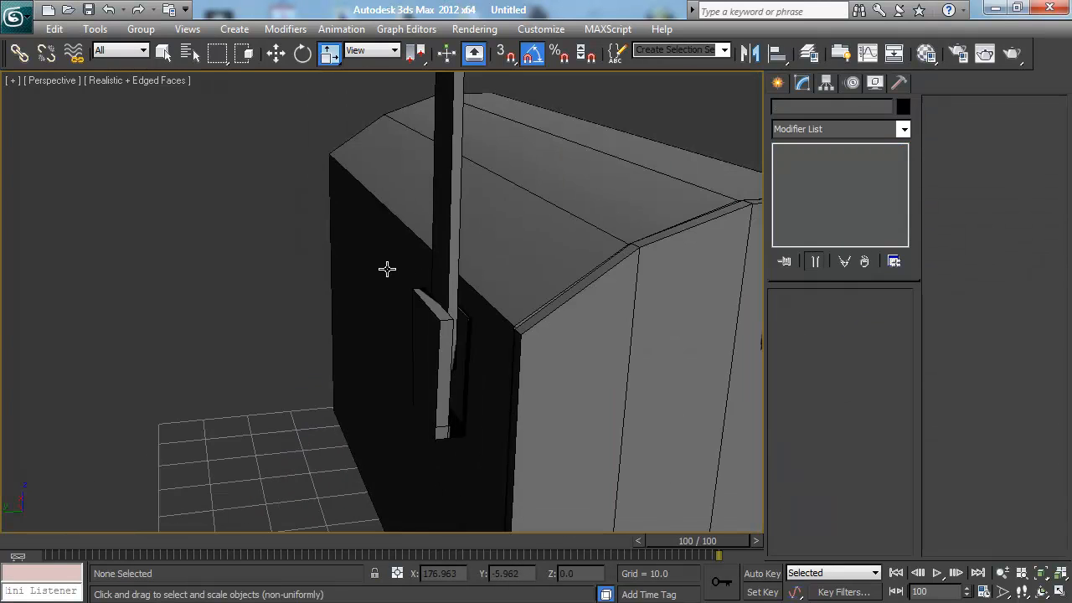
pyautogui.moveTo(388, 268)
pyautogui.keyDown('alt'); pyautogui.mouseDown(button='middle')
pyautogui.moveTo(383, 254)
pyautogui.moveTo(423, 260)
pyautogui.moveTo(502, 243)
pyautogui.moveTo(474, 240)
pyautogui.moveTo(508, 256)
pyautogui.moveTo(694, 259)
pyautogui.moveTo(507, 248)
pyautogui.moveTo(498, 232)
pyautogui.moveTo(469, 251)
pyautogui.mouseUp(button='middle'); pyautogui.keyUp('alt')
pyautogui.press('F4')
pyautogui.scroll(-3, 503, 243)
pyautogui.scroll(3, 508, 250)
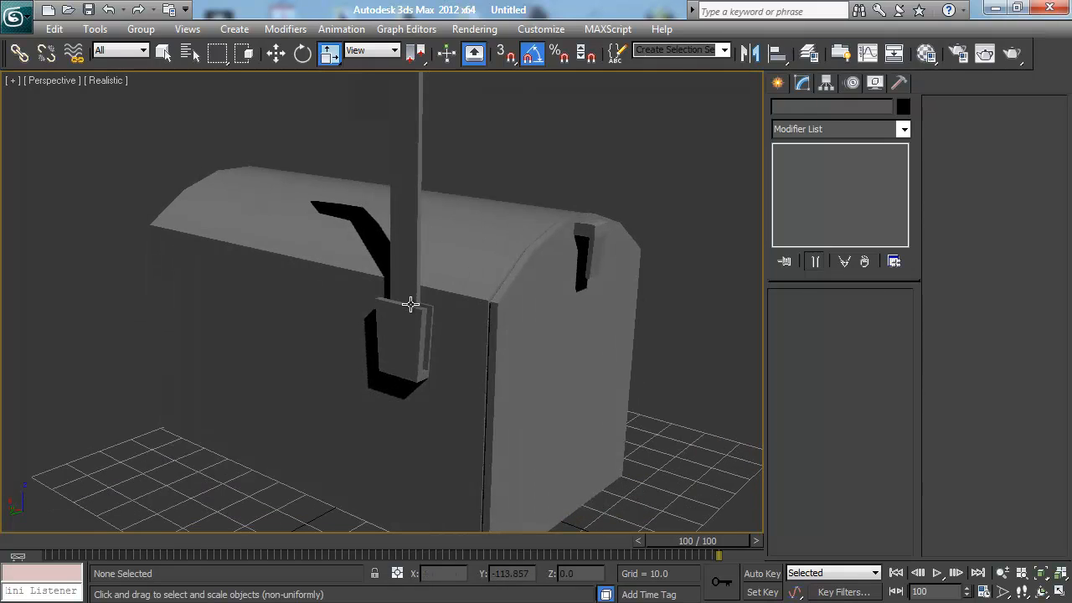
pyautogui.click(412, 330)
pyautogui.press('F4')
pyautogui.keyDown('alt'); pyautogui.moveTo(424, 318); pyautogui.dragTo(466, 303, button='middle'); pyautogui.keyUp('alt')
pyautogui.press('F4')
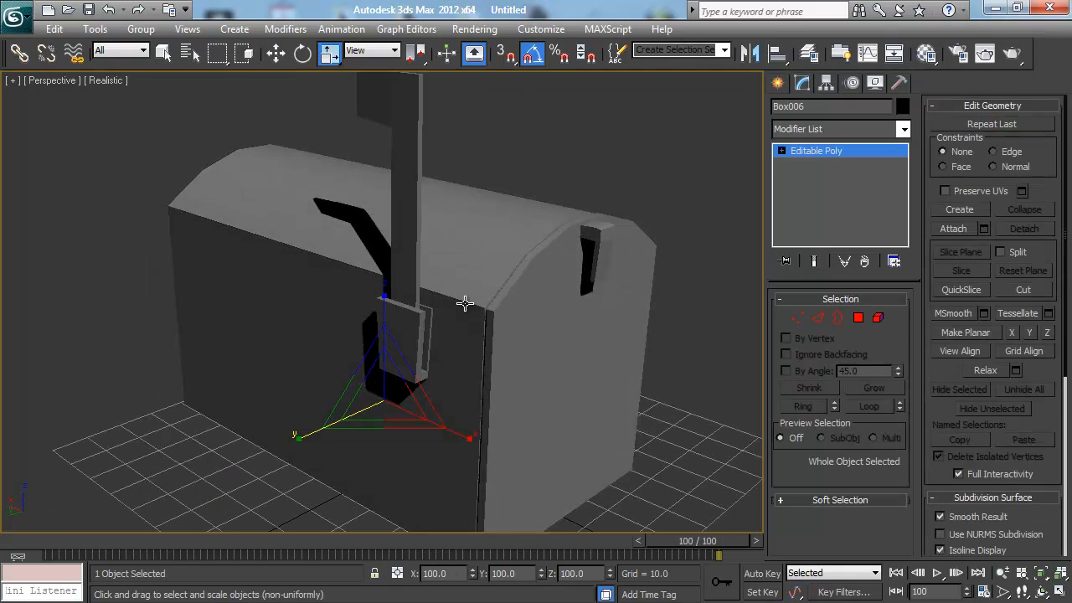
# Step: Create a small sphere with a radius of about 2 on the grid beside the mailbox's flag side
pyautogui.click(778, 83)
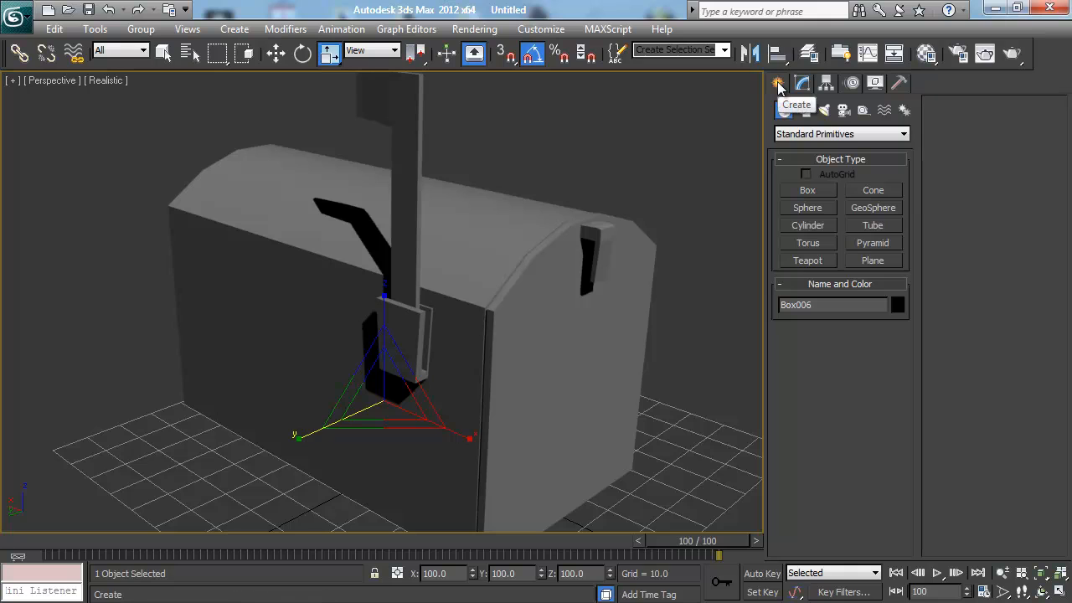
pyautogui.click(807, 208)
pyautogui.keyDown('alt'); pyautogui.moveTo(550, 294); pyautogui.dragTo(554, 322, button='middle'); pyautogui.keyUp('alt')
pyautogui.keyDown('alt'); pyautogui.moveTo(508, 350); pyautogui.dragTo(507, 334, button='middle'); pyautogui.keyUp('alt')
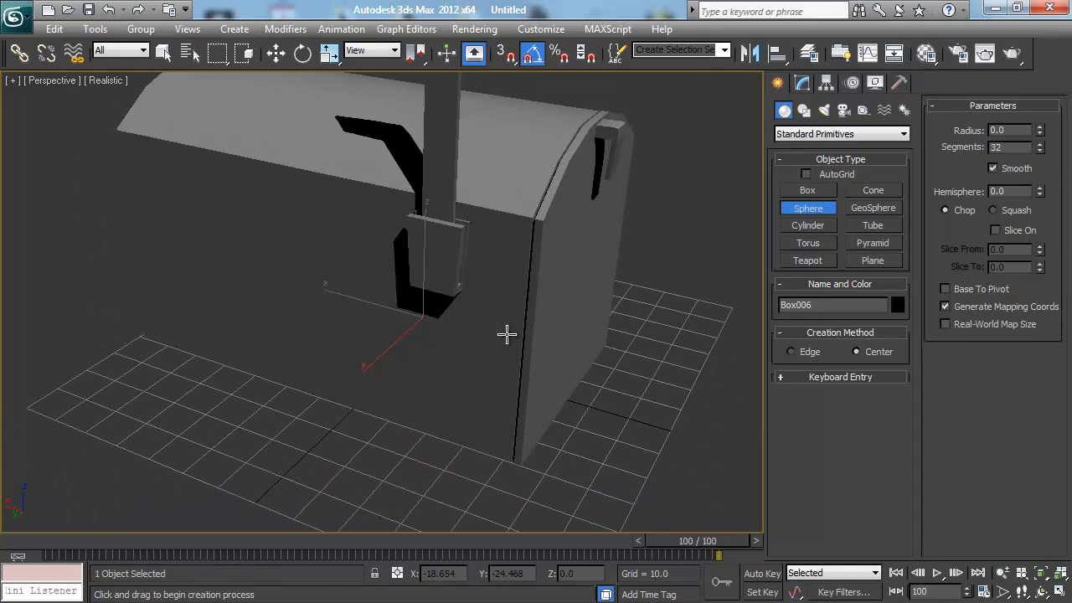
pyautogui.moveTo(398, 450); pyautogui.dragTo(403, 448)
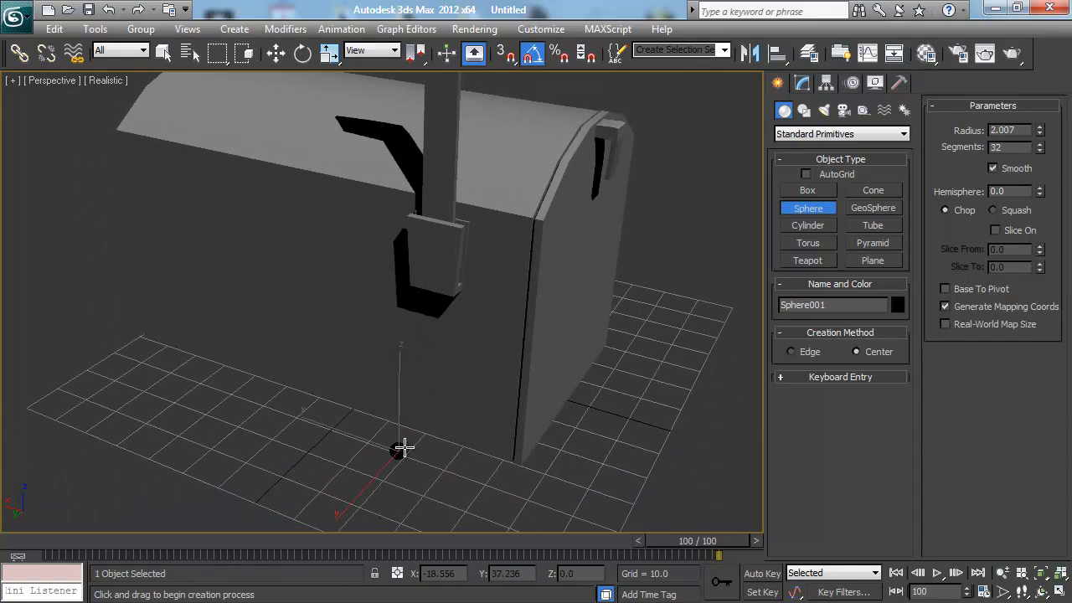
# Step: Assign the 01 - Default material to the sphere and close the Material Editor
pyautogui.click(927, 53)
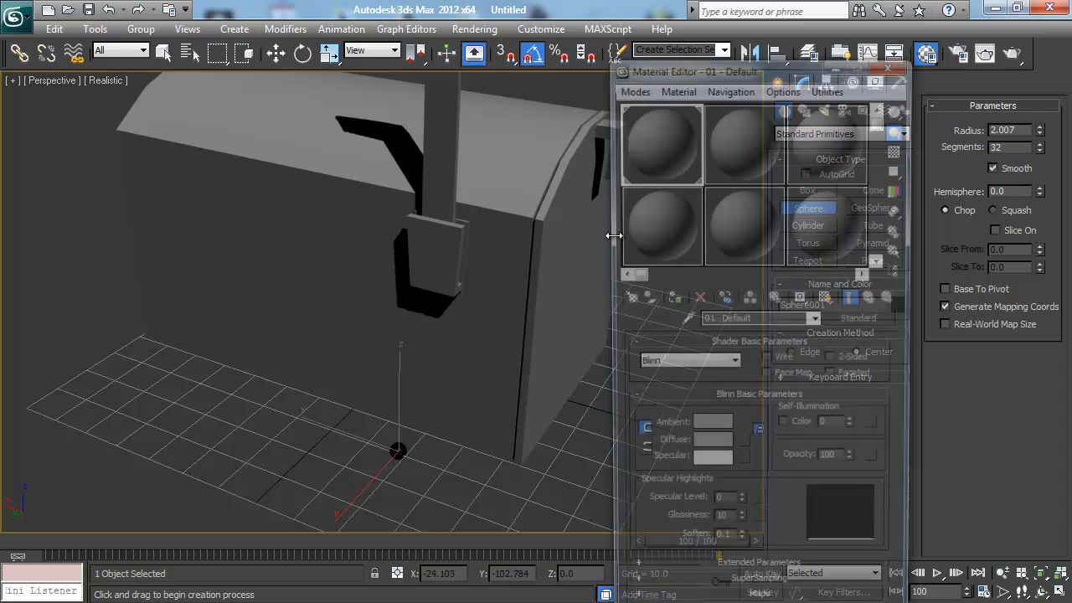
pyautogui.click(670, 297)
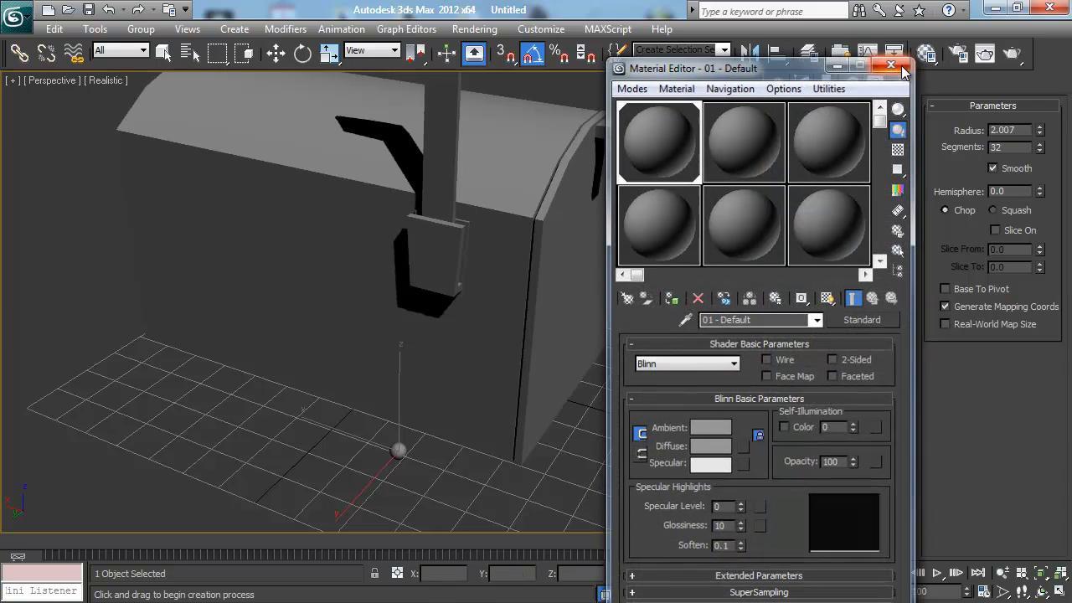
pyautogui.click(892, 61)
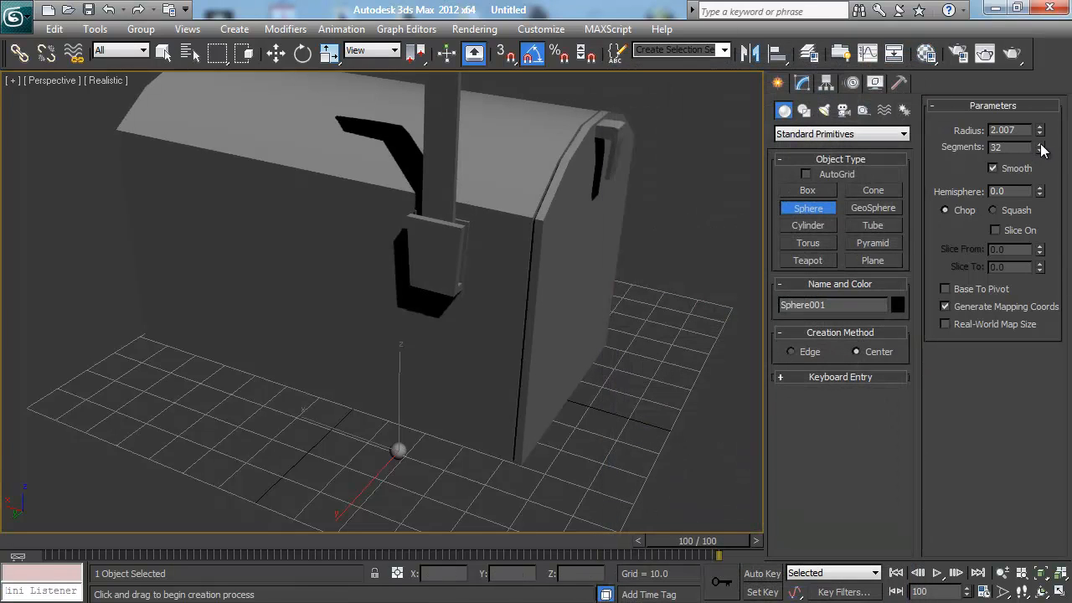
# Step: Raise the sphere to a height of about 45.9 so it sits beside the flag bracket
pyautogui.press('F4')
pyautogui.keyDown('alt'); pyautogui.moveTo(475, 360); pyautogui.dragTo(427, 363, button='middle'); pyautogui.keyUp('alt')
pyautogui.press('w')
pyautogui.moveTo(404, 402); pyautogui.dragTo(425, 207)
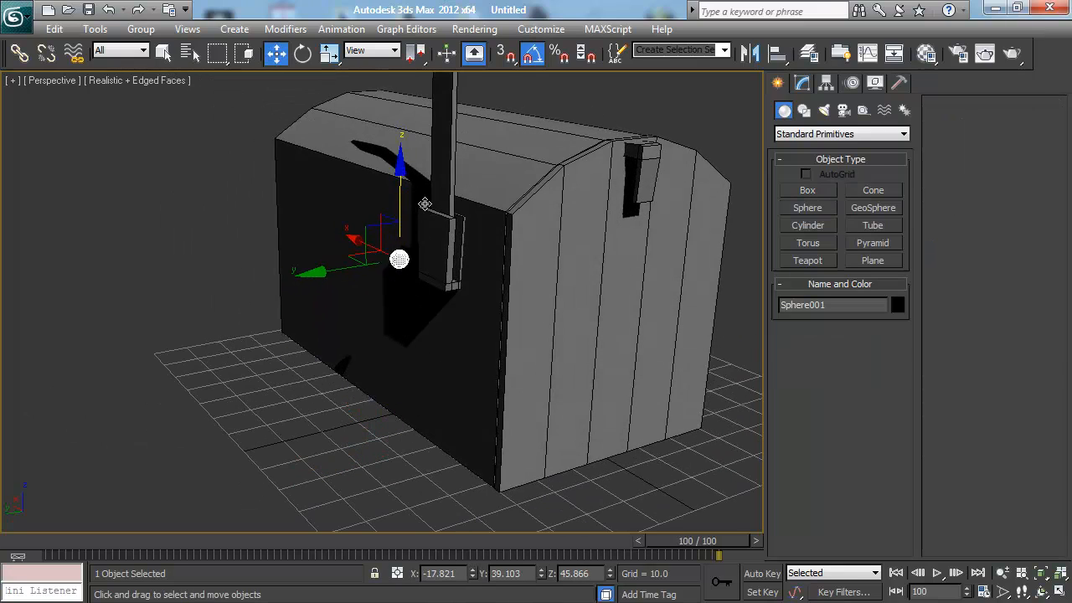
# Step: Scale the sphere up uniformly to roughly two and a half times its size
pyautogui.keyDown('alt'); pyautogui.moveTo(426, 204); pyautogui.dragTo(480, 258, button='middle'); pyautogui.keyUp('alt')
pyautogui.scroll(3, 476, 228)
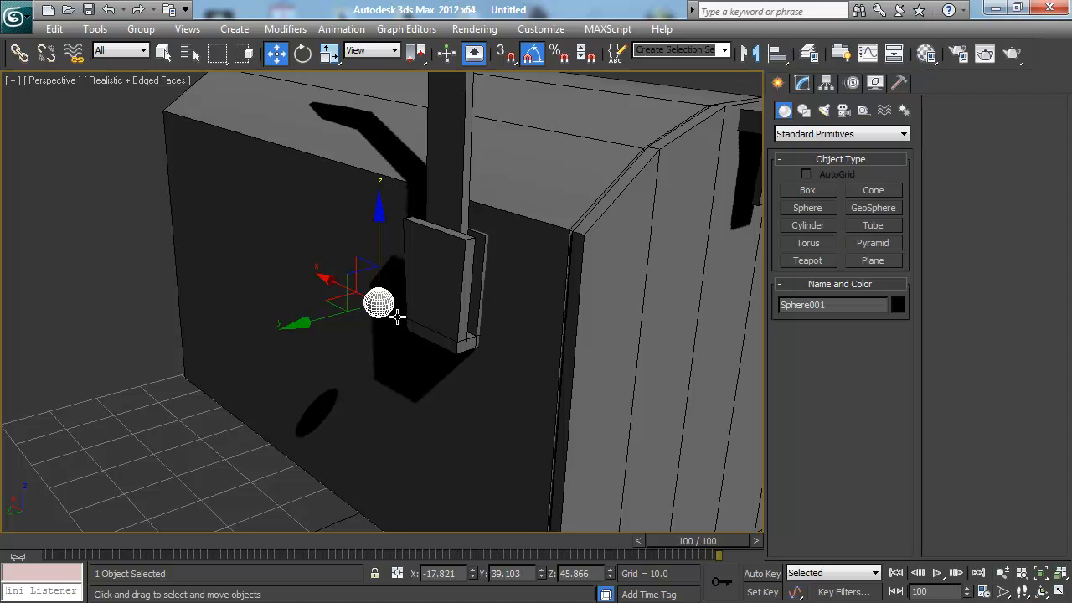
pyautogui.press('r')
pyautogui.moveTo(397, 316); pyautogui.dragTo(482, 178)
pyautogui.press('w')
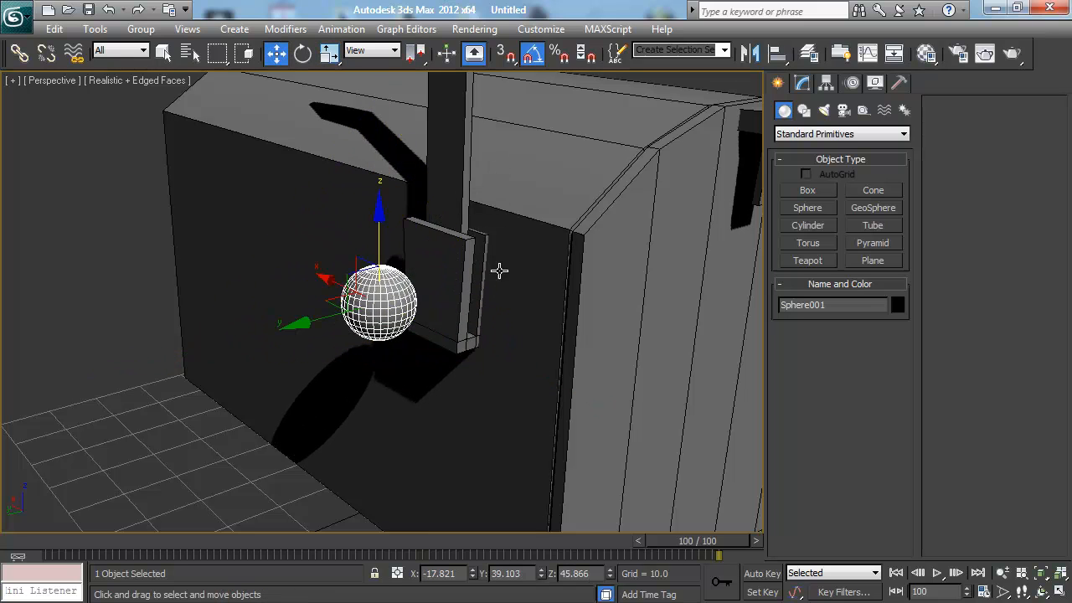
# Step: Reduce the sphere's segments to 8
pyautogui.scroll(-5, 498, 270)
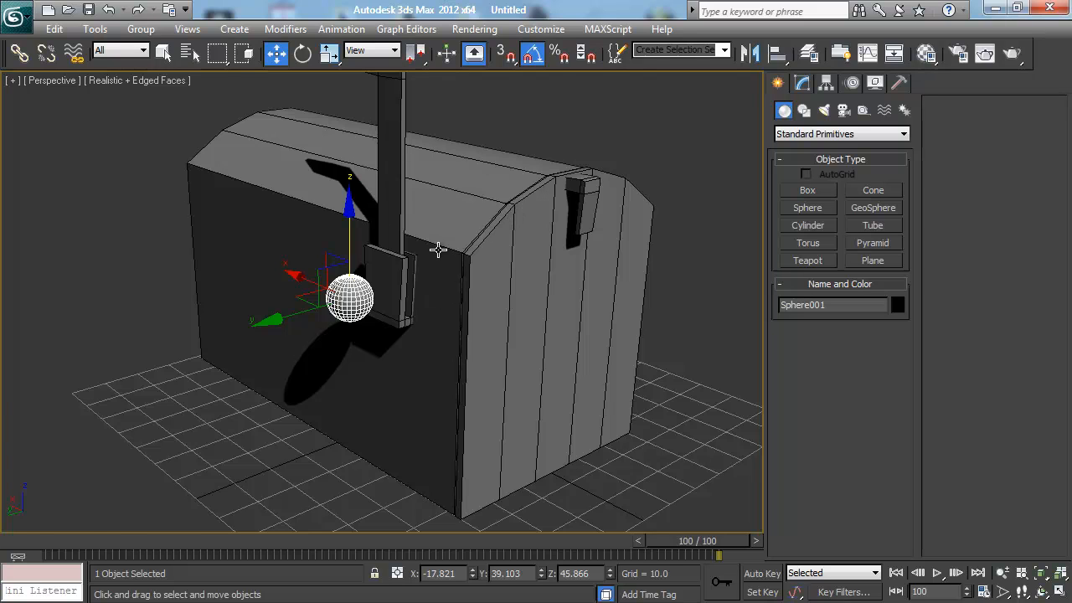
pyautogui.scroll(2, 438, 249)
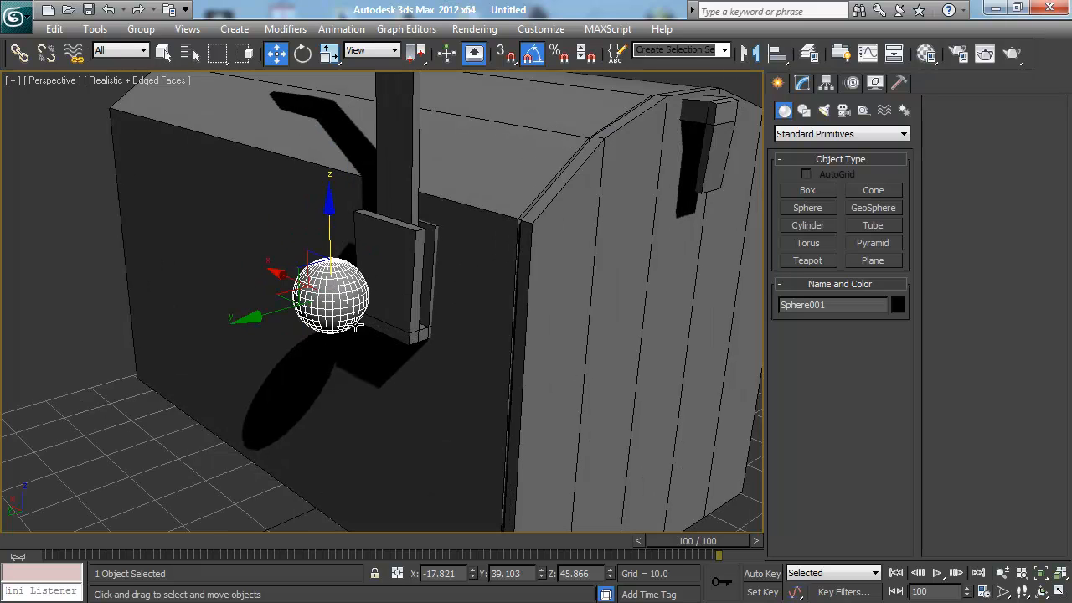
pyautogui.scroll(-2, 384, 308)
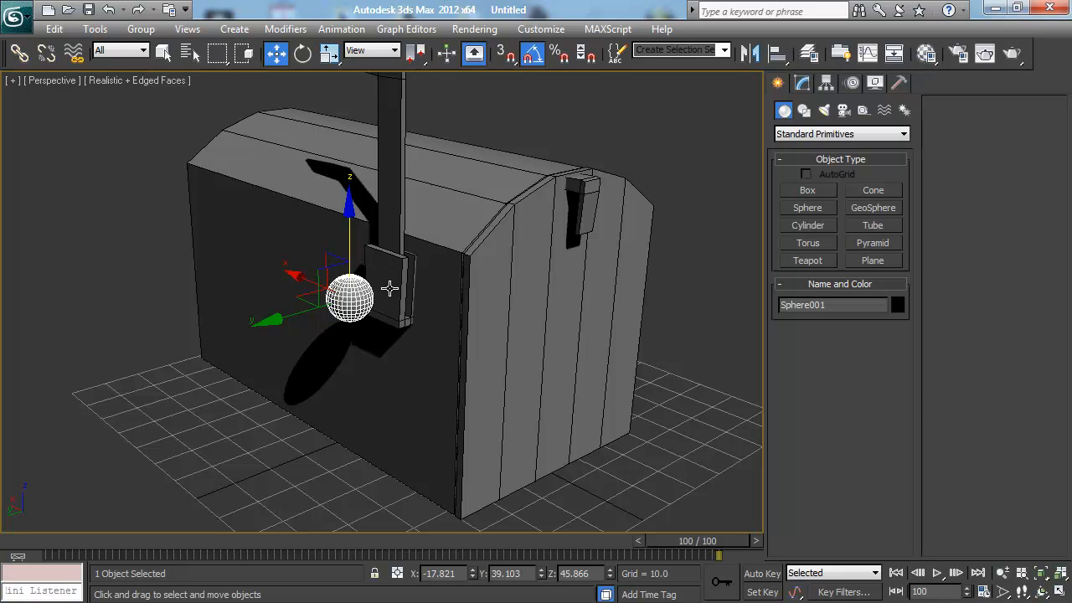
pyautogui.scroll(-6, 348, 297)
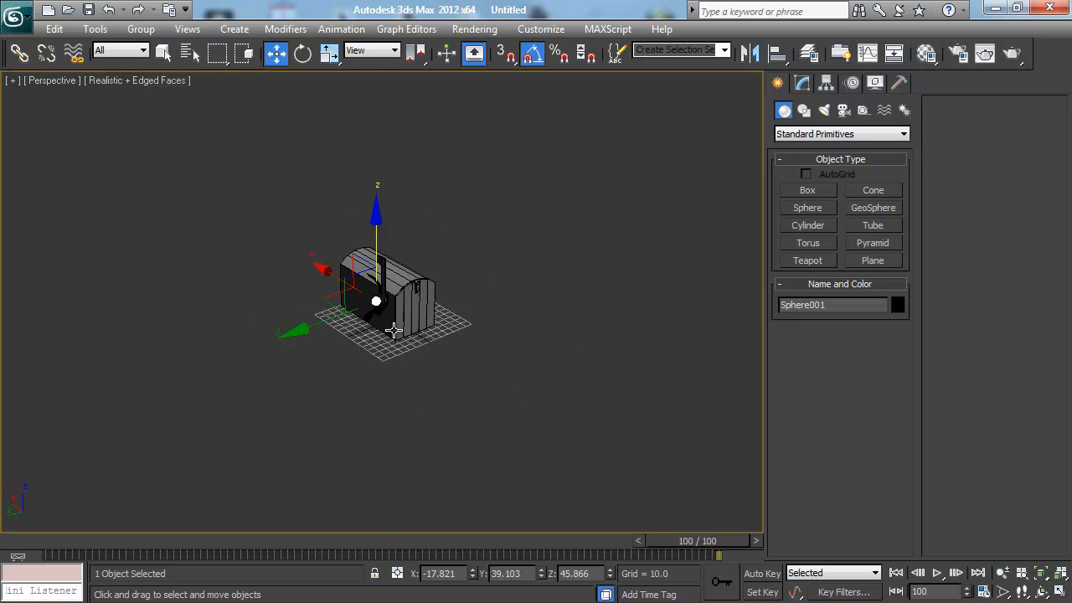
pyautogui.scroll(10, 393, 331)
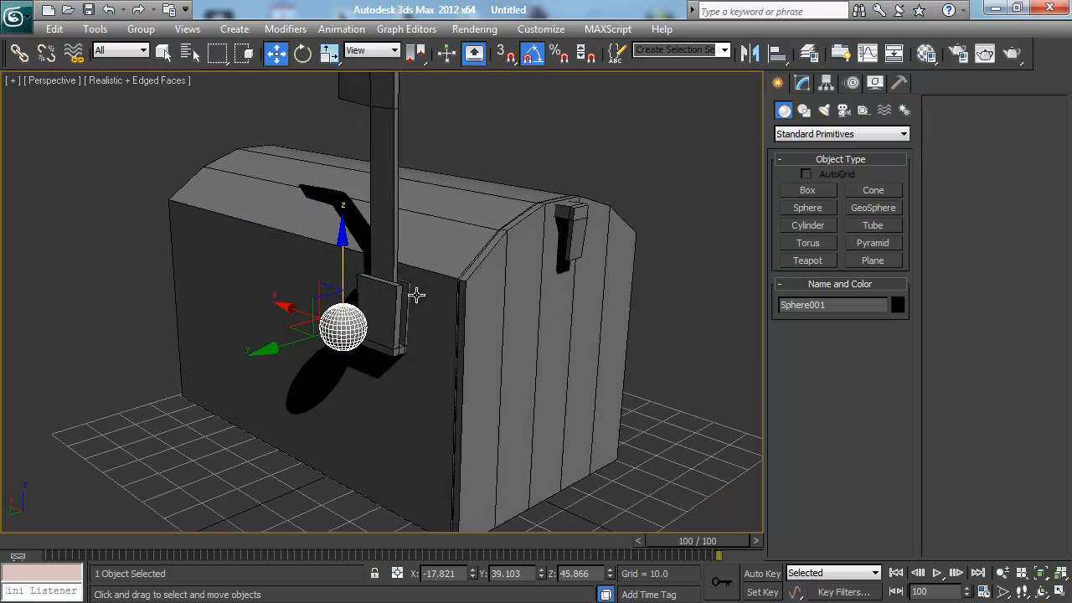
pyautogui.click(804, 84)
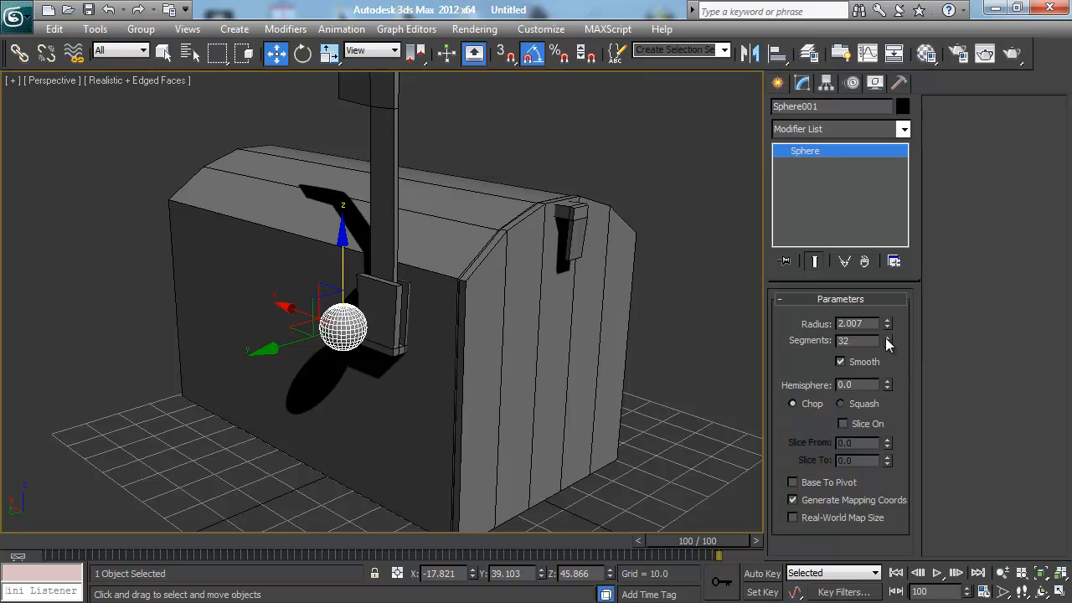
pyautogui.scroll(4, 452, 327)
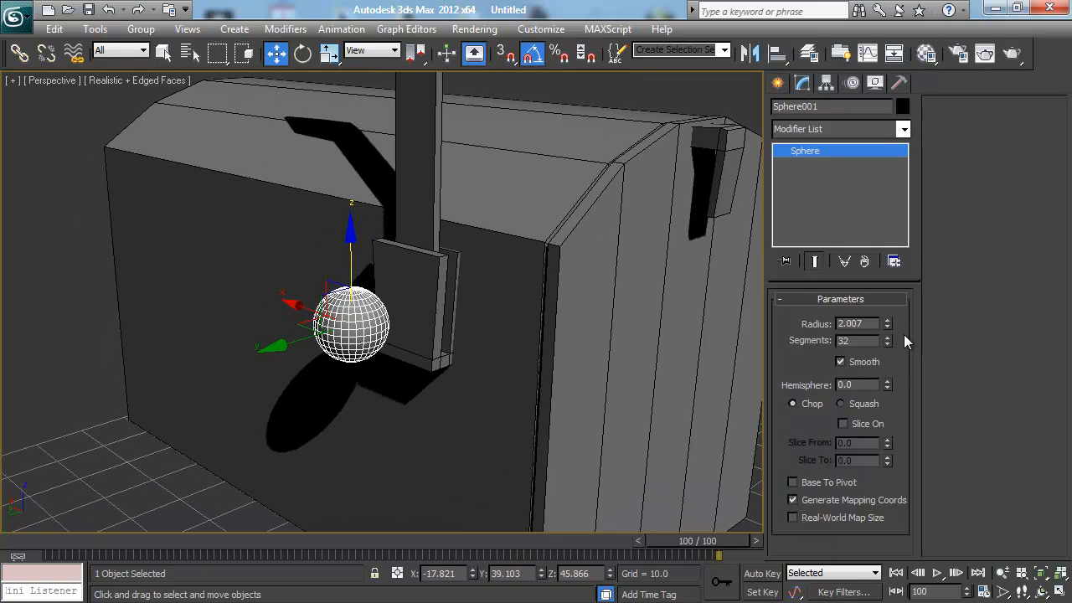
pyautogui.moveTo(887, 339); pyautogui.dragTo(910, 539)
pyautogui.keyDown('alt'); pyautogui.moveTo(425, 324); pyautogui.dragTo(400, 330, button='middle'); pyautogui.keyUp('alt')
pyautogui.scroll(-8, 371, 310)
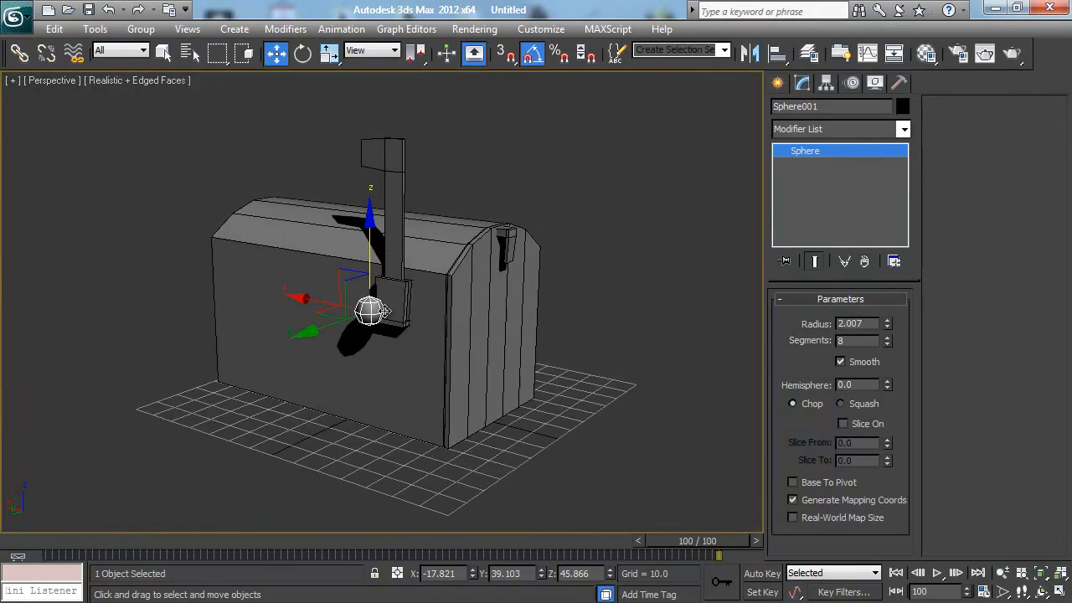
pyautogui.keyDown('alt'); pyautogui.moveTo(398, 307); pyautogui.dragTo(490, 237, button='middle'); pyautogui.keyUp('alt')
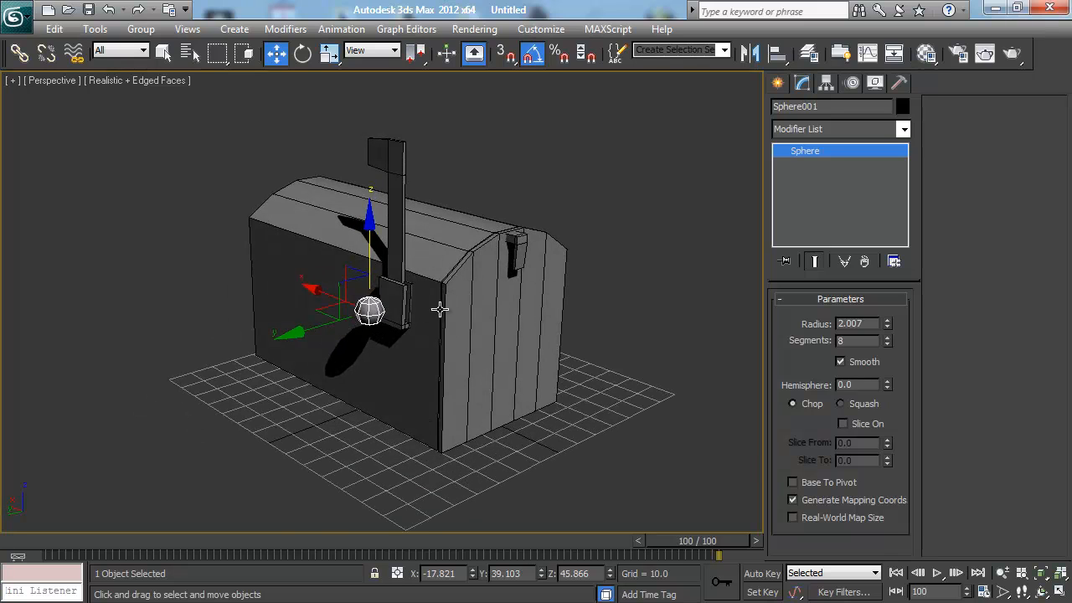
pyautogui.scroll(5, 485, 276)
pyautogui.keyDown('alt'); pyautogui.moveTo(508, 192); pyautogui.dragTo(450, 252, button='middle'); pyautogui.keyUp('alt')
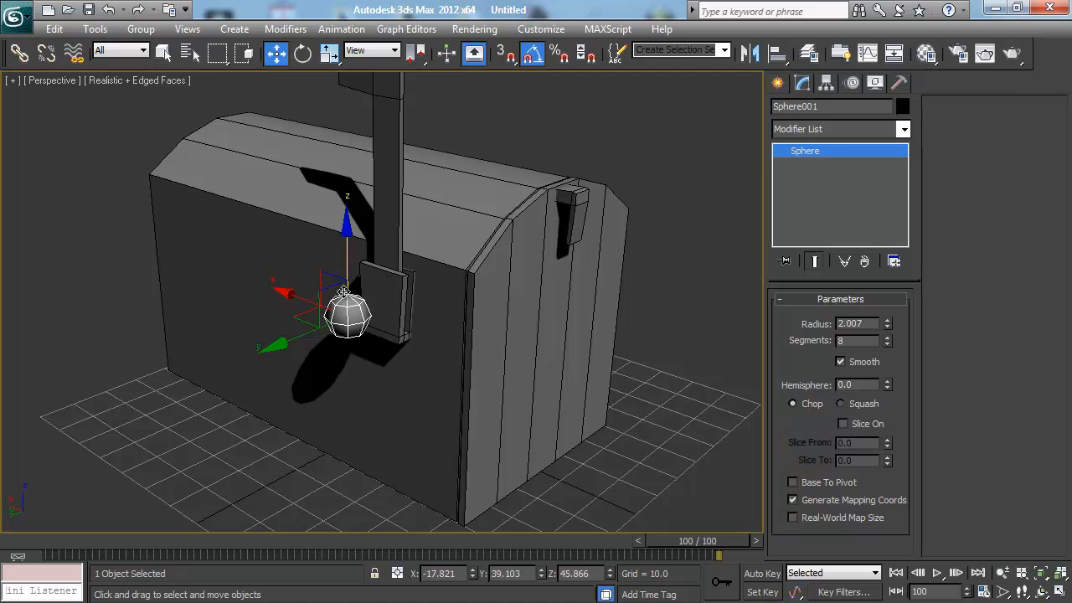
pyautogui.moveTo(355, 314)
pyautogui.keyDown('alt'); pyautogui.mouseDown(button='middle')
pyautogui.moveTo(372, 265)
pyautogui.moveTo(343, 316)
pyautogui.mouseUp(button='middle'); pyautogui.keyUp('alt')
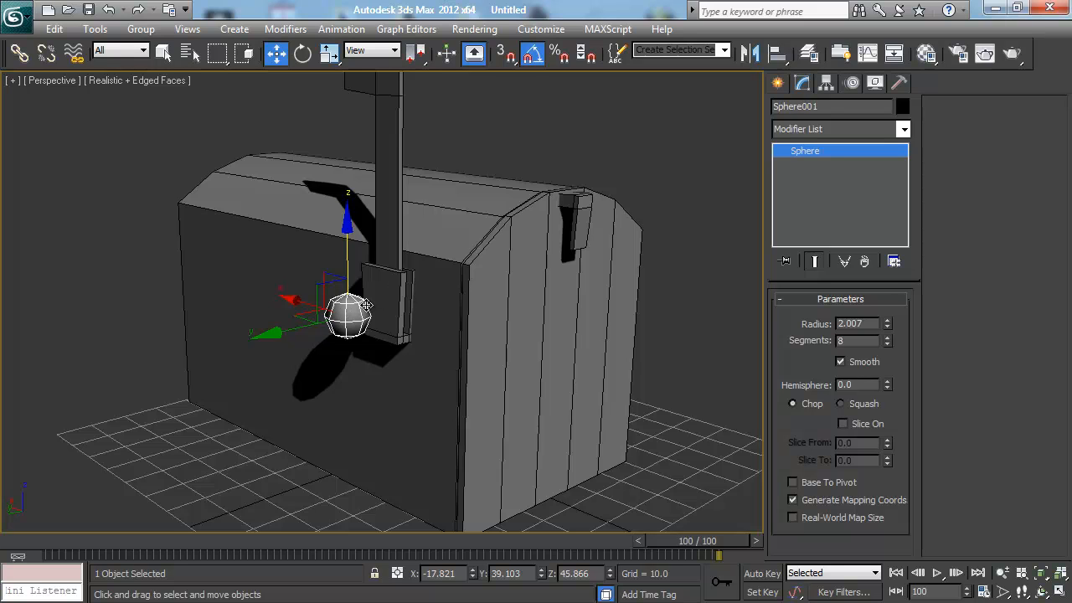
pyautogui.keyDown('alt'); pyautogui.moveTo(359, 318); pyautogui.dragTo(380, 299, button='middle'); pyautogui.keyUp('alt')
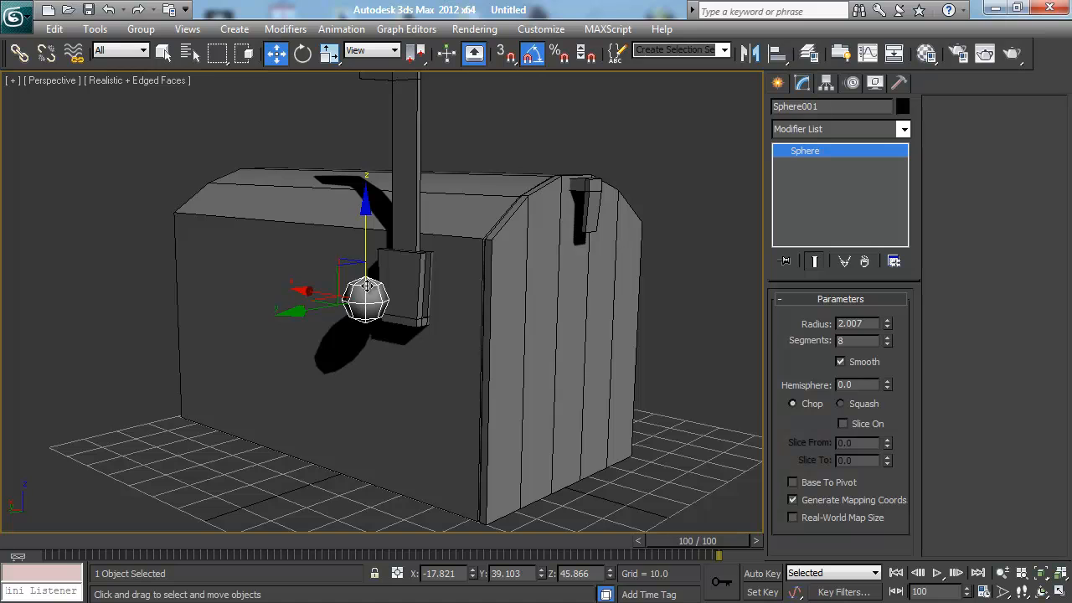
# Step: Convert the sphere to an editable poly and delete the polygons of its lower half
pyautogui.rightClick(365, 288)
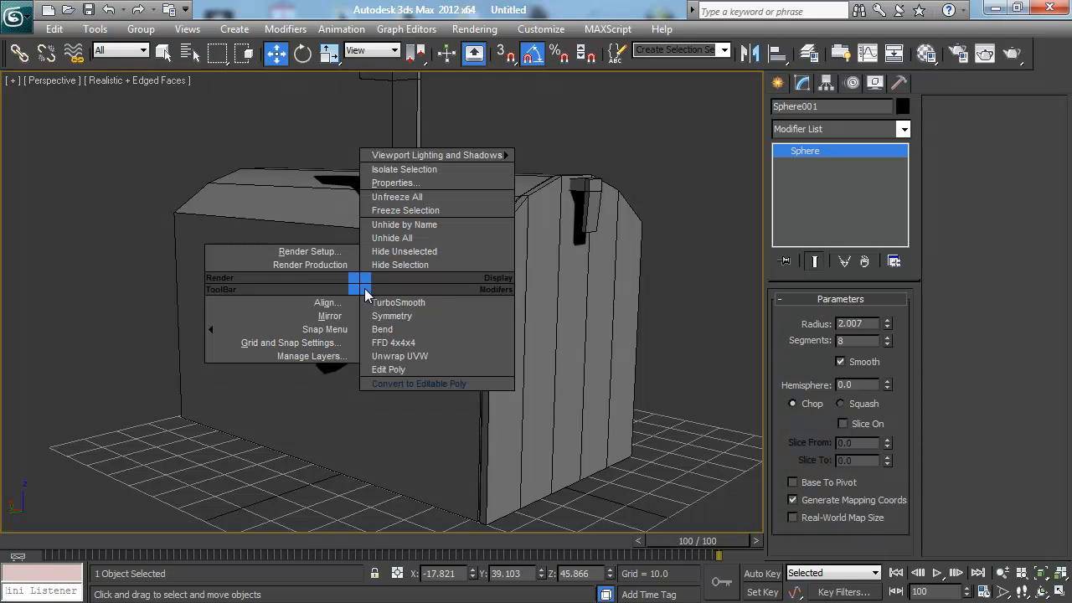
pyautogui.click(414, 383)
pyautogui.keyDown('alt'); pyautogui.moveTo(411, 377); pyautogui.dragTo(390, 347, button='middle'); pyautogui.keyUp('alt')
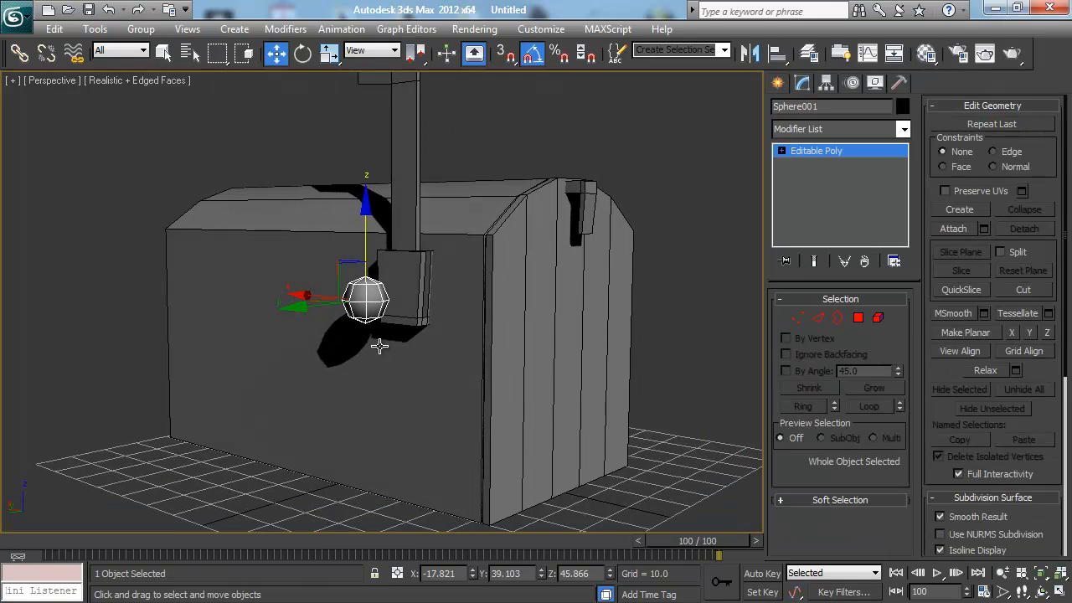
pyautogui.press('4')
pyautogui.moveTo(310, 312); pyautogui.dragTo(306, 309)
pyautogui.keyDown('alt'); pyautogui.moveTo(305, 310); pyautogui.dragTo(410, 329, button='middle'); pyautogui.keyUp('alt')
pyautogui.click(410, 329)
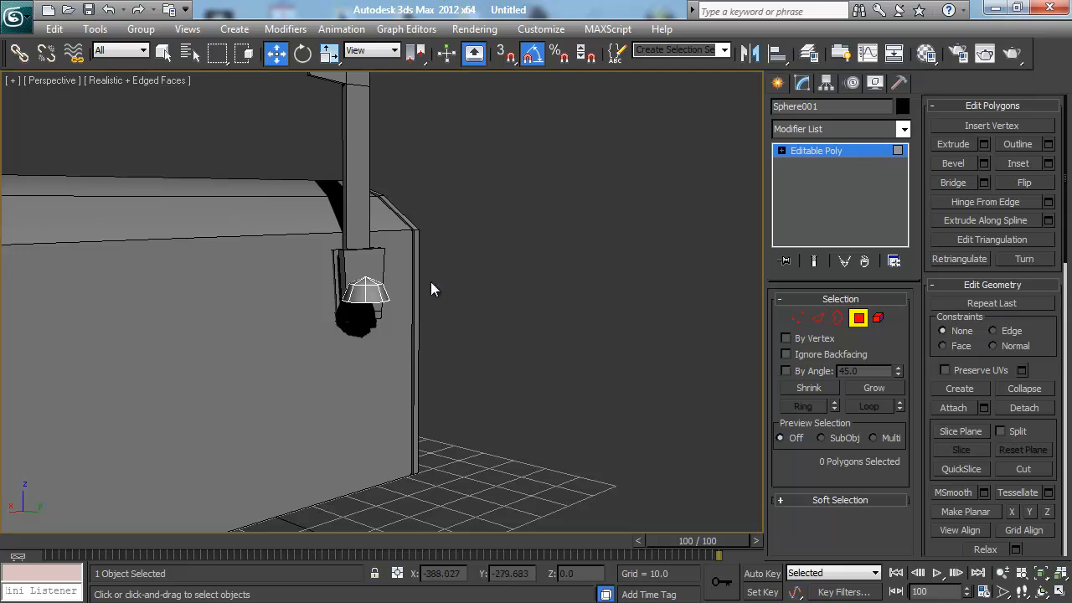
pyautogui.keyDown('alt'); pyautogui.moveTo(471, 276); pyautogui.dragTo(477, 306, button='middle'); pyautogui.keyUp('alt')
pyautogui.press('4')
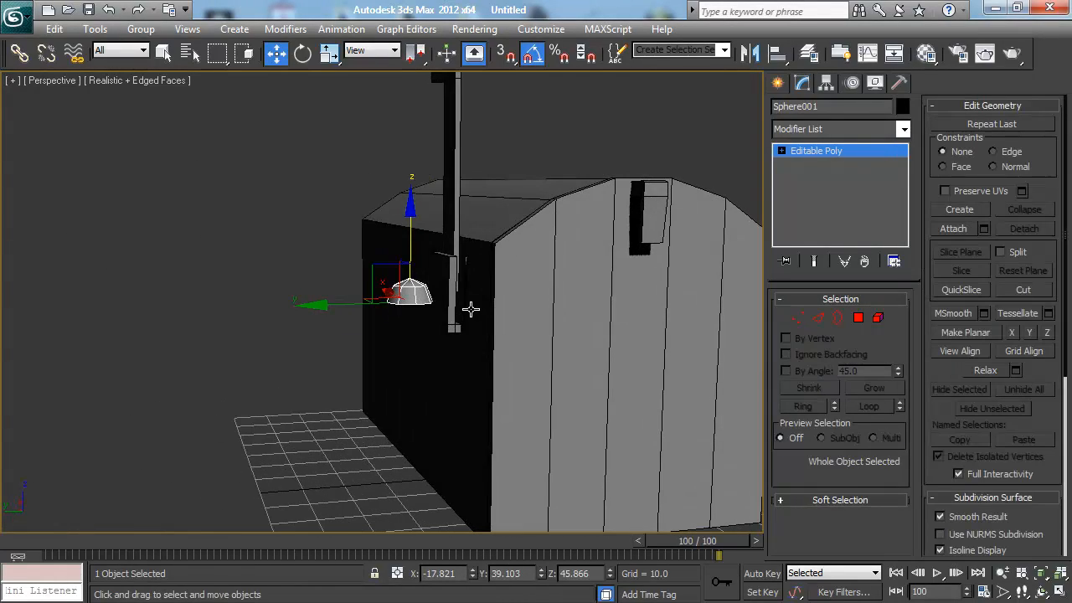
# Step: Rotate the half sphere -90 degrees about the X axis so its dome points away from the mailbox side
pyautogui.scroll(4, 486, 318)
pyautogui.press('r')
pyautogui.press('e')
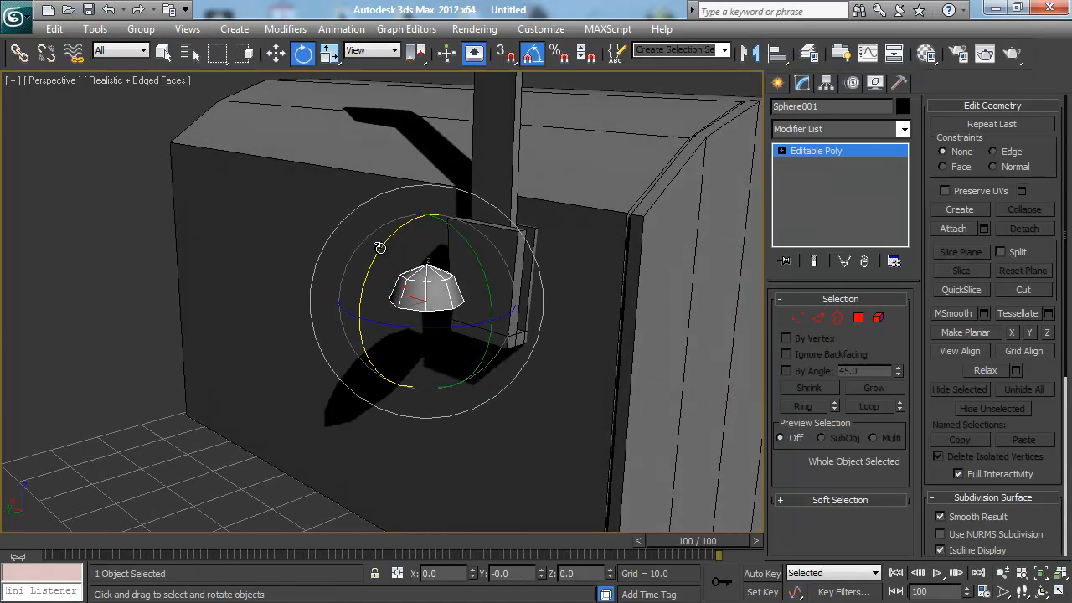
pyautogui.moveTo(382, 249); pyautogui.dragTo(357, 296)
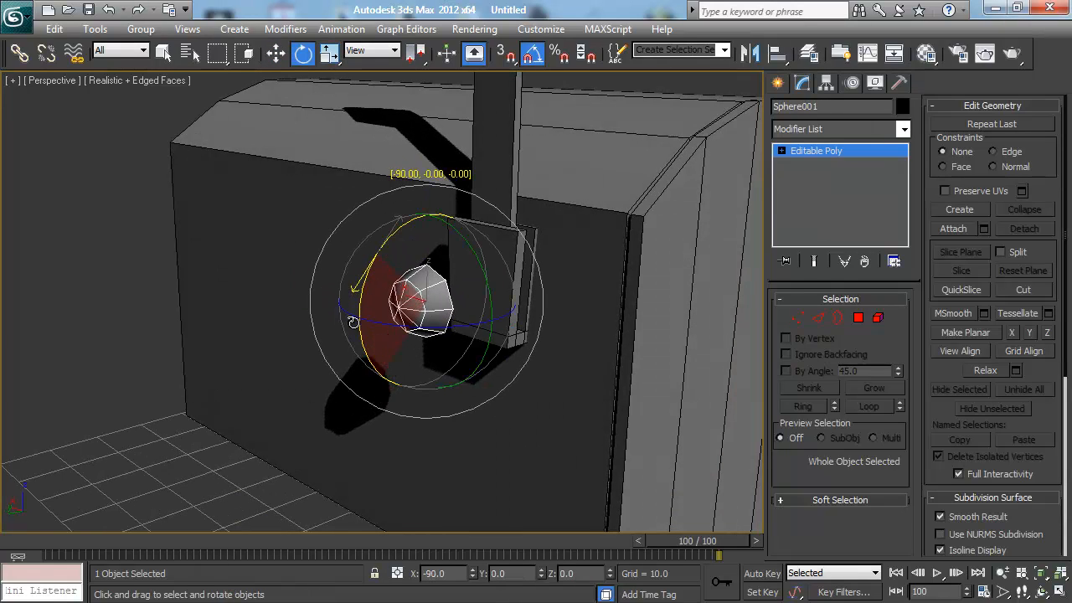
pyautogui.keyDown('alt'); pyautogui.moveTo(354, 321); pyautogui.dragTo(478, 307, button='middle'); pyautogui.keyUp('alt')
# Step: Move the half sphere onto the outer face of the flag bracket, at about X -22.8, Y 33.8, Z 51.0
pyautogui.press('w')
pyautogui.keyDown('alt'); pyautogui.moveTo(410, 344); pyautogui.dragTo(546, 359, button='middle'); pyautogui.keyUp('alt')
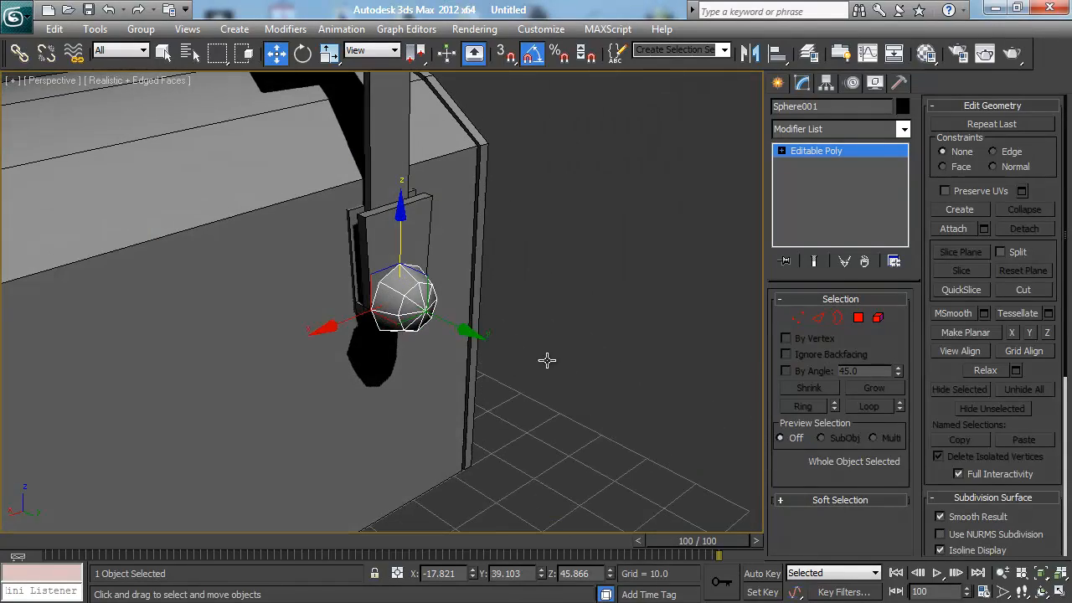
pyautogui.moveTo(466, 329); pyautogui.dragTo(439, 319)
pyautogui.click(345, 309)
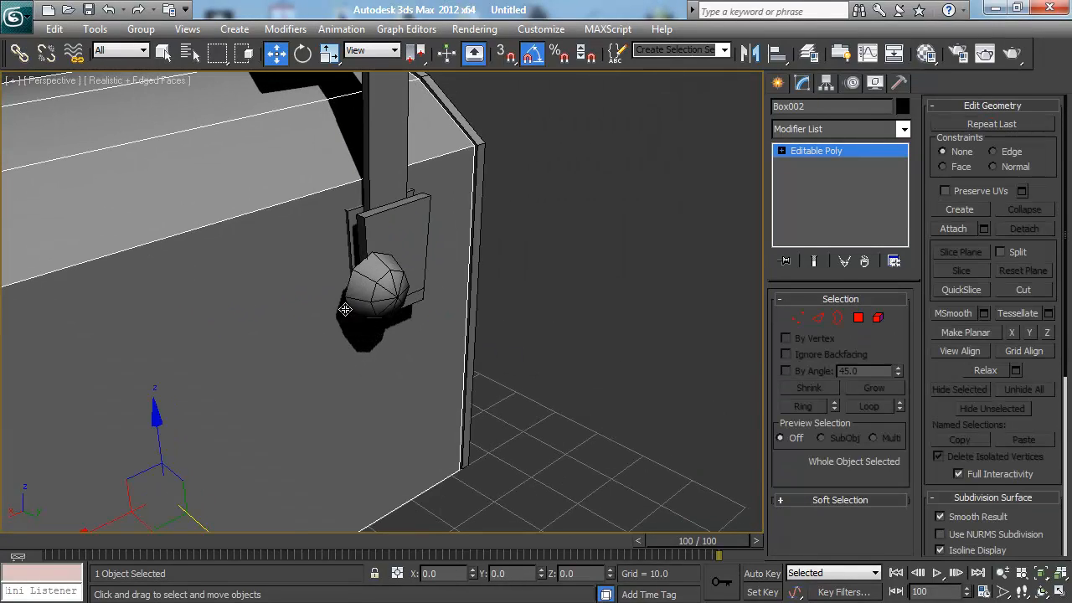
pyautogui.click(383, 288)
pyautogui.moveTo(311, 311); pyautogui.dragTo(333, 305)
pyautogui.moveTo(399, 189); pyautogui.dragTo(400, 154)
pyautogui.keyDown('alt'); pyautogui.moveTo(360, 214); pyautogui.dragTo(277, 158, button='middle'); pyautogui.keyUp('alt')
# Step: Scale the half sphere down uniformly and centre it on the upper part of the bracket, at about X -22.6, Z 51.9
pyautogui.press('r')
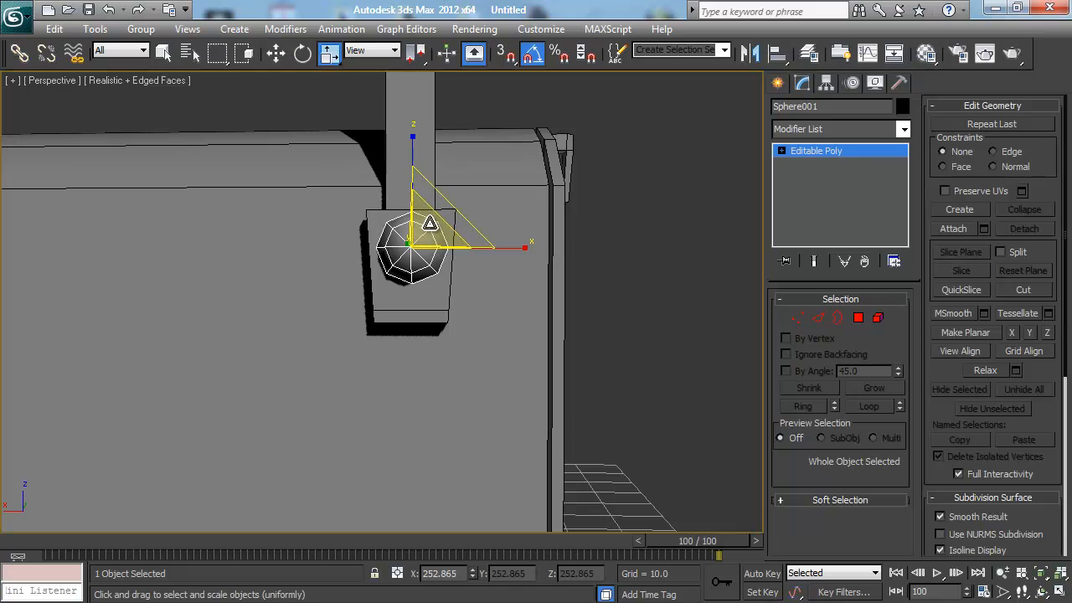
pyautogui.moveTo(426, 222); pyautogui.dragTo(427, 253)
pyautogui.keyDown('alt'); pyautogui.moveTo(427, 254); pyautogui.dragTo(424, 294, button='middle'); pyautogui.keyUp('alt')
pyautogui.press('w')
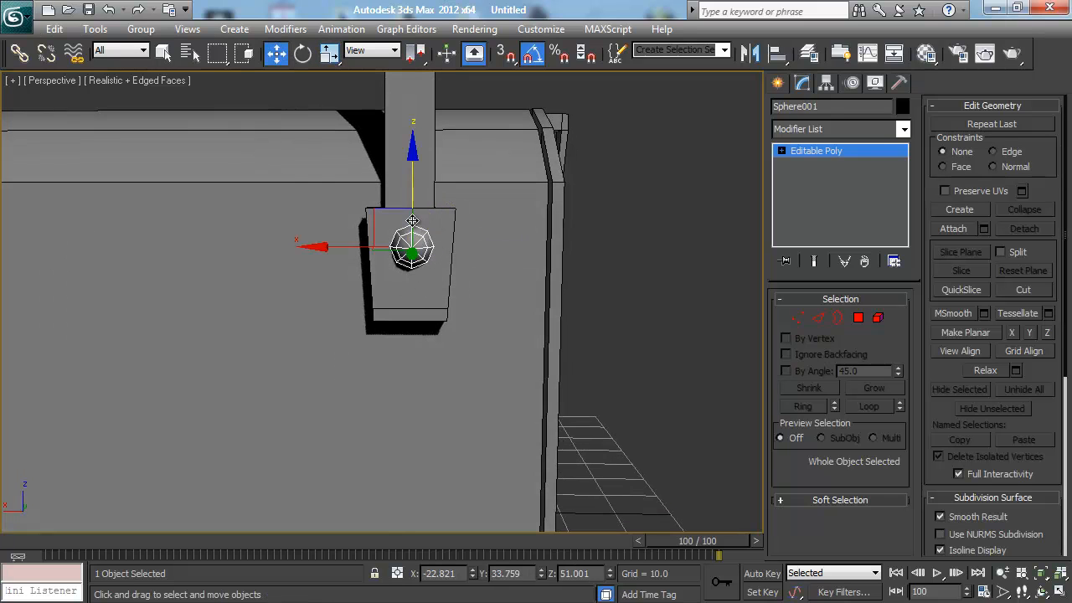
pyautogui.moveTo(397, 201); pyautogui.dragTo(402, 201)
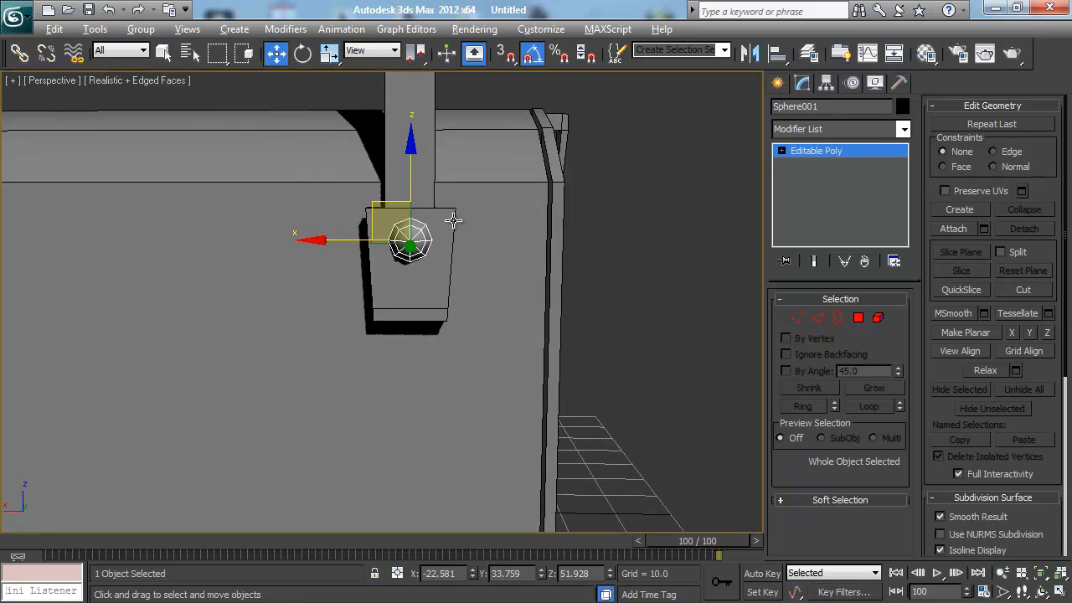
# Step: Sink the half sphere slightly into the bracket face, to about Y 33.64
pyautogui.keyDown('alt'); pyautogui.moveTo(454, 221); pyautogui.dragTo(457, 313, button='middle'); pyautogui.keyUp('alt')
pyautogui.scroll(3, 480, 237)
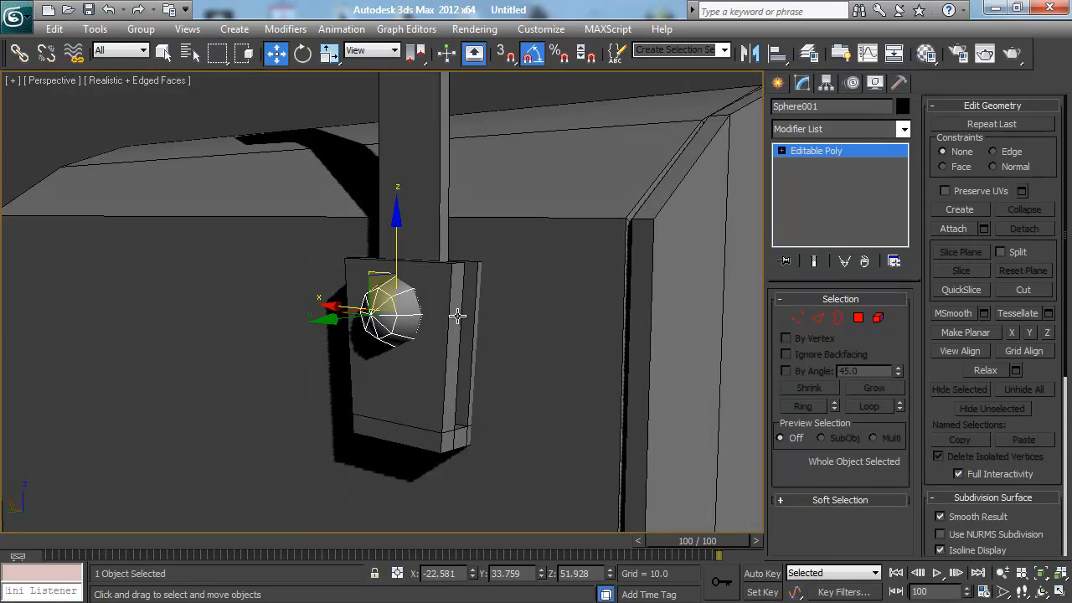
pyautogui.scroll(3, 458, 313)
pyautogui.moveTo(337, 328); pyautogui.dragTo(336, 324)
pyautogui.keyDown('alt'); pyautogui.moveTo(336, 324); pyautogui.dragTo(433, 359, button='middle'); pyautogui.keyUp('alt')
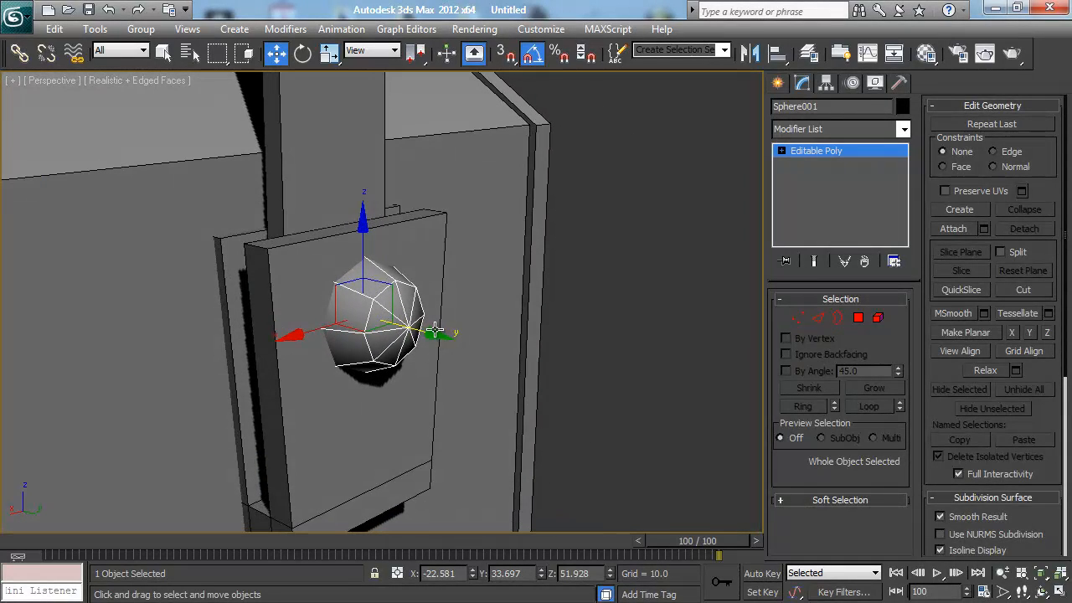
pyautogui.moveTo(440, 335); pyautogui.dragTo(428, 335)
# Step: Inspect the rivet, bracket and mailbox from several angles in shaded view without edged faces
pyautogui.keyDown('alt'); pyautogui.moveTo(428, 335); pyautogui.dragTo(445, 287, button='middle'); pyautogui.keyUp('alt')
pyautogui.click(516, 272)
pyautogui.scroll(2, 516, 272)
pyautogui.press('F4')
pyautogui.scroll(-5, 376, 258)
pyautogui.scroll(2, 328, 288)
pyautogui.click(310, 288)
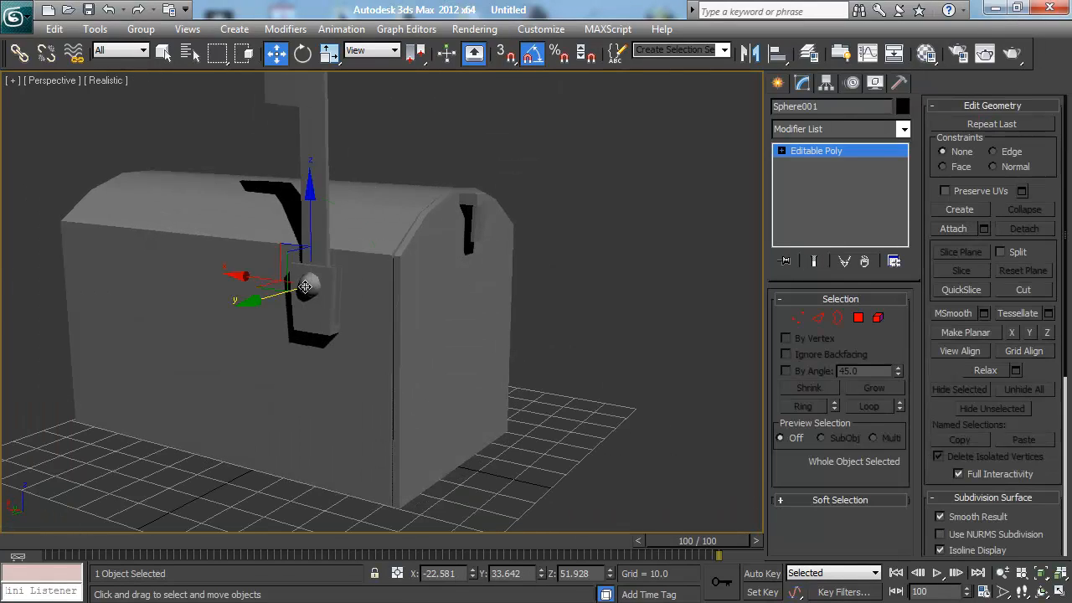
pyautogui.press('r')
pyautogui.press('w')
pyautogui.click(533, 281)
pyautogui.moveTo(391, 298); pyautogui.dragTo(404, 329, button='middle')
pyautogui.scroll(-3, 423, 313)
pyautogui.keyDown('alt'); pyautogui.moveTo(404, 329); pyautogui.dragTo(443, 291, button='middle'); pyautogui.keyUp('alt')
pyautogui.scroll(2, 433, 328)
pyautogui.keyDown('alt'); pyautogui.moveTo(458, 349); pyautogui.dragTo(445, 270, button='middle'); pyautogui.keyUp('alt')
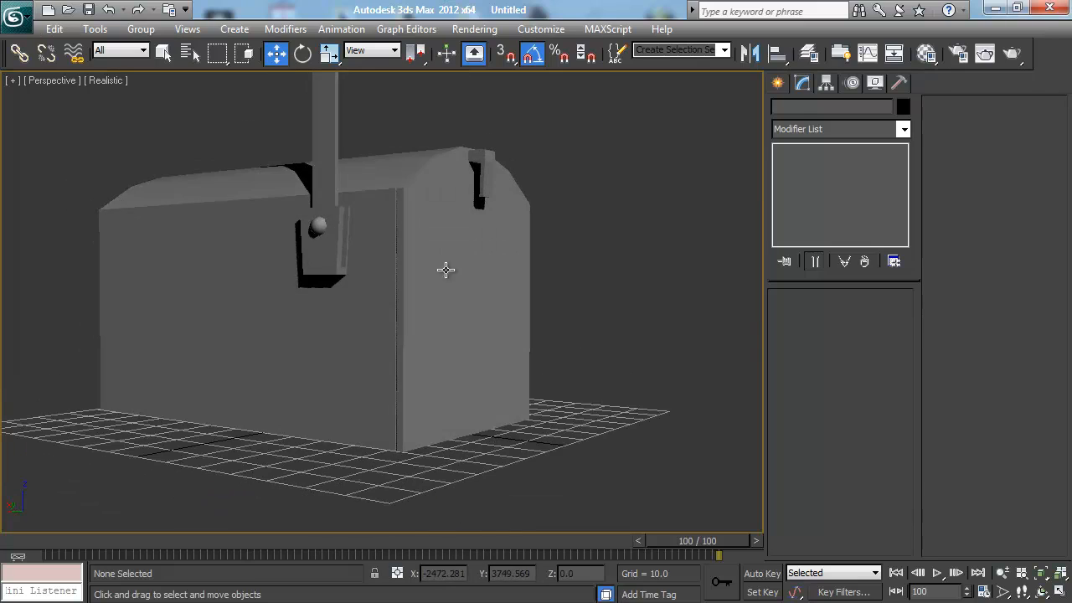
pyautogui.click(445, 270)
pyautogui.keyDown('alt'); pyautogui.moveTo(439, 402); pyautogui.dragTo(425, 293, button='middle'); pyautogui.keyUp('alt')
pyautogui.keyDown('alt'); pyautogui.moveTo(425, 293); pyautogui.dragTo(483, 370, button='middle'); pyautogui.keyUp('alt')
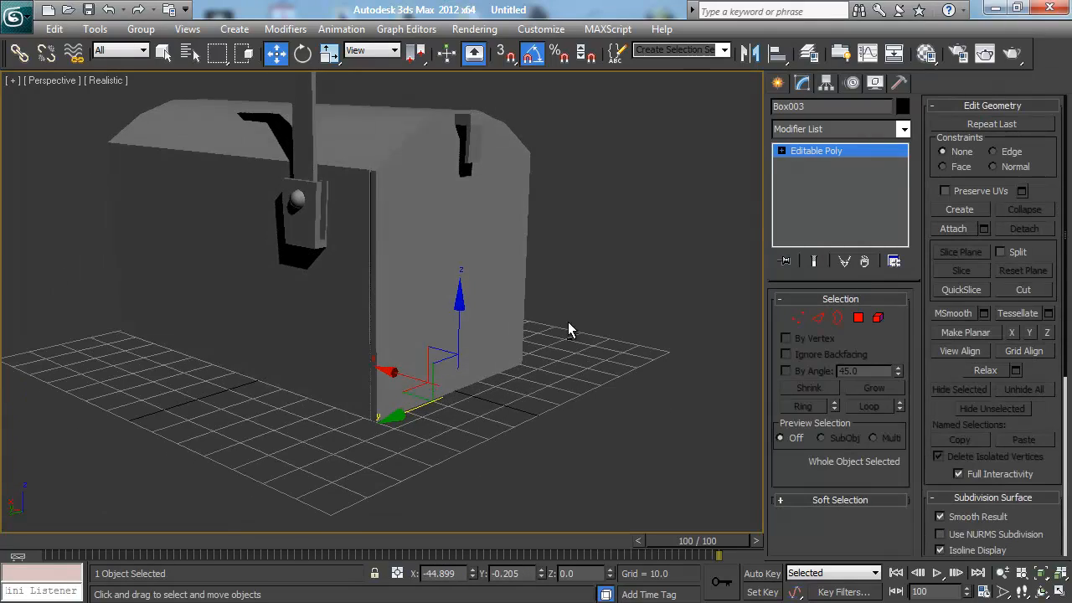
# Step: Create an upright cylinder of about 2.0 radius and 72.2 height at the bottom corner of the mailbox door
pyautogui.click(778, 82)
pyautogui.click(817, 212)
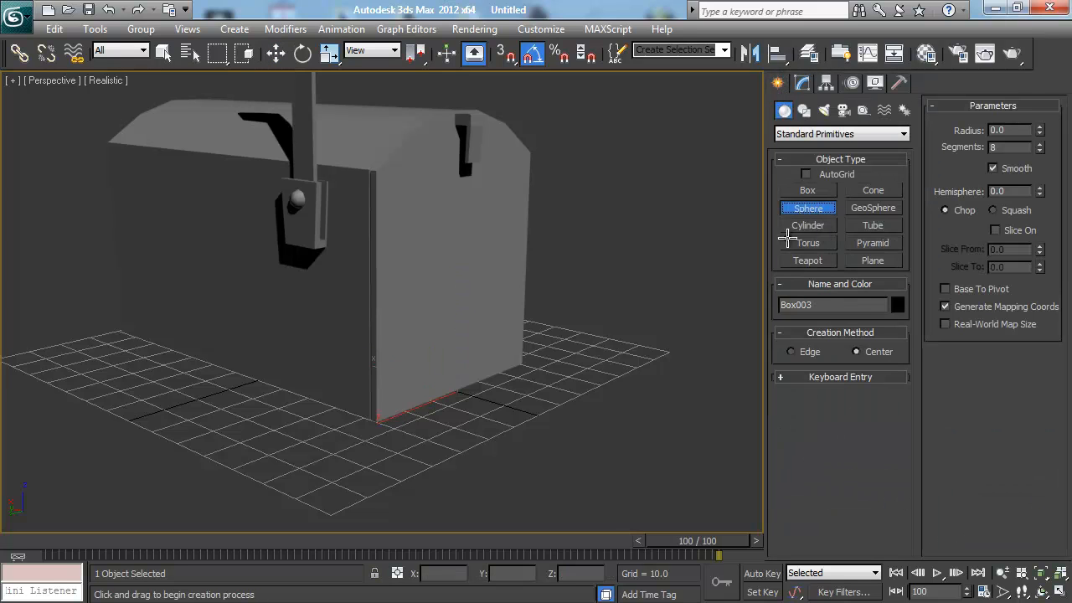
pyautogui.keyDown('alt'); pyautogui.moveTo(512, 333); pyautogui.dragTo(503, 339, button='middle'); pyautogui.keyUp('alt')
pyautogui.moveTo(363, 437)
pyautogui.mouseDown()
pyautogui.moveTo(388, 426)
pyautogui.moveTo(366, 430)
pyautogui.mouseUp()
pyautogui.rightClick(388, 427)
pyautogui.click(808, 226)
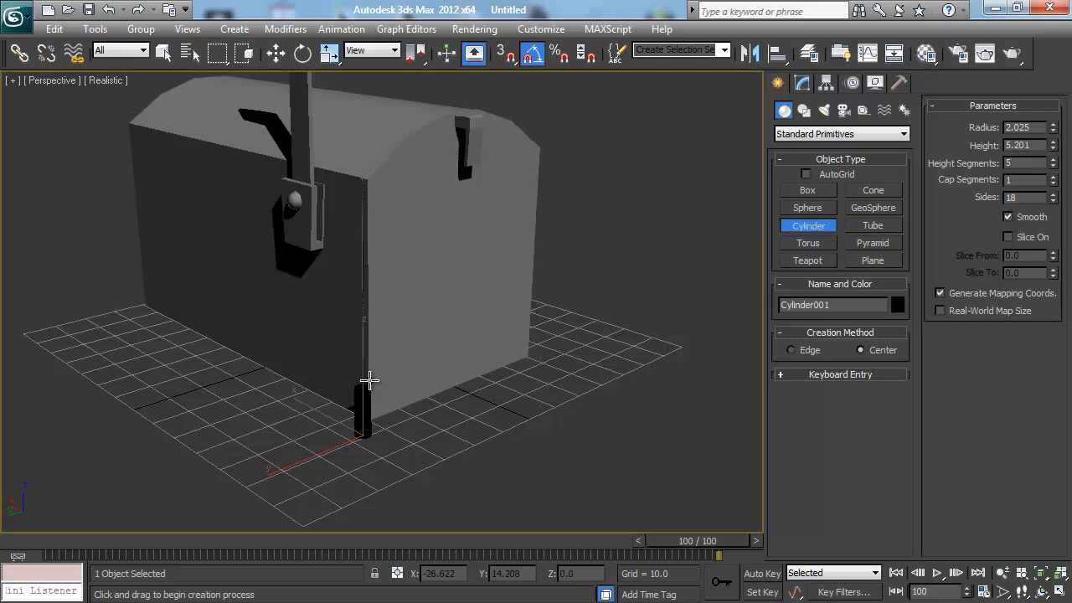
pyautogui.click(394, 130)
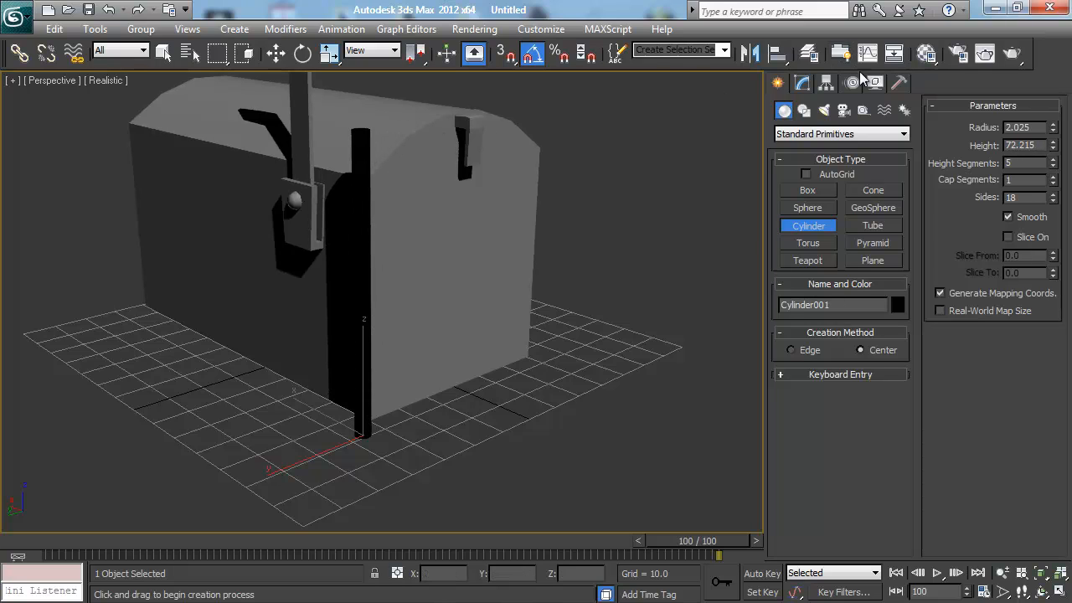
# Step: Assign the 01 - Default material to the cylinder and close the Material Editor
pyautogui.click(926, 53)
pyautogui.click(671, 303)
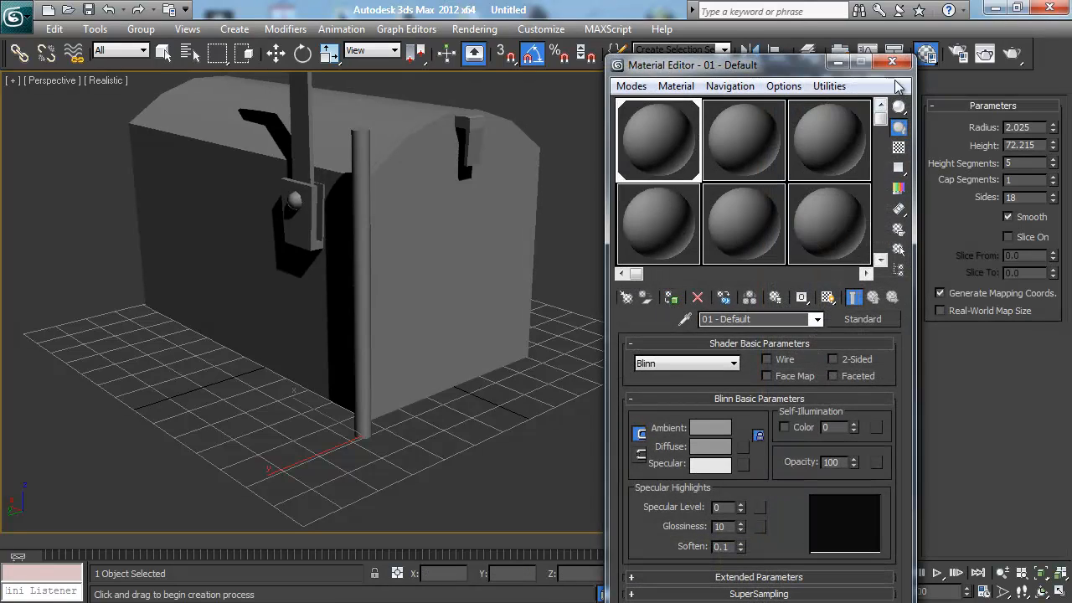
pyautogui.click(893, 63)
# Step: Rotate the cylinder a quarter turn about the X axis so it lies flat along the door's width
pyautogui.keyDown('alt'); pyautogui.moveTo(535, 250); pyautogui.dragTo(367, 275, button='middle'); pyautogui.keyUp('alt')
pyautogui.press('e')
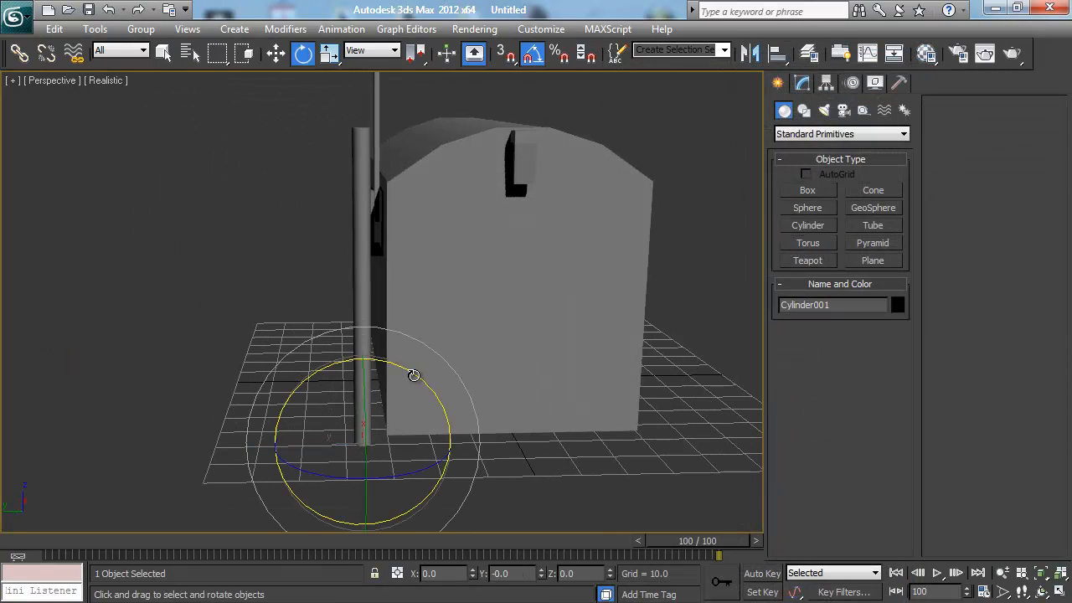
pyautogui.moveTo(416, 375); pyautogui.dragTo(475, 411)
pyautogui.keyDown('alt'); pyautogui.moveTo(474, 412); pyautogui.dragTo(580, 353, button='middle'); pyautogui.keyUp('alt')
# Step: Move the cylinder about 6.6 units along X so it sits under the door's bottom edge
pyautogui.press('w')
pyautogui.scroll(5, 584, 352)
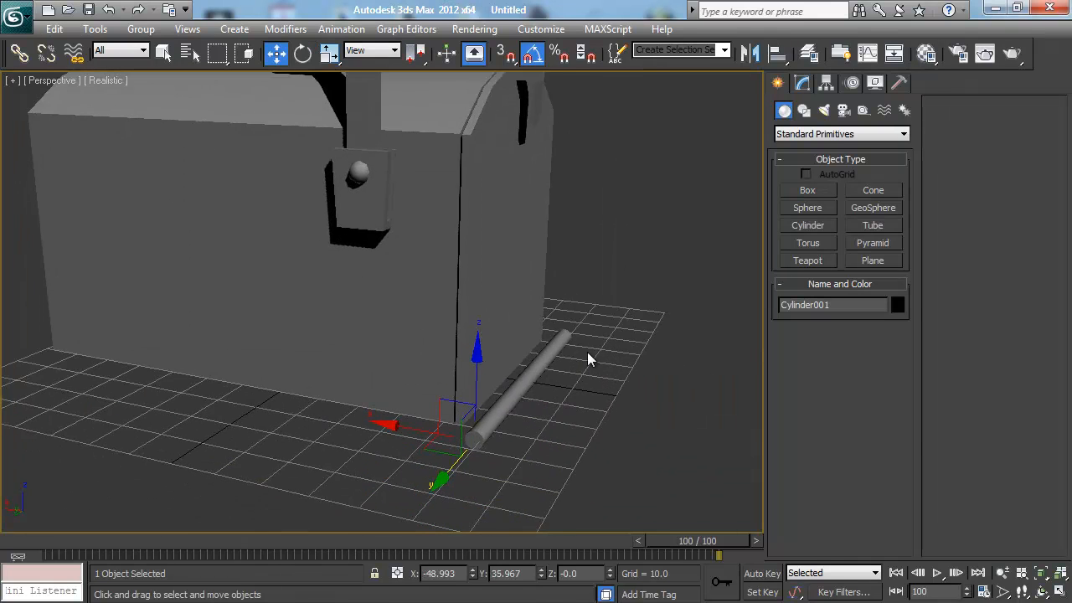
pyautogui.moveTo(469, 427); pyautogui.dragTo(428, 426)
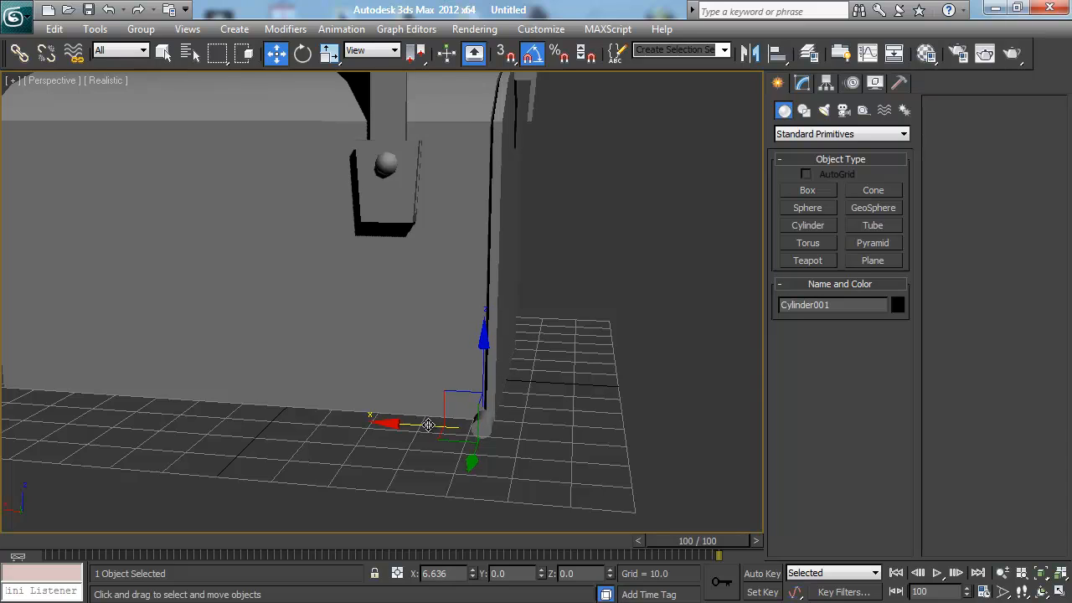
pyautogui.keyDown('alt'); pyautogui.moveTo(505, 407); pyautogui.dragTo(479, 402, button='middle'); pyautogui.keyUp('alt')
# Step: Convert the cylinder to an editable poly and select the vertices of its end cap on the flag side
pyautogui.rightClick(393, 415)
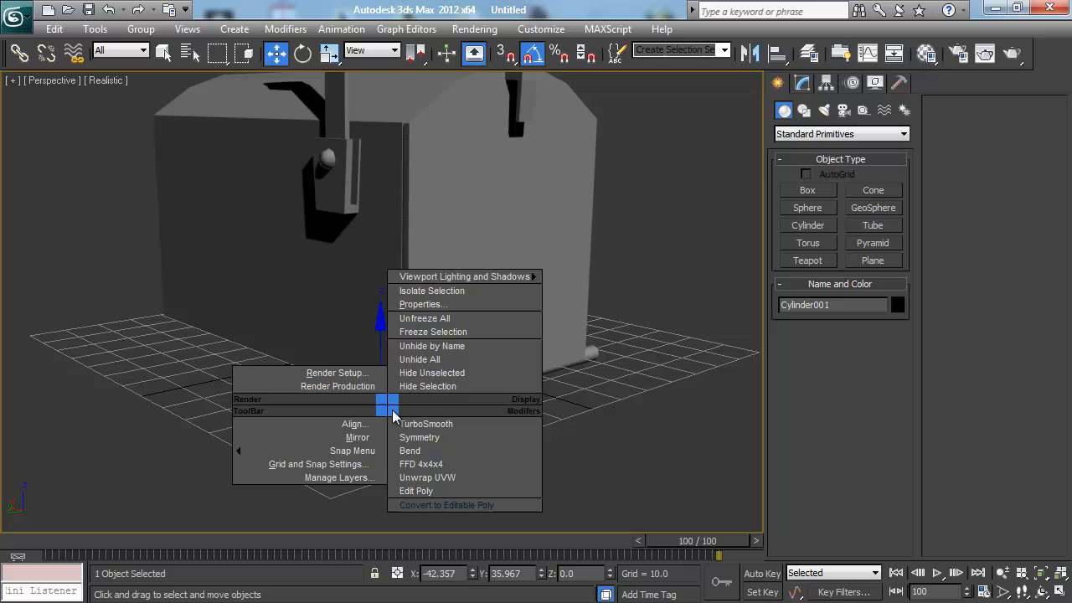
pyautogui.click(428, 505)
pyautogui.keyDown('alt'); pyautogui.moveTo(427, 505); pyautogui.dragTo(420, 444, button='middle'); pyautogui.keyUp('alt')
pyautogui.press('1')
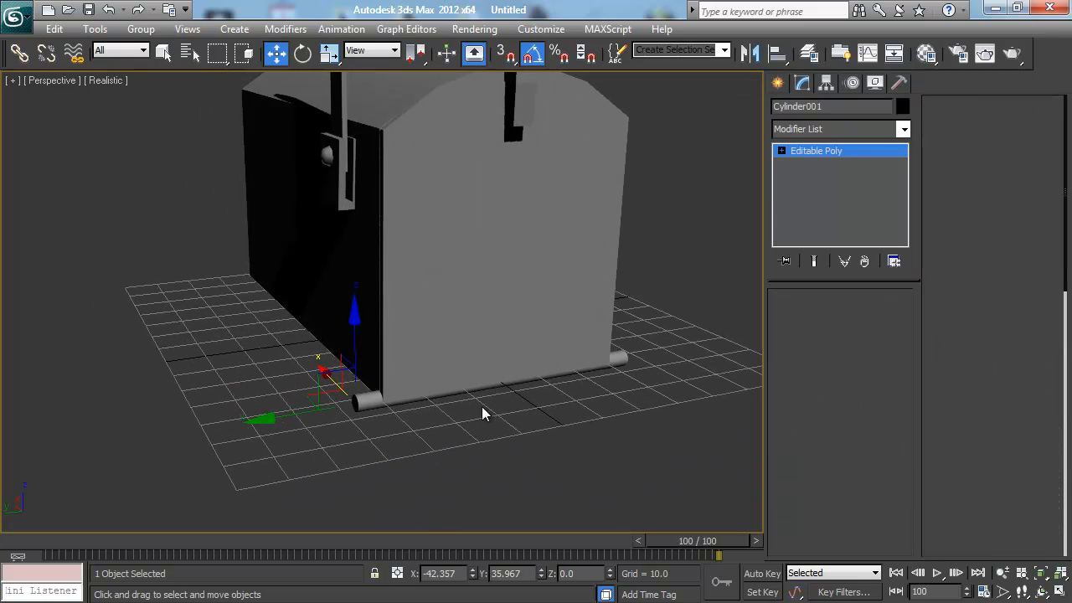
pyautogui.moveTo(307, 366); pyautogui.dragTo(369, 438)
pyautogui.keyDown('alt'); pyautogui.moveTo(368, 438); pyautogui.dragTo(388, 436, button='middle'); pyautogui.keyUp('alt')
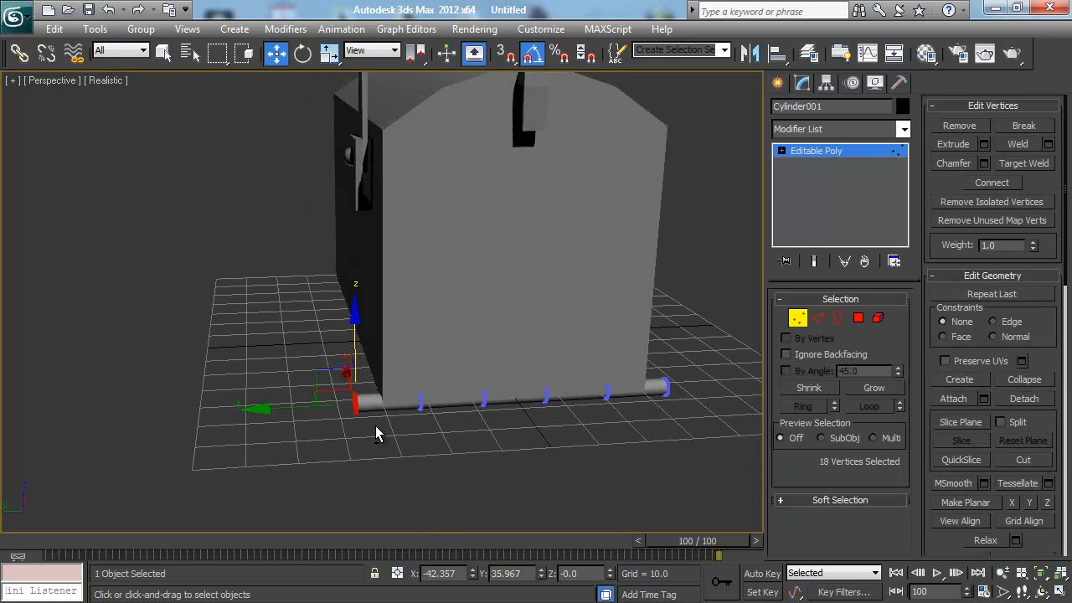
# Step: Examine how the cylinder's segments and ends line up with the door's bottom edge, with and without edged faces
pyautogui.keyDown('alt'); pyautogui.moveTo(486, 299); pyautogui.dragTo(461, 287, button='middle'); pyautogui.keyUp('alt')
pyautogui.press('F4')
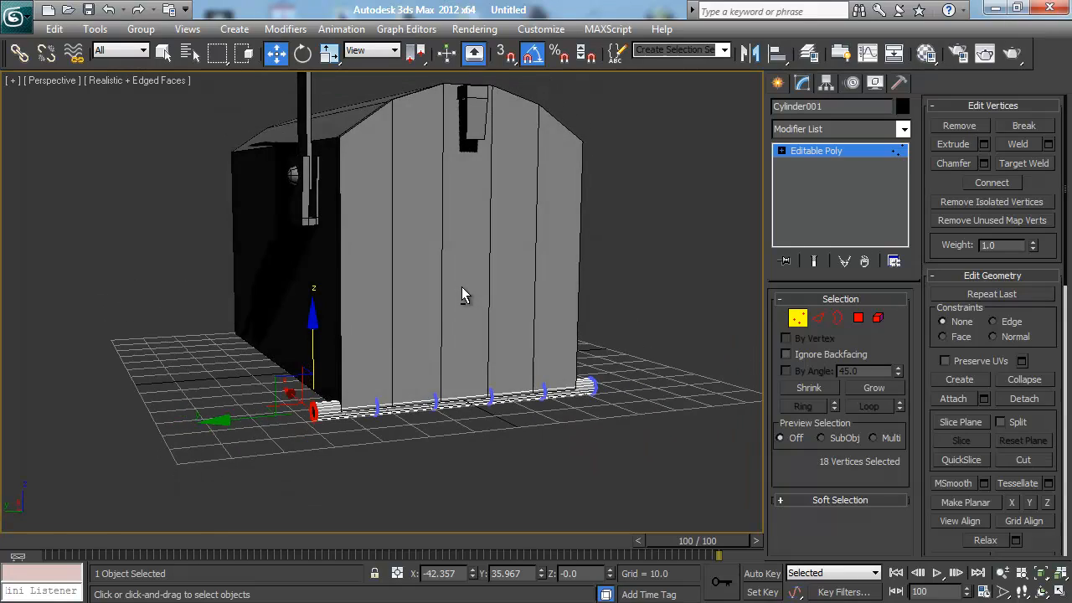
pyautogui.scroll(3, 463, 288)
pyautogui.keyDown('alt'); pyautogui.moveTo(479, 351); pyautogui.dragTo(352, 338, button='middle'); pyautogui.keyUp('alt')
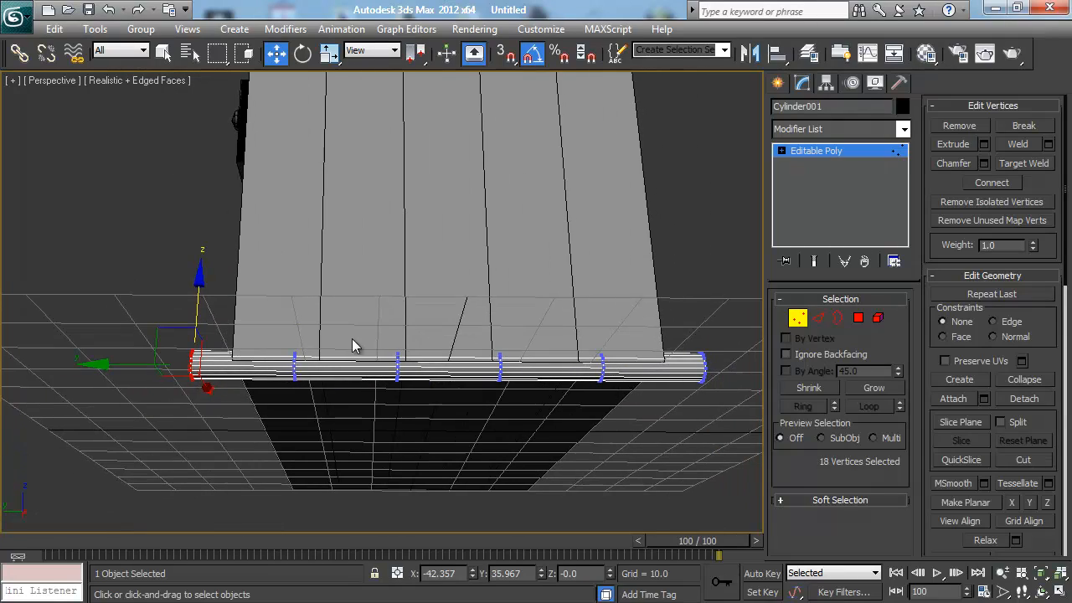
pyautogui.keyDown('alt'); pyautogui.moveTo(405, 379); pyautogui.dragTo(426, 345, button='middle'); pyautogui.keyUp('alt')
pyautogui.keyDown('alt'); pyautogui.moveTo(368, 431); pyautogui.dragTo(412, 290, button='middle'); pyautogui.keyUp('alt')
pyautogui.press('F4')
pyautogui.scroll(4, 451, 291)
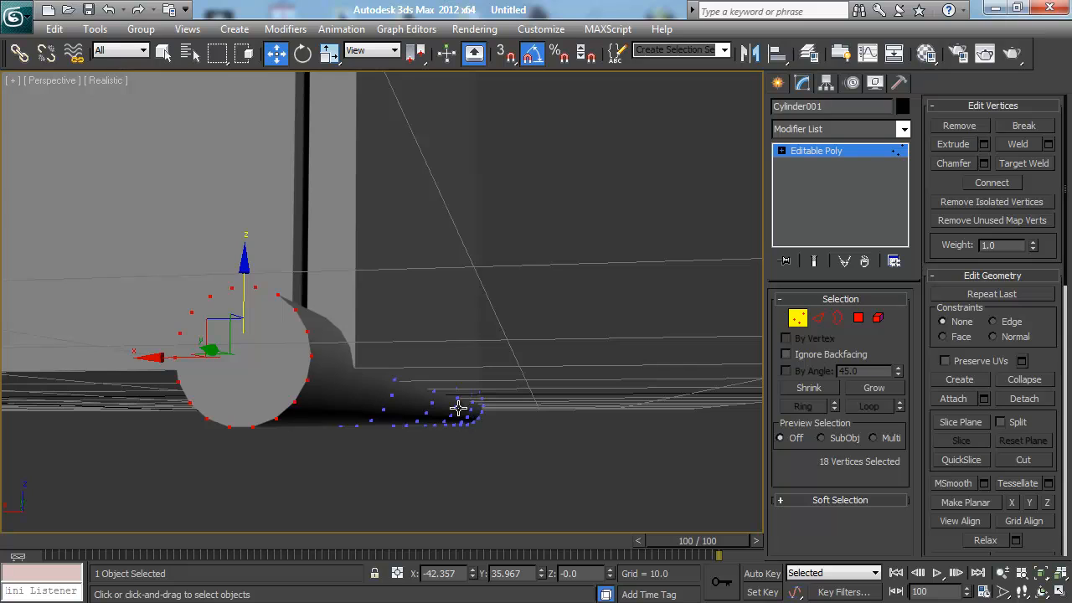
# Step: Try selecting and adjusting the cylinder's inner vertices, undo that, and switch to edge editing with edged faces shown
pyautogui.click(391, 396)
pyautogui.moveTo(337, 395); pyautogui.dragTo(426, 400)
pyautogui.keyDown('alt'); pyautogui.moveTo(425, 400); pyautogui.dragTo(410, 467, button='middle'); pyautogui.keyUp('alt')
pyautogui.hotkey('ctrl', 'z')
pyautogui.keyDown('alt'); pyautogui.moveTo(417, 372); pyautogui.dragTo(415, 340, button='middle'); pyautogui.keyUp('alt')
pyautogui.press('F4')
pyautogui.keyDown('alt'); pyautogui.moveTo(476, 355); pyautogui.dragTo(444, 369, button='middle'); pyautogui.keyUp('alt')
pyautogui.press('2')
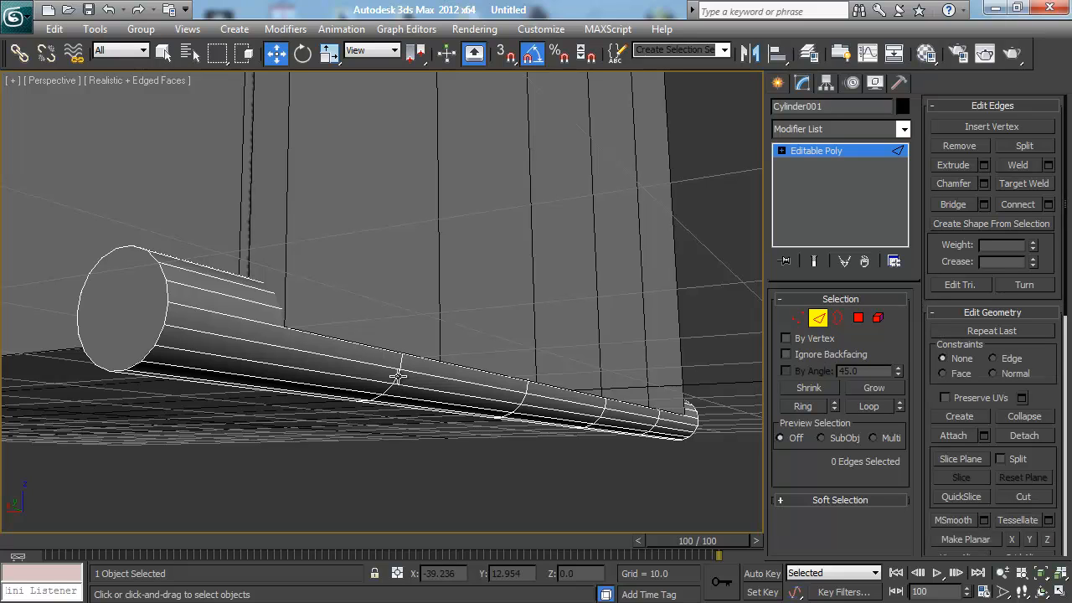
# Step: Undo the editable poly conversion and try other height segment counts, returning the cylinder to 5
pyautogui.rightClick(439, 368)
pyautogui.click(721, 316)
pyautogui.press('2')
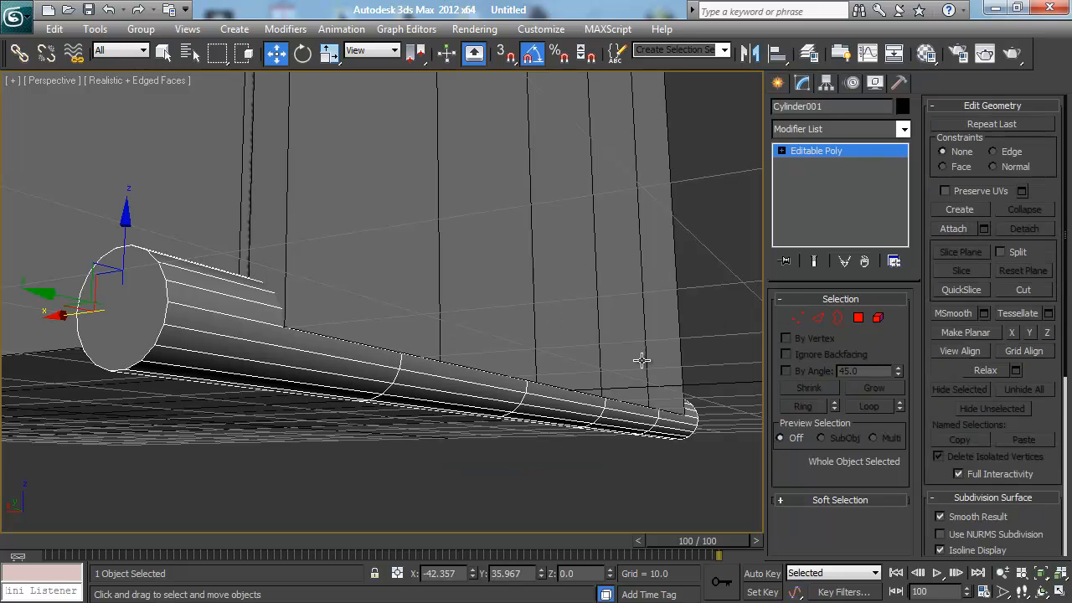
pyautogui.hotkey('ctrl', 'z')
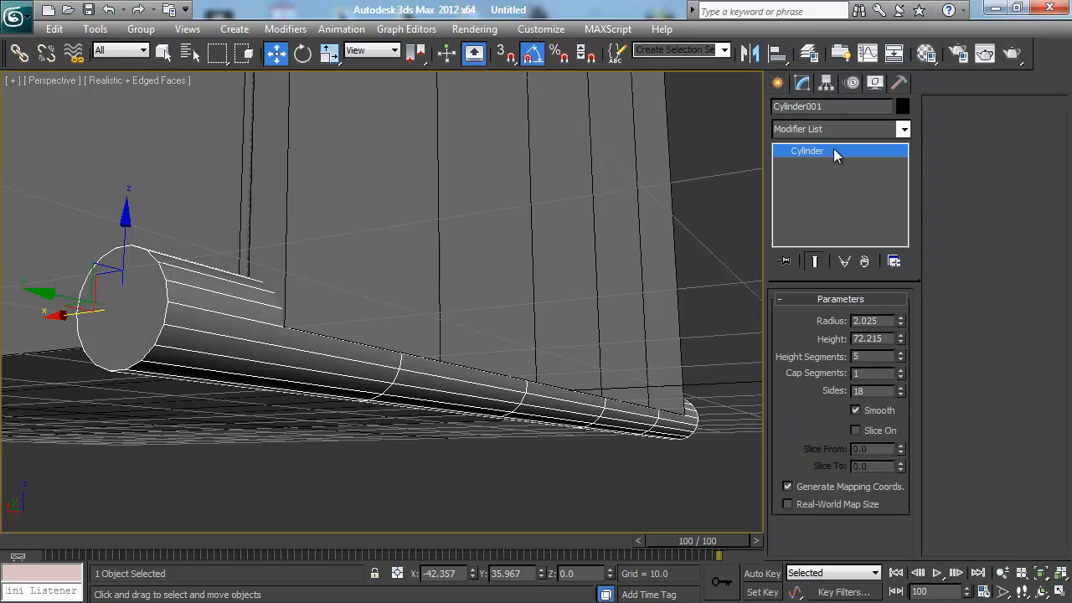
pyautogui.moveTo(901, 356); pyautogui.dragTo(914, 401)
pyautogui.moveTo(904, 358); pyautogui.dragTo(903, 323)
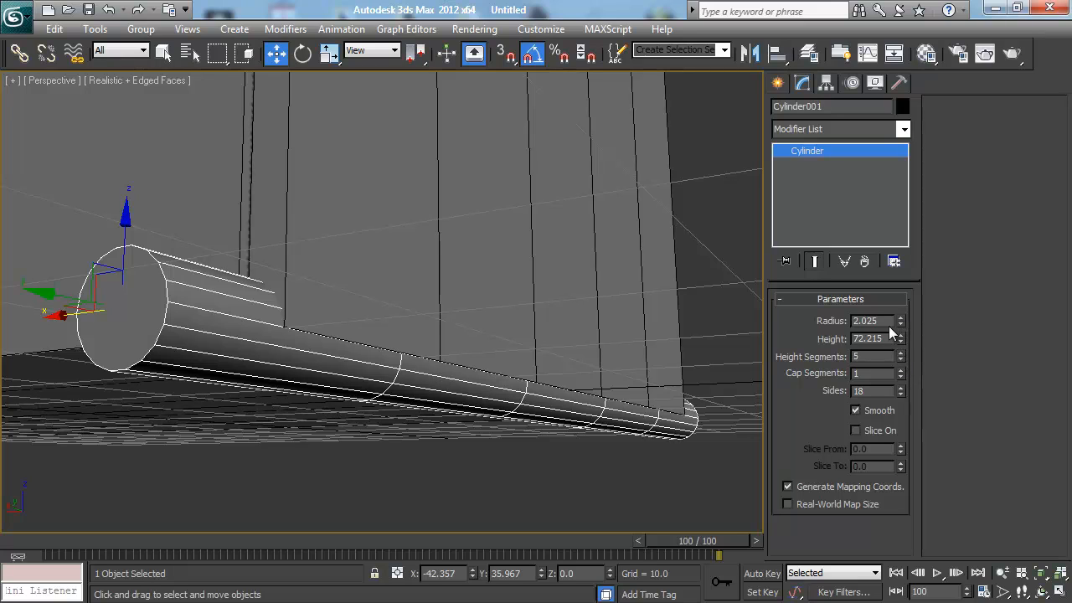
# Step: Convert the cylinder to an editable poly
pyautogui.rightClick(468, 387)
pyautogui.click(549, 471)
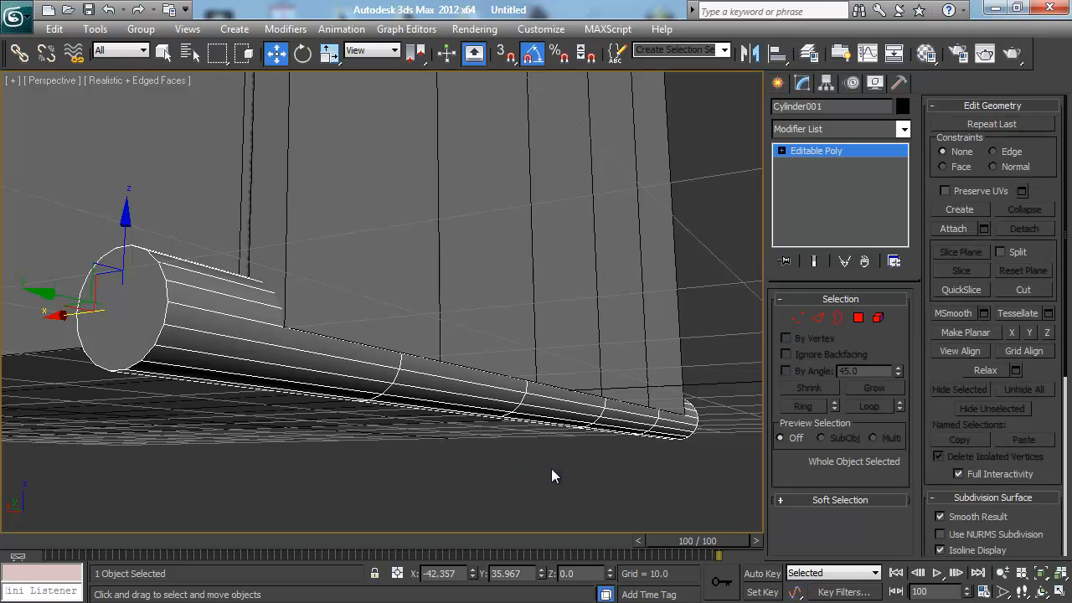
pyautogui.scroll(-1, 493, 391)
pyautogui.scroll(1, 493, 392)
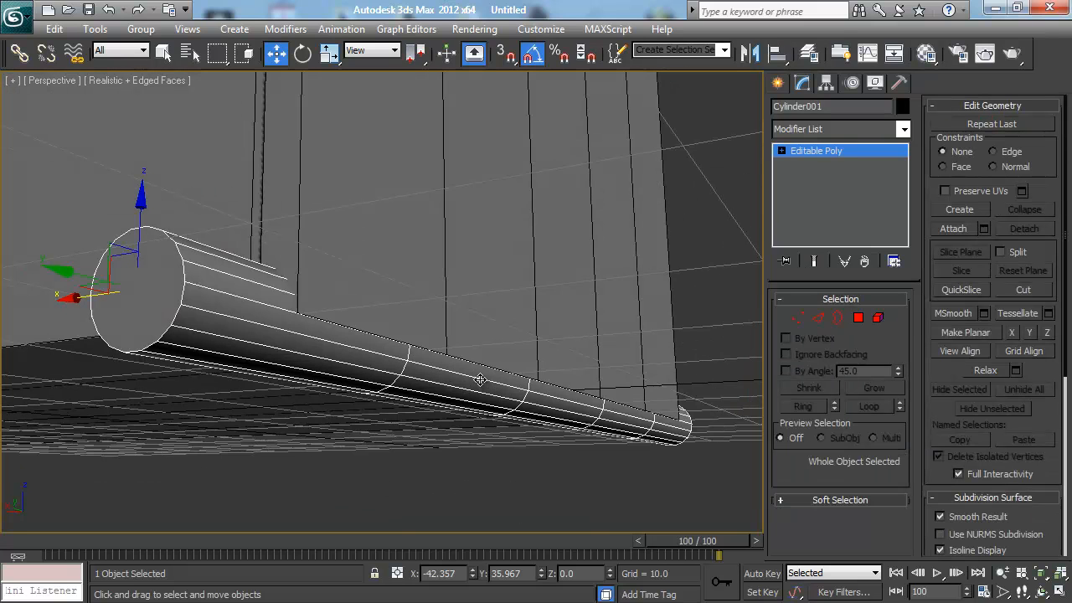
# Step: Remove the cylinder's inner edge loop nearest the front end together with its vertices, and return to edge editing
pyautogui.scroll(1, 485, 383)
pyautogui.press('2')
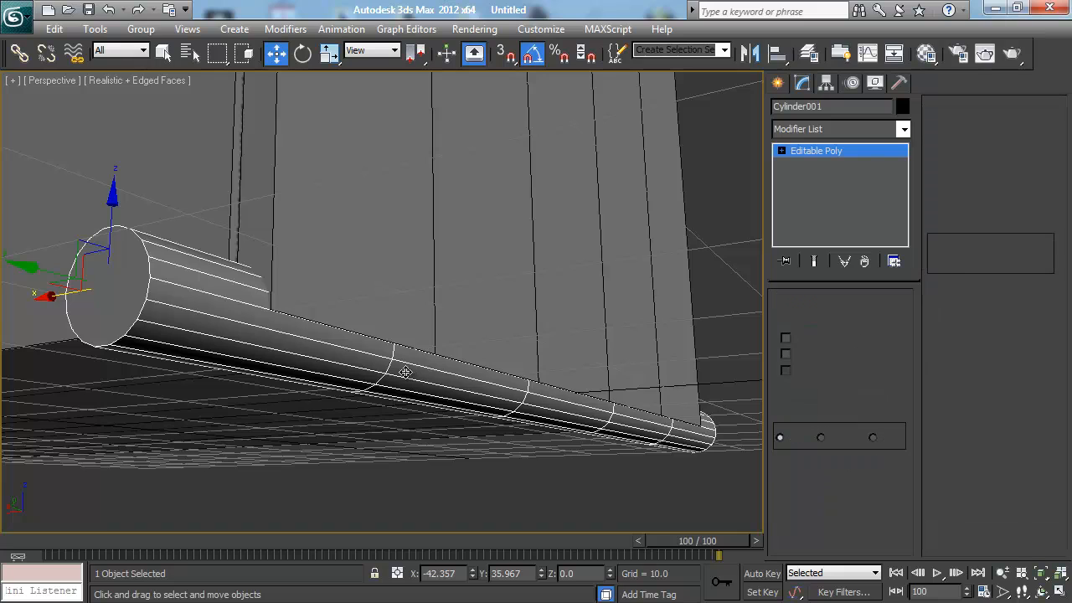
pyautogui.click(391, 369)
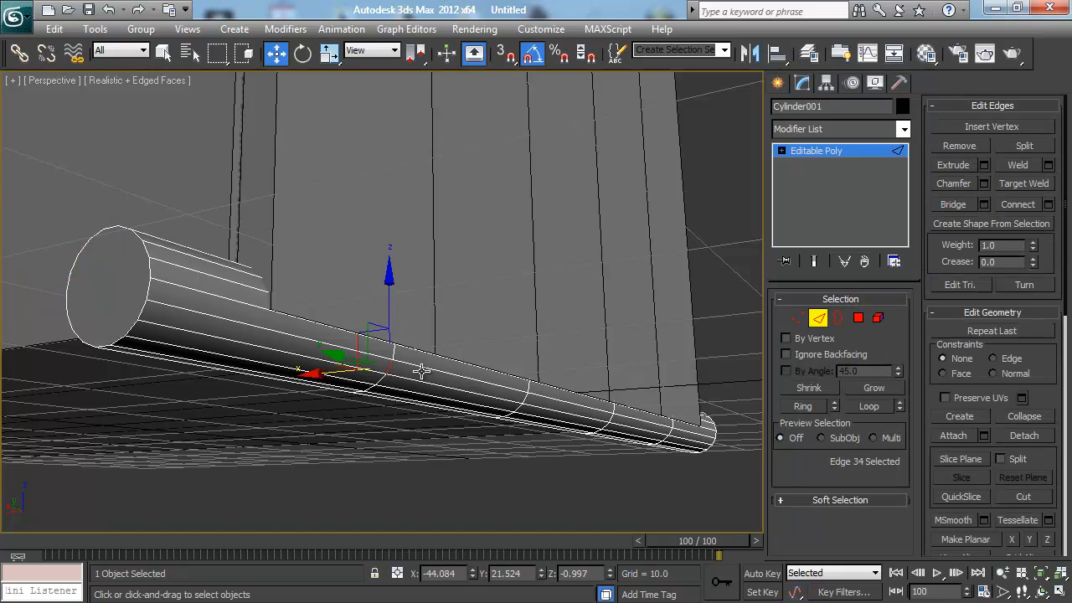
pyautogui.moveTo(421, 371); pyautogui.dragTo(434, 368, button='middle')
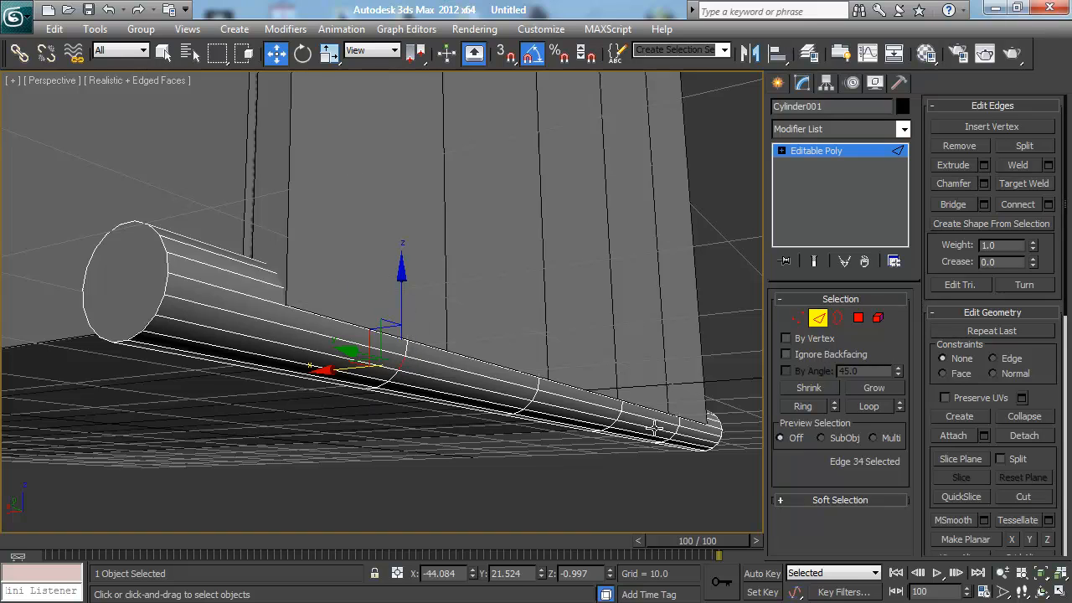
pyautogui.click(869, 406)
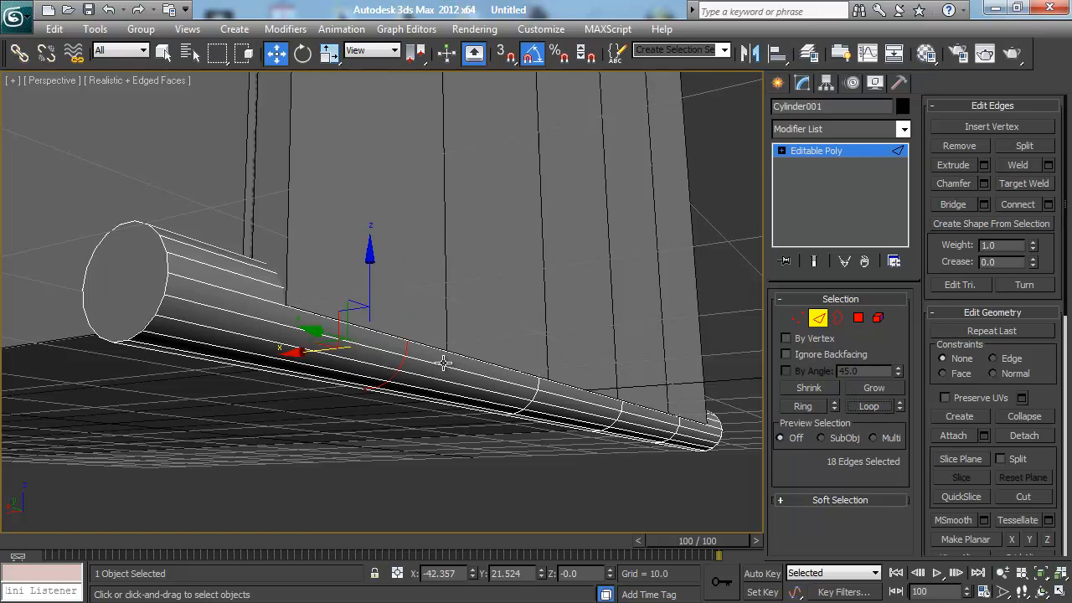
pyautogui.hotkey('ctrl', 'BackSpace')
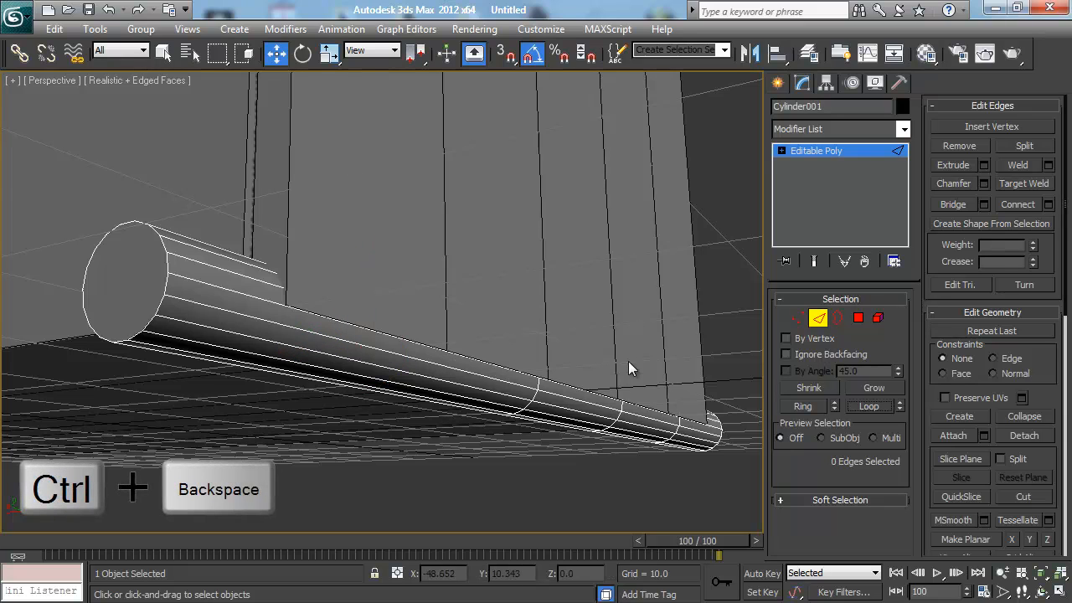
pyautogui.press('1')
pyautogui.click(818, 317)
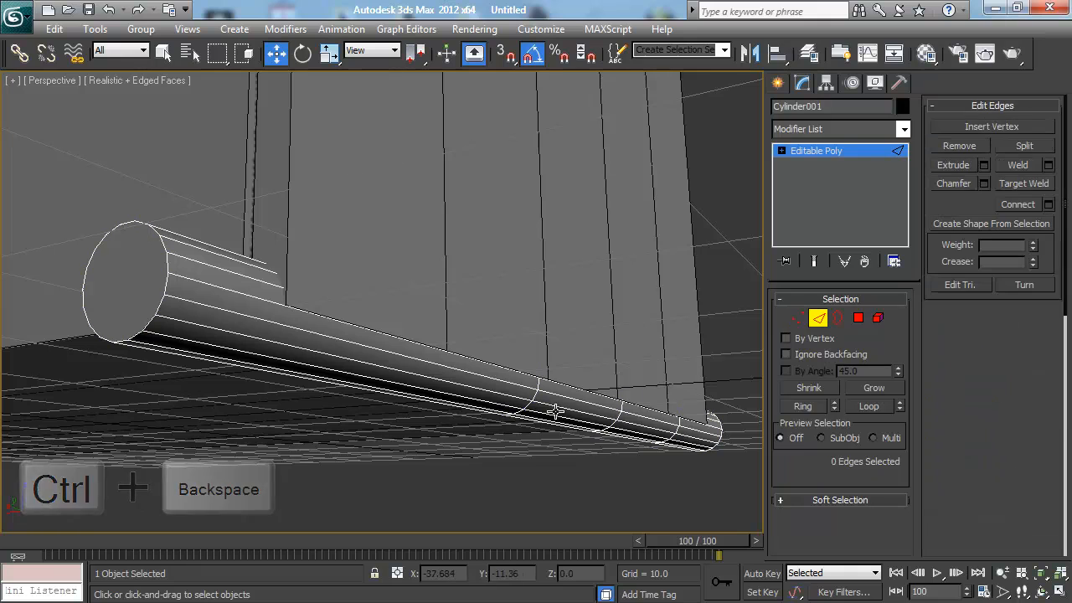
# Step: Try deleting the cylinder's second inner edge loop outright, and undo the deletion
pyautogui.click(582, 392)
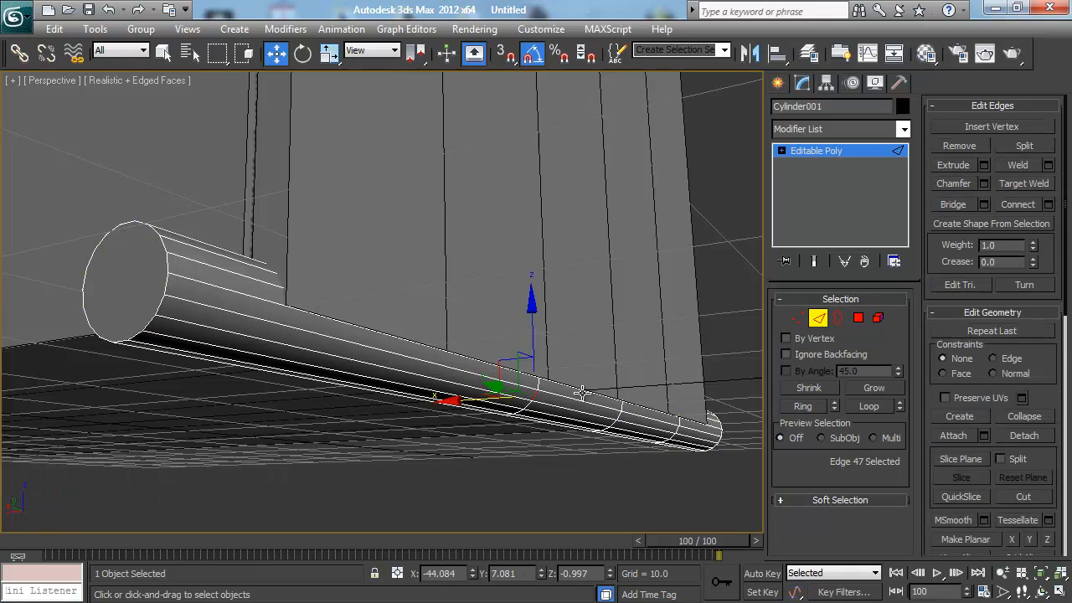
pyautogui.click(871, 405)
pyautogui.moveTo(624, 381); pyautogui.dragTo(560, 392, button='middle')
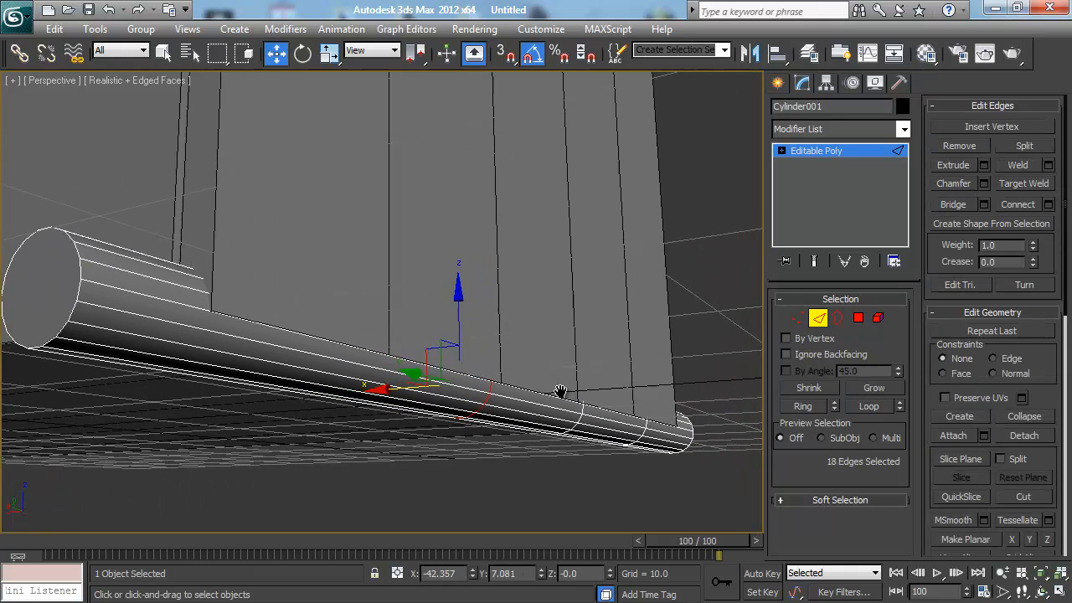
pyautogui.press('Delete')
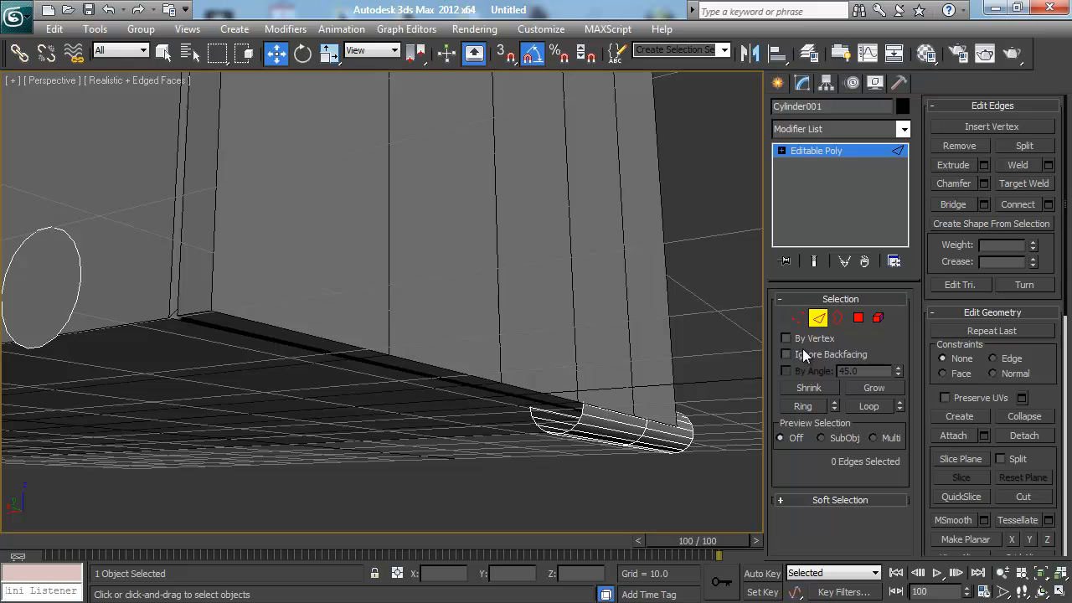
pyautogui.hotkey('ctrl', 'z')
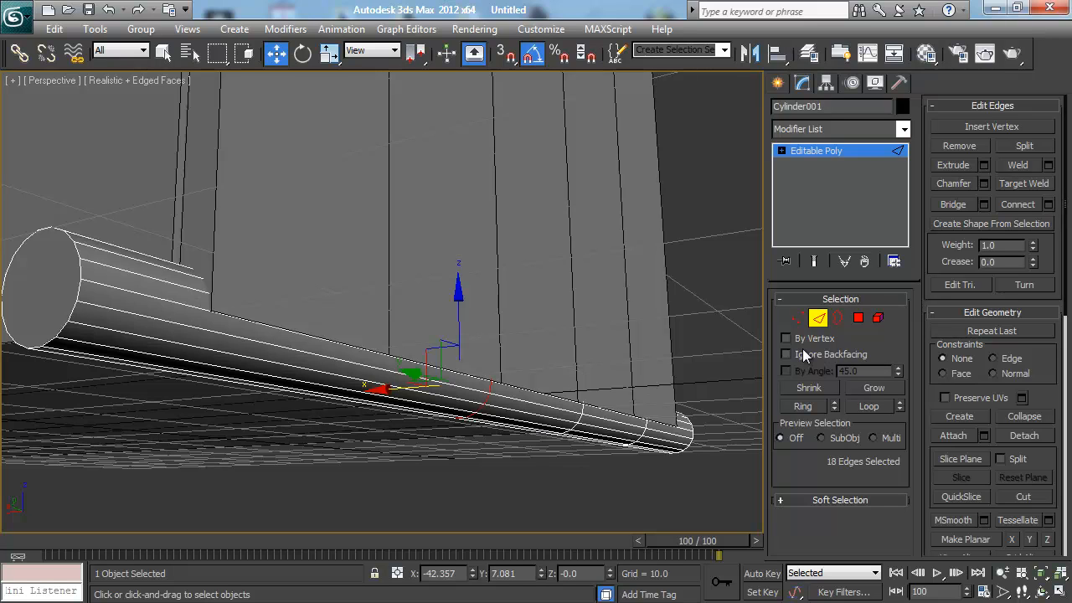
# Step: Try removing the second inner loop's edges and its leftover vertices separately, and undo the vertex and edge removals
pyautogui.hotkey('ctrl', 'd')
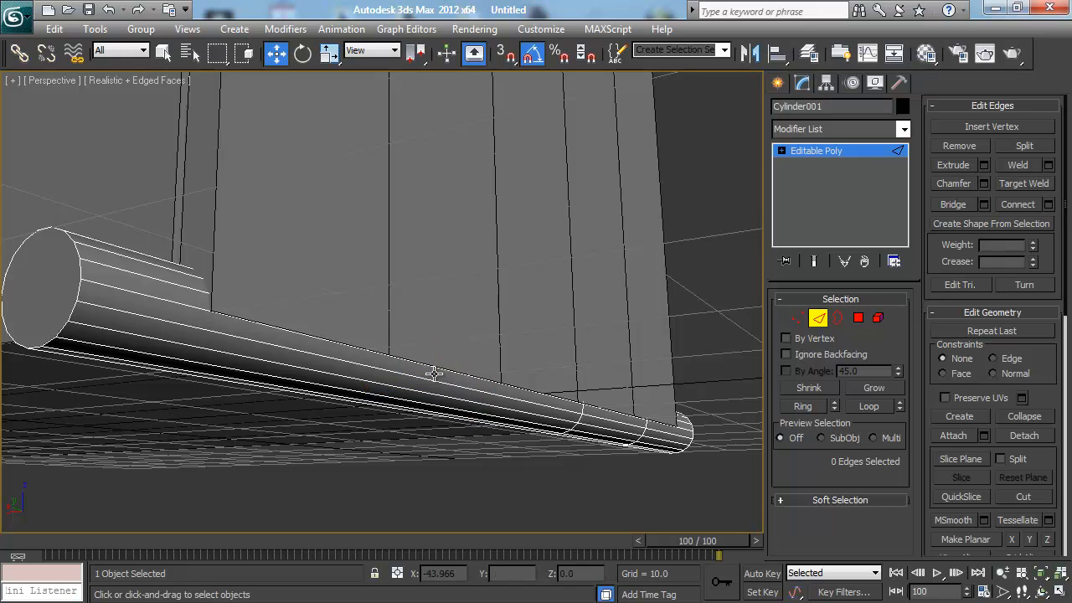
pyautogui.click(799, 320)
pyautogui.scroll(5, 498, 401)
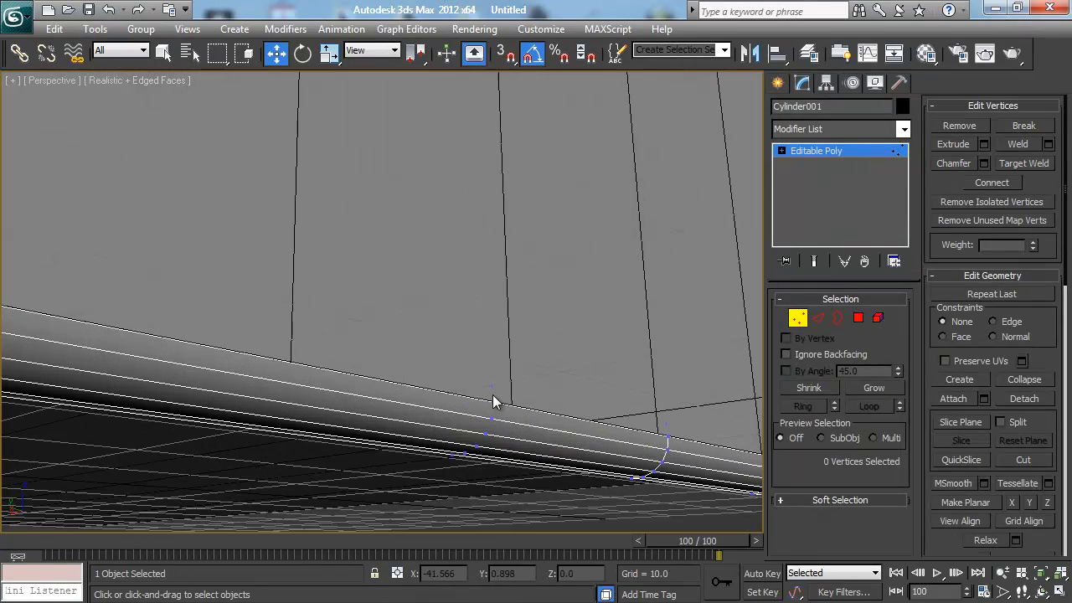
pyautogui.scroll(2, 491, 403)
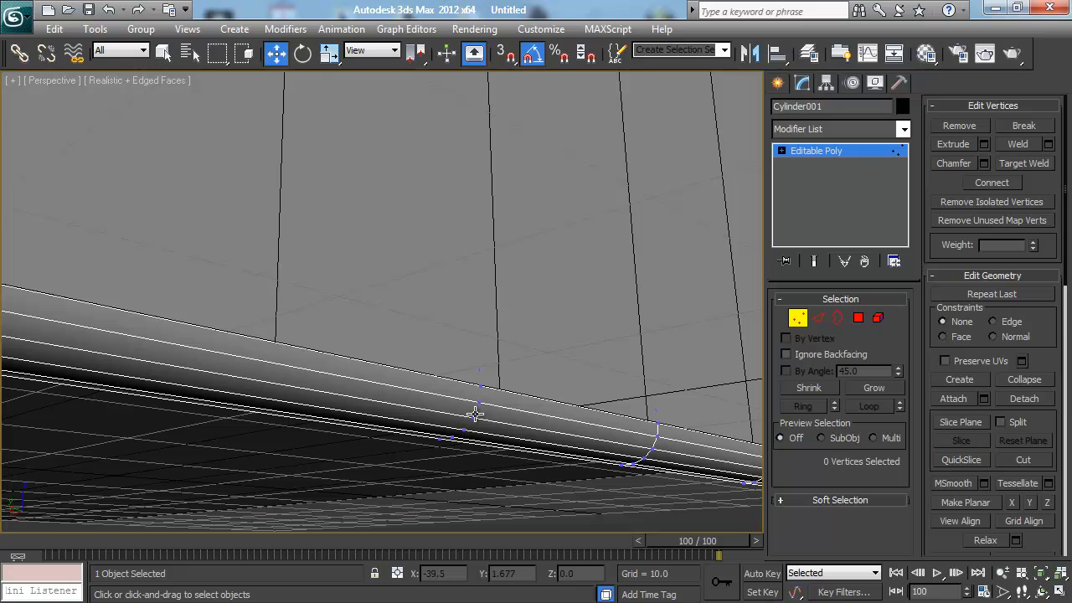
pyautogui.keyDown('alt'); pyautogui.moveTo(499, 403); pyautogui.dragTo(472, 381, button='middle'); pyautogui.keyUp('alt')
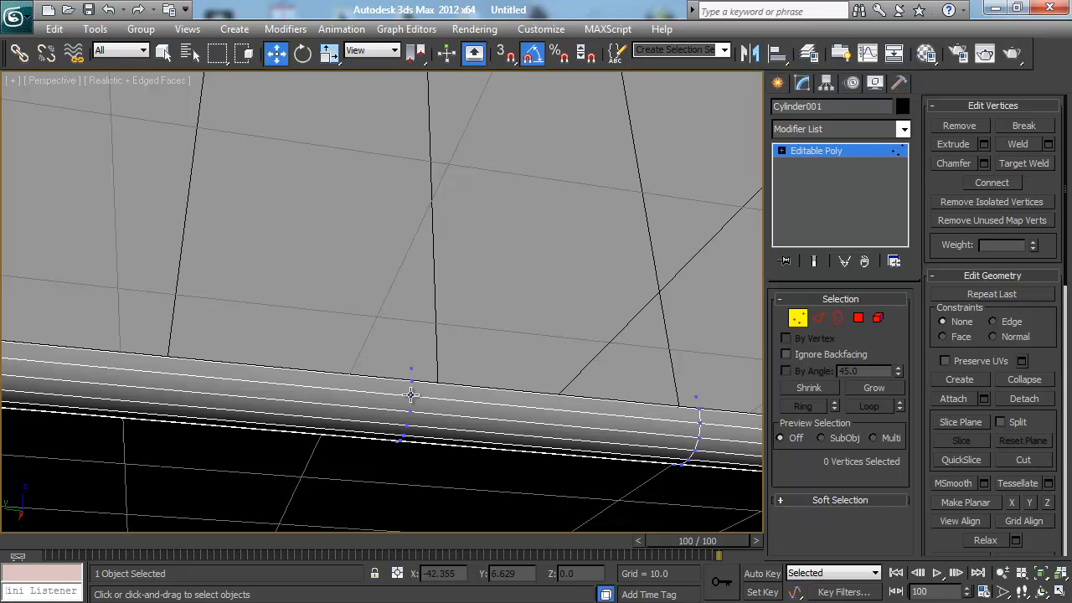
pyautogui.moveTo(381, 356); pyautogui.dragTo(440, 469)
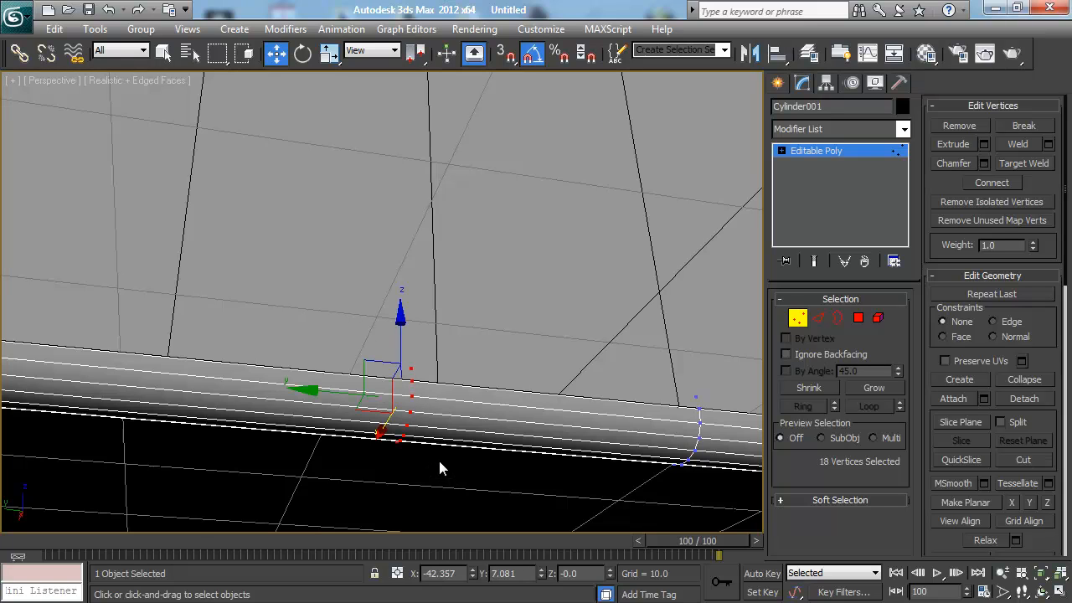
pyautogui.click(444, 451)
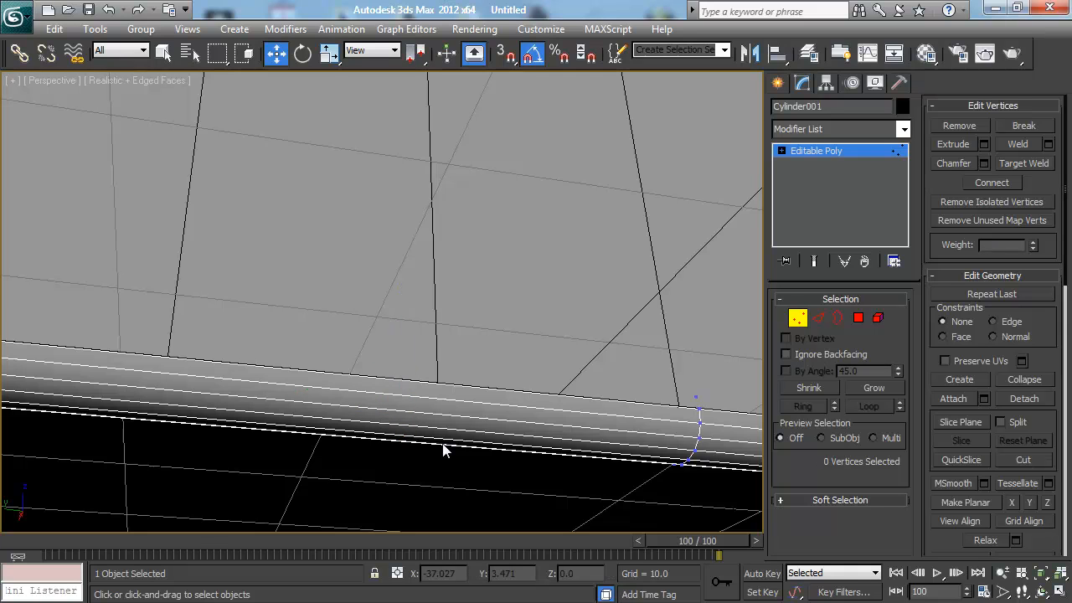
pyautogui.hotkey('ctrl', 'z')
pyautogui.hotkey('ctrl', 'z')
# Step: Remove the cylinder's second inner edge loop together with its vertices, and check the remaining points in vertex editing
pyautogui.keyDown('alt'); pyautogui.moveTo(444, 450); pyautogui.dragTo(488, 433, button='middle'); pyautogui.keyUp('alt')
pyautogui.press('2')
pyautogui.click(452, 428)
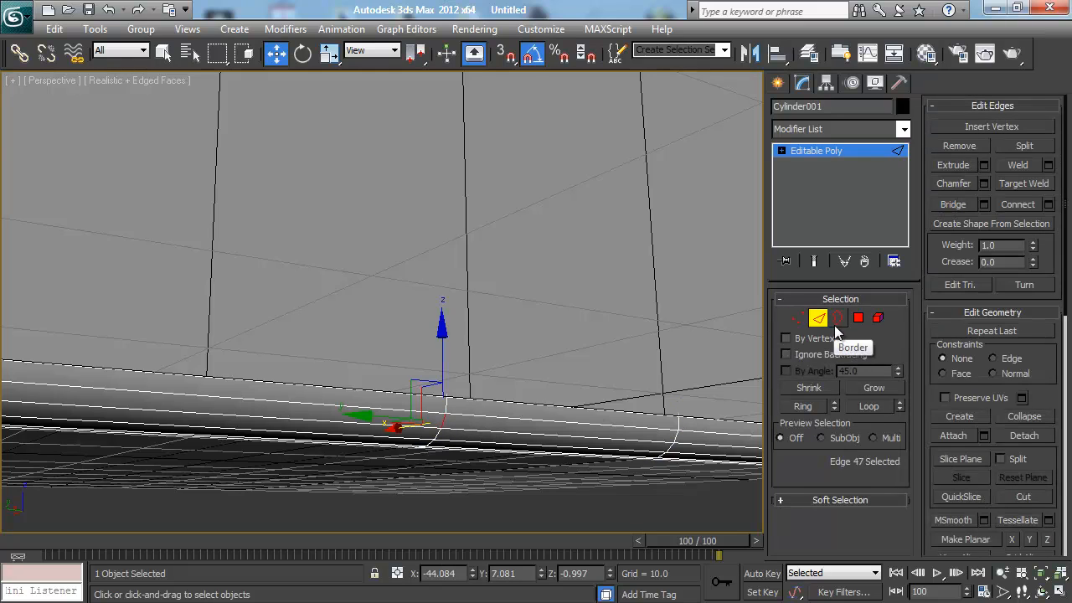
pyautogui.click(863, 405)
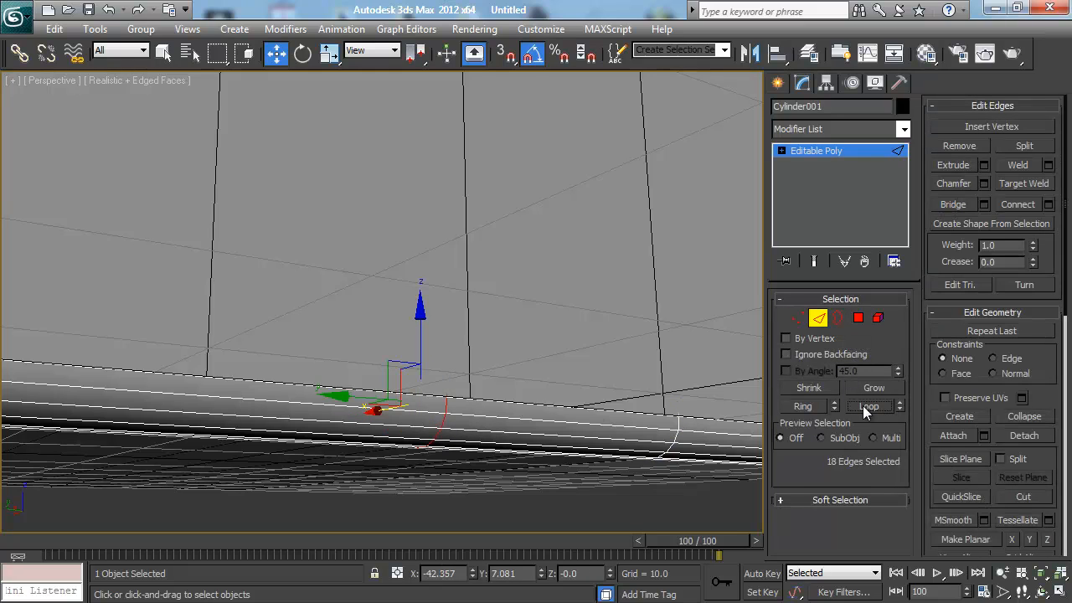
pyautogui.click(570, 382)
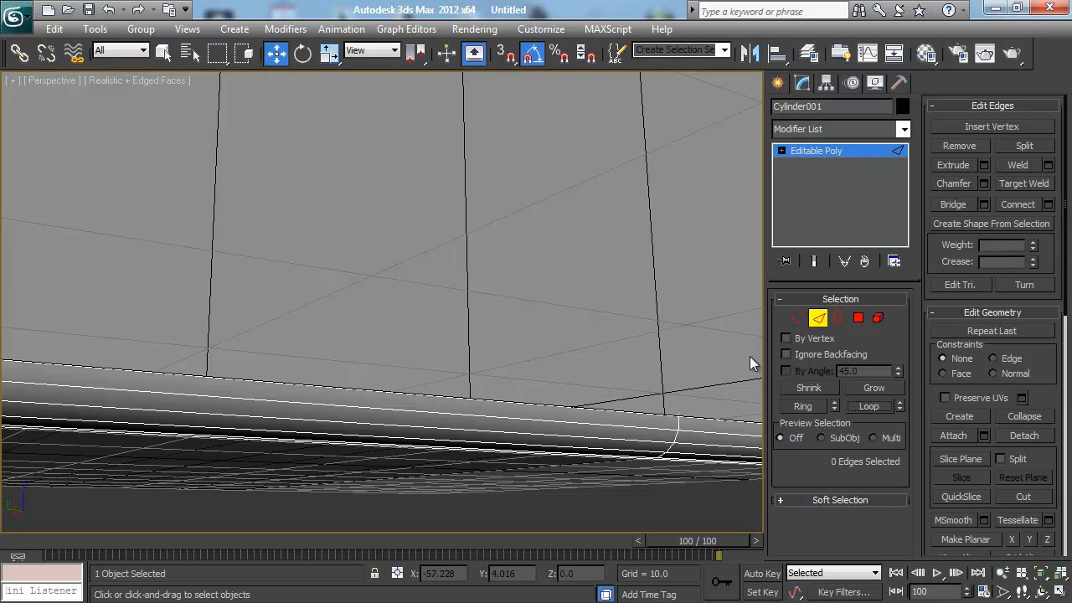
pyautogui.click(799, 318)
pyautogui.scroll(-5, 494, 421)
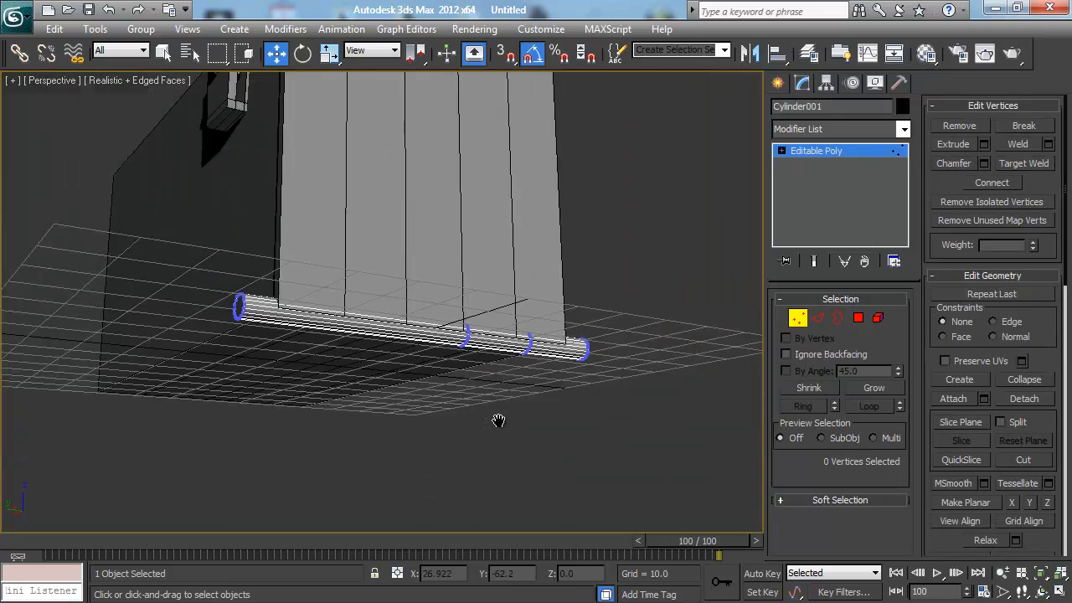
# Step: Select the full loop of 18 edges at the cylinder's third inner segment and remove it with its vertices
pyautogui.scroll(4, 409, 380)
pyautogui.keyDown('alt'); pyautogui.moveTo(469, 369); pyautogui.dragTo(410, 361, button='middle'); pyautogui.keyUp('alt')
pyautogui.scroll(3, 452, 372)
pyautogui.keyDown('alt'); pyautogui.moveTo(408, 356); pyautogui.dragTo(402, 379, button='middle'); pyautogui.keyUp('alt')
pyautogui.press('2')
pyautogui.click(402, 378)
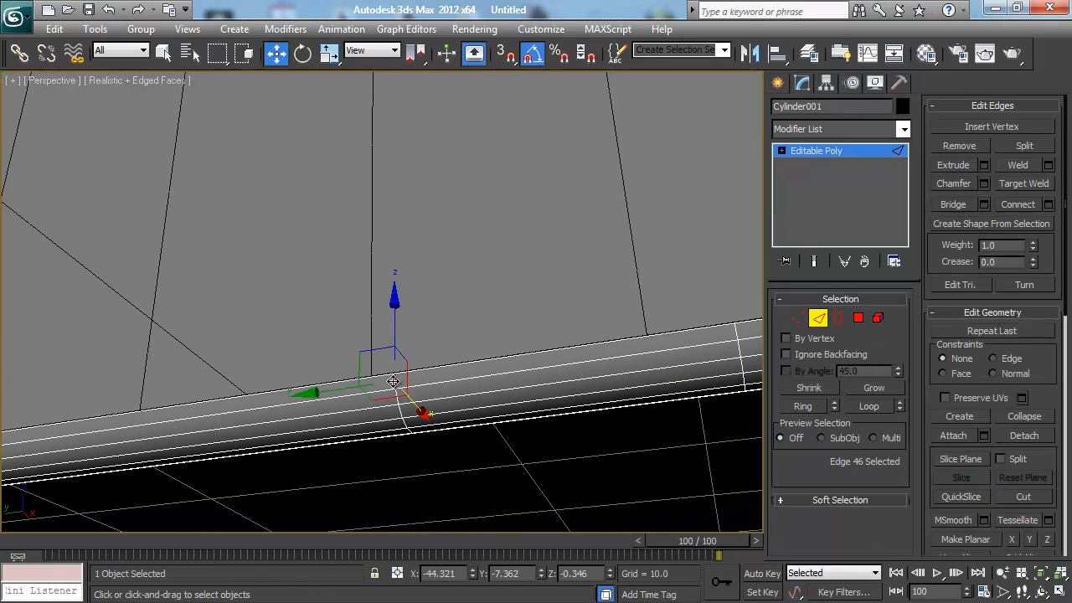
pyautogui.click(871, 388)
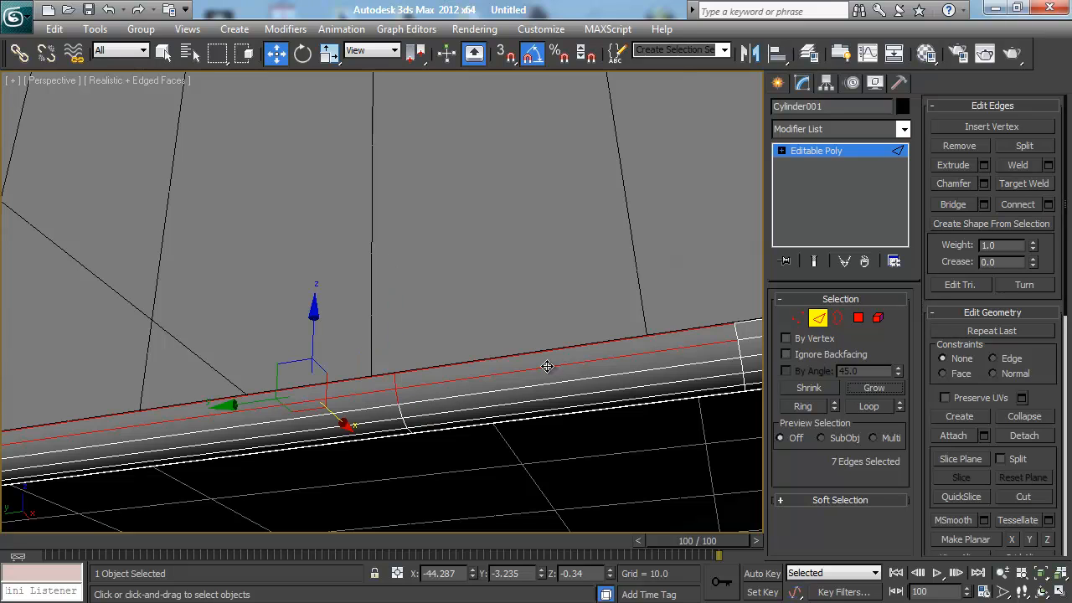
pyautogui.click(871, 407)
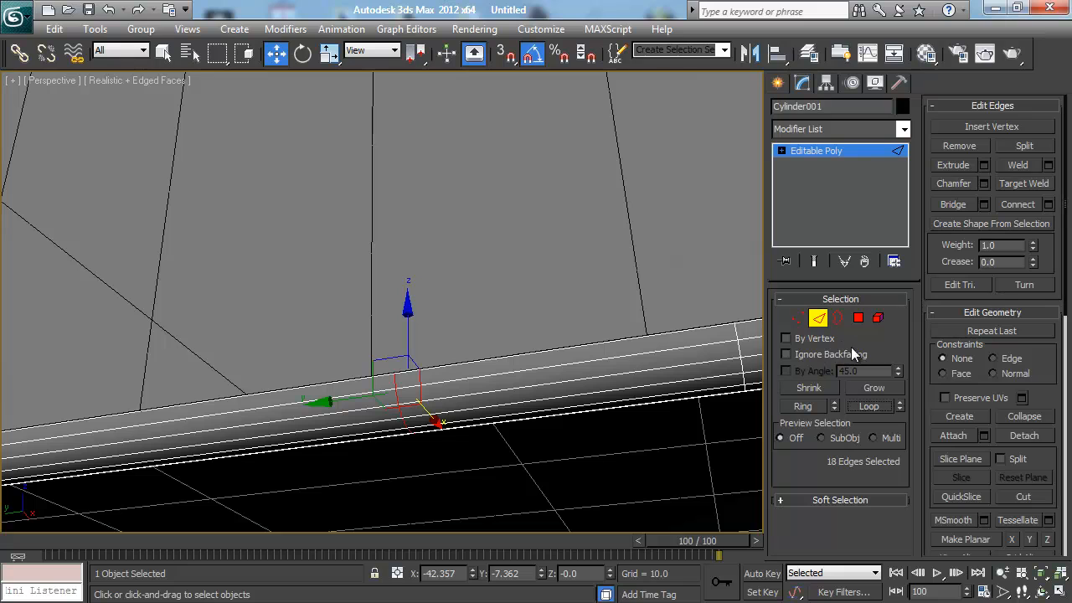
pyautogui.press('BackSpace')
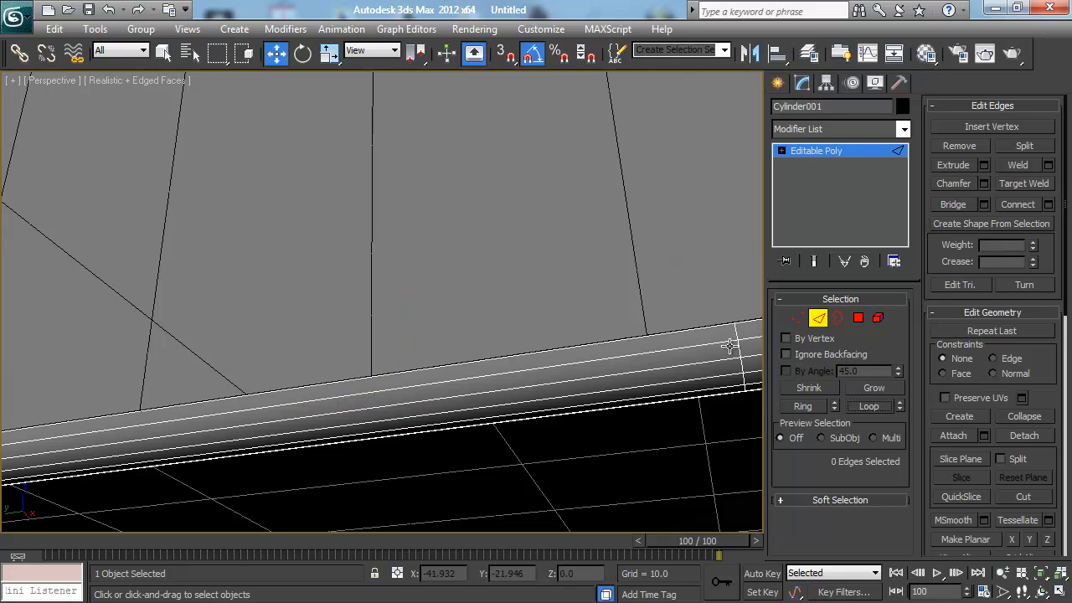
# Step: Remove the cylinder's last inner edge loop together with its vertices
pyautogui.moveTo(646, 320); pyautogui.dragTo(465, 312, button='middle')
pyautogui.click(548, 342)
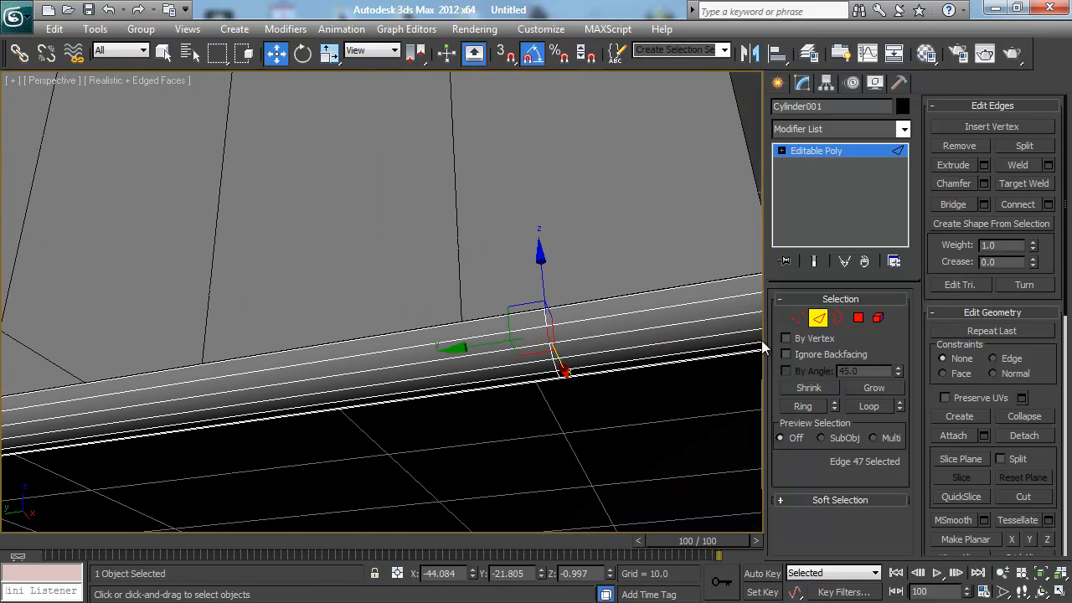
pyautogui.click(870, 406)
pyautogui.press('BackSpace')
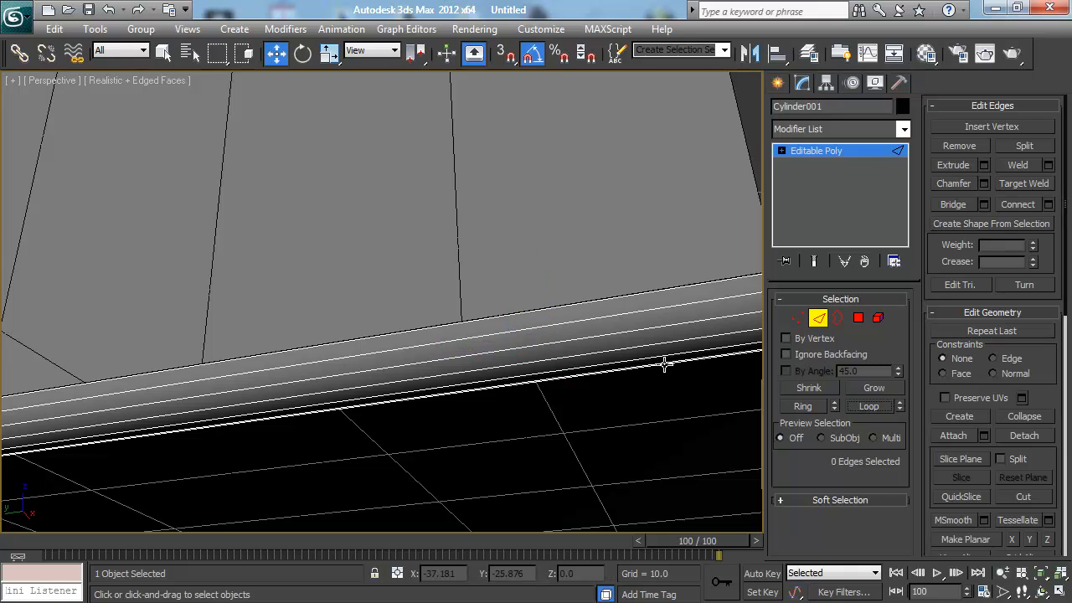
# Step: Select the vertices at the cylinder's far end and move them inward along the Y axis to shorten it
pyautogui.keyDown('alt'); pyautogui.moveTo(495, 368); pyautogui.dragTo(432, 388, button='middle'); pyautogui.keyUp('alt')
pyautogui.press('1')
pyautogui.moveTo(630, 319); pyautogui.dragTo(688, 417)
pyautogui.keyDown('alt'); pyautogui.moveTo(688, 417); pyautogui.dragTo(609, 369, button='middle'); pyautogui.keyUp('alt')
pyautogui.moveTo(608, 369); pyautogui.dragTo(552, 361)
# Step: Select the 18 vertices at the cylinder's opposite end and move them inward along Y by about 5.12 units
pyautogui.keyDown('alt'); pyautogui.moveTo(301, 321); pyautogui.dragTo(521, 353, button='middle'); pyautogui.keyUp('alt')
pyautogui.moveTo(164, 323); pyautogui.dragTo(221, 429)
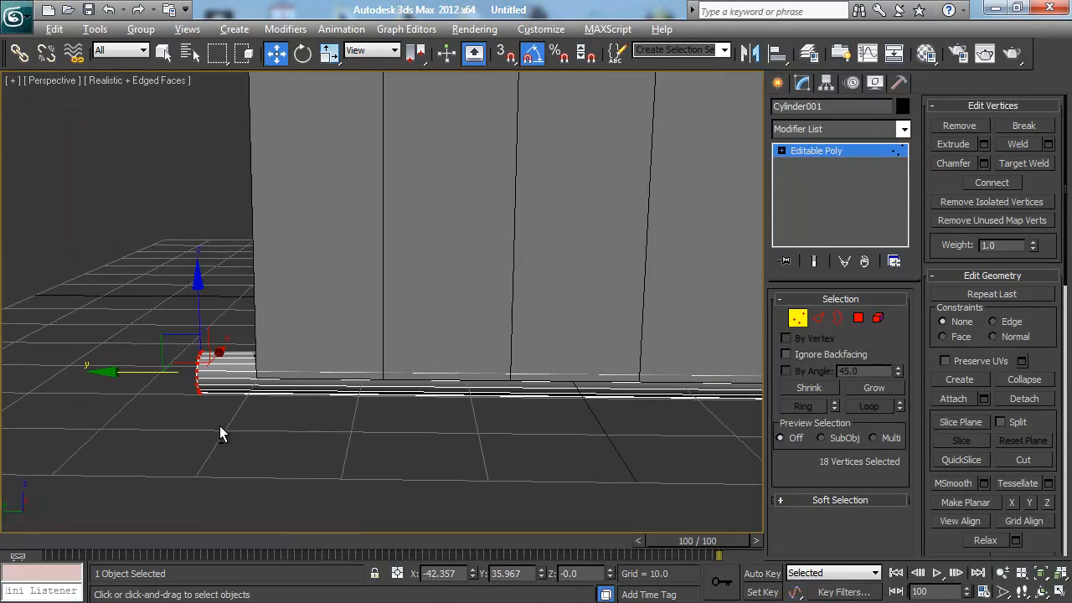
pyautogui.keyDown('alt'); pyautogui.moveTo(221, 429); pyautogui.dragTo(305, 413, button='middle'); pyautogui.keyUp('alt')
pyautogui.moveTo(163, 386); pyautogui.dragTo(179, 379)
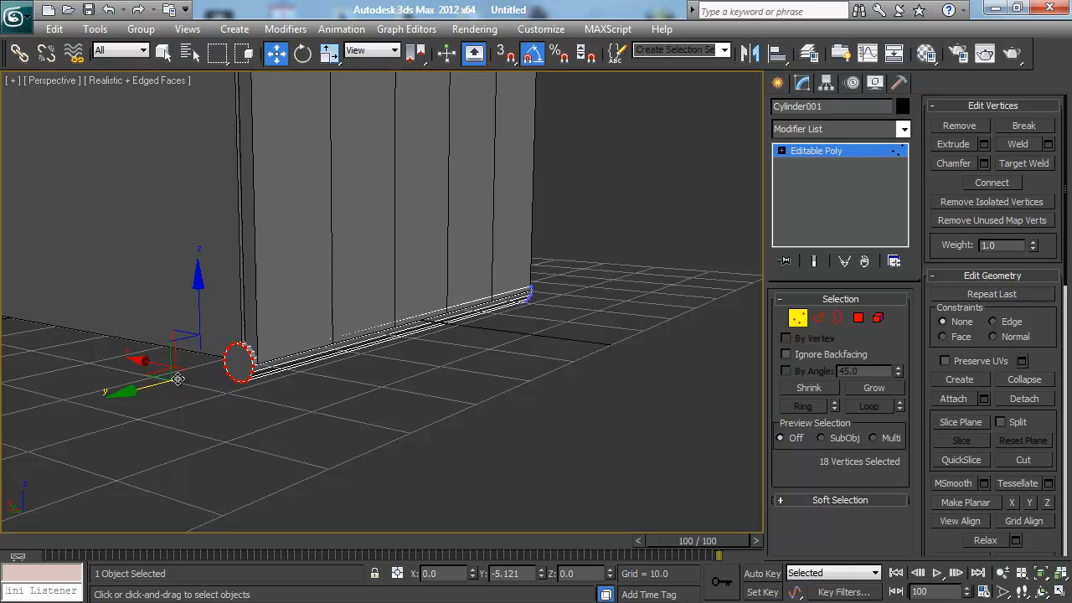
# Step: Examine how the cylinder's shortened end meets the door's bottom corner, both as a whole object and in vertex editing
pyautogui.keyDown('alt'); pyautogui.moveTo(179, 379); pyautogui.dragTo(475, 330, button='middle'); pyautogui.keyUp('alt')
pyautogui.scroll(3, 394, 377)
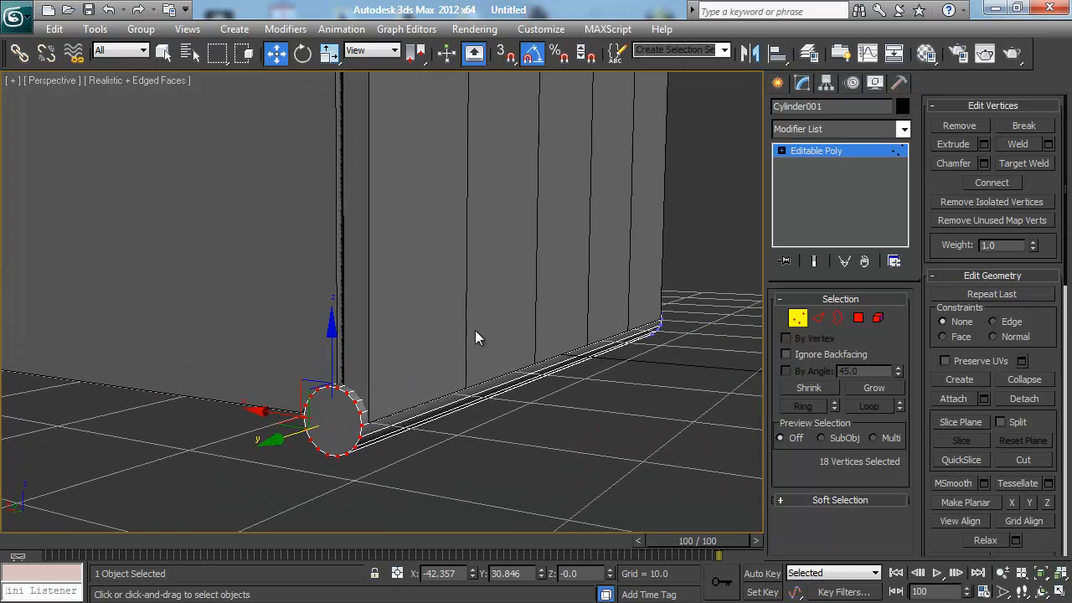
pyautogui.keyDown('alt'); pyautogui.moveTo(400, 370); pyautogui.dragTo(478, 341, button='middle'); pyautogui.keyUp('alt')
pyautogui.scroll(2, 492, 326)
pyautogui.press('1')
pyautogui.click(491, 471)
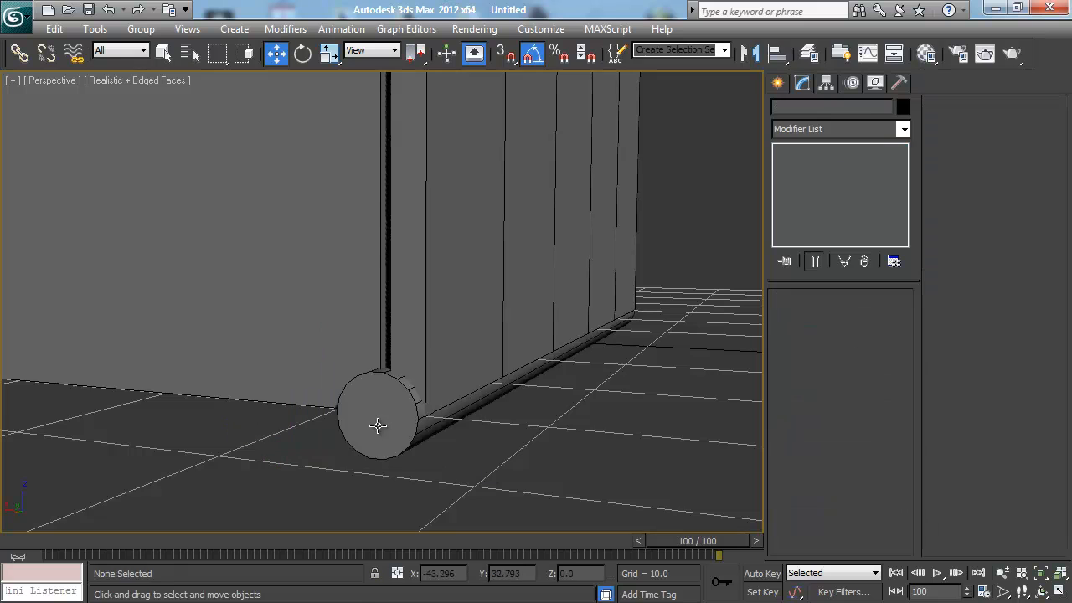
pyautogui.click(381, 420)
pyautogui.scroll(2, 381, 420)
pyautogui.press('1')
pyautogui.keyDown('alt'); pyautogui.moveTo(381, 420); pyautogui.dragTo(544, 270, button='middle'); pyautogui.keyUp('alt')
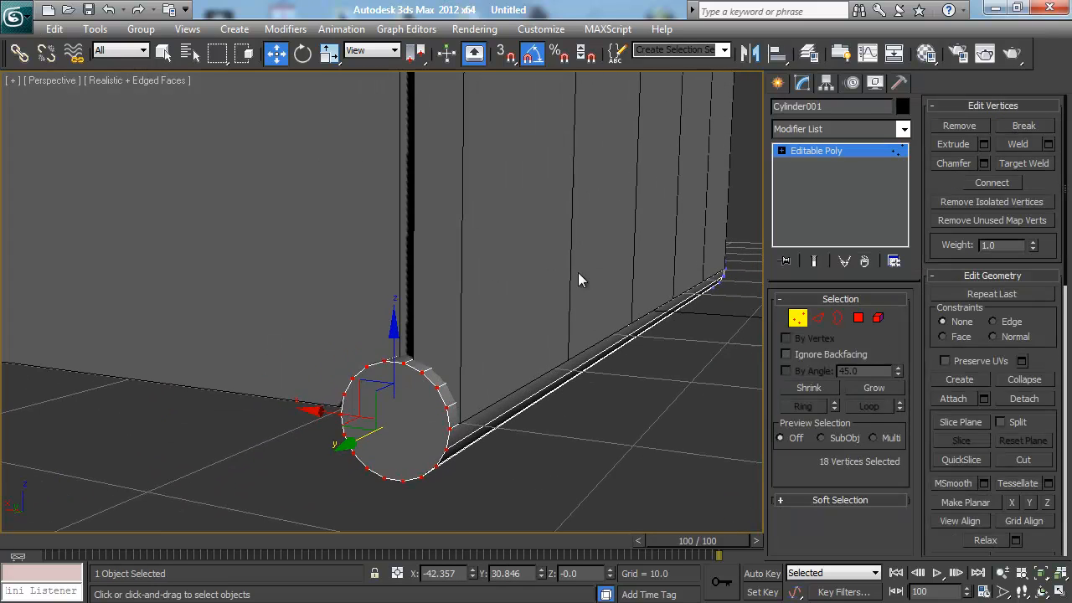
# Step: Select the cylinder's near end-cap polygon, and return to vertex editing on that end
pyautogui.press('4')
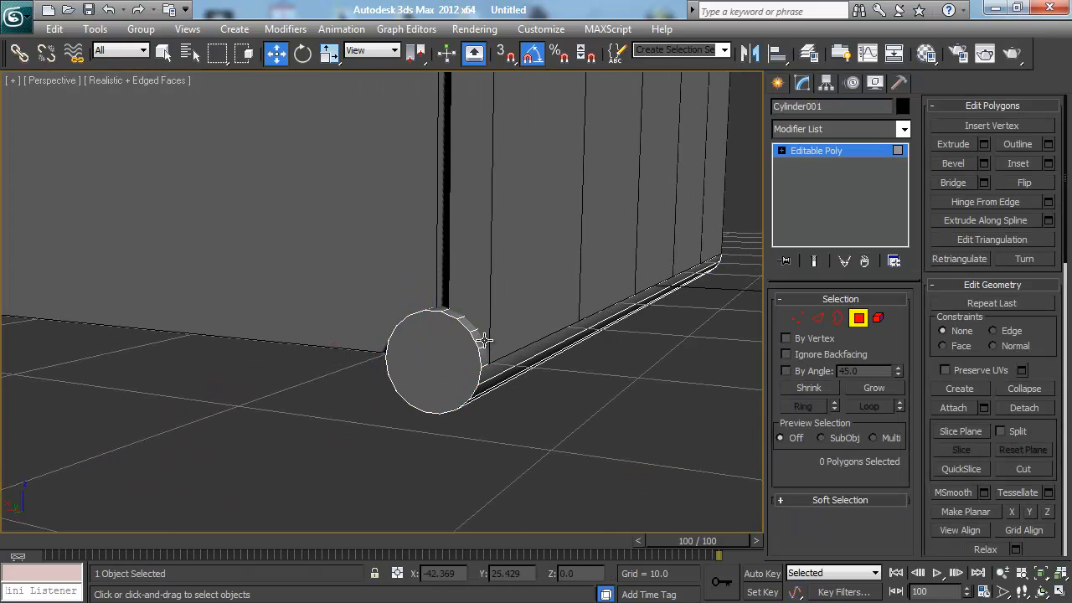
pyautogui.click(480, 339)
pyautogui.click(435, 344)
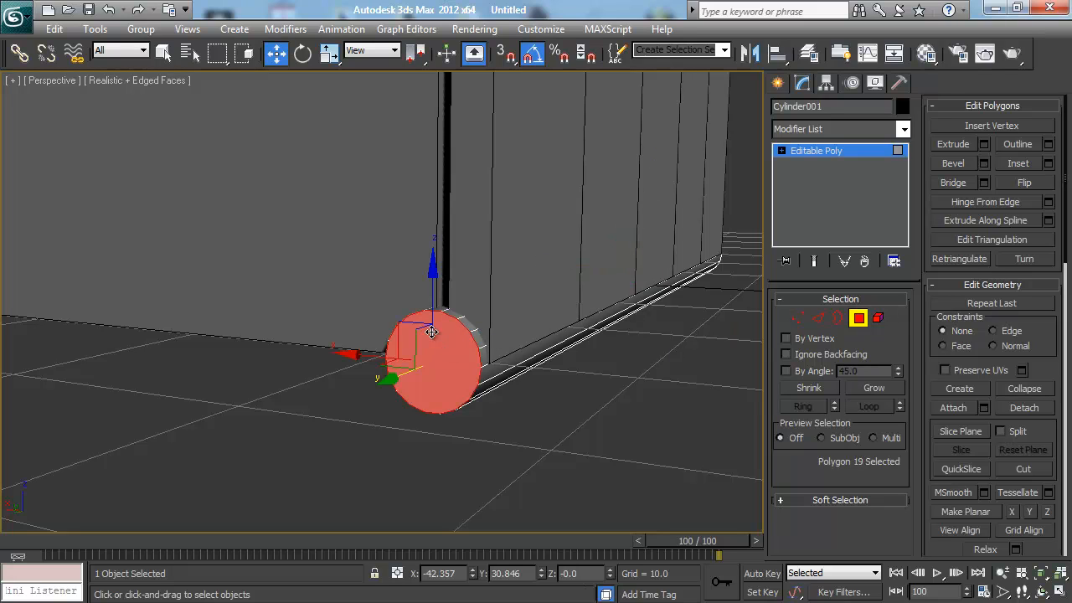
pyautogui.scroll(1, 420, 388)
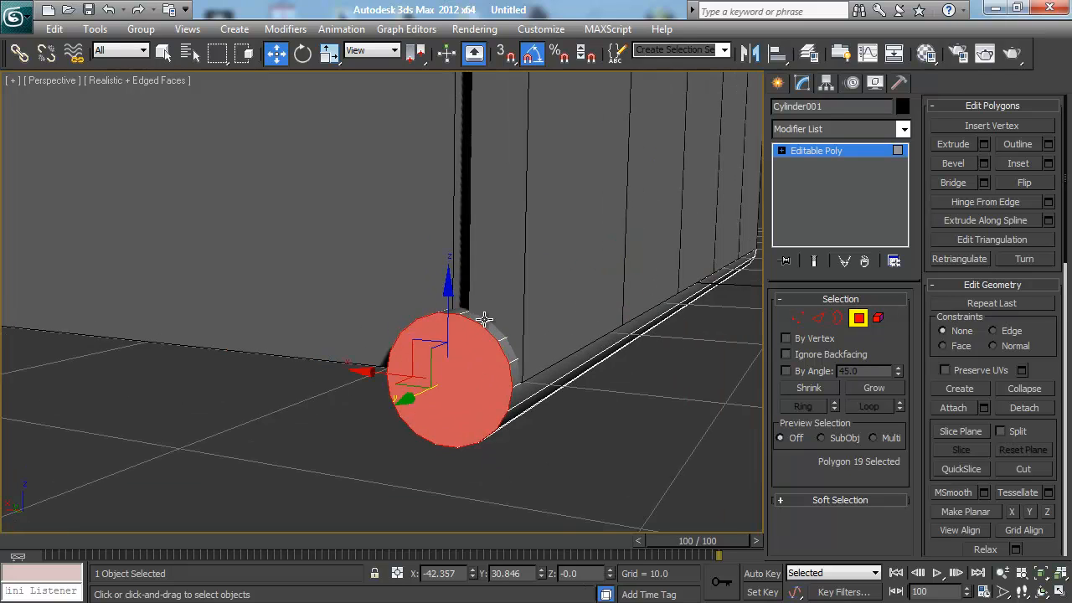
pyautogui.press('1')
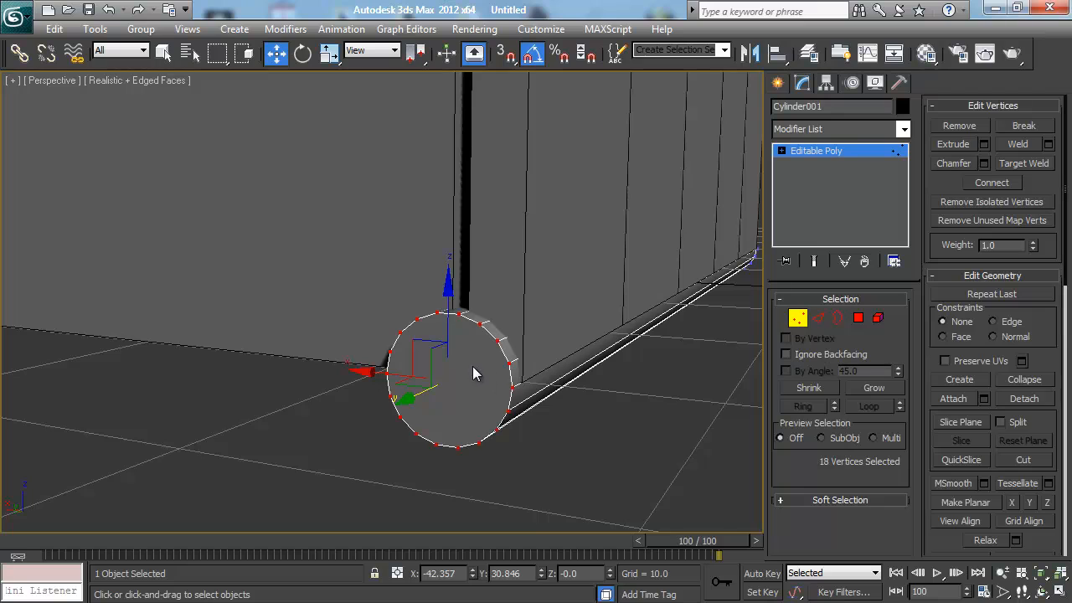
# Step: Delete the polygon that caps the cylinder's near end
pyautogui.press('4')
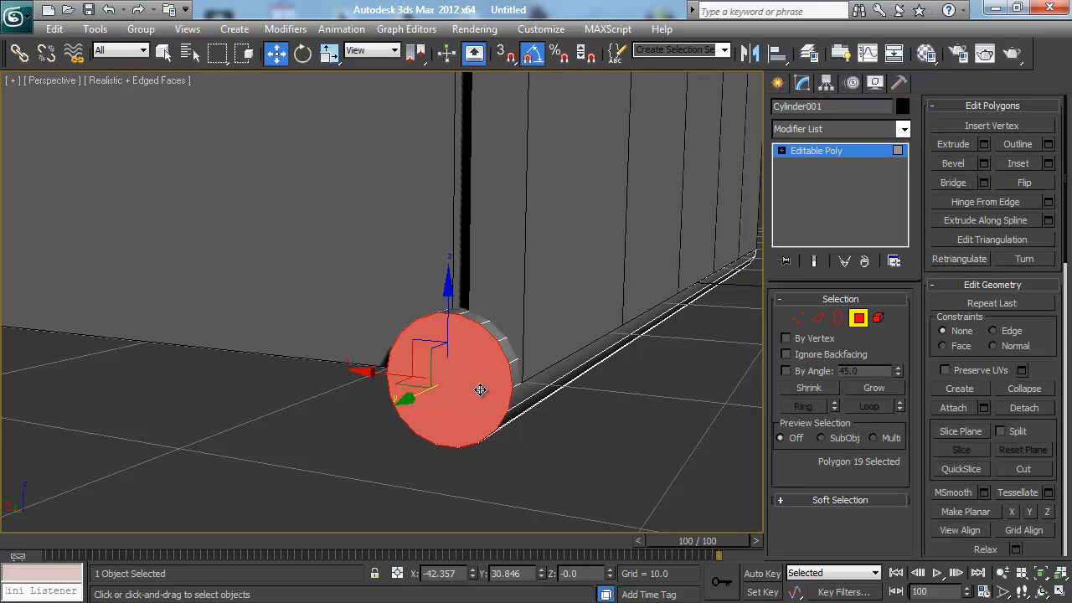
pyautogui.click(493, 434)
pyautogui.click(463, 386)
pyautogui.press('Delete')
pyautogui.keyDown('alt'); pyautogui.moveTo(437, 354); pyautogui.dragTo(454, 290, button='middle'); pyautogui.keyUp('alt')
# Step: Select two opposite edges on the cylinder's open rim and bridge them with a polygon strip
pyautogui.press('2')
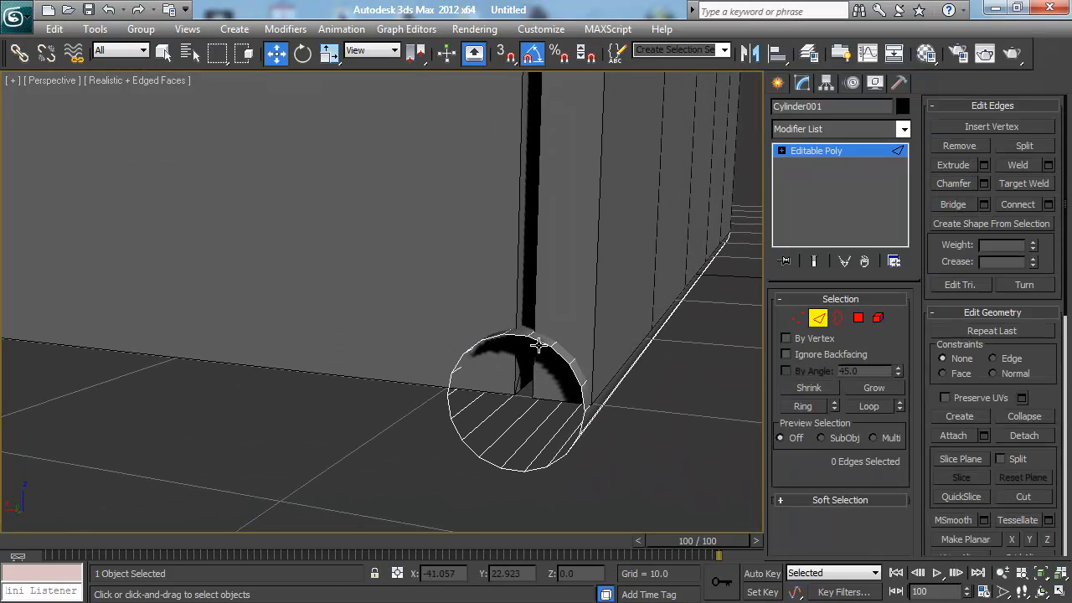
pyautogui.click(541, 341)
pyautogui.doubleClick(488, 463)
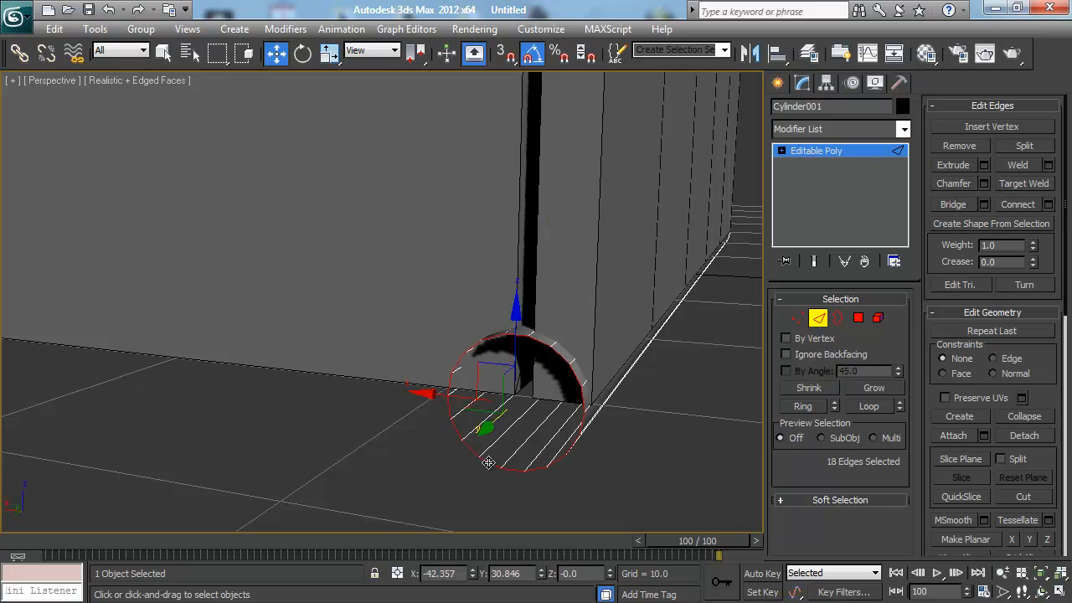
pyautogui.click(488, 464)
pyautogui.keyDown('ctrl'); pyautogui.click(540, 341); pyautogui.keyUp('ctrl')
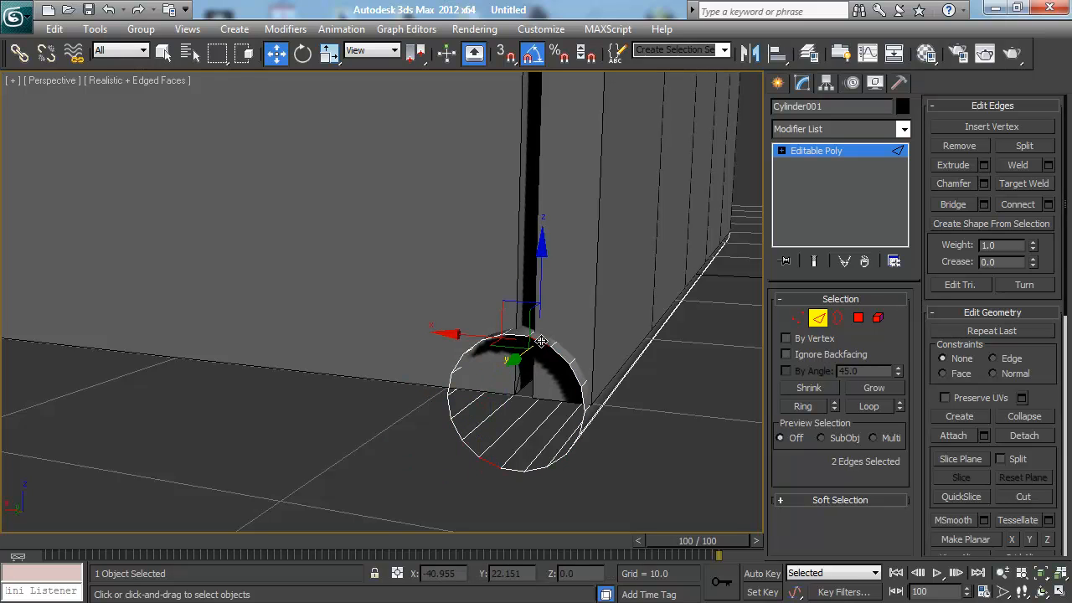
pyautogui.keyDown('alt'); pyautogui.moveTo(520, 400); pyautogui.dragTo(533, 409, button='middle'); pyautogui.keyUp('alt')
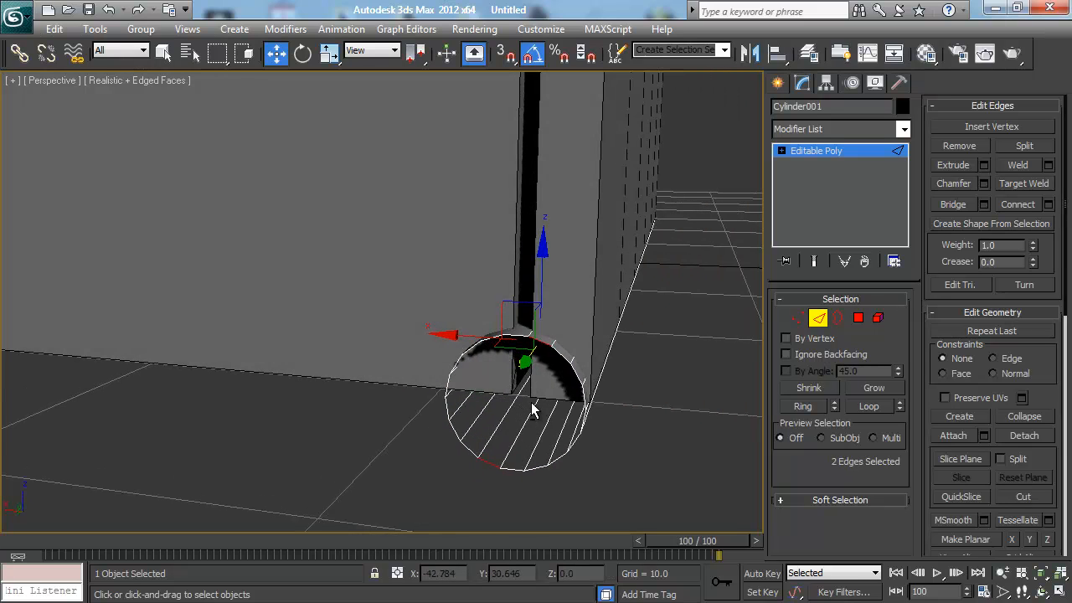
pyautogui.click(953, 204)
pyautogui.keyDown('alt'); pyautogui.moveTo(581, 352); pyautogui.dragTo(559, 358, button='middle'); pyautogui.keyUp('alt')
pyautogui.scroll(2, 559, 361)
pyautogui.moveTo(495, 300); pyautogui.dragTo(484, 289, button='middle')
pyautogui.keyDown('alt'); pyautogui.moveTo(518, 346); pyautogui.dragTo(526, 360, button='middle'); pyautogui.keyUp('alt')
pyautogui.moveTo(428, 296); pyautogui.dragTo(331, 201, button='middle')
pyautogui.moveTo(536, 381); pyautogui.dragTo(234, 199, button='middle')
pyautogui.moveTo(574, 387); pyautogui.dragTo(261, 219, button='middle')
pyautogui.moveTo(579, 360); pyautogui.dragTo(317, 231, button='middle')
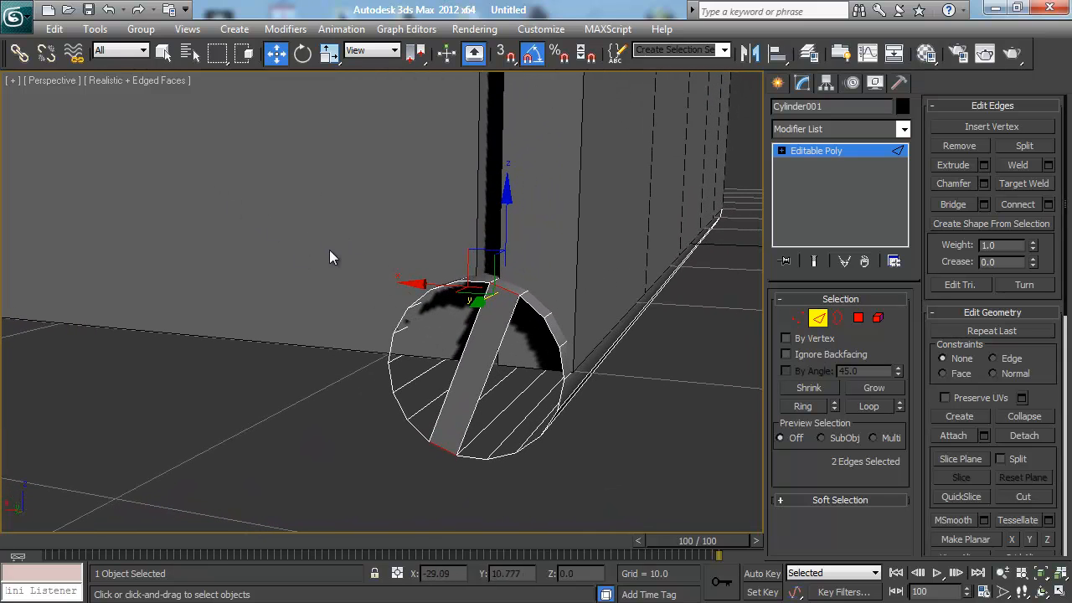
# Step: Examine the bridged strip's corner vertex on the cylinder's open rim in vertex editing
pyautogui.press('1')
pyautogui.click(520, 299)
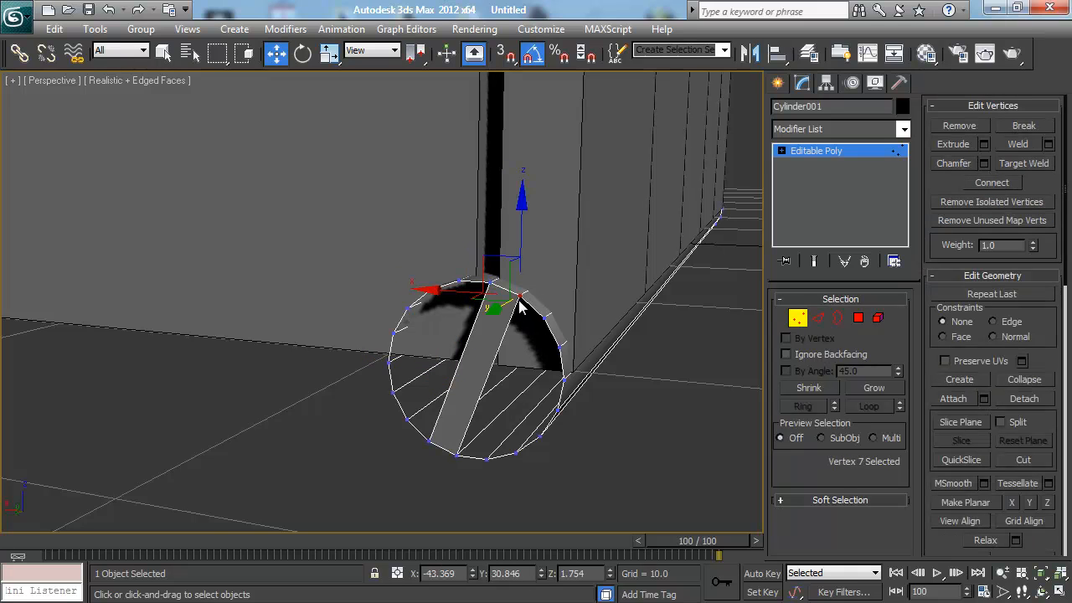
pyautogui.moveTo(502, 356)
pyautogui.keyDown('alt'); pyautogui.mouseDown(button='middle')
pyautogui.moveTo(445, 344)
pyautogui.moveTo(506, 358)
pyautogui.mouseUp(button='middle'); pyautogui.keyUp('alt')
pyautogui.press('z')
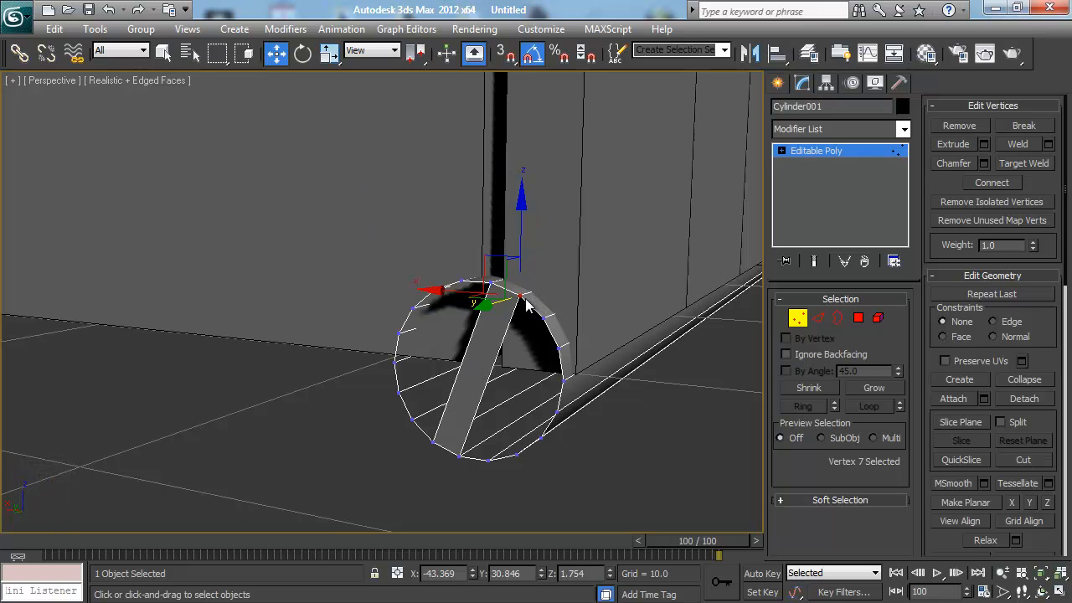
pyautogui.scroll(8, 526, 314)
pyautogui.scroll(-6, 366, 330)
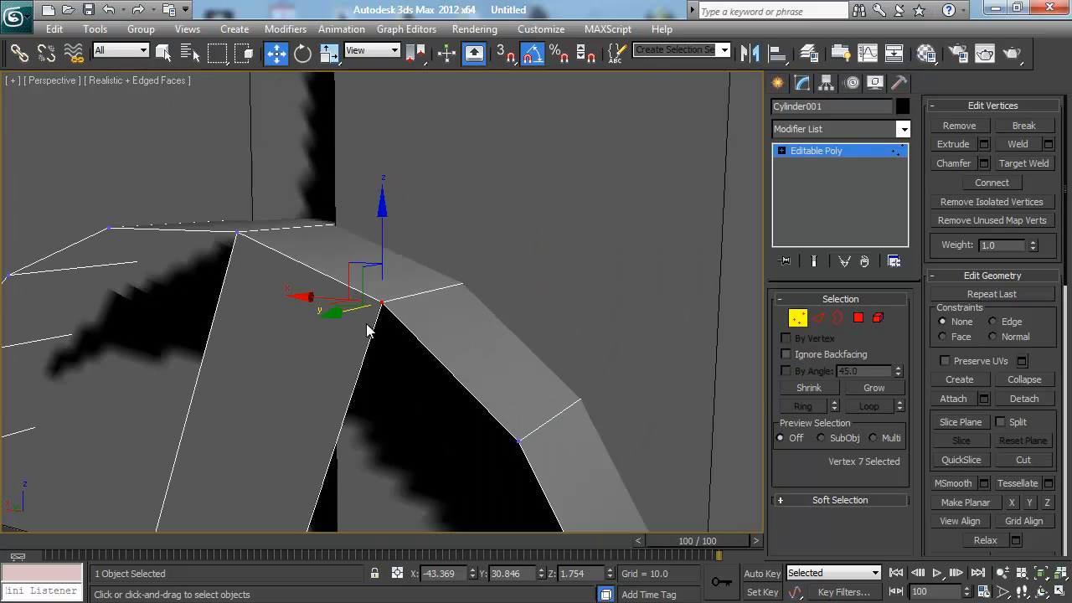
pyautogui.keyDown('alt'); pyautogui.moveTo(365, 341); pyautogui.dragTo(483, 305, button='middle'); pyautogui.keyUp('alt')
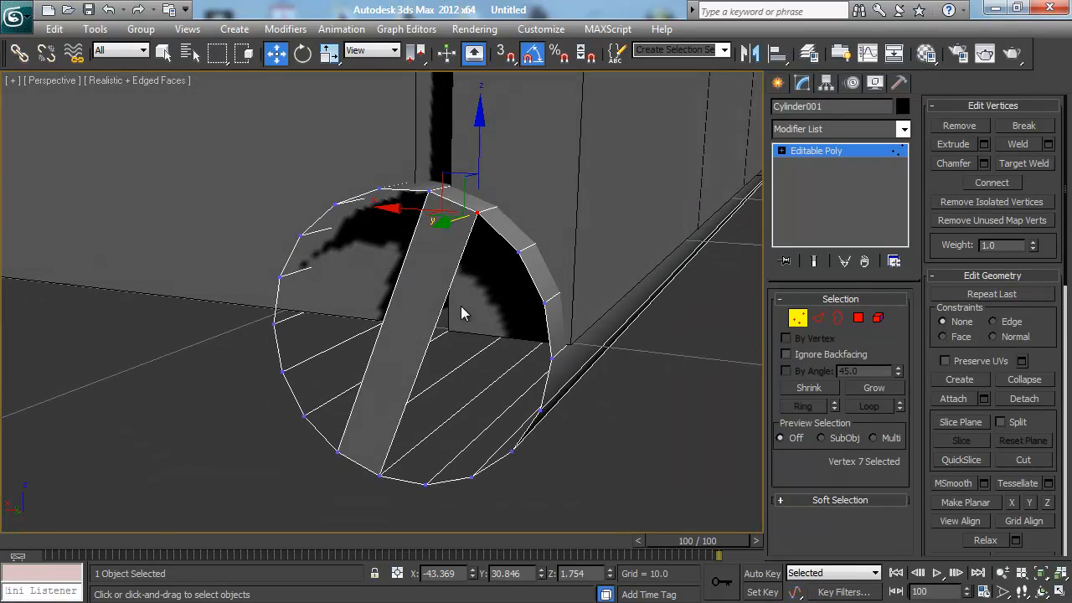
pyautogui.moveTo(460, 306); pyautogui.dragTo(497, 268, button='middle')
# Step: Bridge the next three pairs of opposite rim edges beside the first strip, working toward the side along the mailbox body
pyautogui.press('2')
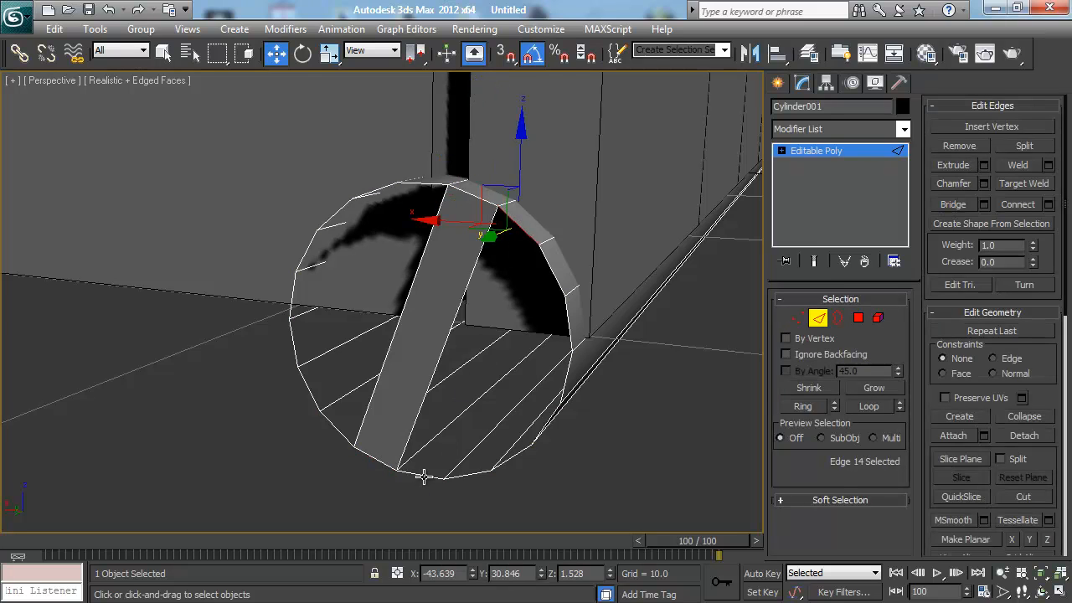
pyautogui.doubleClick(424, 477)
pyautogui.hotkey('ctrl', 'z')
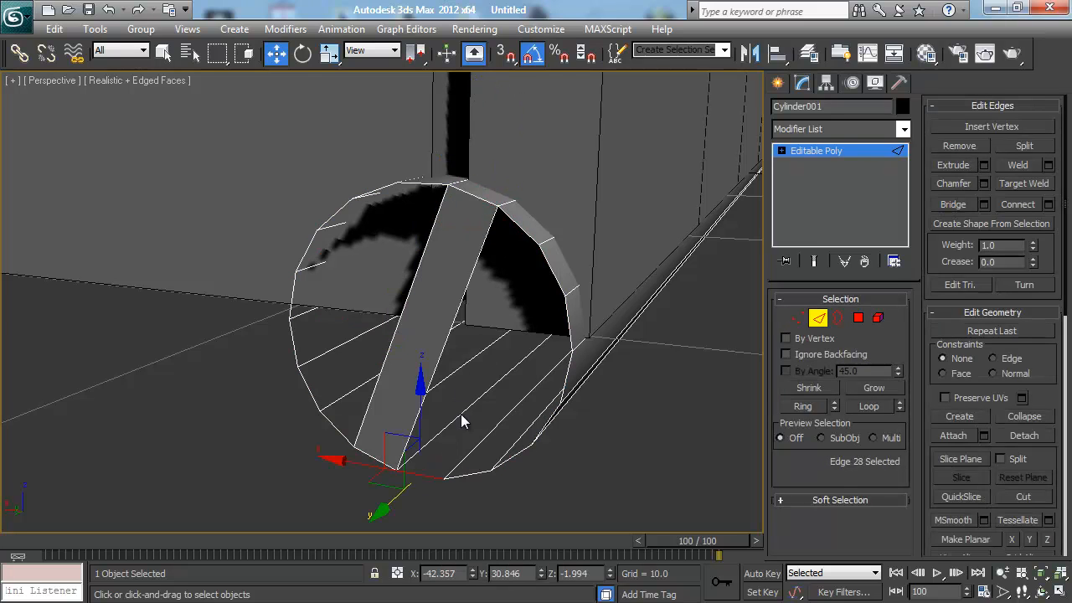
pyautogui.keyDown('ctrl'); pyautogui.click(529, 231); pyautogui.keyUp('ctrl')
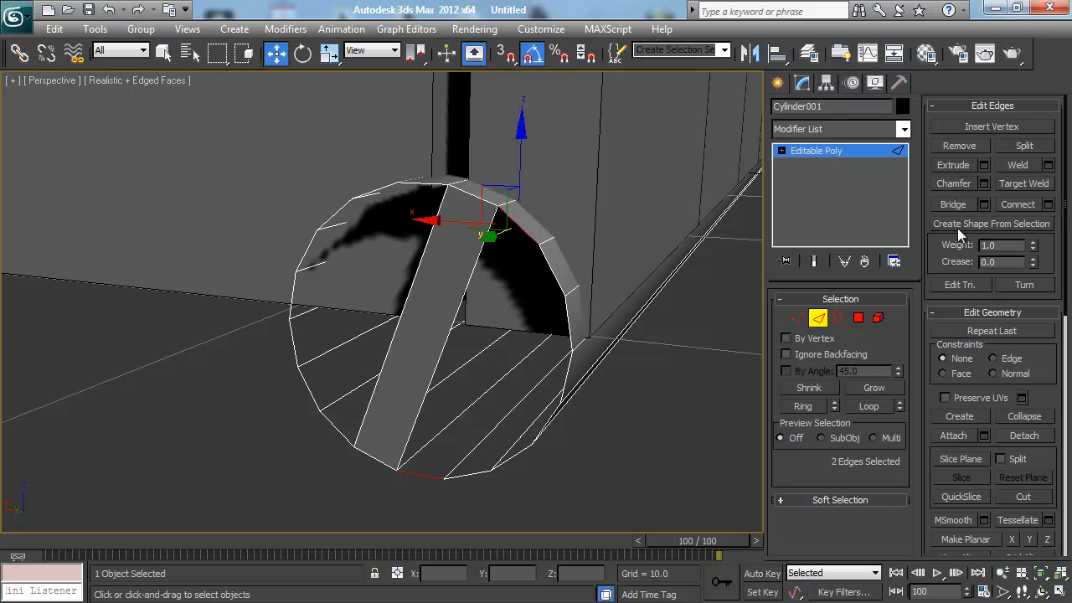
pyautogui.click(468, 476)
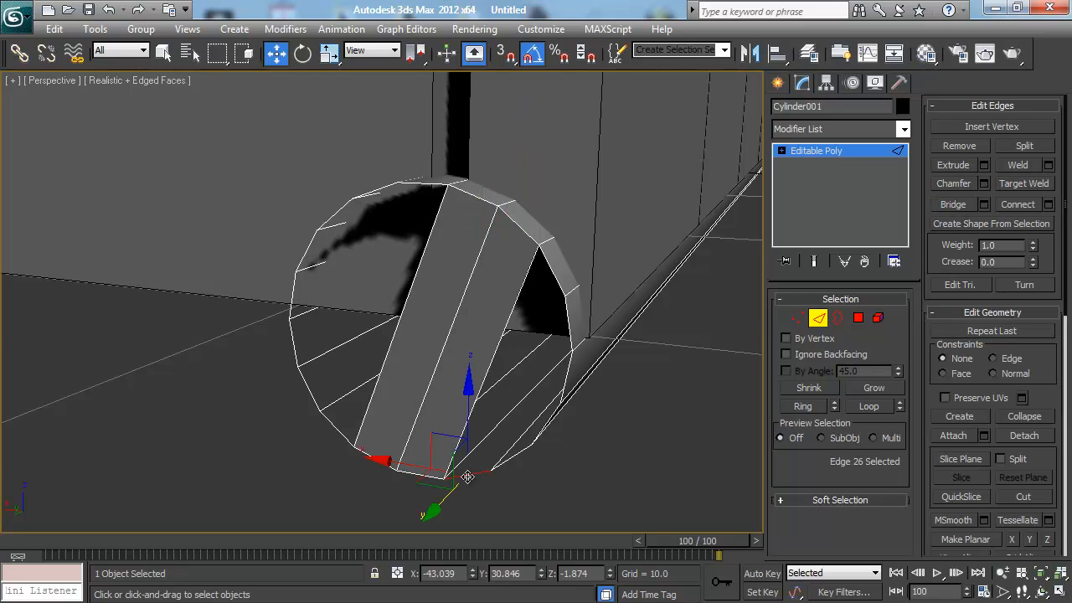
pyautogui.keyDown('ctrl'); pyautogui.click(554, 277); pyautogui.keyUp('ctrl')
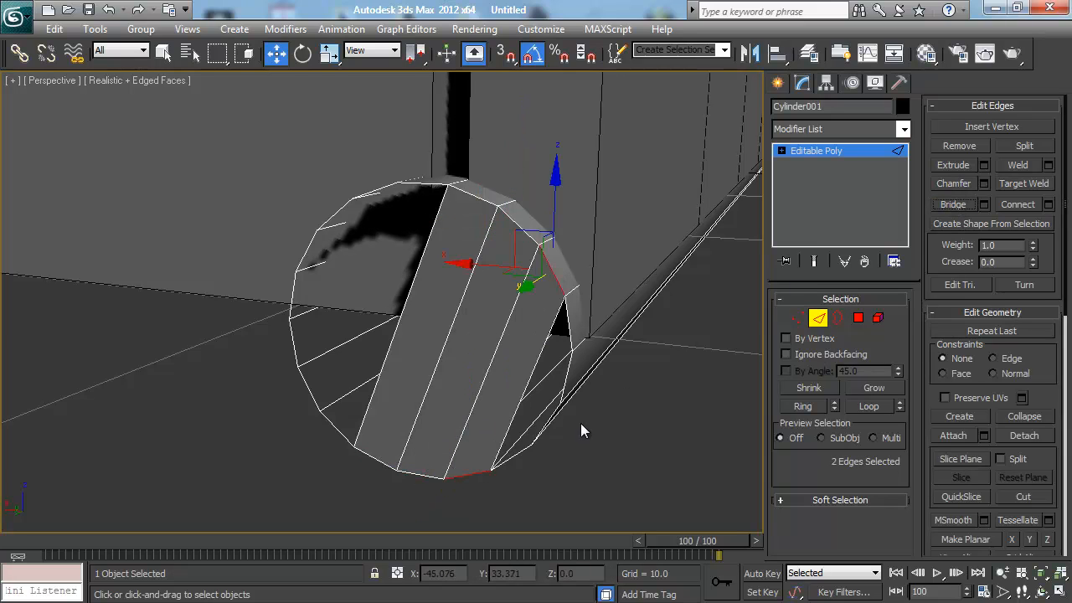
pyautogui.click(510, 459)
pyautogui.keyDown('ctrl'); pyautogui.click(567, 315); pyautogui.keyUp('ctrl')
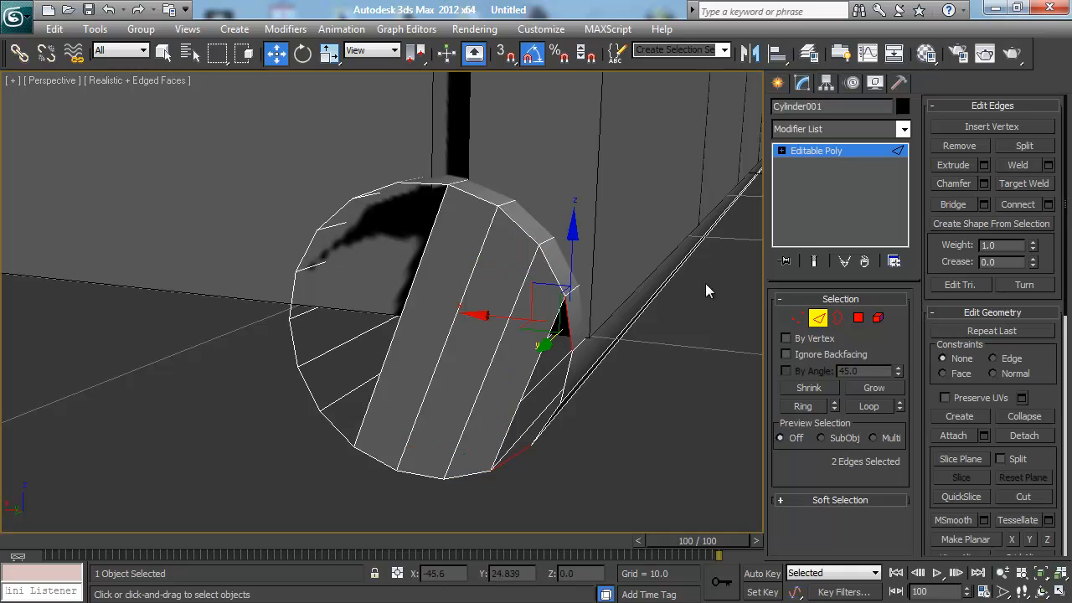
pyautogui.click(960, 205)
pyautogui.keyDown('alt'); pyautogui.moveTo(608, 359); pyautogui.dragTo(579, 343, button='middle'); pyautogui.keyUp('alt')
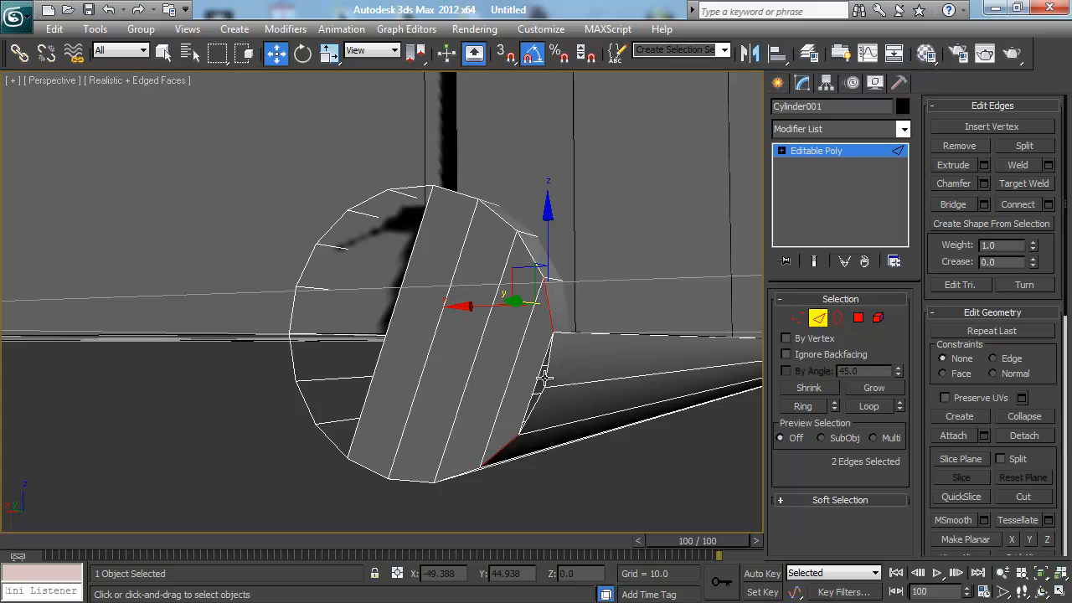
# Step: Select the small three-edge border left beside the bridged strips and cap it
pyautogui.press('3')
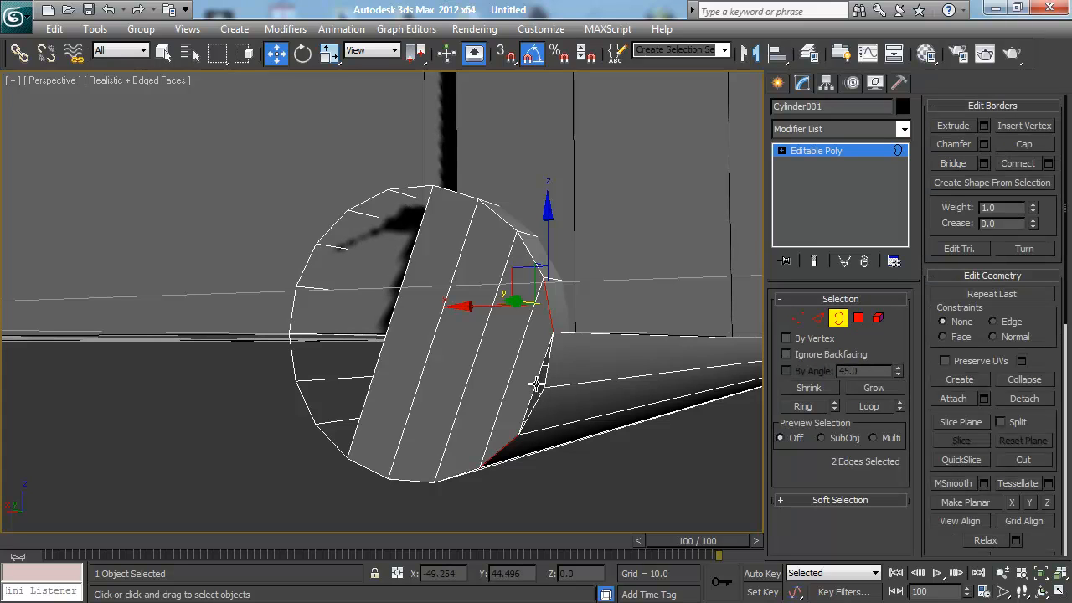
pyautogui.click(536, 383)
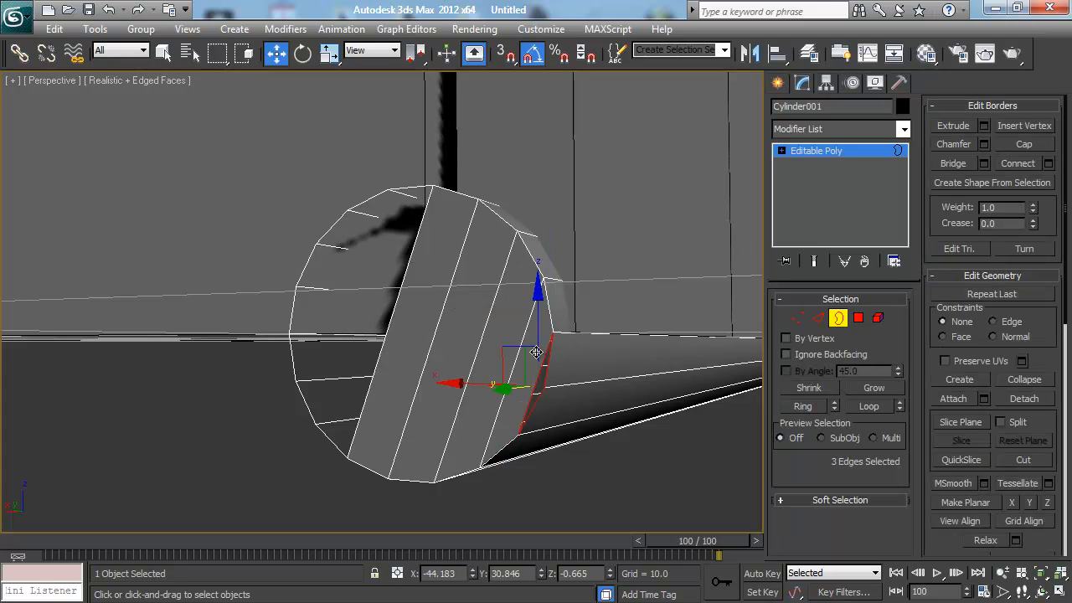
pyautogui.click(391, 319)
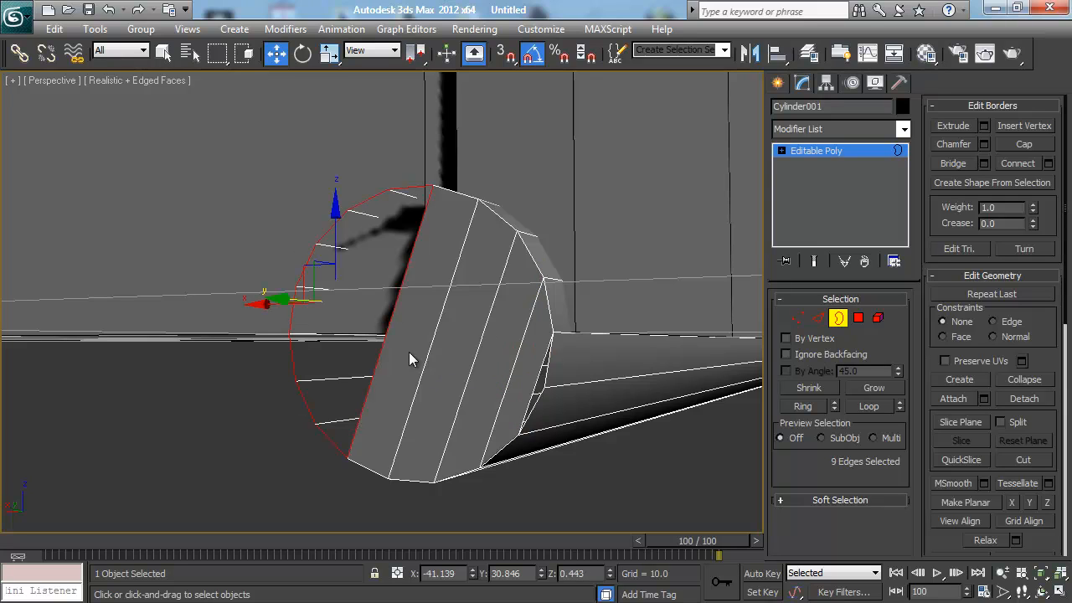
pyautogui.click(541, 373)
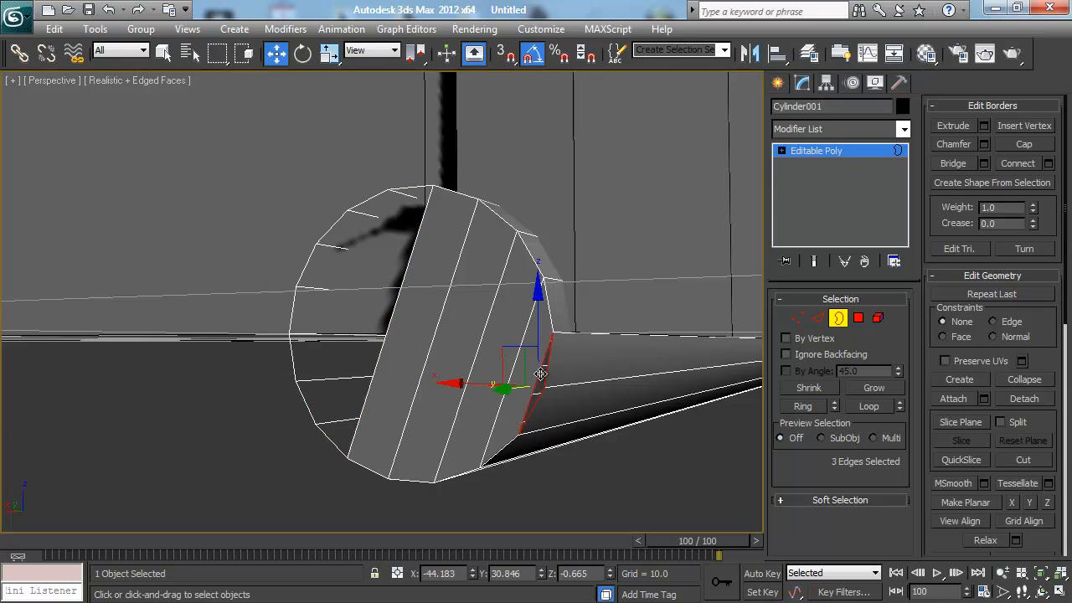
pyautogui.click(1031, 144)
pyautogui.keyDown('alt'); pyautogui.moveTo(519, 300); pyautogui.dragTo(466, 303, button='middle'); pyautogui.keyUp('alt')
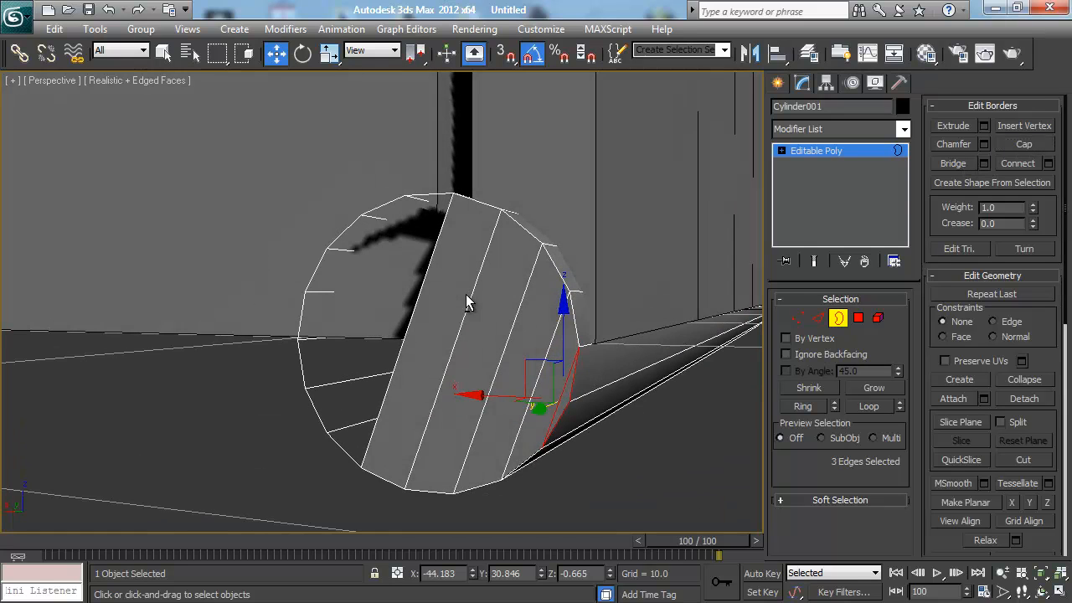
# Step: Try to cap the nine-edge border on the other side of the bridged strips
pyautogui.click(418, 305)
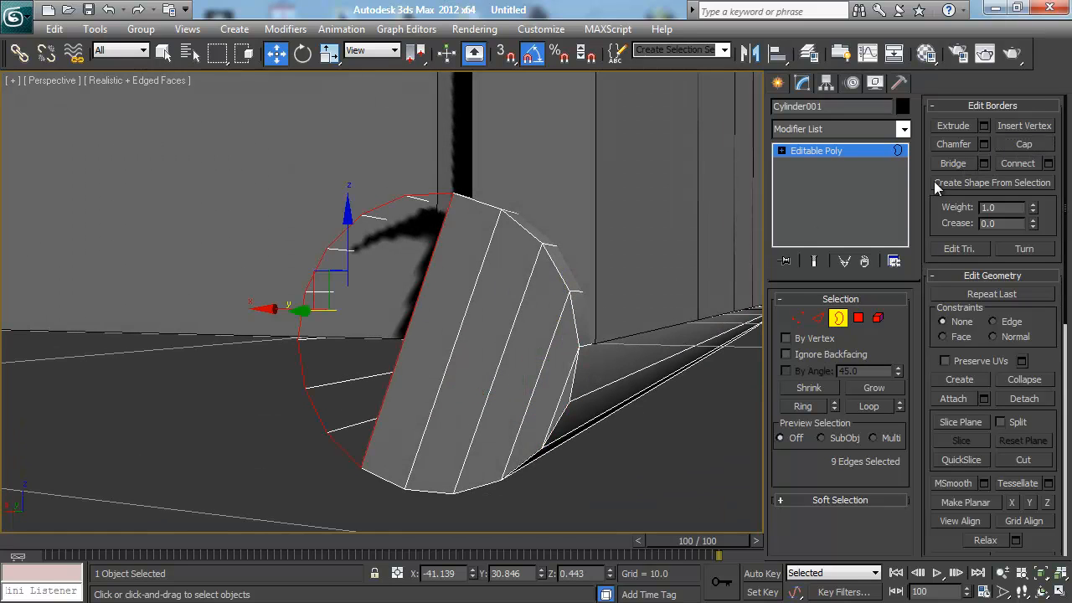
pyautogui.click(1022, 145)
pyautogui.keyDown('alt'); pyautogui.moveTo(371, 316); pyautogui.dragTo(493, 292, button='middle'); pyautogui.keyUp('alt')
# Step: Bridge three more pairs of opposite rim edges across the remaining large opening, one strip at a time
pyautogui.press('2')
pyautogui.click(464, 204)
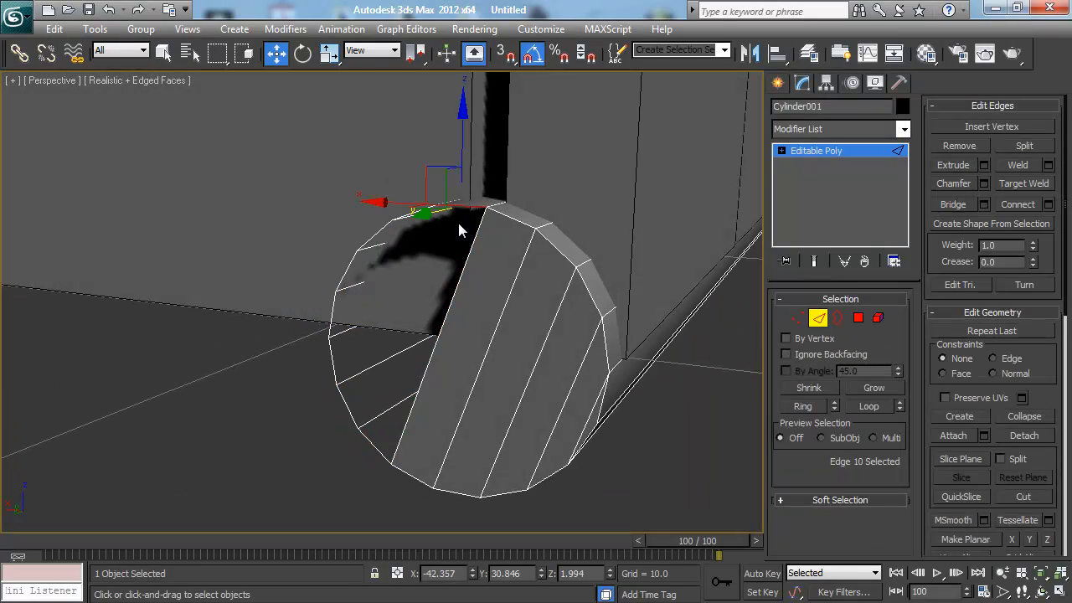
pyautogui.keyDown('ctrl'); pyautogui.click(376, 445); pyautogui.keyUp('ctrl')
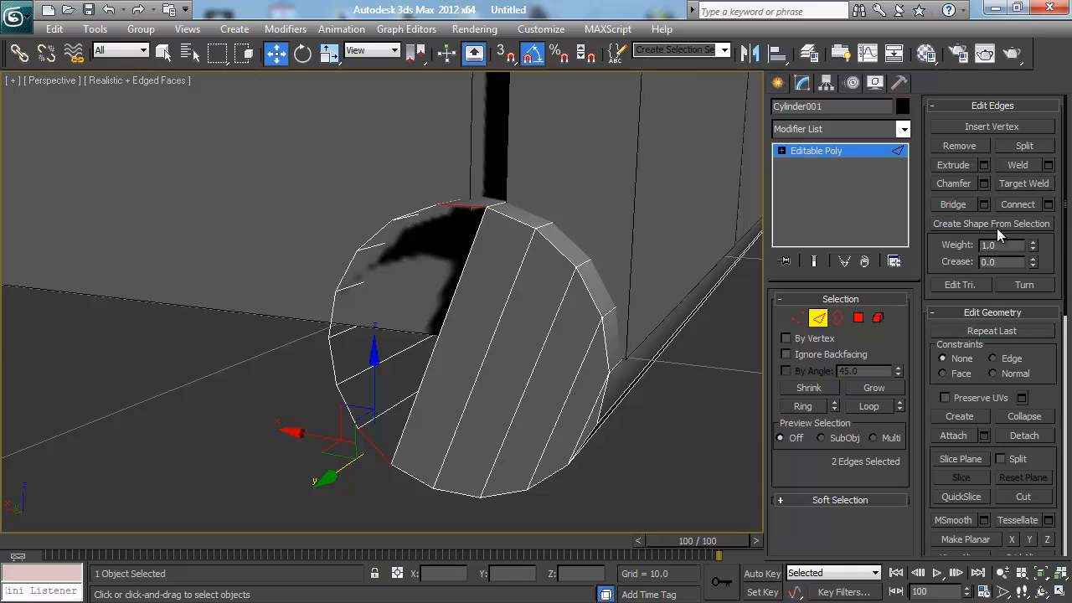
pyautogui.click(953, 204)
pyautogui.moveTo(458, 289)
pyautogui.keyDown('alt'); pyautogui.mouseDown(button='middle')
pyautogui.moveTo(445, 290)
pyautogui.moveTo(457, 276)
pyautogui.mouseUp(button='middle'); pyautogui.keyUp('alt')
pyautogui.click(457, 221)
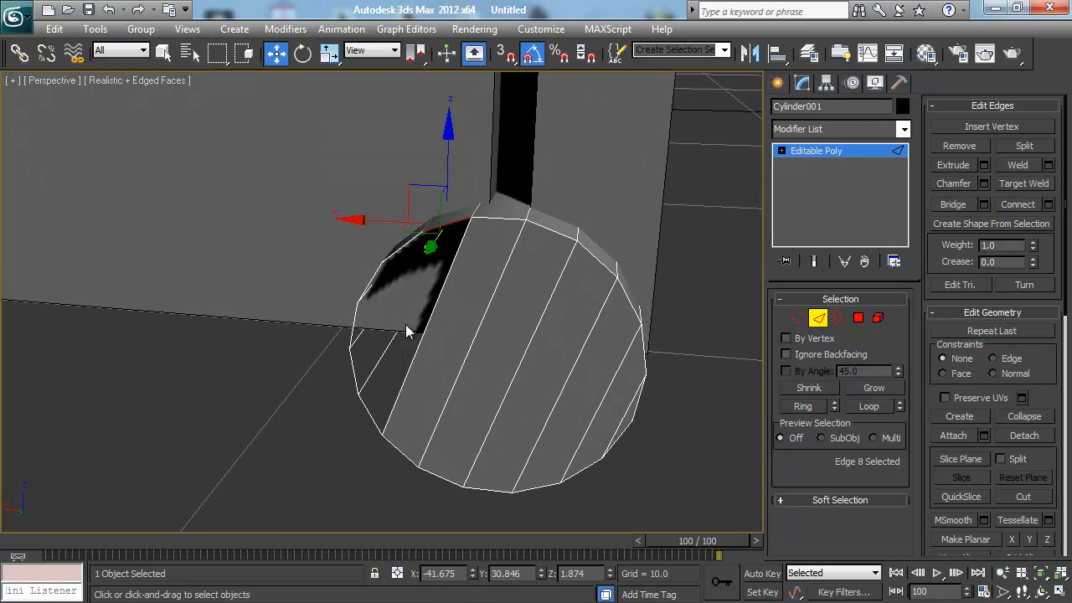
pyautogui.keyDown('ctrl'); pyautogui.click(371, 423); pyautogui.keyUp('ctrl')
pyautogui.keyDown('alt'); pyautogui.moveTo(653, 231); pyautogui.dragTo(483, 289, button='middle'); pyautogui.keyUp('alt')
pyautogui.click(477, 274)
pyautogui.click(429, 386)
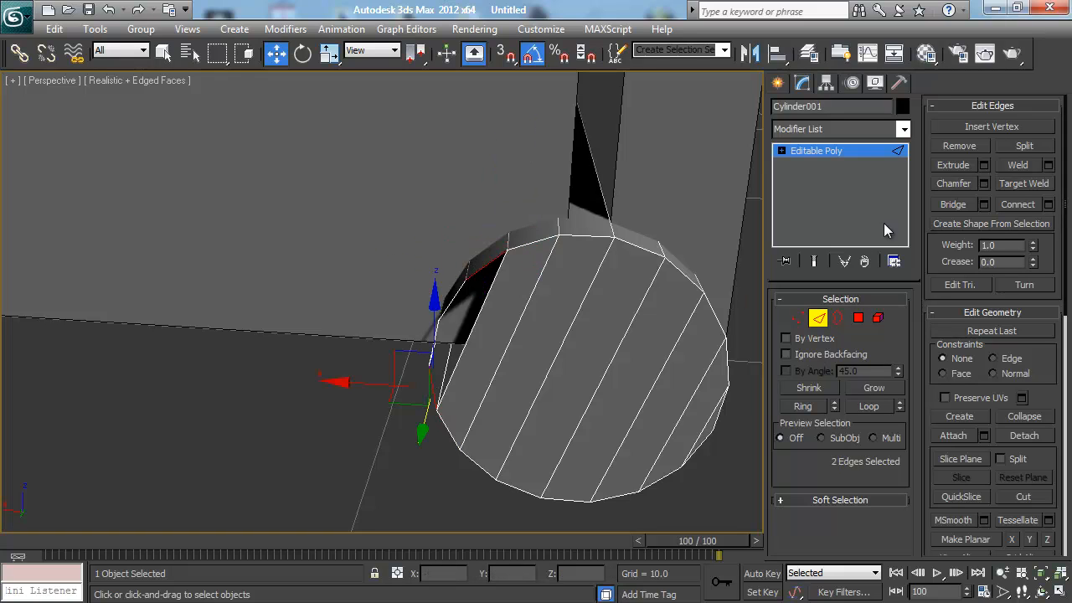
# Step: Select the three edges around the last small gap at the cylinder's end and cap it as a border
pyautogui.press('3')
pyautogui.click(446, 310)
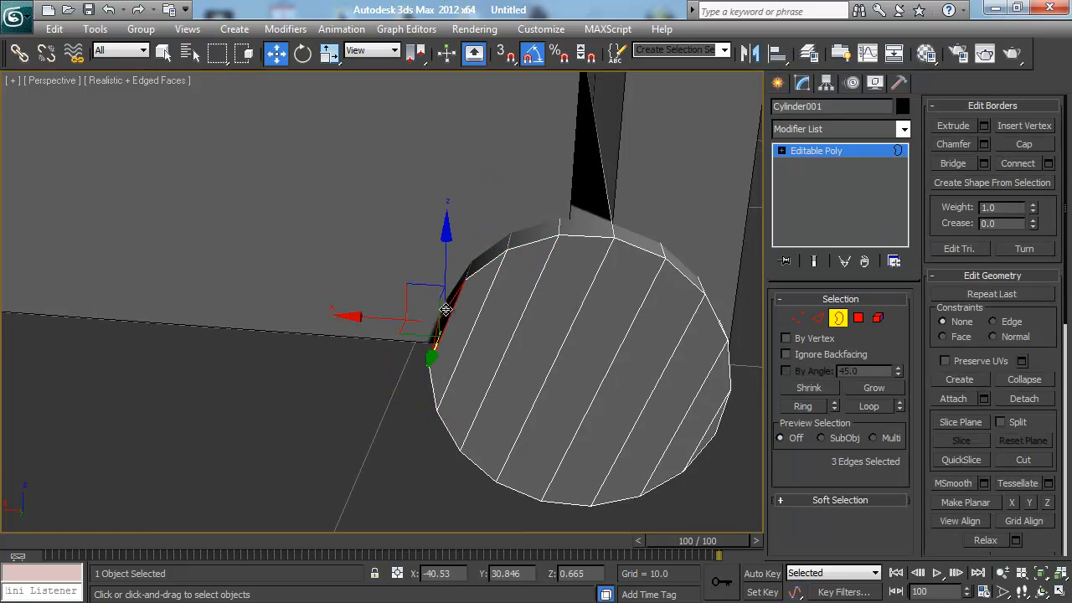
pyautogui.press('2')
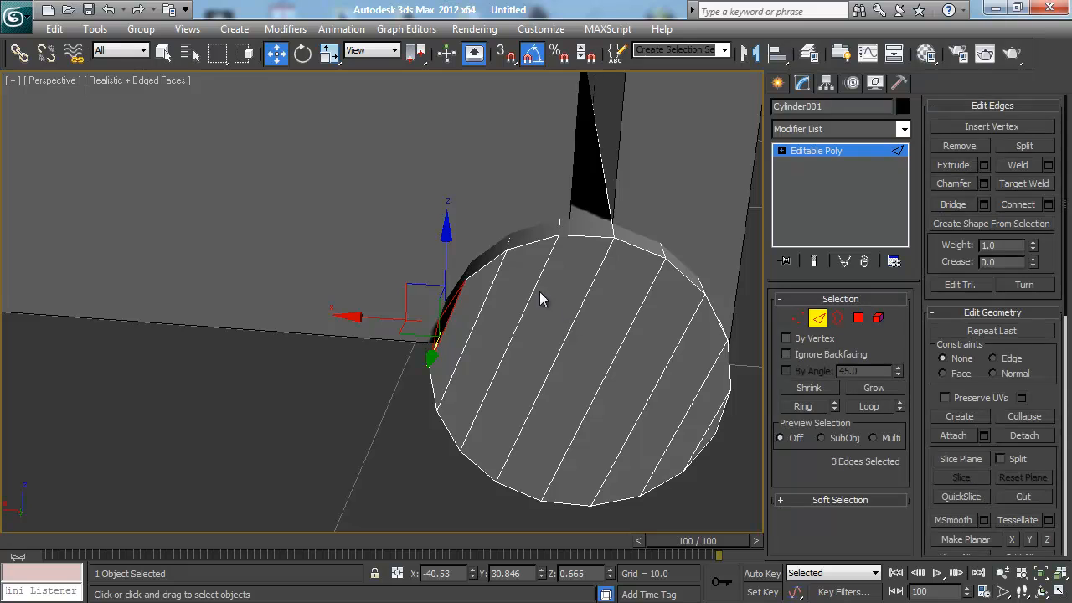
pyautogui.click(448, 315)
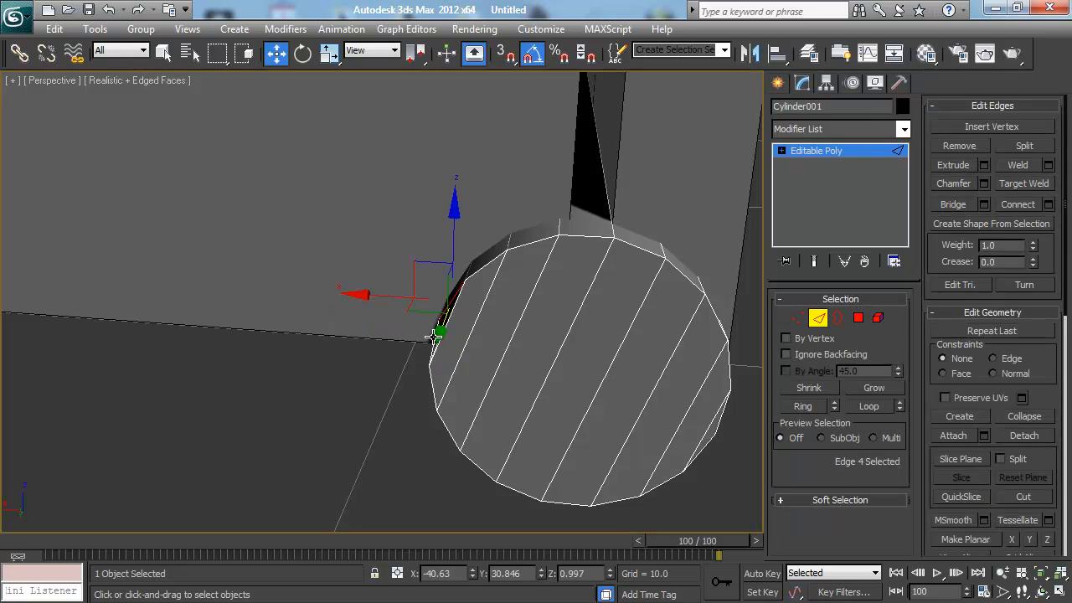
pyautogui.scroll(3, 433, 336)
pyautogui.keyDown('ctrl'); pyautogui.click(463, 355); pyautogui.keyUp('ctrl')
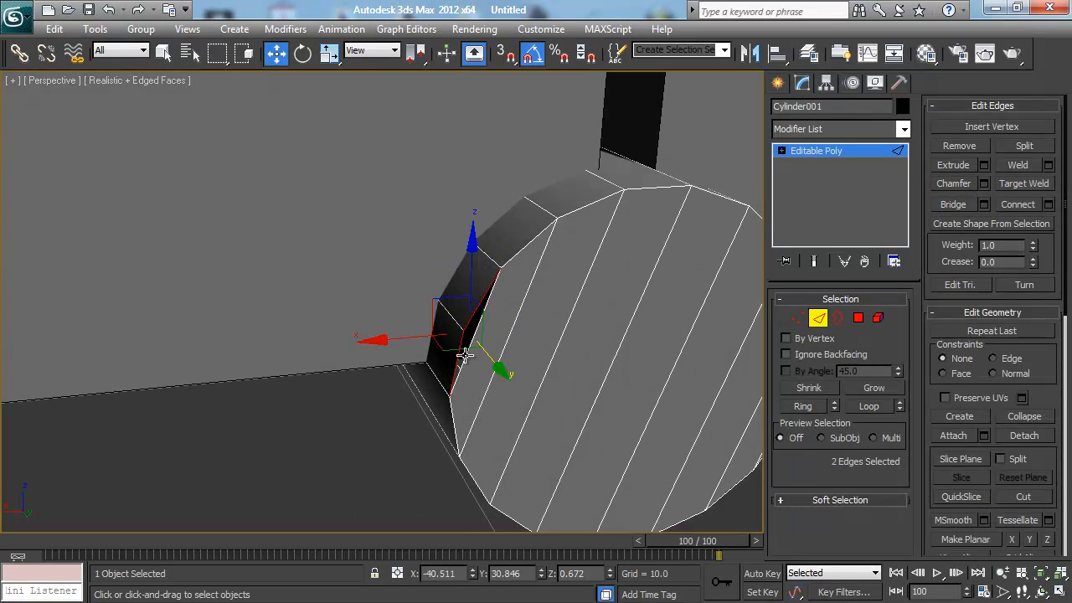
pyautogui.keyDown('ctrl'); pyautogui.click(464, 355); pyautogui.keyUp('ctrl')
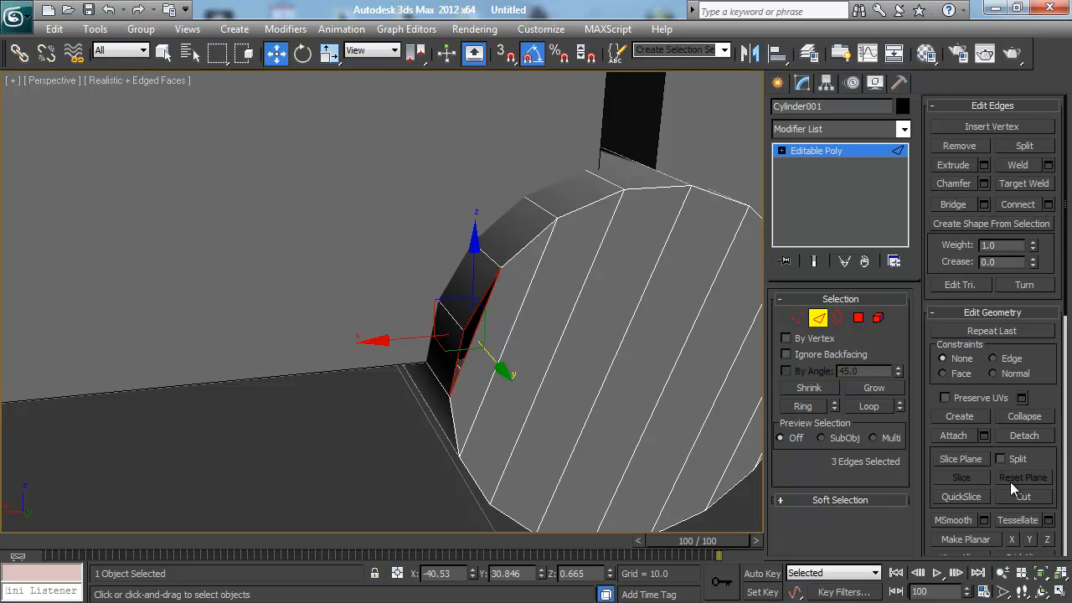
pyautogui.moveTo(542, 309); pyautogui.dragTo(514, 280, button='middle')
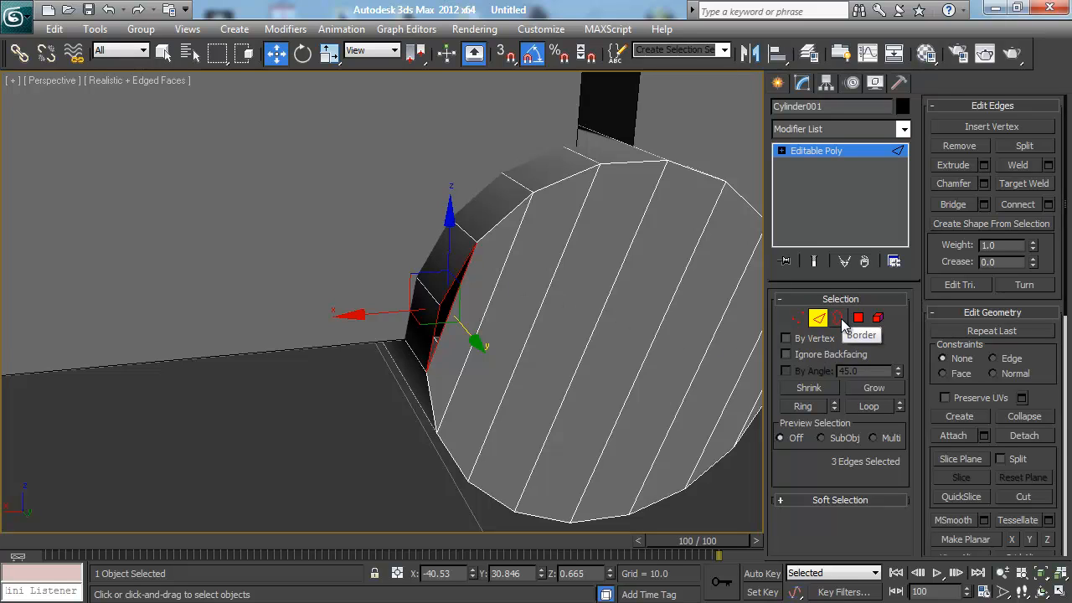
pyautogui.keyDown('alt'); pyautogui.moveTo(516, 289); pyautogui.dragTo(472, 287, button='middle'); pyautogui.keyUp('alt')
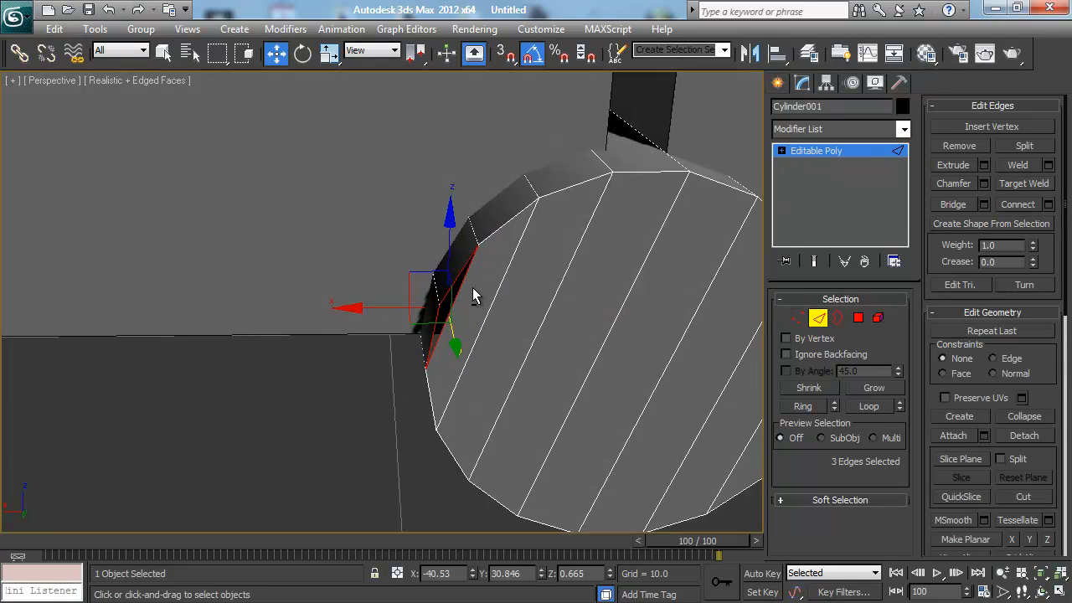
pyautogui.click(838, 319)
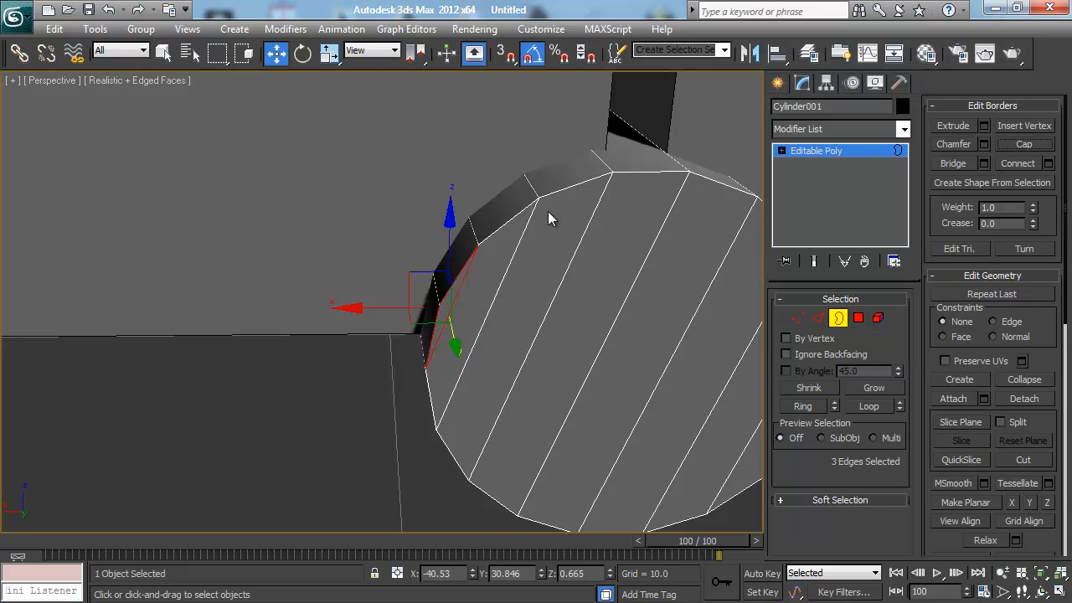
# Step: Examine the polygons and vertices of the rebuilt end cap to check how the strips are connected
pyautogui.moveTo(548, 215); pyautogui.dragTo(505, 216, button='middle')
pyautogui.press('4')
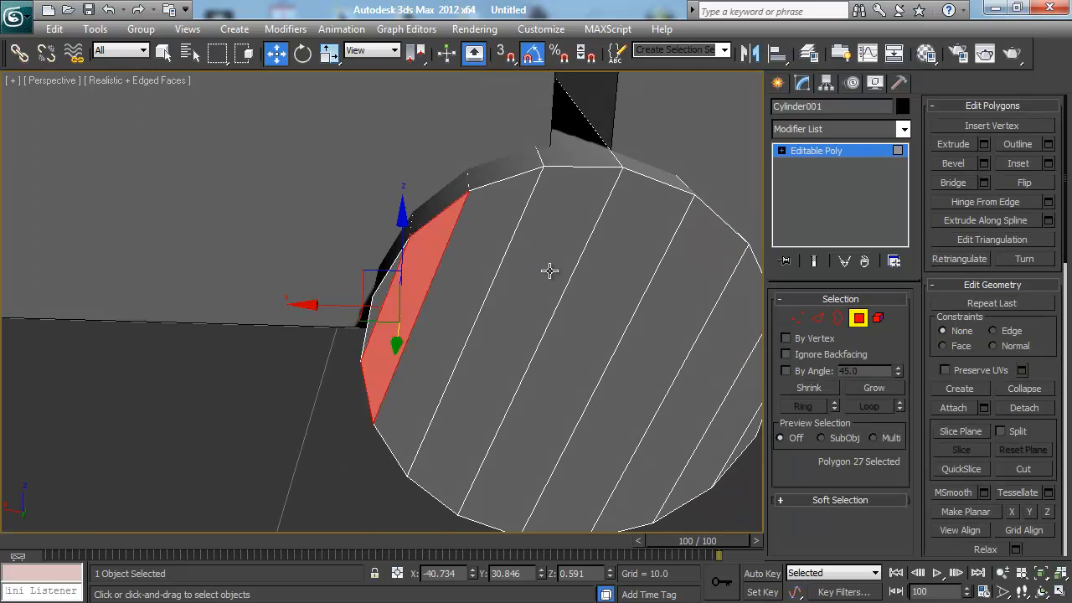
pyautogui.click(545, 279)
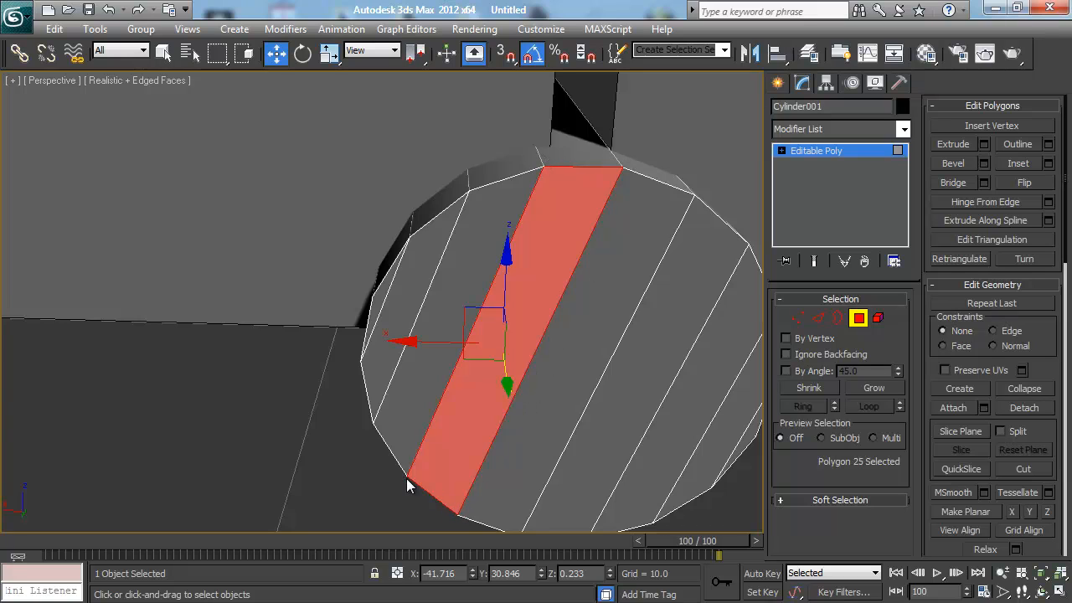
pyautogui.click(799, 319)
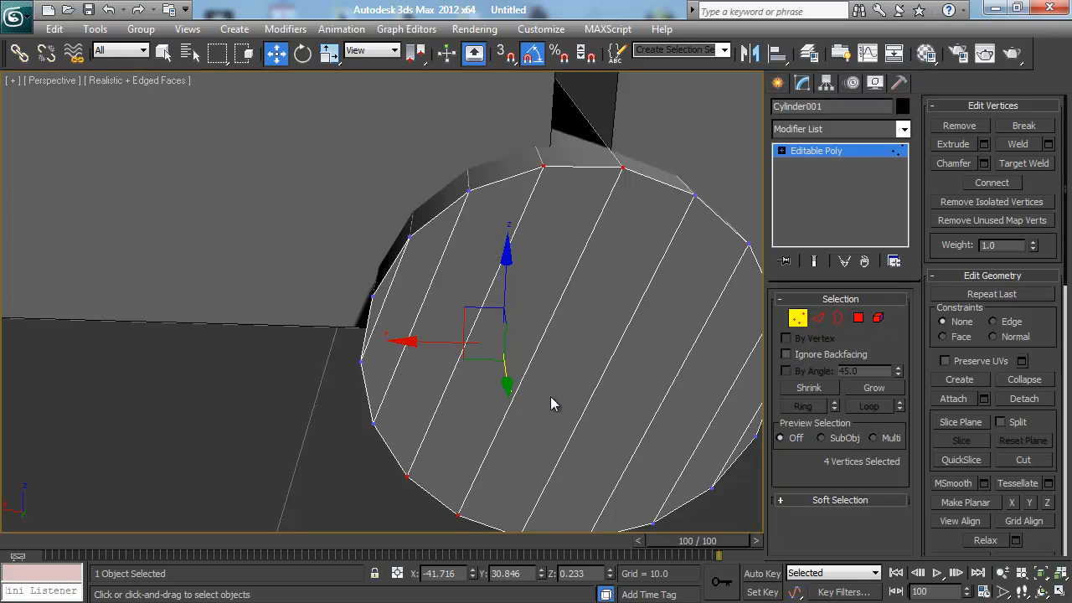
pyautogui.keyDown('alt'); pyautogui.moveTo(550, 399); pyautogui.dragTo(494, 323, button='middle'); pyautogui.keyUp('alt')
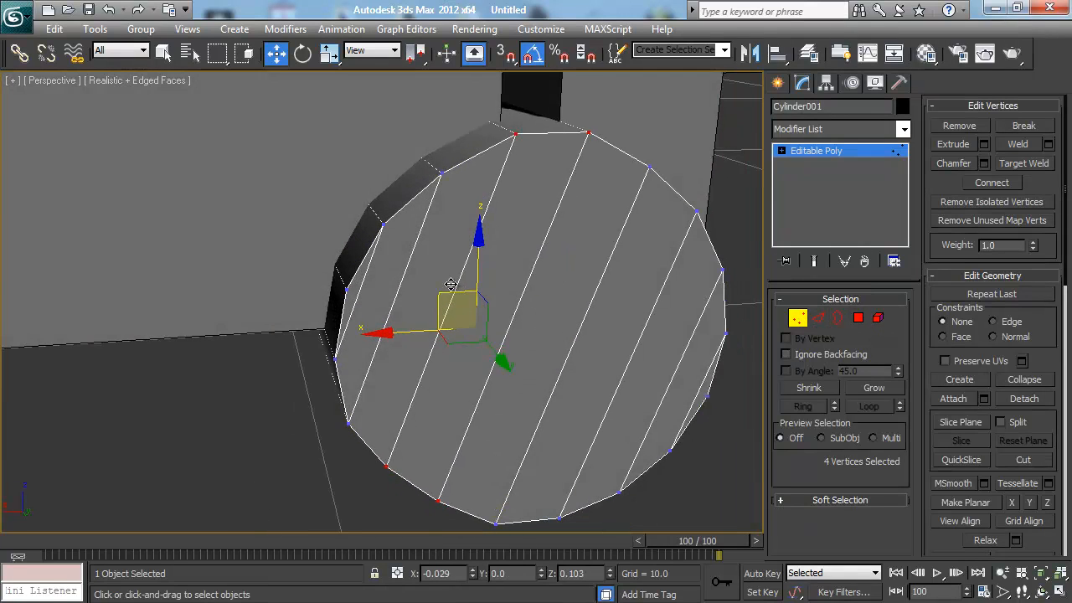
pyautogui.keyDown('alt'); pyautogui.moveTo(448, 297); pyautogui.dragTo(430, 211, button='middle'); pyautogui.keyUp('alt')
pyautogui.moveTo(469, 258)
pyautogui.keyDown('alt'); pyautogui.mouseDown(button='middle')
pyautogui.moveTo(598, 311)
pyautogui.moveTo(480, 241)
pyautogui.mouseUp(button='middle'); pyautogui.keyUp('alt')
pyautogui.keyDown('alt'); pyautogui.moveTo(586, 251); pyautogui.dragTo(462, 352, button='middle'); pyautogui.keyUp('alt')
# Step: Delete the single end-cap polygon at the rod's opposite end
pyautogui.press('4')
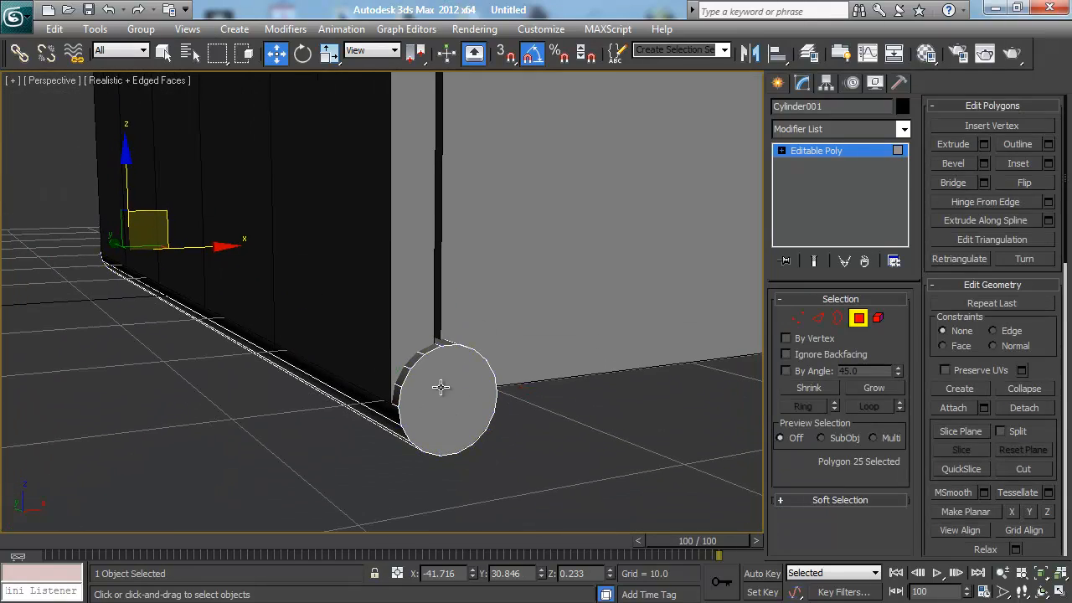
pyautogui.click(440, 386)
pyautogui.press('Delete')
# Step: Bridge the topmost and bottommost edges of the opened rim with a vertical strip
pyautogui.press('2')
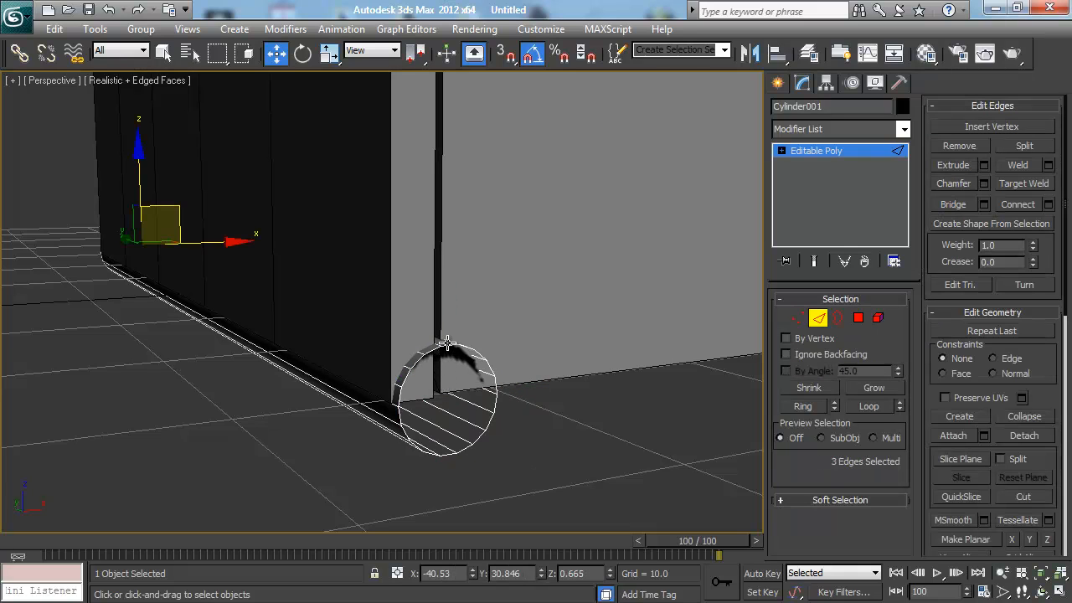
pyautogui.click(448, 343)
pyautogui.doubleClick(448, 452)
pyautogui.keyDown('alt'); pyautogui.moveTo(482, 426); pyautogui.dragTo(445, 356, button='middle'); pyautogui.keyUp('alt')
pyautogui.click(412, 328)
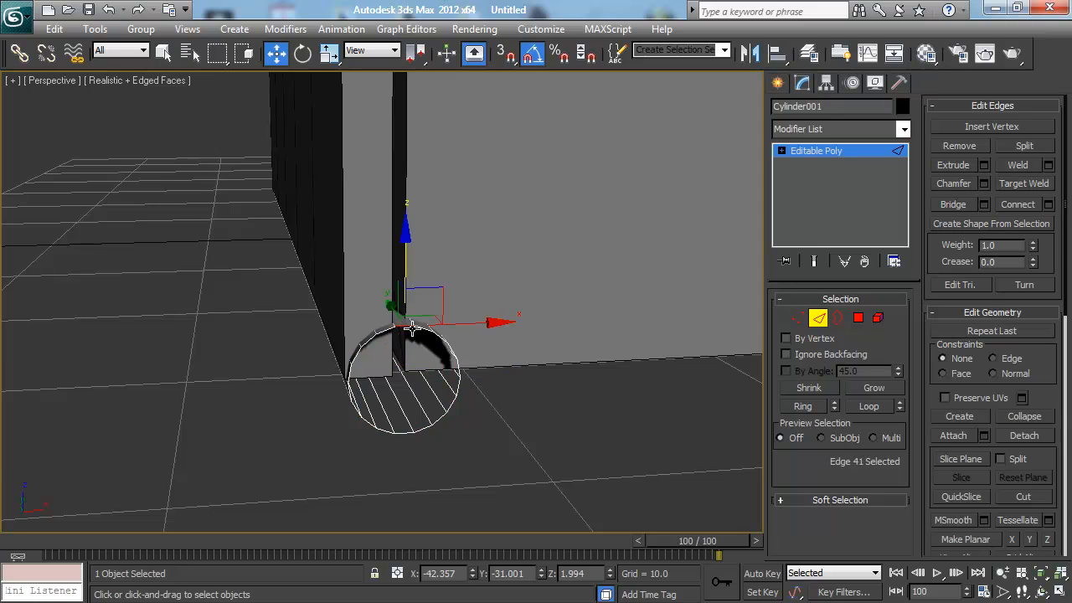
pyautogui.keyDown('ctrl'); pyautogui.click(409, 432); pyautogui.keyUp('ctrl')
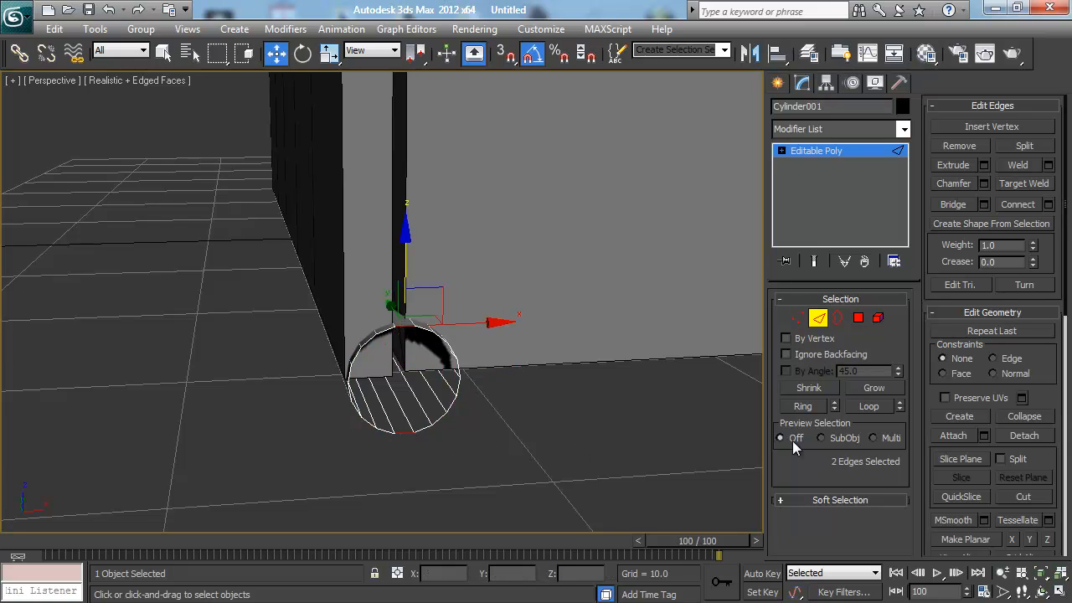
pyautogui.click(954, 204)
# Step: Bridge two more pairs of opposite rim edges beside the middle strip, working toward the mailbox's side wall
pyautogui.click(384, 331)
pyautogui.keyDown('ctrl'); pyautogui.click(386, 434); pyautogui.keyUp('ctrl')
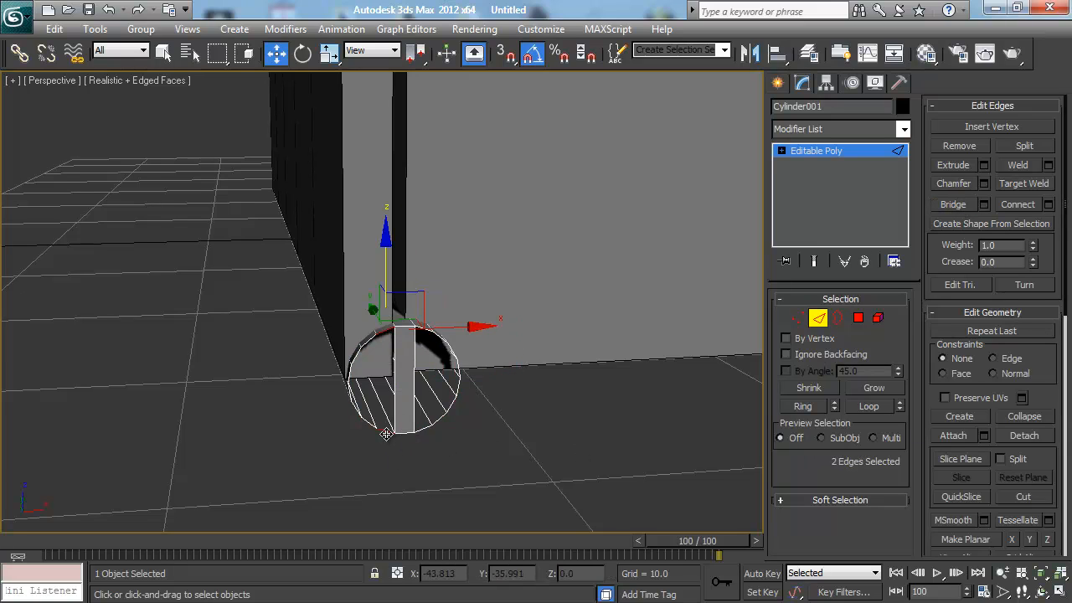
pyautogui.press('2')
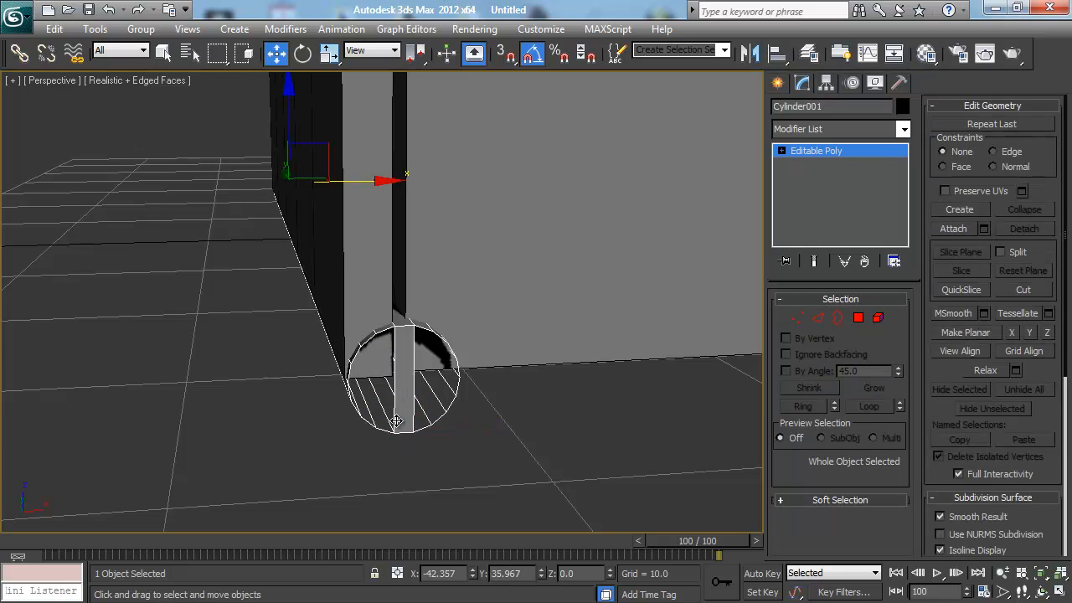
pyautogui.press('2')
pyautogui.click(390, 332)
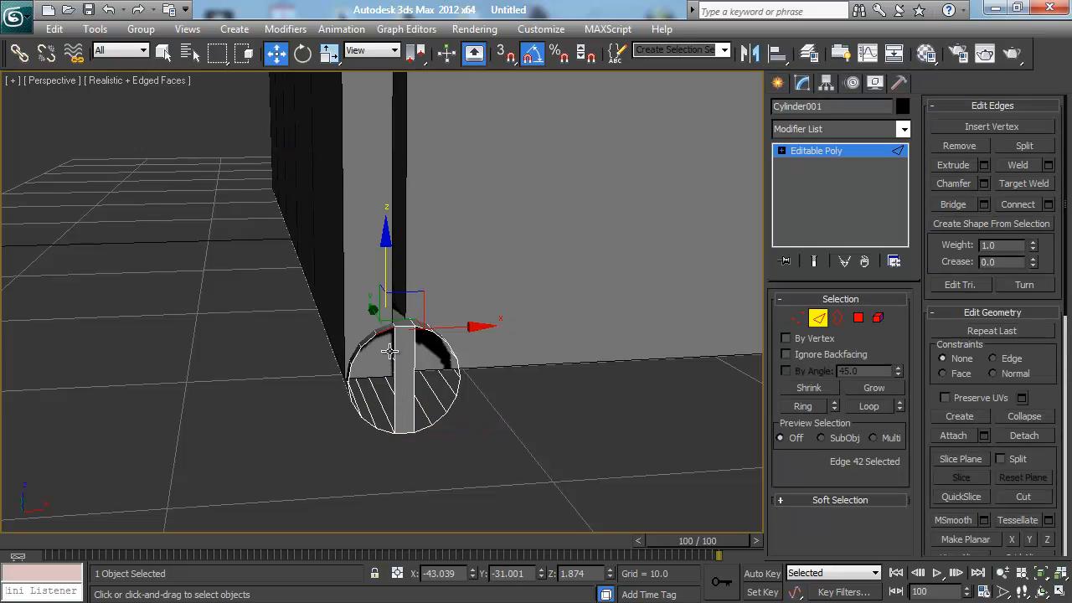
pyautogui.keyDown('ctrl'); pyautogui.click(387, 435); pyautogui.keyUp('ctrl')
pyautogui.hotkey('ctrl', 'shift', 'b')
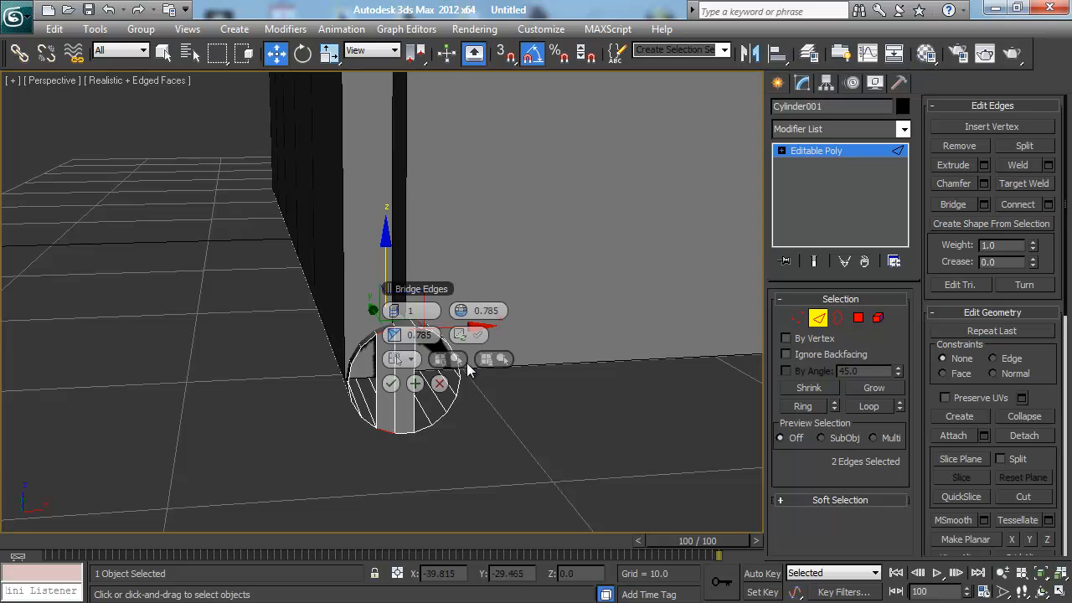
pyautogui.click(396, 382)
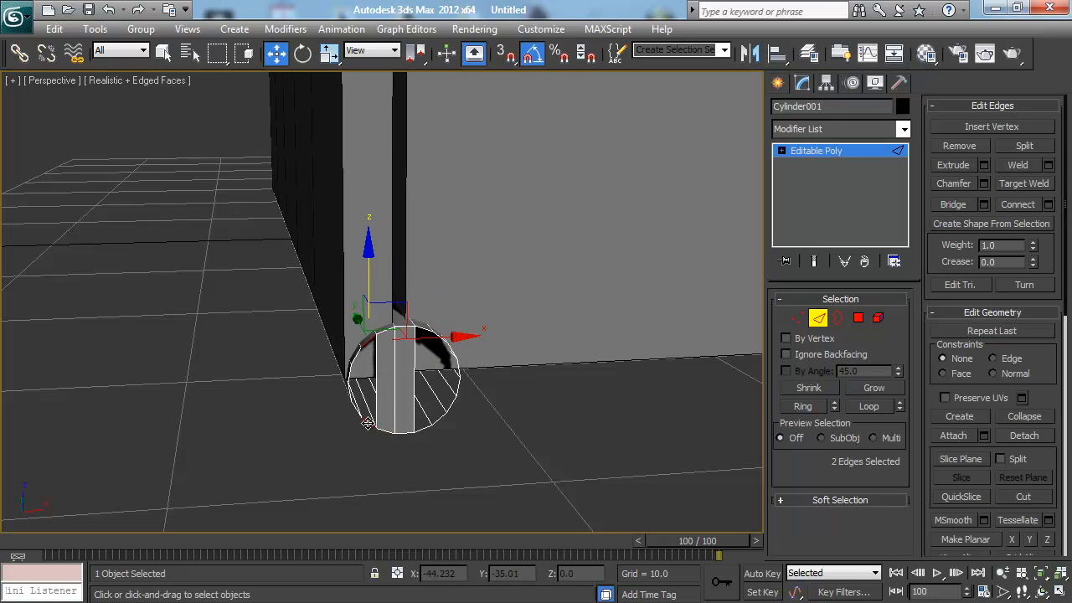
pyautogui.hotkey('ctrl', 'shift', 'b')
pyautogui.click(391, 382)
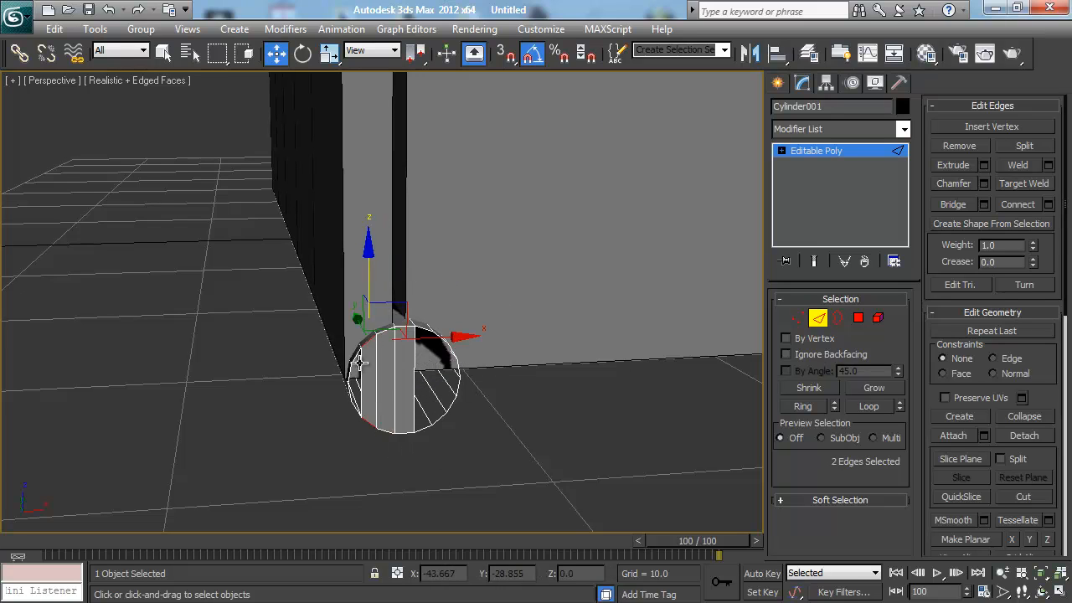
# Step: Bridge one more pair of rim edges on the same side and cap the small three-edge border left at the rim
pyautogui.click(357, 359)
pyautogui.scroll(5, 395, 419)
pyautogui.keyDown('alt'); pyautogui.moveTo(361, 396); pyautogui.dragTo(439, 210, button='middle'); pyautogui.keyUp('alt')
pyautogui.scroll(-5, 392, 424)
pyautogui.scroll(5, 427, 386)
pyautogui.scroll(-2, 429, 385)
pyautogui.scroll(-4, 426, 366)
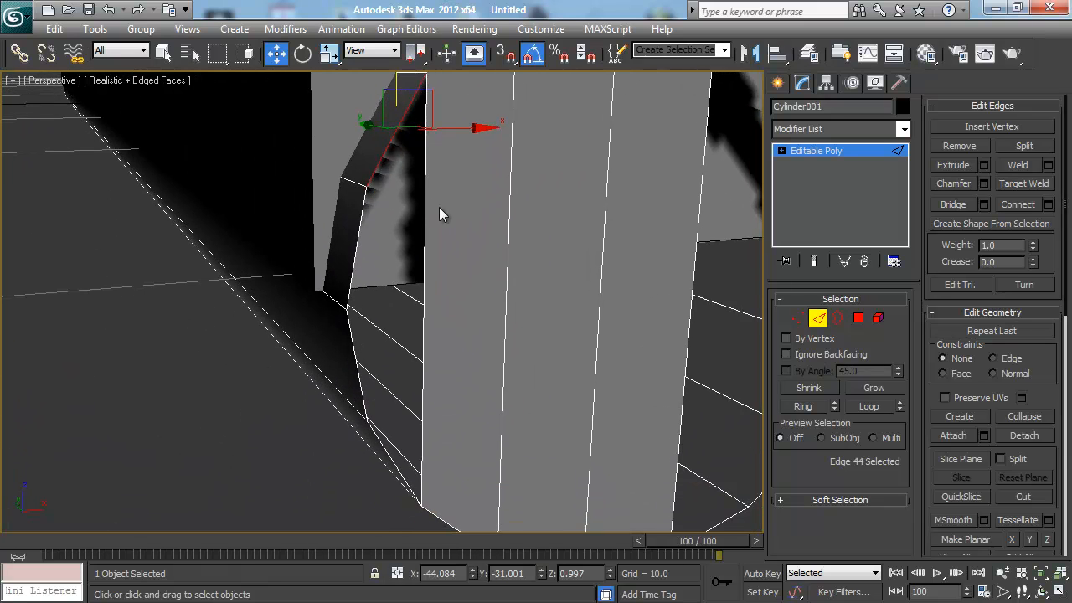
pyautogui.scroll(-3, 438, 251)
pyautogui.keyDown('alt'); pyautogui.moveTo(438, 289); pyautogui.dragTo(385, 418, button='middle'); pyautogui.keyUp('alt')
pyautogui.keyDown('ctrl'); pyautogui.click(386, 410); pyautogui.keyUp('ctrl')
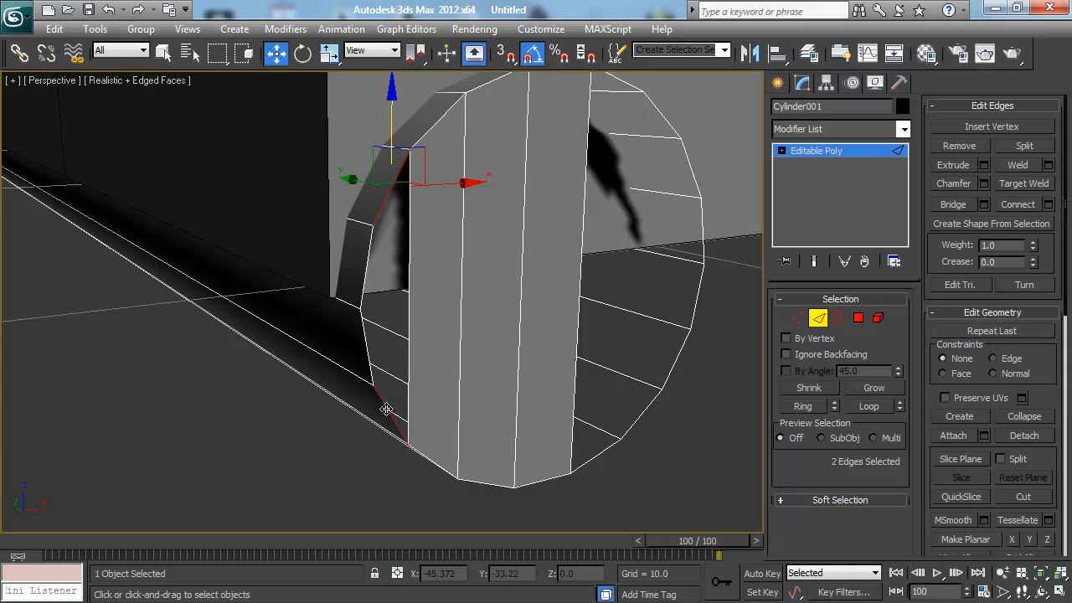
pyautogui.hotkey('ctrl', 'shift', 'b')
pyautogui.click(390, 382)
pyautogui.press('3')
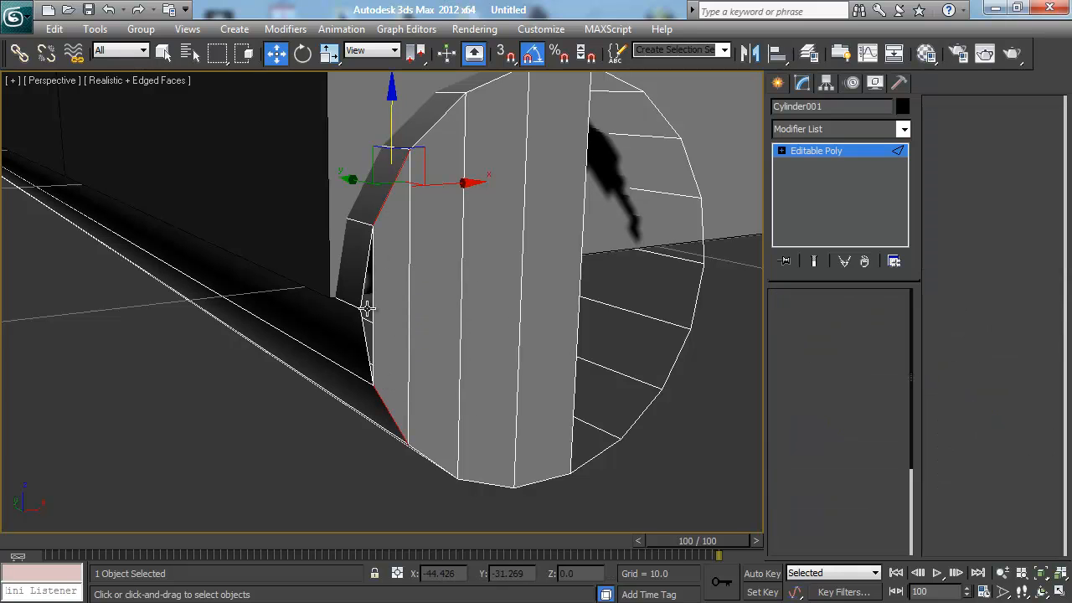
pyautogui.click(370, 307)
# Step: Bridge two pairs of opposite rim edges across the open half on the other side of the middle strip
pyautogui.keyDown('alt'); pyautogui.moveTo(383, 304); pyautogui.dragTo(518, 328, button='middle'); pyautogui.keyUp('alt')
pyautogui.scroll(-3, 518, 328)
pyautogui.moveTo(587, 321); pyautogui.dragTo(503, 318, button='middle')
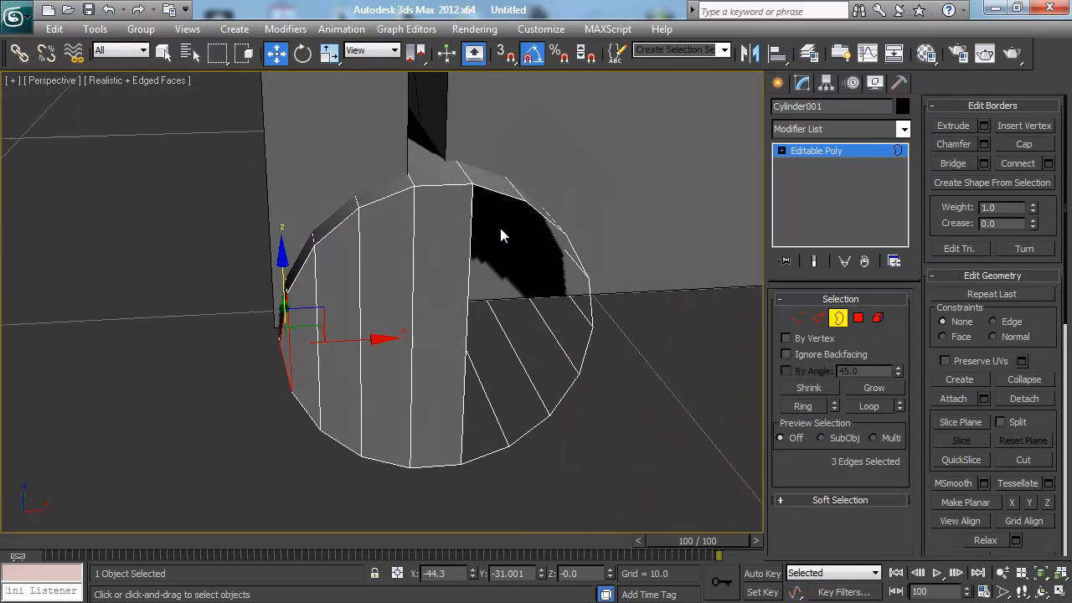
pyautogui.press('2')
pyautogui.click(500, 195)
pyautogui.keyDown('ctrl'); pyautogui.click(489, 451); pyautogui.keyUp('ctrl')
pyautogui.hotkey('ctrl', 'shift', 'b')
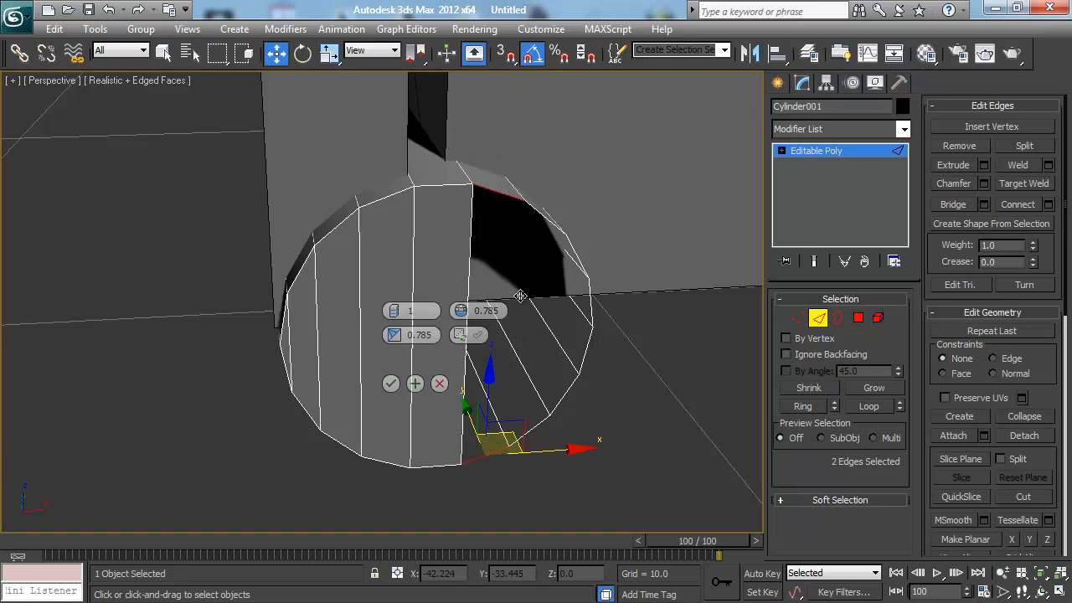
pyautogui.click(391, 384)
pyautogui.click(545, 218)
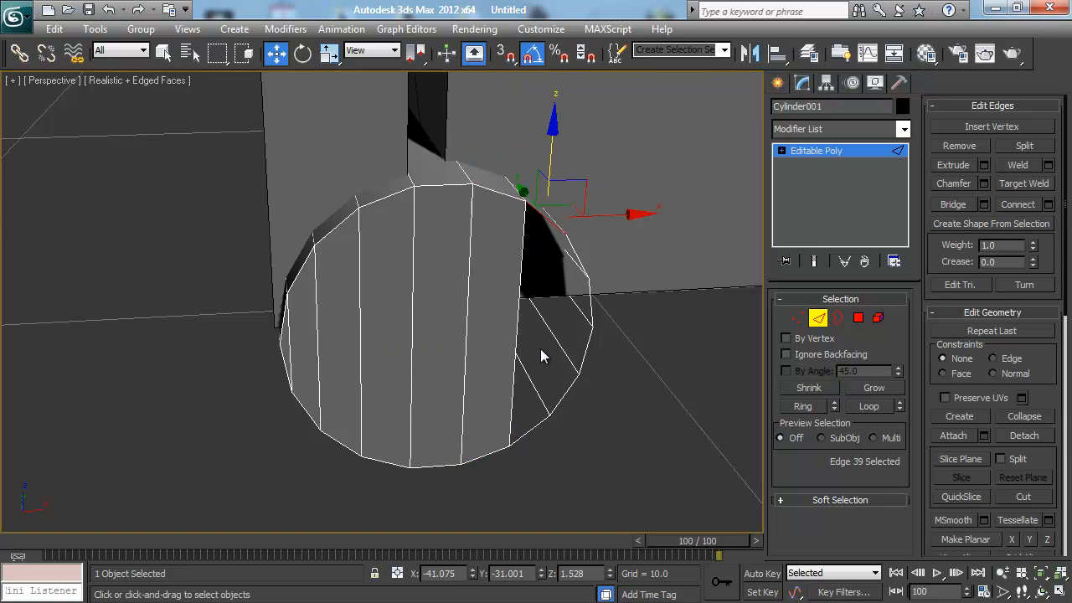
pyautogui.keyDown('ctrl'); pyautogui.click(521, 435); pyautogui.keyUp('ctrl')
pyautogui.hotkey('ctrl', 'shift', 'b')
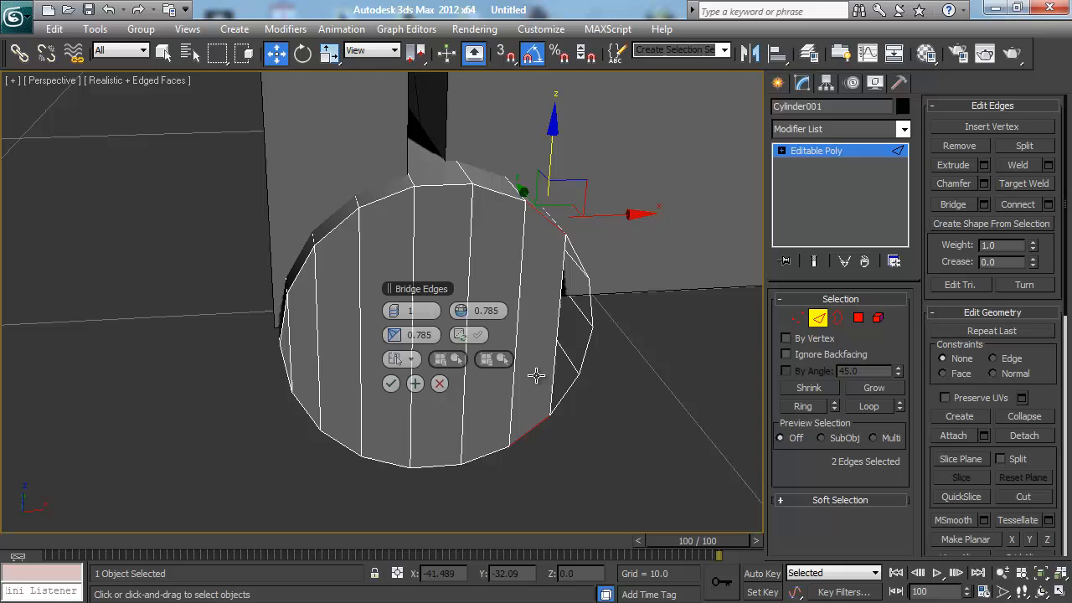
pyautogui.click(391, 383)
# Step: Select the next upper and lower rim edges in the remaining opening and bridge them
pyautogui.keyDown('alt'); pyautogui.moveTo(540, 306); pyautogui.dragTo(498, 323, button='middle'); pyautogui.keyUp('alt')
pyautogui.click(530, 286)
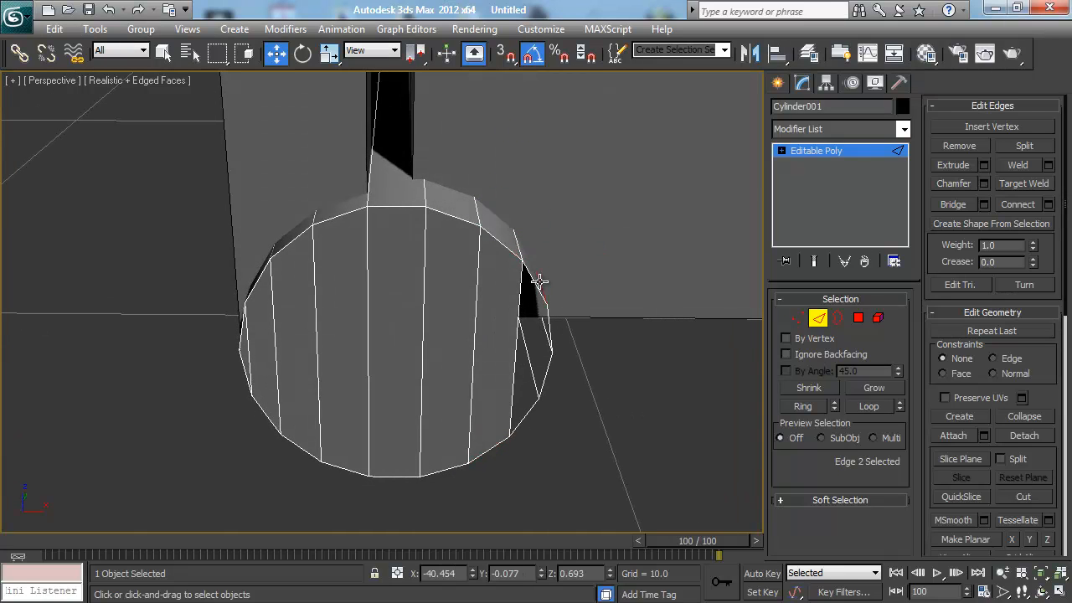
pyautogui.doubleClick(529, 412)
pyautogui.click(531, 325)
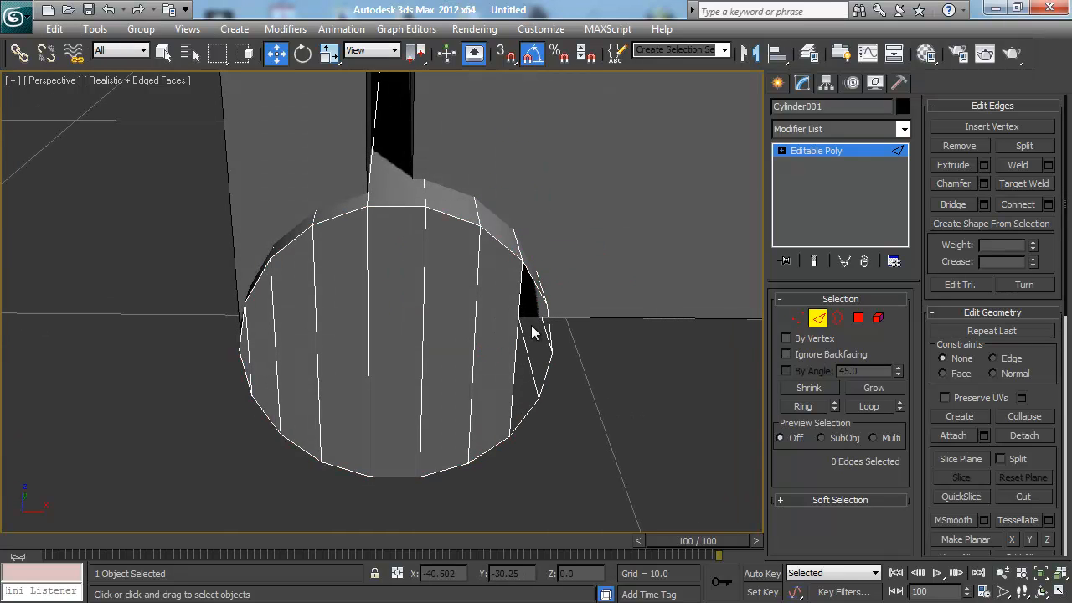
pyautogui.click(525, 414)
pyautogui.keyDown('ctrl'); pyautogui.click(534, 279); pyautogui.keyUp('ctrl')
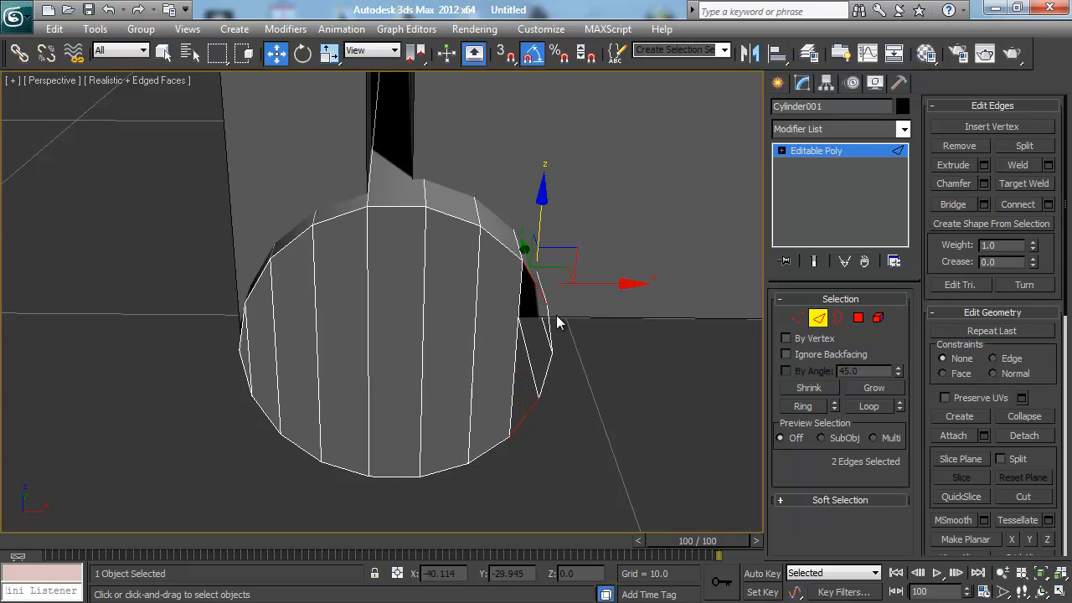
pyautogui.hotkey('ctrl', 'shift', 'b')
pyautogui.click(390, 384)
# Step: Select the border around the last small gap at the rim and cap it
pyautogui.moveTo(500, 359)
pyautogui.keyDown('alt'); pyautogui.mouseDown(button='middle')
pyautogui.moveTo(474, 364)
pyautogui.moveTo(482, 362)
pyautogui.mouseUp(button='middle'); pyautogui.keyUp('alt')
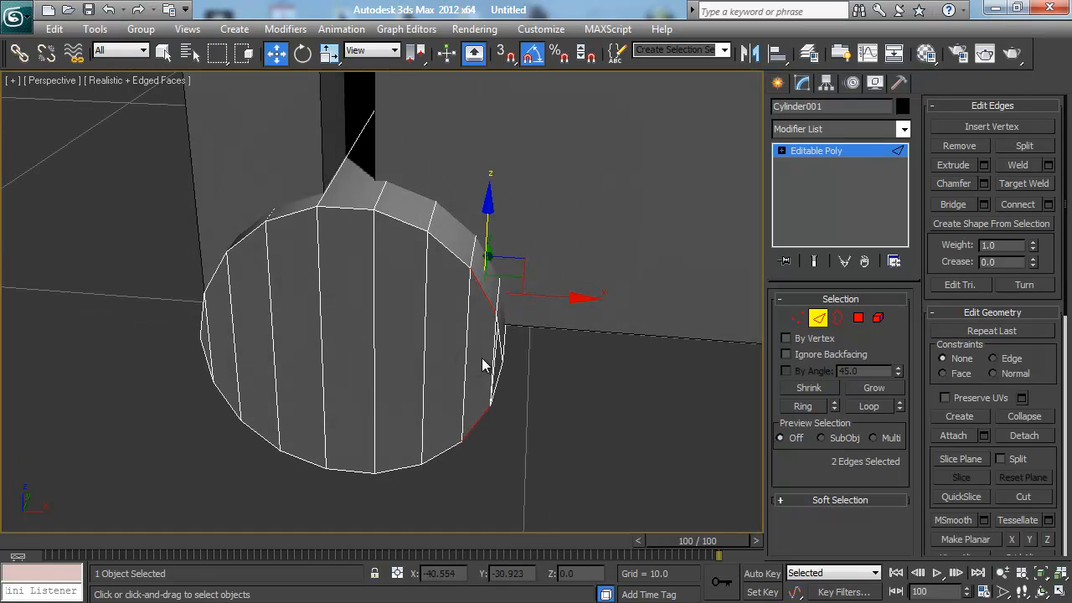
pyautogui.press('3')
pyautogui.click(500, 350)
# Step: Check the cap's individual polygons at this end of the rod, including the small capped ones at both sides
pyautogui.keyDown('alt'); pyautogui.moveTo(519, 408); pyautogui.dragTo(326, 328, button='middle'); pyautogui.keyUp('alt')
pyautogui.scroll(5, 435, 374)
pyautogui.scroll(-3, 435, 366)
pyautogui.moveTo(435, 366)
pyautogui.keyDown('alt'); pyautogui.mouseDown(button='middle')
pyautogui.moveTo(497, 381)
pyautogui.moveTo(359, 373)
pyautogui.moveTo(429, 344)
pyautogui.moveTo(386, 344)
pyautogui.moveTo(430, 367)
pyautogui.mouseUp(button='middle'); pyautogui.keyUp('alt')
pyautogui.scroll(4, 358, 374)
pyautogui.scroll(2, 386, 345)
pyautogui.press('1')
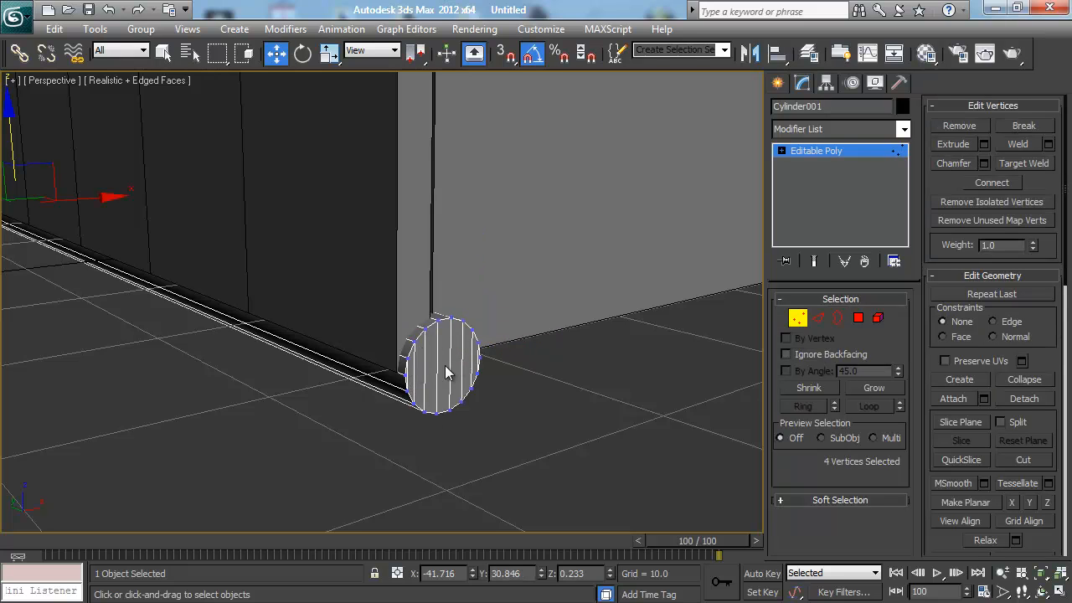
pyautogui.press('4')
pyautogui.click(411, 370)
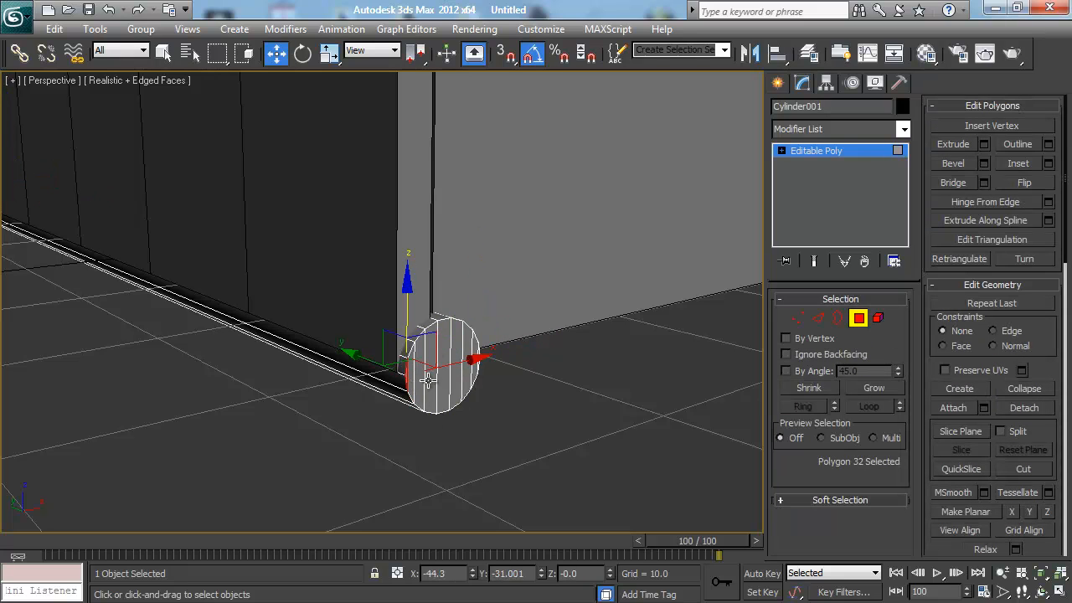
pyautogui.click(431, 377)
pyautogui.click(465, 372)
pyautogui.click(482, 371)
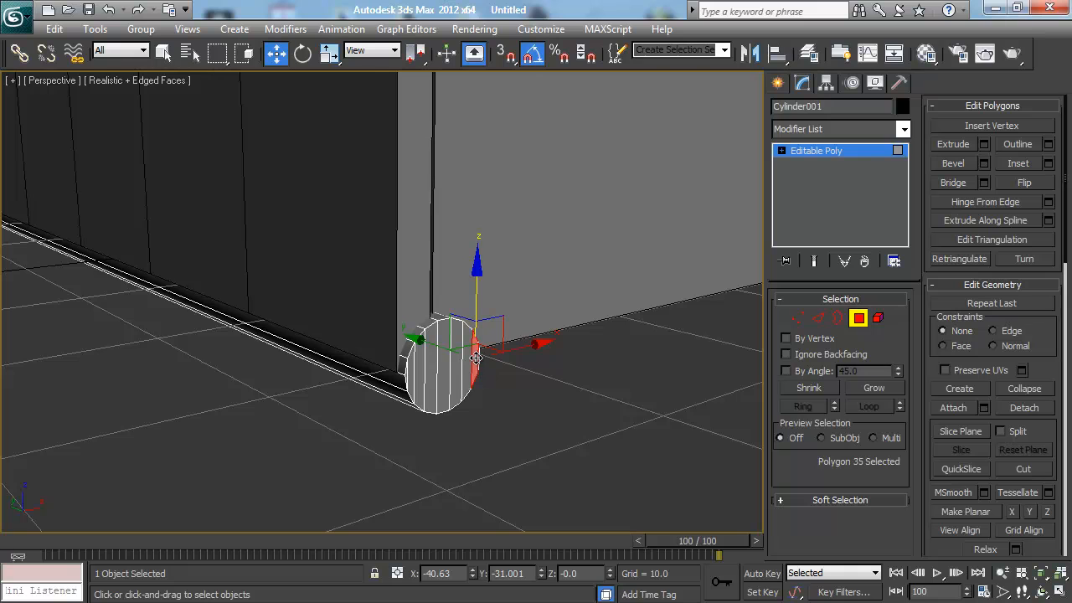
pyautogui.keyDown('alt'); pyautogui.moveTo(481, 369); pyautogui.dragTo(411, 363, button='middle'); pyautogui.keyUp('alt')
# Step: Move the 18 vertices at each end of the rod slightly inward along Y, the second set by about -0.512, and deselect the rod
pyautogui.press('1')
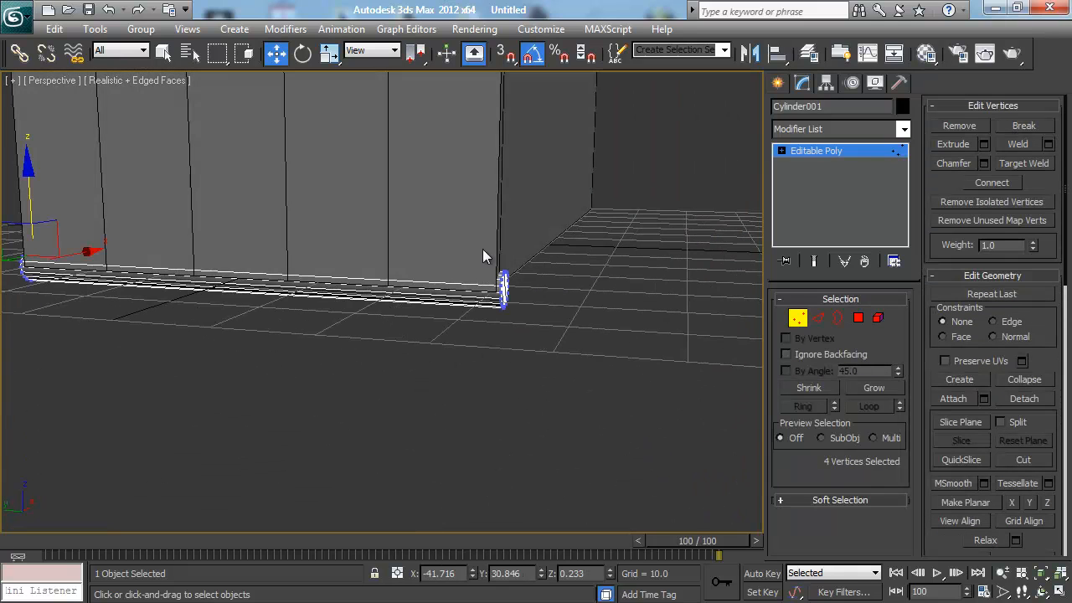
pyautogui.keyDown('alt'); pyautogui.moveTo(486, 253); pyautogui.dragTo(440, 287, button='middle'); pyautogui.keyUp('alt')
pyautogui.moveTo(440, 286); pyautogui.dragTo(415, 304)
pyautogui.keyDown('alt'); pyautogui.moveTo(416, 304); pyautogui.dragTo(485, 319, button='middle'); pyautogui.keyUp('alt')
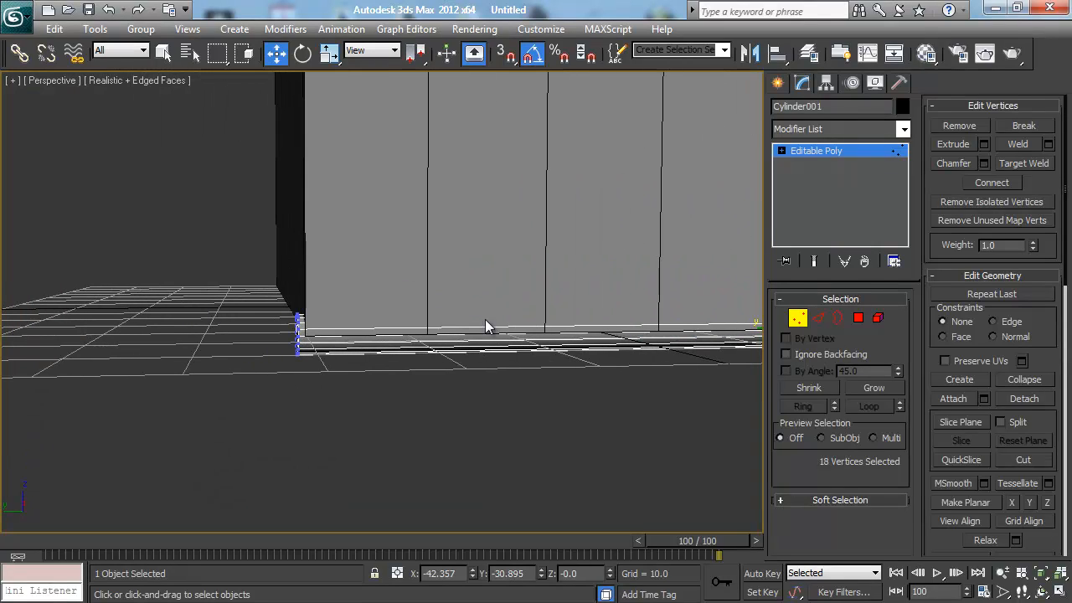
pyautogui.moveTo(299, 363); pyautogui.dragTo(300, 365)
pyautogui.moveTo(233, 333); pyautogui.dragTo(236, 333)
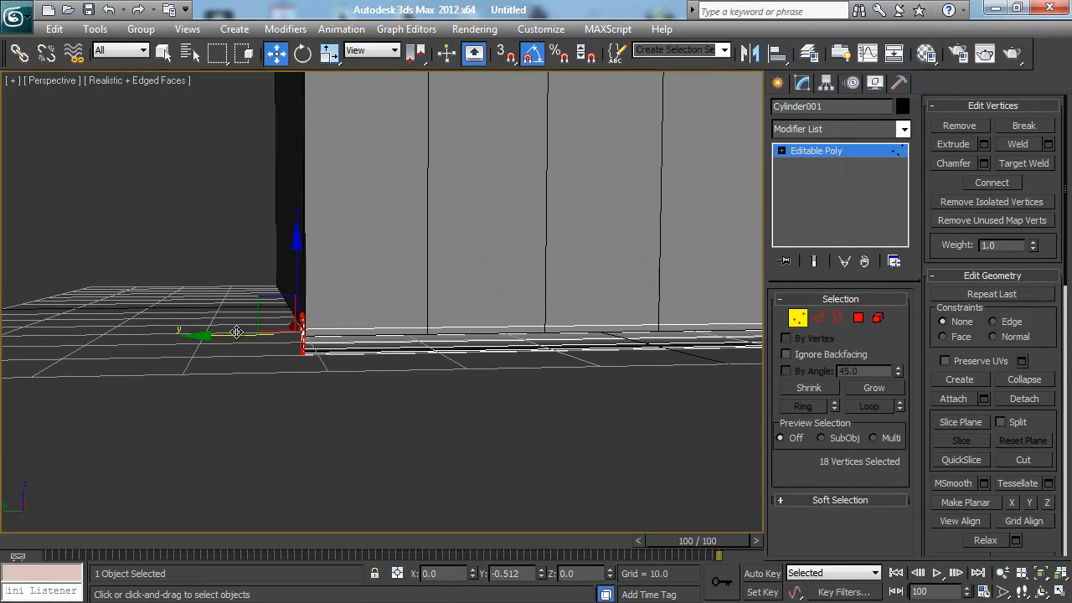
pyautogui.press('1')
pyautogui.click(397, 389)
# Step: Examine the whole mailbox with edged faces off and on, selecting the door latch and the door in turn
pyautogui.keyDown('alt'); pyautogui.moveTo(397, 389); pyautogui.dragTo(444, 361, button='middle'); pyautogui.keyUp('alt')
pyautogui.scroll(-5, 390, 288)
pyautogui.press('F4')
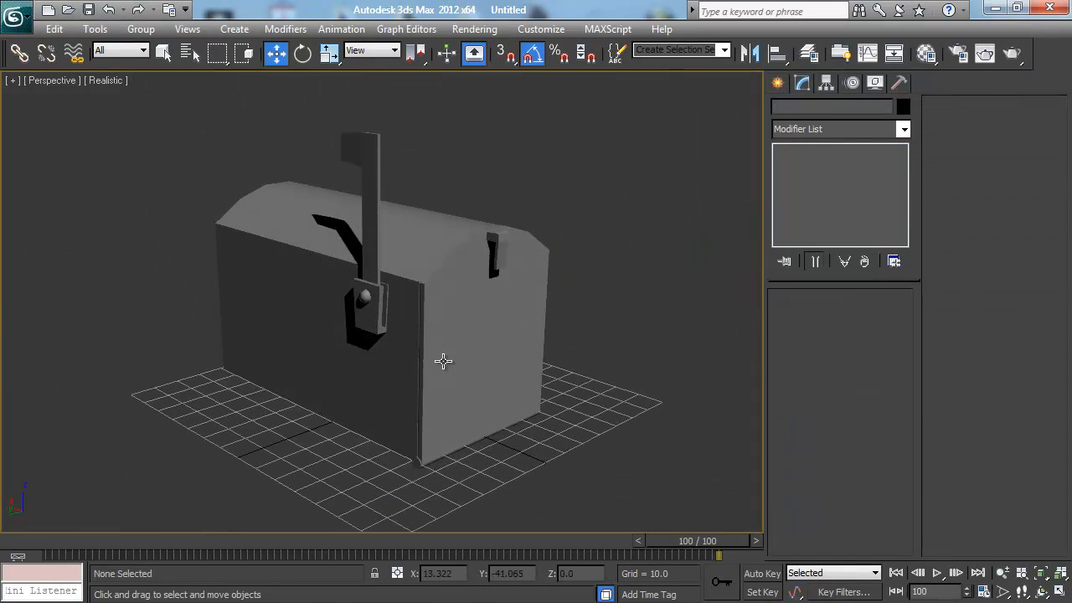
pyautogui.keyDown('alt'); pyautogui.moveTo(459, 278); pyautogui.dragTo(501, 246, button='middle'); pyautogui.keyUp('alt')
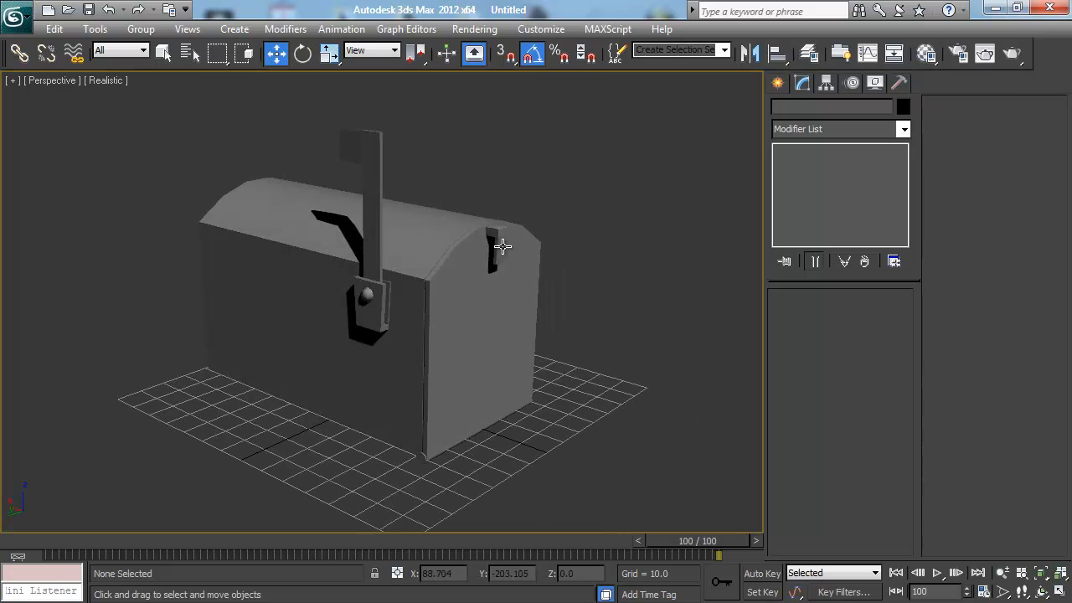
pyautogui.click(499, 247)
pyautogui.press('F4')
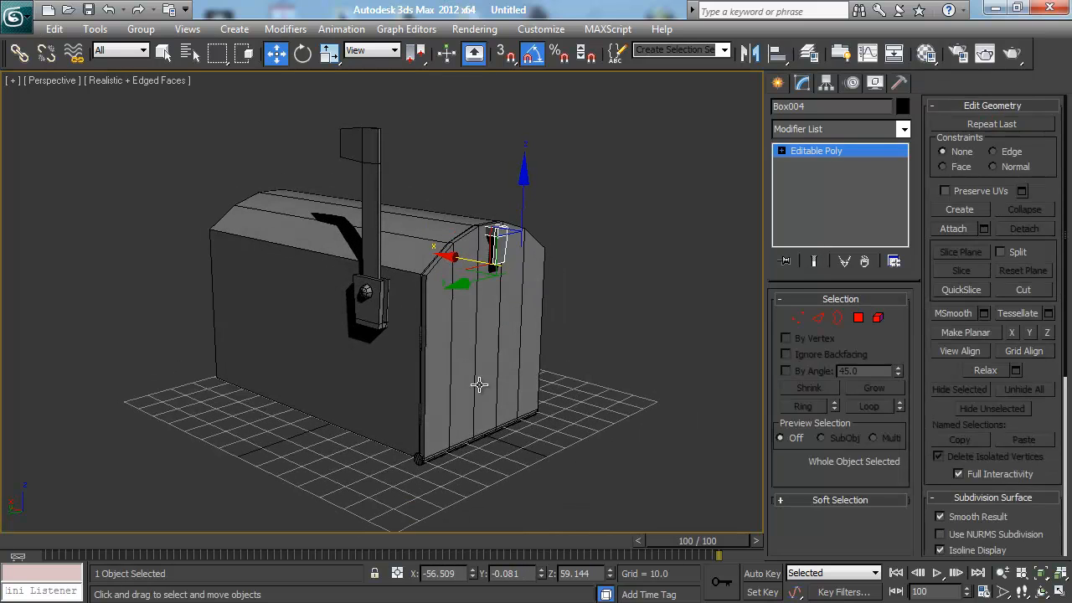
pyautogui.click(479, 382)
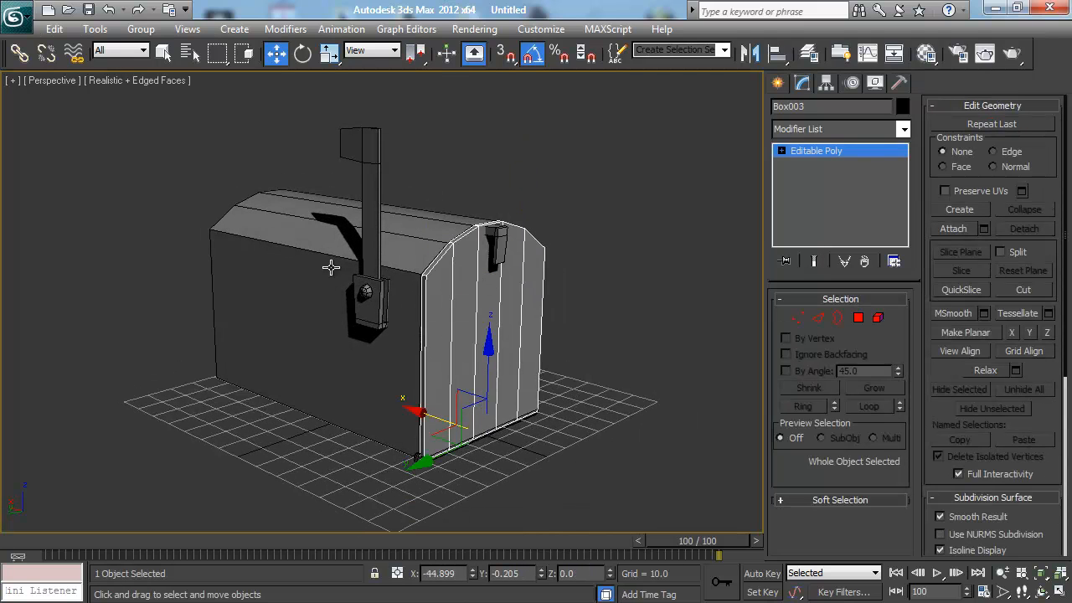
# Step: Try swinging the mailbox door open about its bottom hinge without the latch attached, and deselect it
pyautogui.click(499, 242)
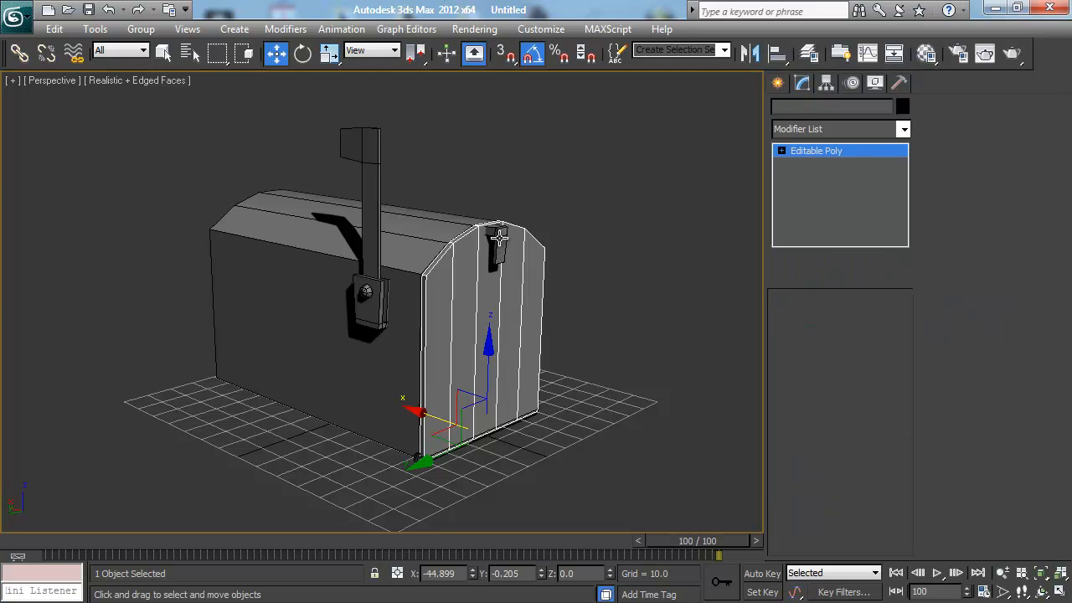
pyautogui.click(489, 328)
pyautogui.press('e')
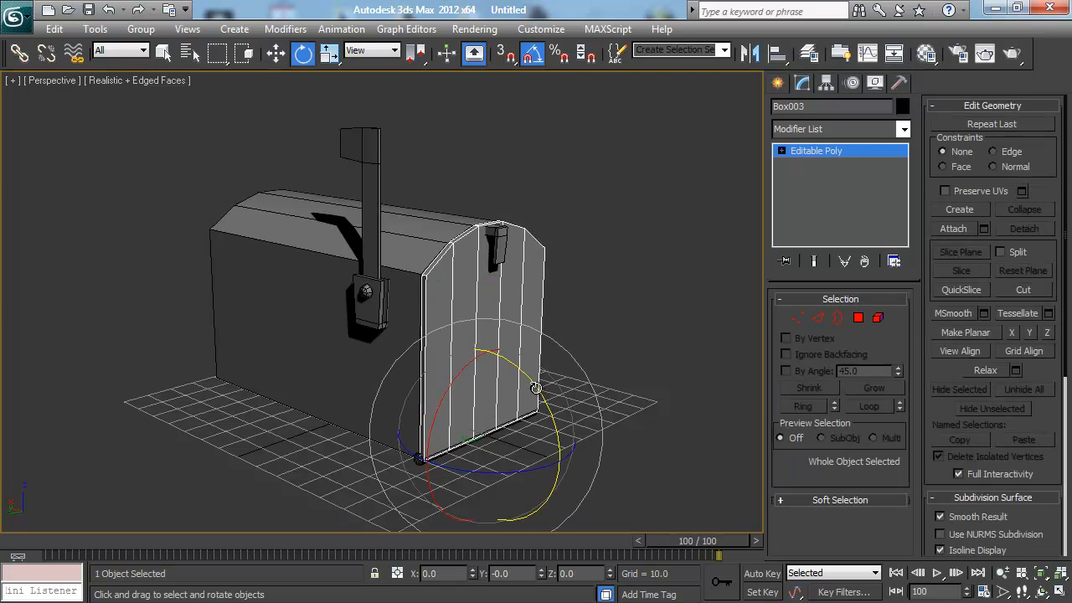
pyautogui.moveTo(536, 387); pyautogui.dragTo(546, 431)
pyautogui.press('w')
pyautogui.click(549, 227)
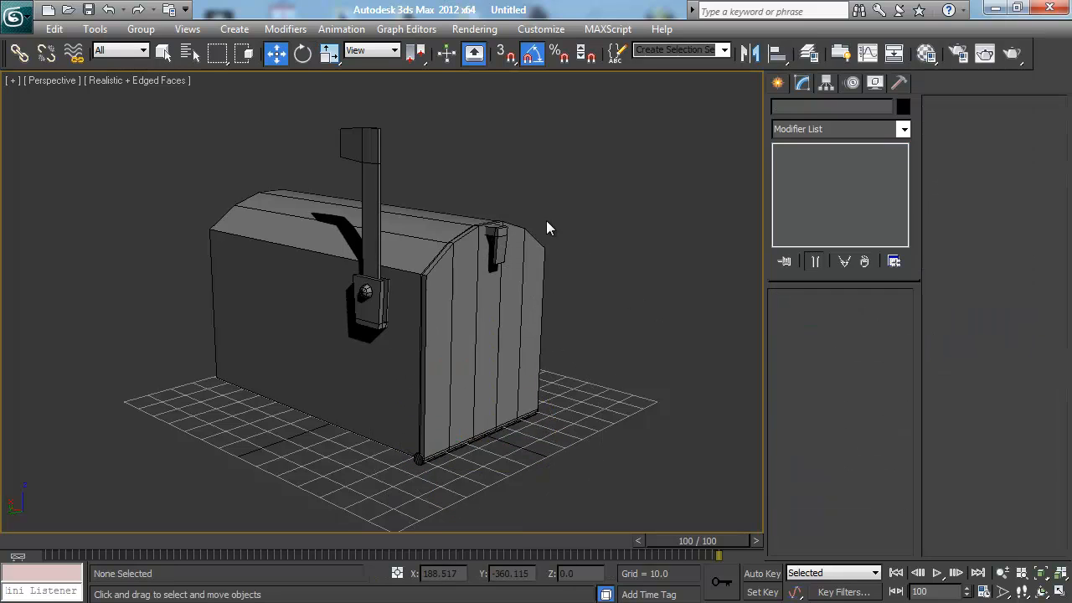
# Step: Attach the latch to the mailbox door so both form one editable poly object
pyautogui.click(498, 301)
pyautogui.keyDown('alt'); pyautogui.moveTo(494, 321); pyautogui.dragTo(619, 335, button='middle'); pyautogui.keyUp('alt')
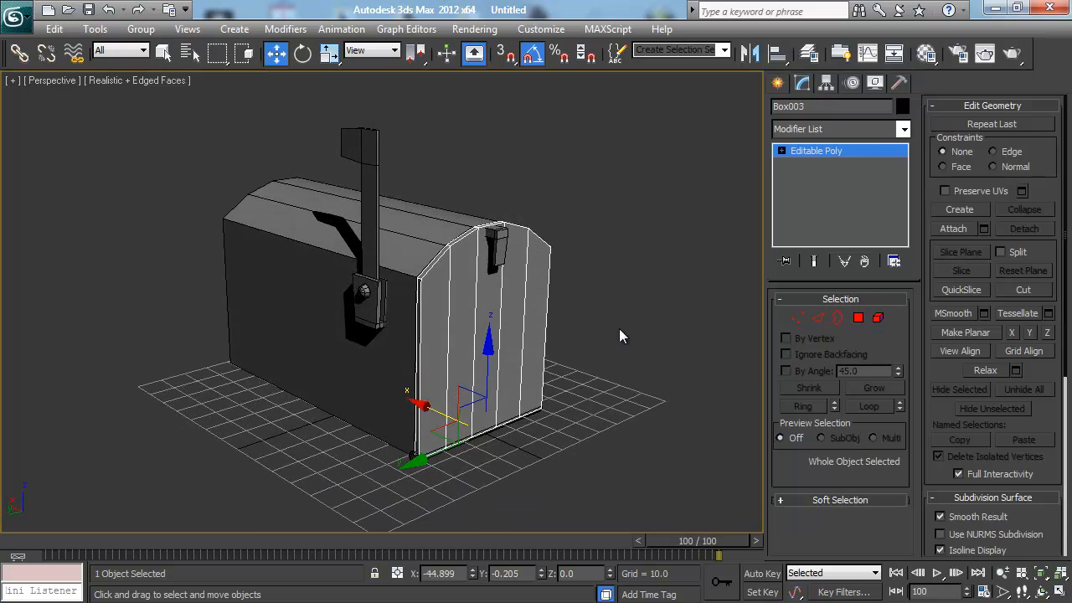
pyautogui.click(965, 230)
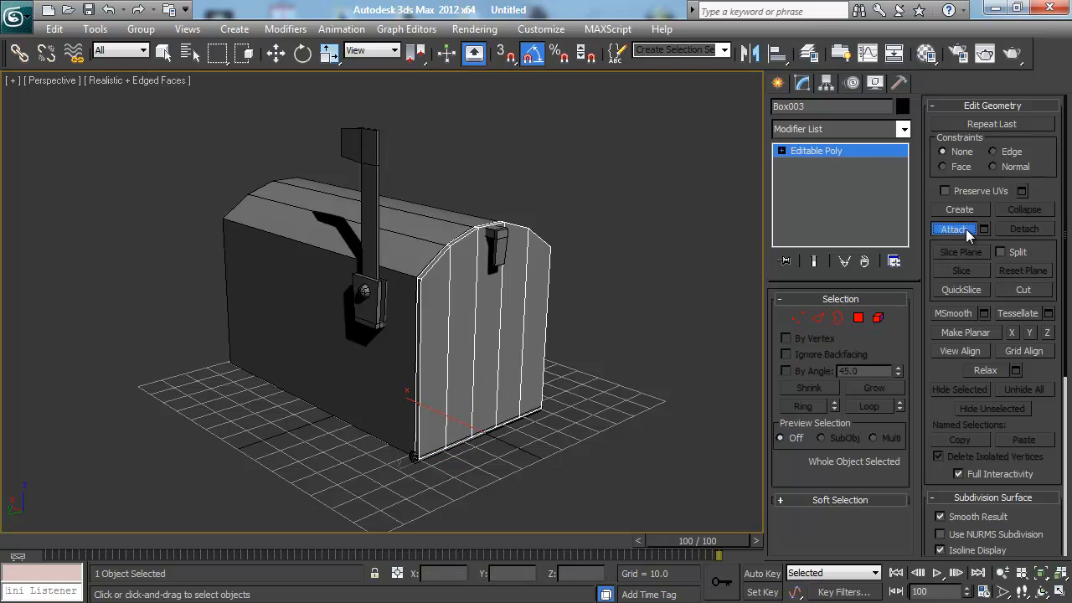
pyautogui.click(498, 231)
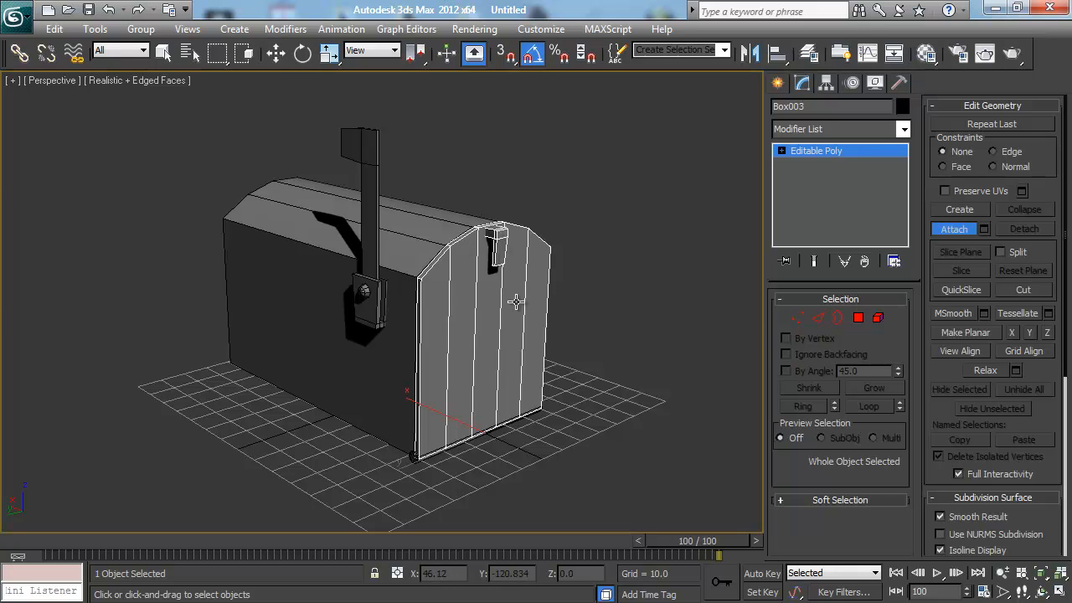
pyautogui.press('1')
# Step: Test rotating the door together with its attached latch about the bottom hinge, and deselect it
pyautogui.scroll(5, 515, 266)
pyautogui.moveTo(563, 239); pyautogui.dragTo(578, 306, button='middle')
pyautogui.scroll(-5, 536, 285)
pyautogui.keyDown('alt'); pyautogui.moveTo(495, 324); pyautogui.dragTo(486, 422, button='middle'); pyautogui.keyUp('alt')
pyautogui.press('e')
pyautogui.moveTo(510, 413)
pyautogui.mouseDown()
pyautogui.moveTo(540, 469)
pyautogui.moveTo(564, 469)
pyautogui.moveTo(509, 417)
pyautogui.mouseUp()
pyautogui.click(601, 316)
pyautogui.moveTo(407, 207); pyautogui.dragTo(499, 243, button='middle')
pyautogui.scroll(-2, 501, 266)
pyautogui.scroll(2, 492, 220)
pyautogui.scroll(-1, 497, 239)
pyautogui.scroll(1, 494, 240)
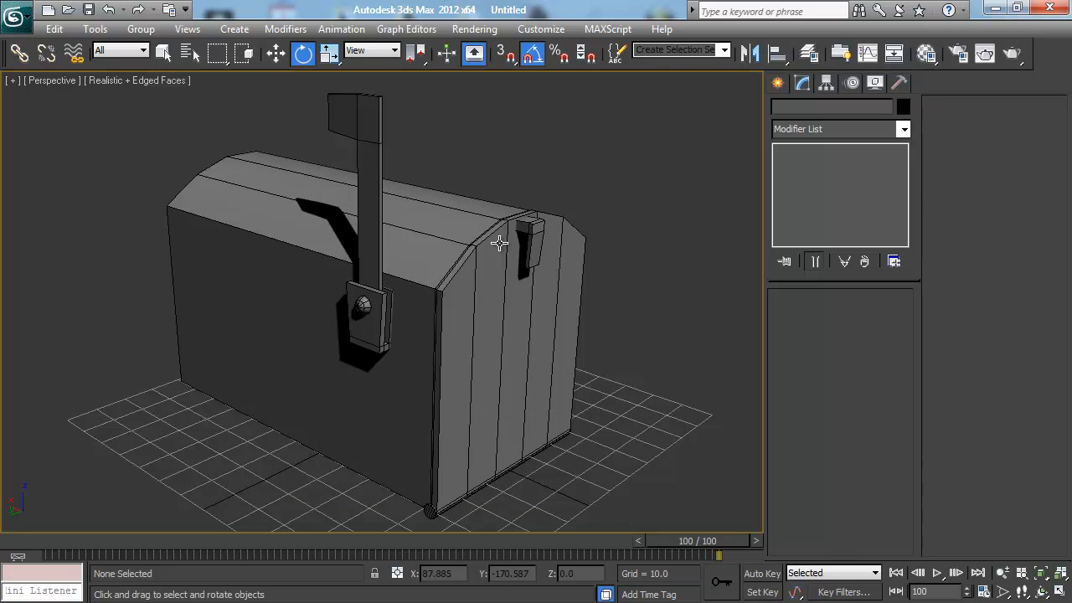